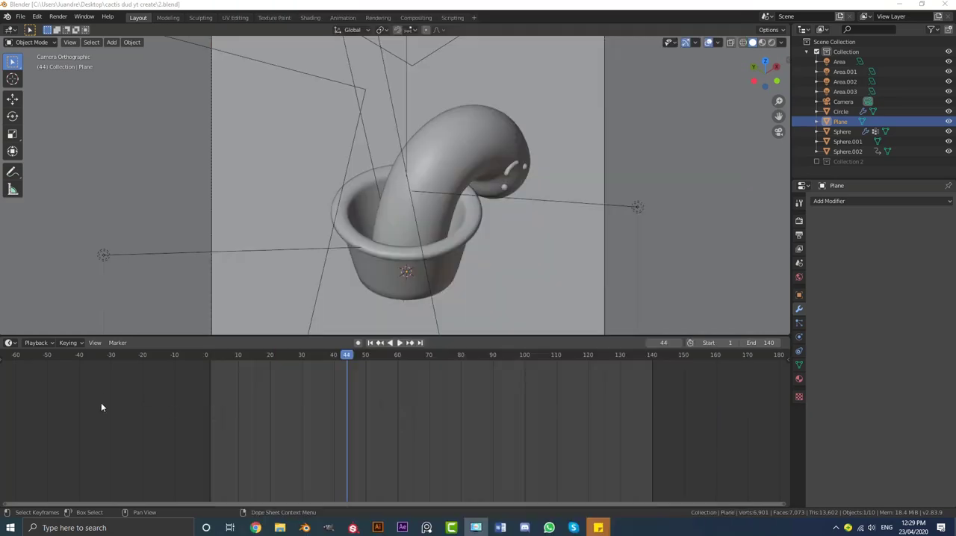
Play the finished cactus animation in rendered shading and examine it through the camera and from another angle
middle_drag(664, 295, 556, 263)
key(space)
key(KP_0)
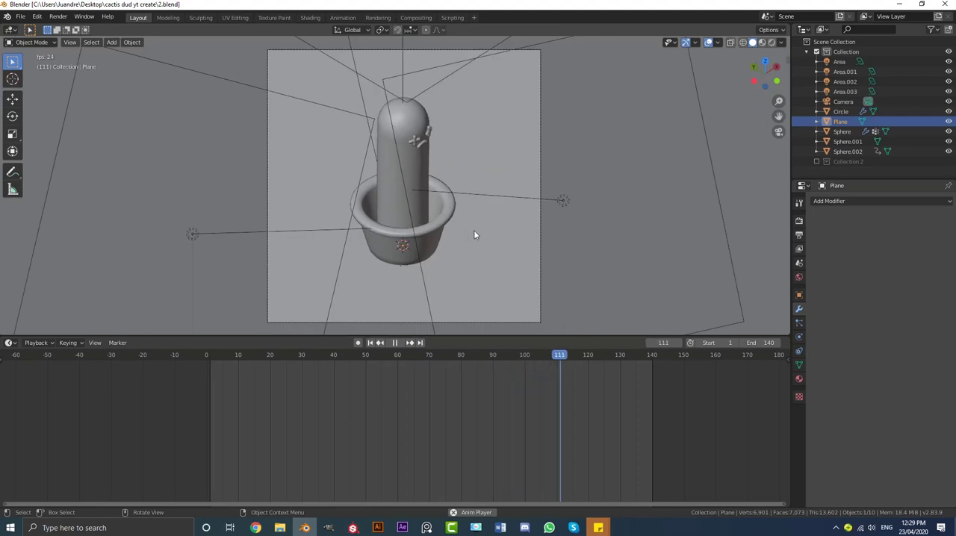
key(z)
click(471, 175)
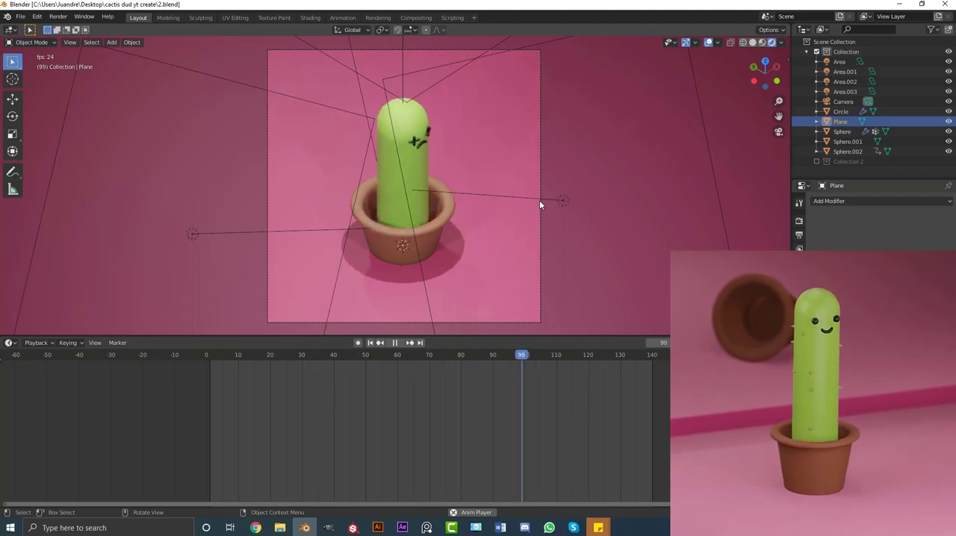
scroll(476, 128, up, 1)
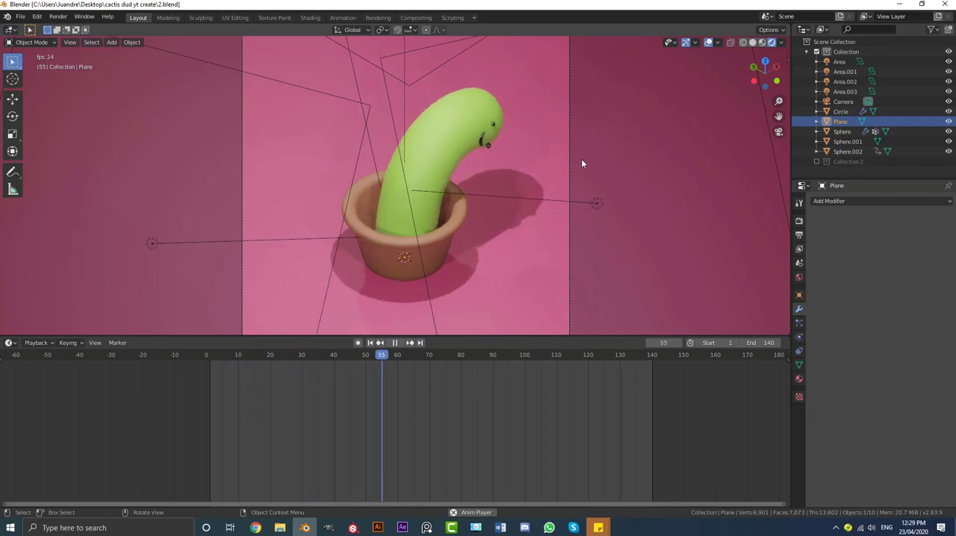
middle_drag(581, 159, 442, 158)
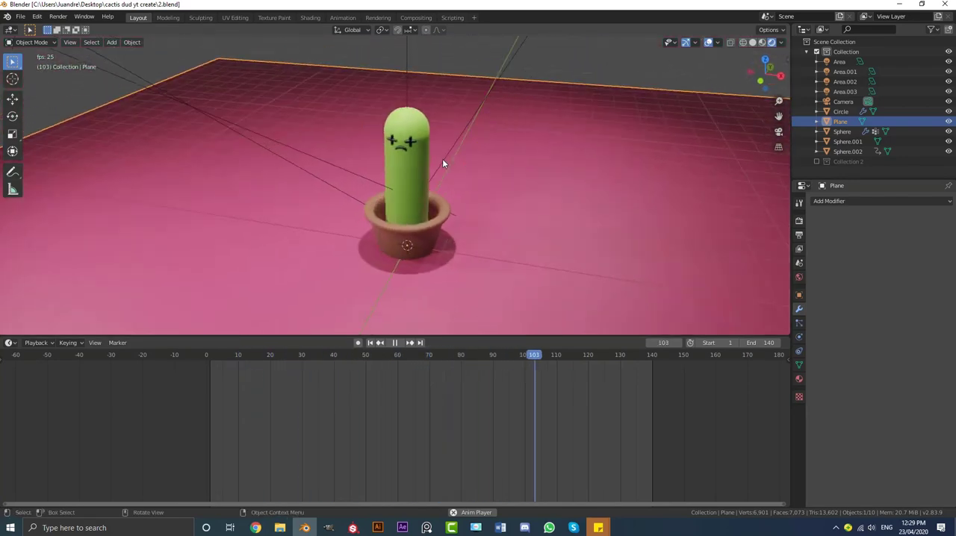
key(KP_0)
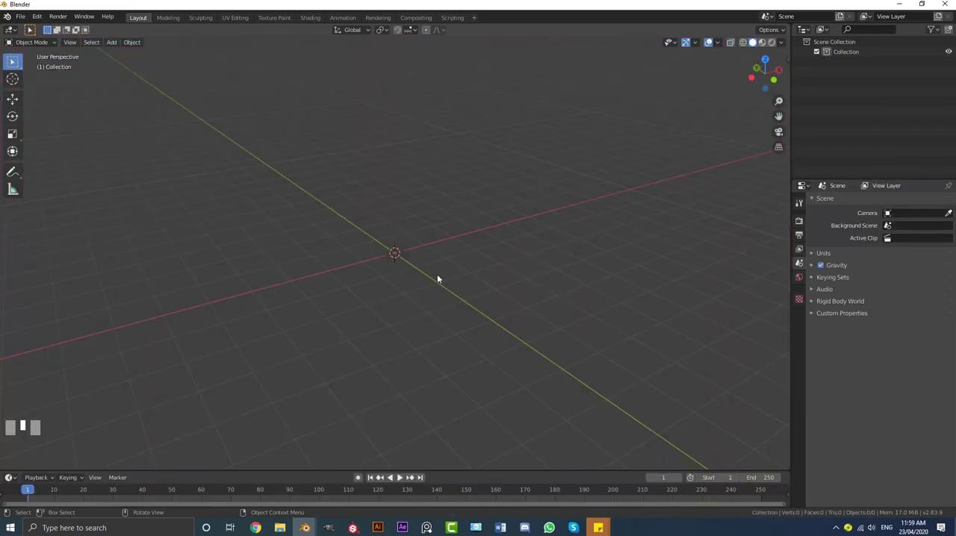
Add a UV sphere at the origin and open its mesh for editing in a front wireframe view
middle_drag(467, 231, 460, 255)
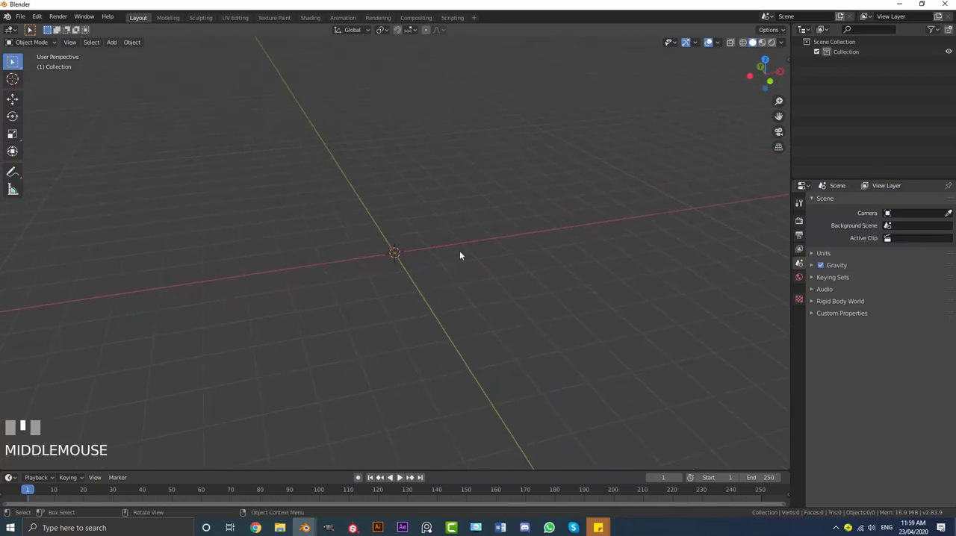
key(shift+a)
mouse_move(386, 258)
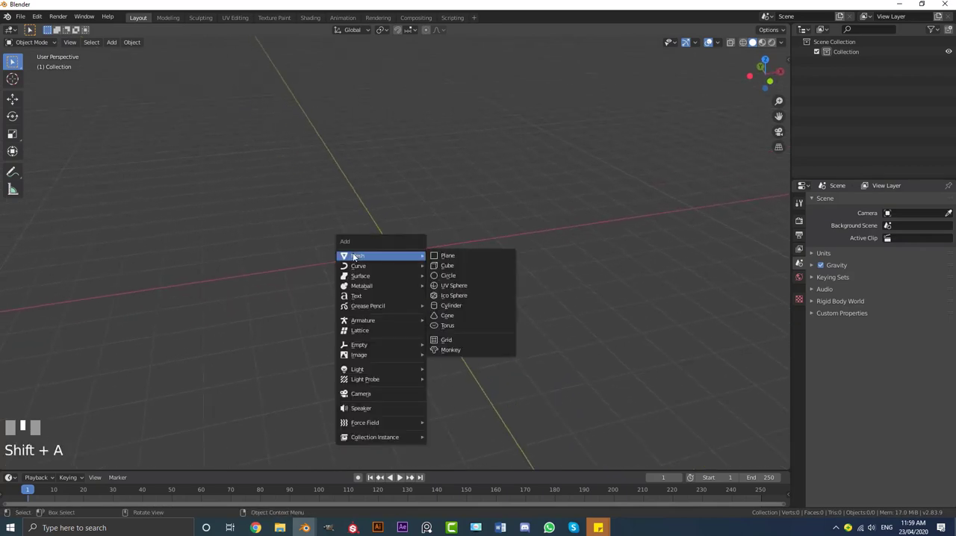
click(463, 288)
key(KP_1)
scroll(403, 255, up, 4)
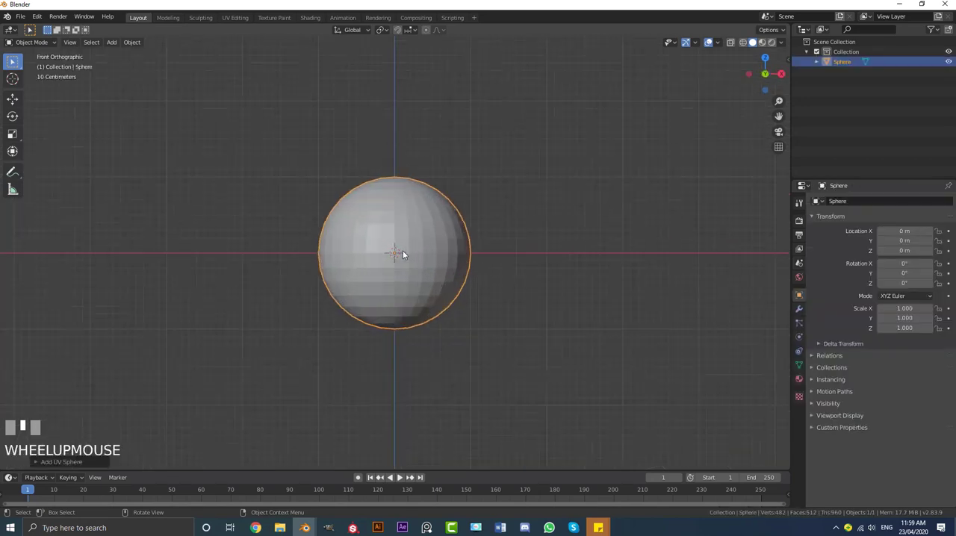
key(Tab)
scroll(416, 225, up, 1)
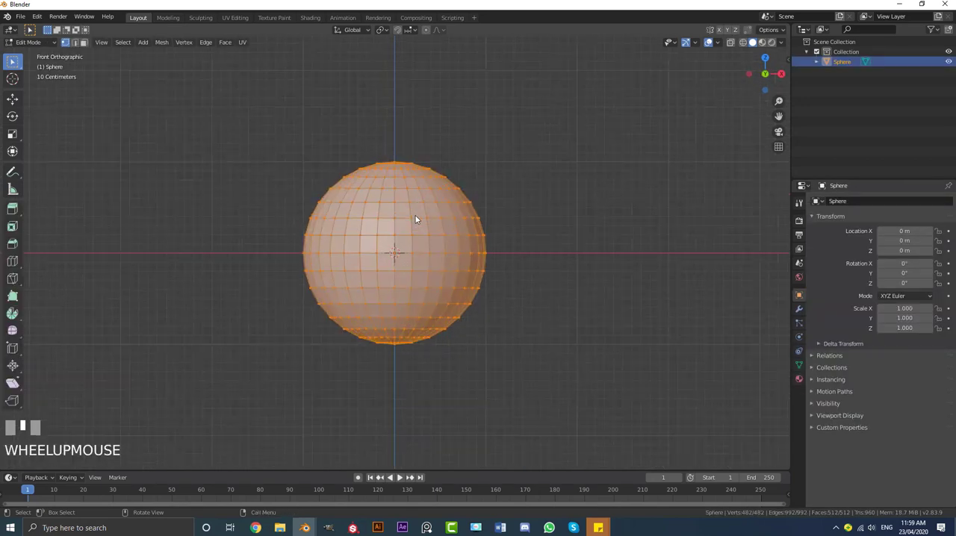
key(z)
click(355, 219)
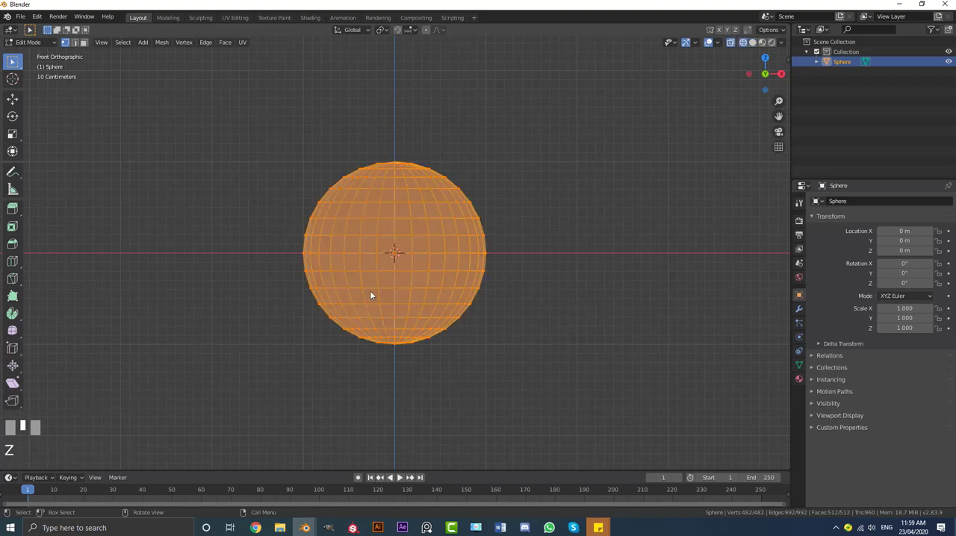
Select the lower half of the sphere and extrude it straight down about 6 m to form the cactus body
key(alt+a)
scroll(418, 318, down, 1)
shift+middle_drag(395, 325, 414, 309)
key(b)
drag(253, 368, 553, 230)
scroll(536, 248, down, 2)
shift+middle_drag(516, 259, 520, 246)
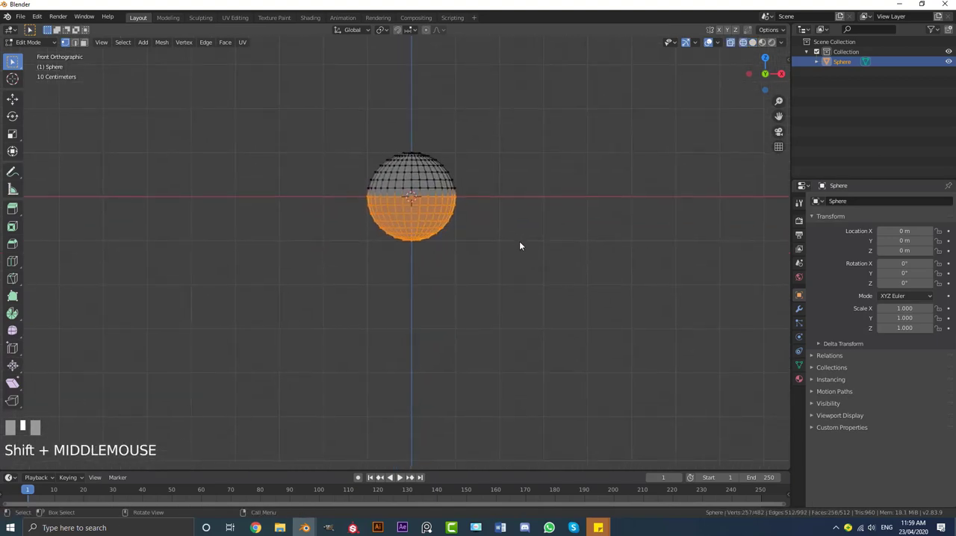
key(e)
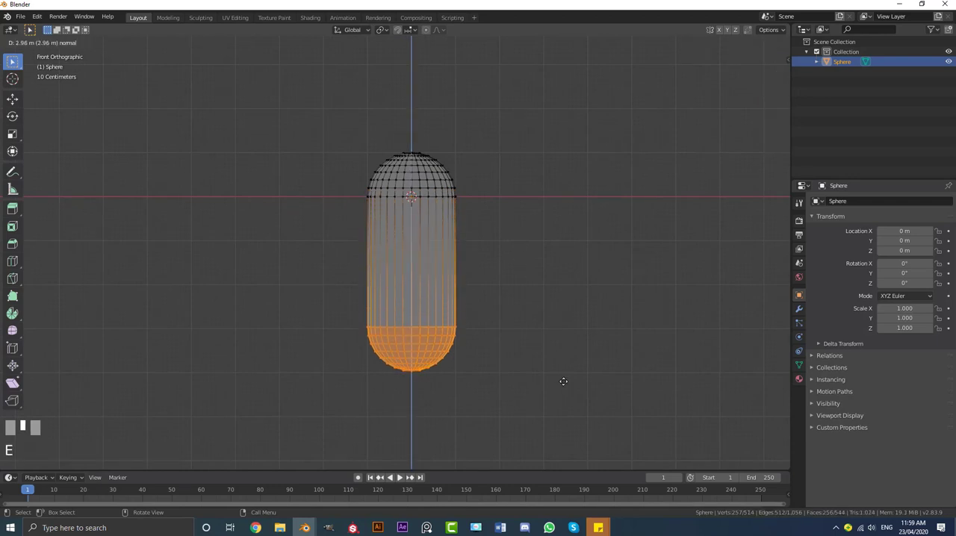
click(555, 72)
scroll(555, 75, down, 4)
shift+middle_drag(555, 75, 475, 214)
scroll(478, 205, up, 4)
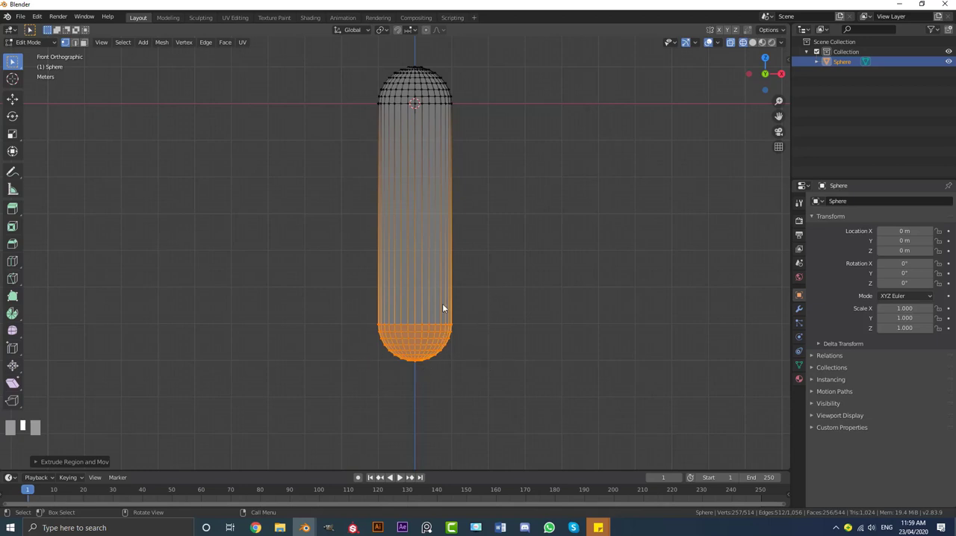
Delete the faces of the rounded lower cap so the body is open at its base
key(x)
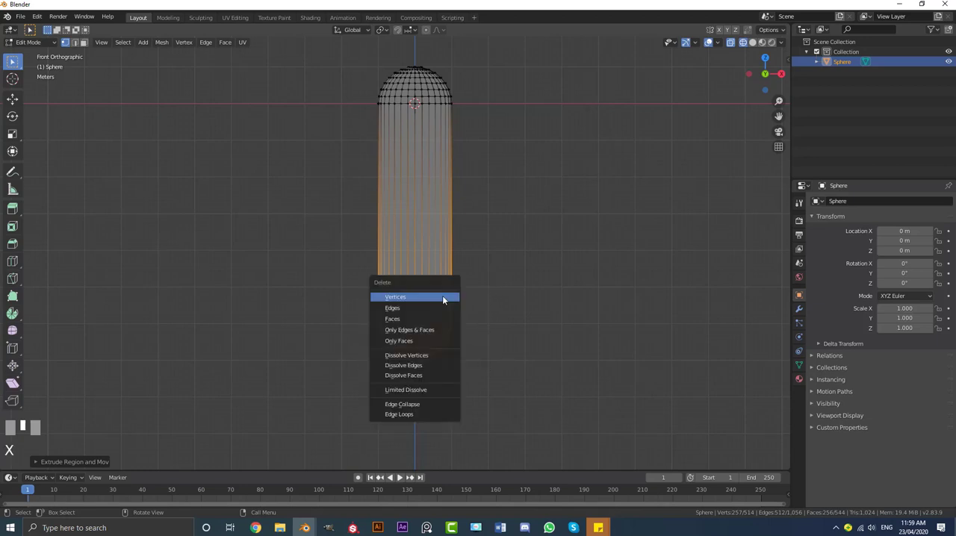
click(393, 320)
scroll(391, 149, up, 1)
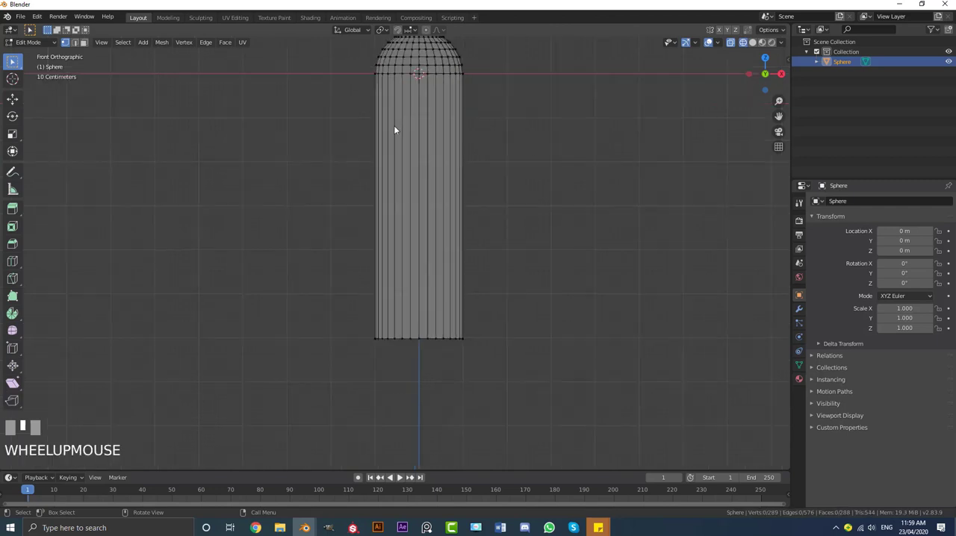
Add 30 evenly spaced horizontal loop cuts along the straight part of the body
shift+middle_drag(438, 214, 388, 221)
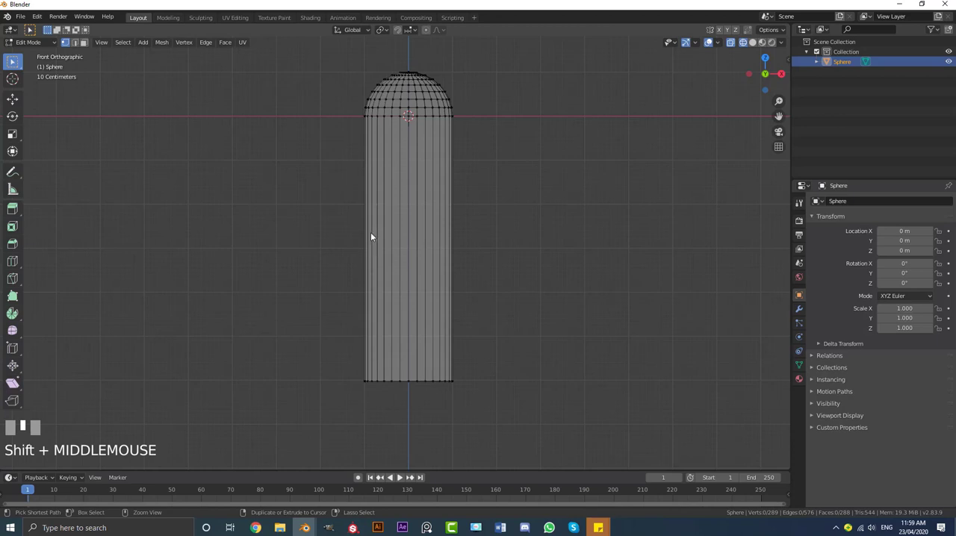
key(ctrl+r)
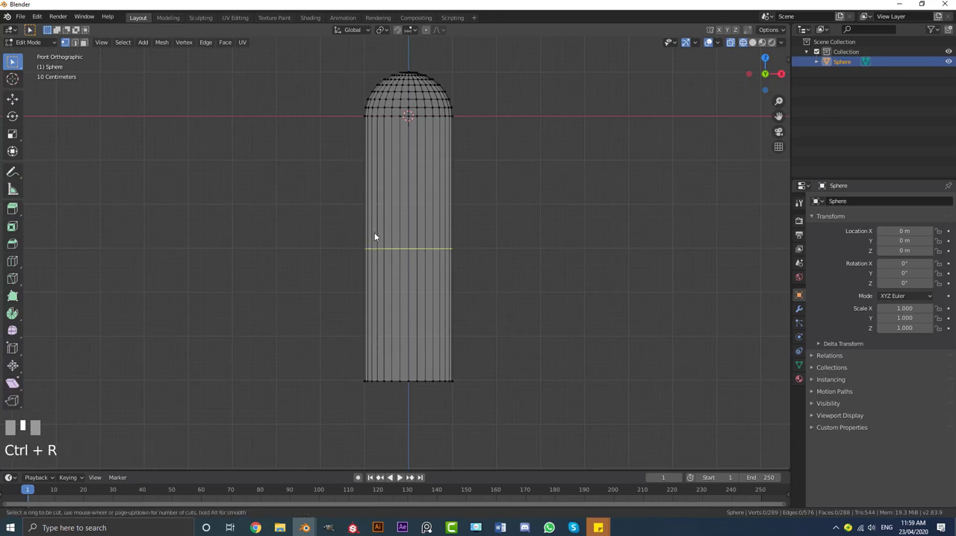
scroll(375, 237, up, 20)
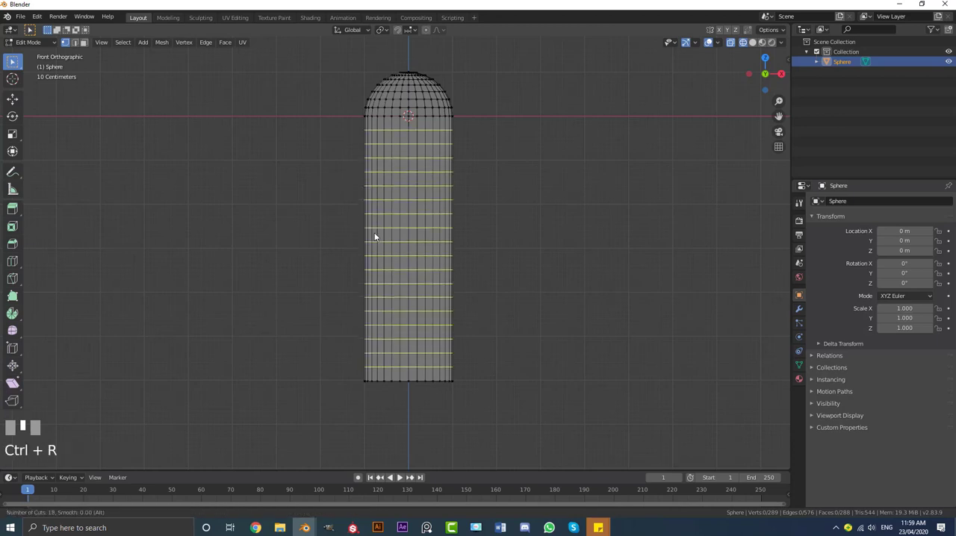
scroll(375, 237, up, 6)
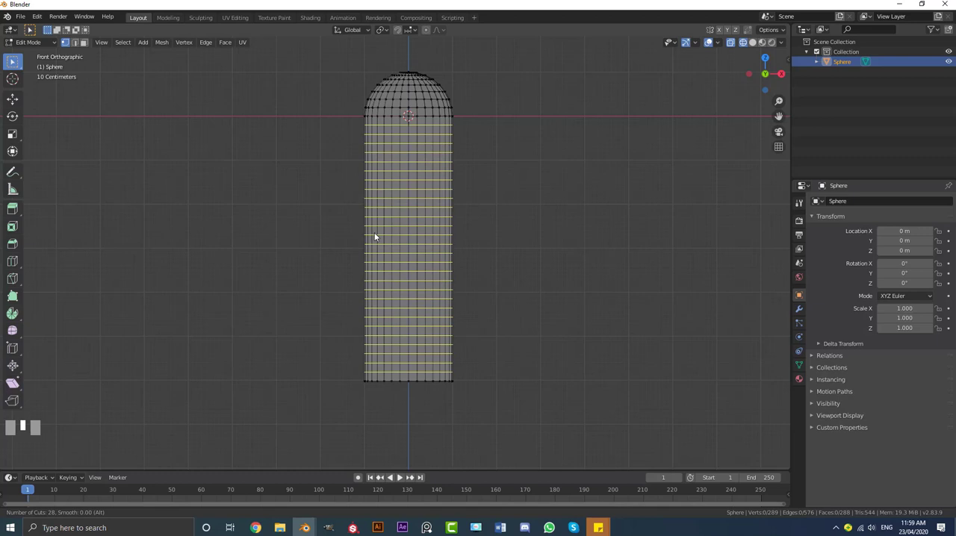
scroll(375, 237, up, 1)
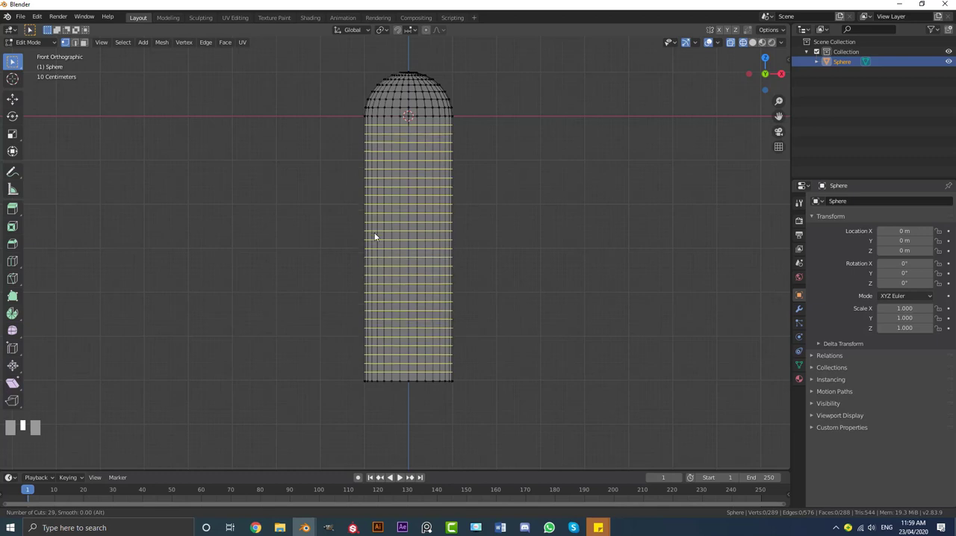
scroll(375, 237, up, 1)
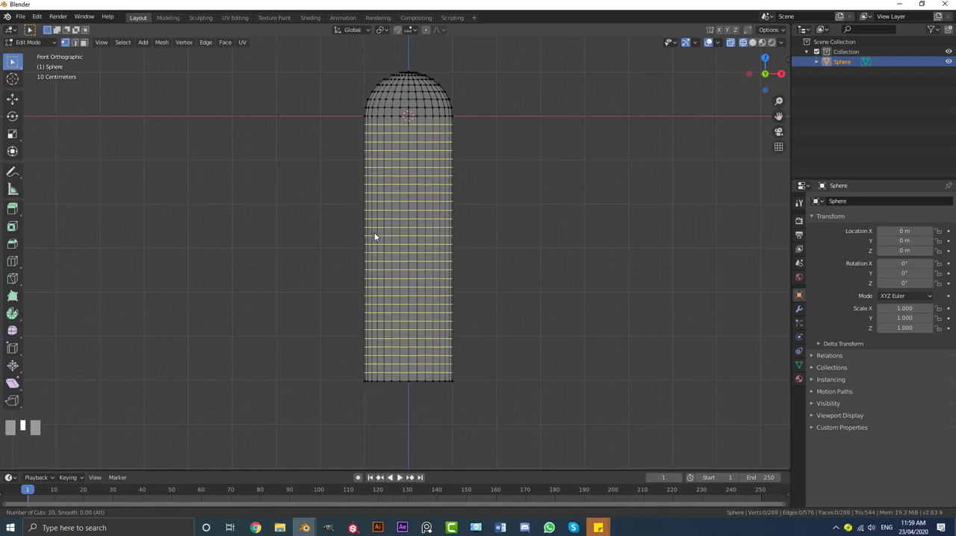
click(374, 233)
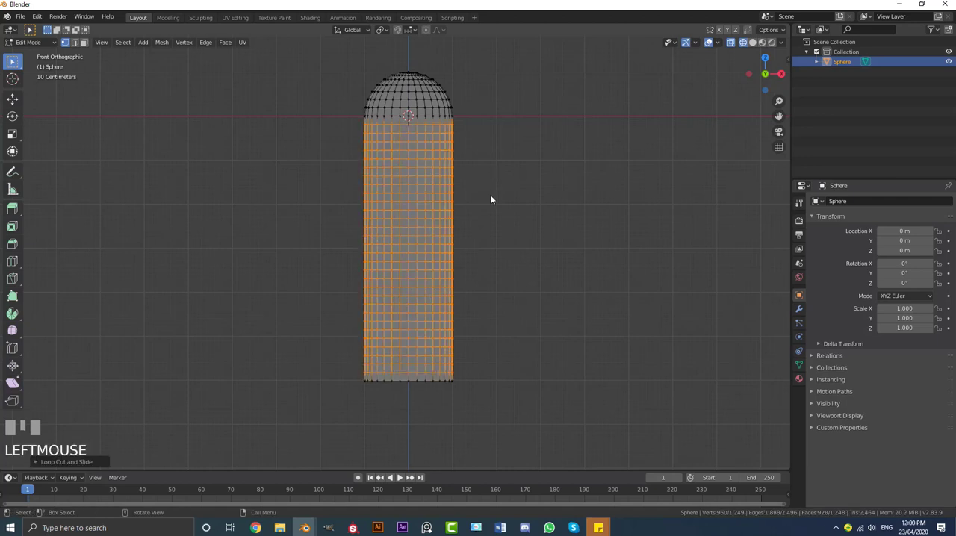
Move the whole mesh up along Z about 6.06 m so its open base sits at the origin
shift+middle_drag(466, 221, 491, 277)
scroll(508, 235, down, 3)
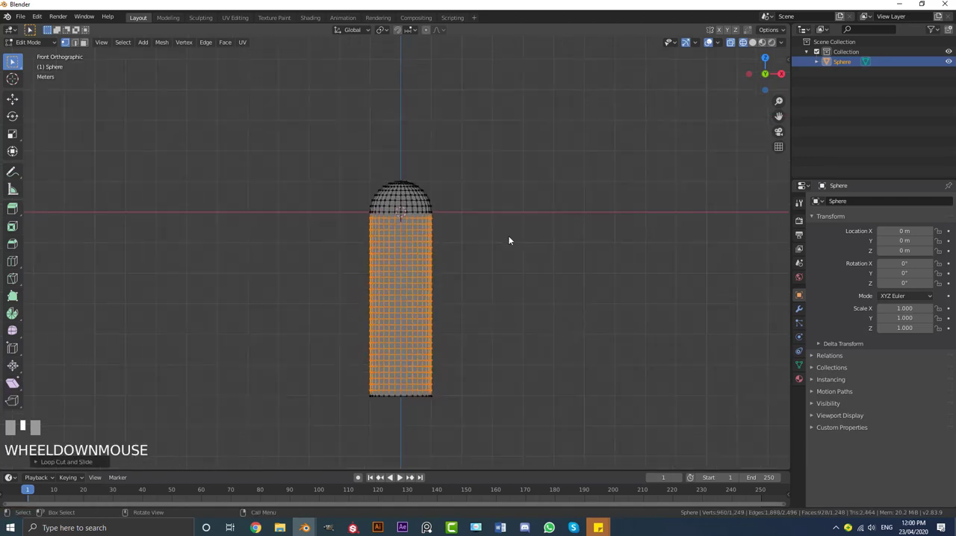
key(a)
scroll(487, 302, up, 1)
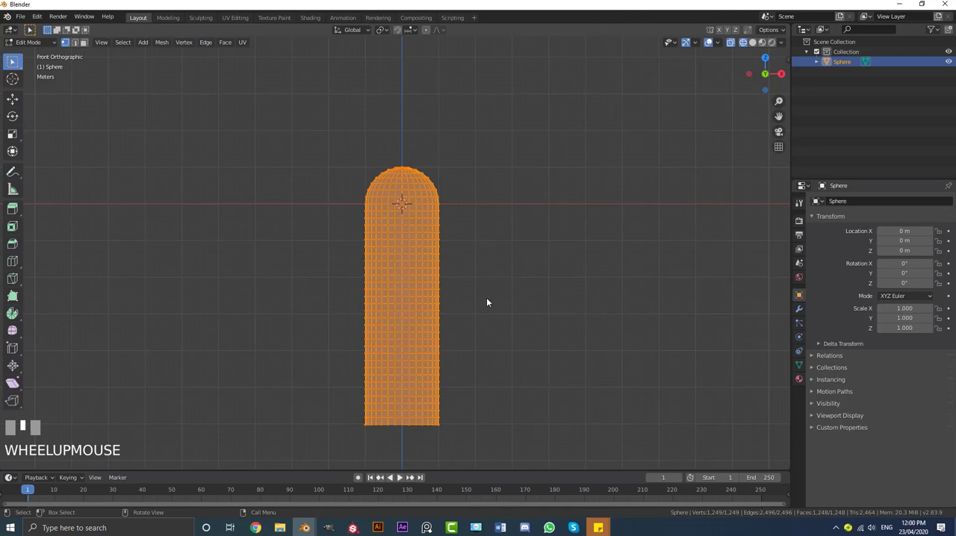
key(g)
key(z)
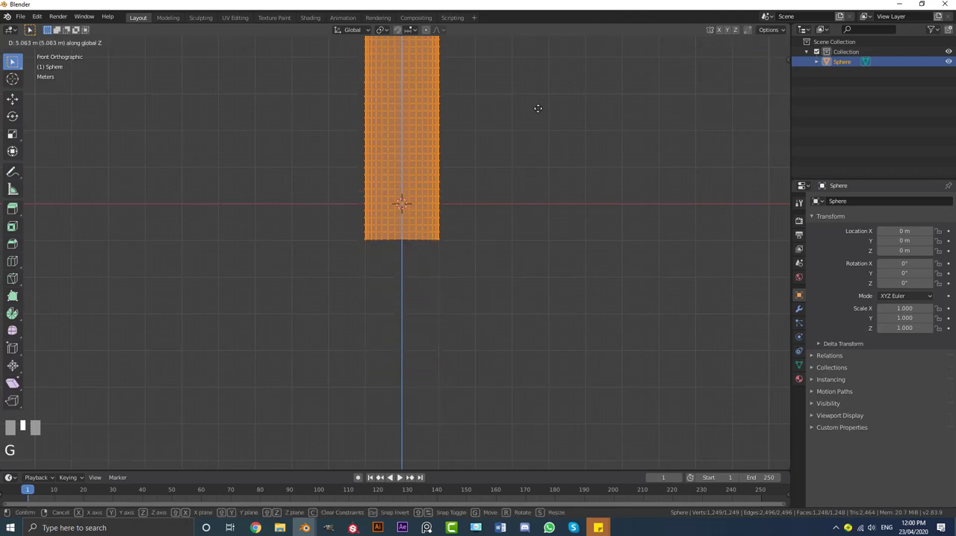
click(561, 77)
scroll(495, 159, down, 5)
mouse_move(495, 160)
middle_down()
mouse_move(491, 192)
mouse_move(498, 179)
middle_up()
Return to solid shading and Object Mode, and apply Shade Smooth to the cactus body
key(z)
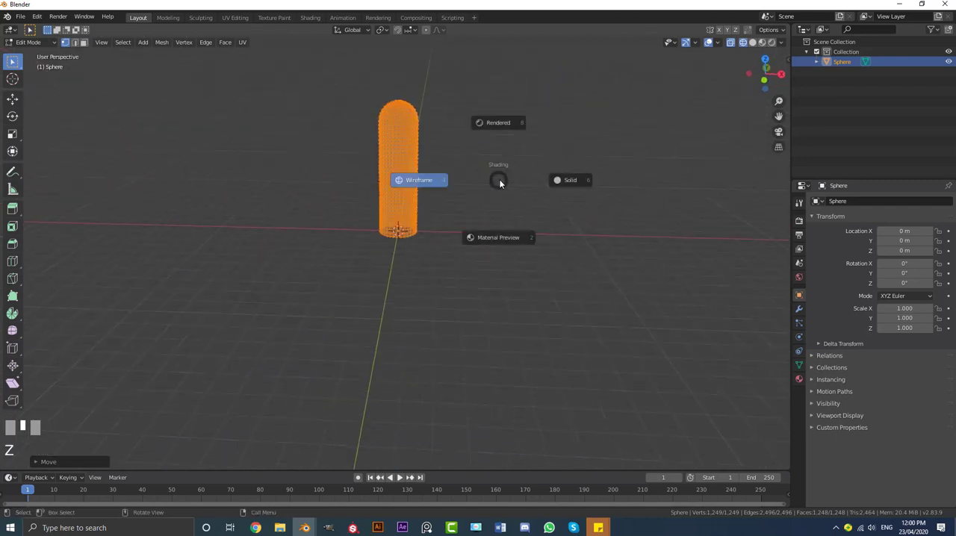
shift+middle_drag(571, 180, 480, 220)
scroll(480, 220, up, 2)
key(Tab)
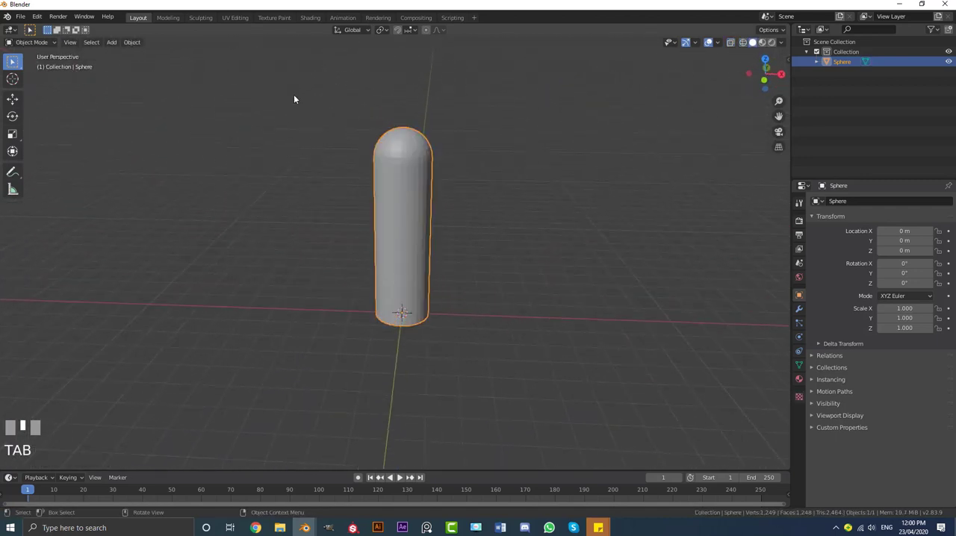
click(132, 42)
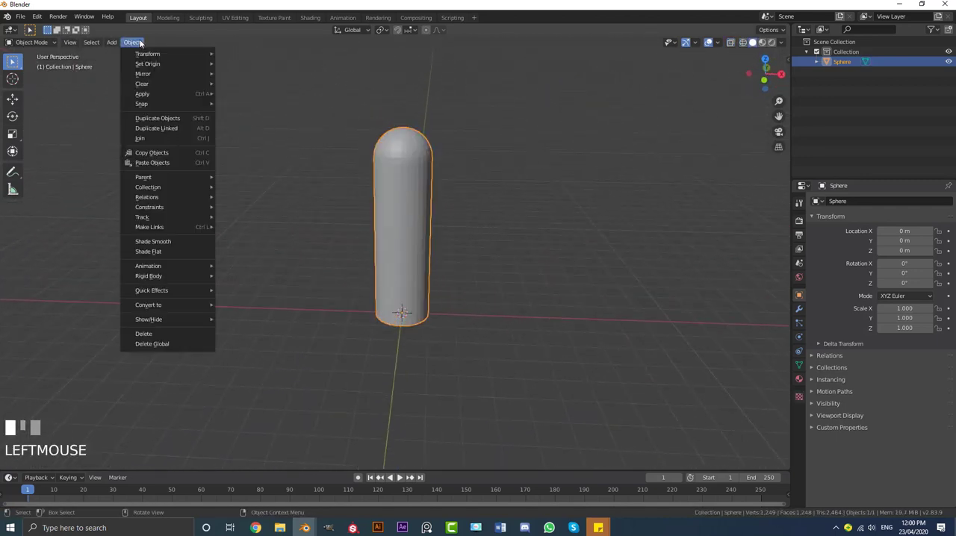
click(156, 241)
Add a single-bone armature at the base of the cactus and show the scene in wireframe from the front
middle_drag(419, 224, 431, 188)
key(KP_1)
key(alt+a)
scroll(436, 177, up, 2)
scroll(435, 177, up, 2)
key(shift+a)
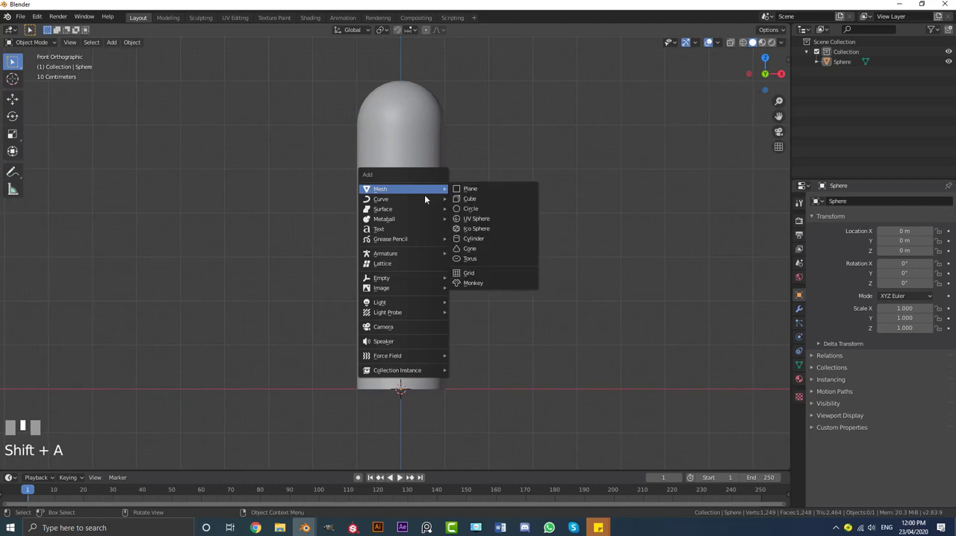
mouse_move(426, 254)
click(479, 254)
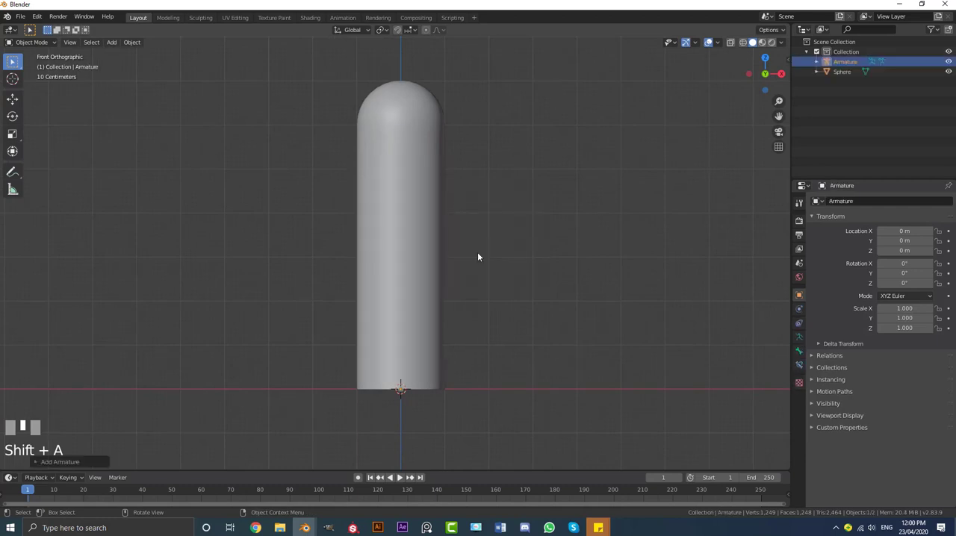
key(z)
click(382, 230)
mouse_move(383, 230)
shift+middle_down()
mouse_move(423, 301)
mouse_move(436, 275)
shift+middle_up()
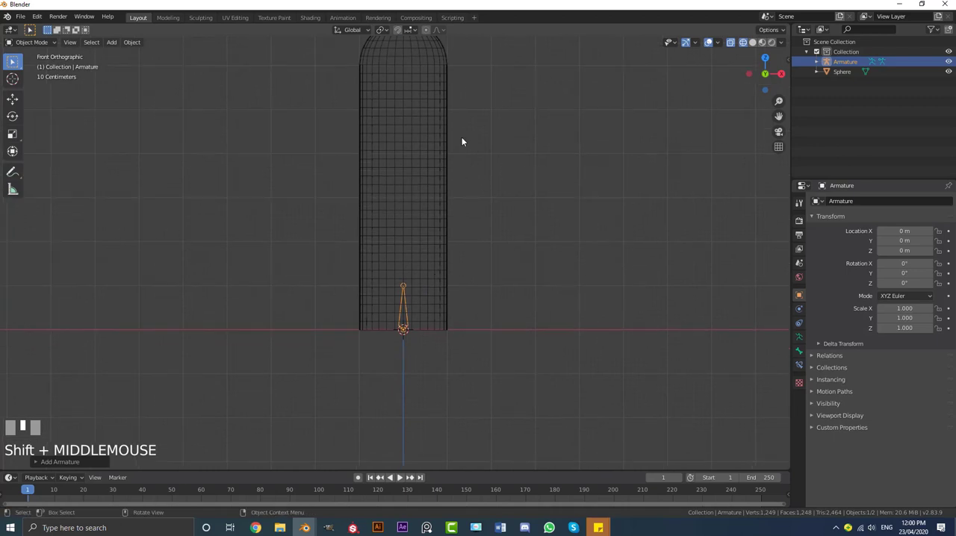
Scale the cactus body down uniformly to about 0.568
click(439, 213)
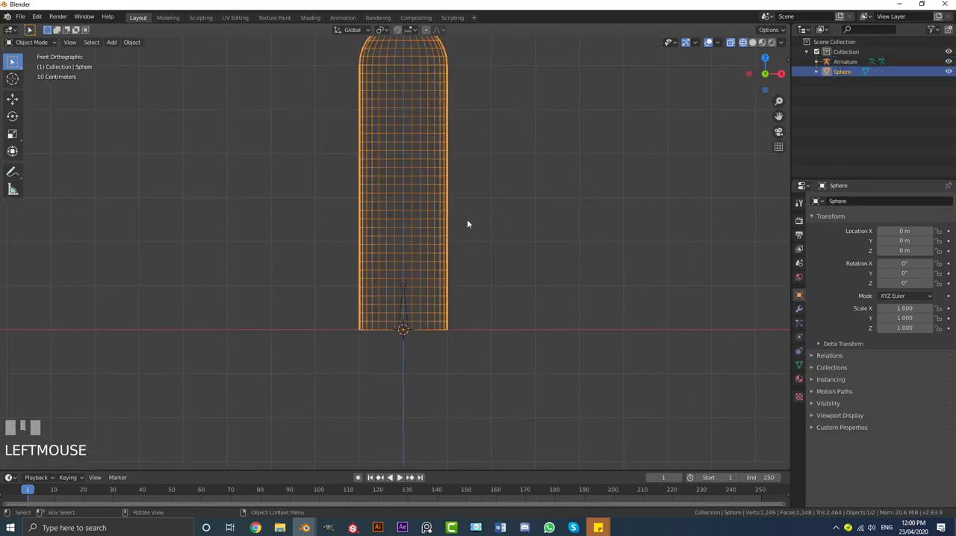
scroll(584, 234, up, 2)
key(s)
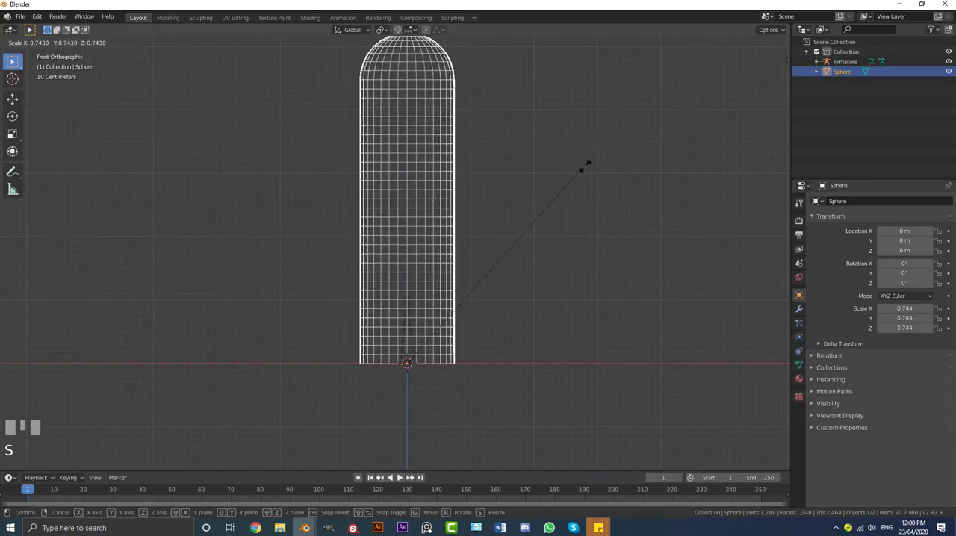
click(538, 215)
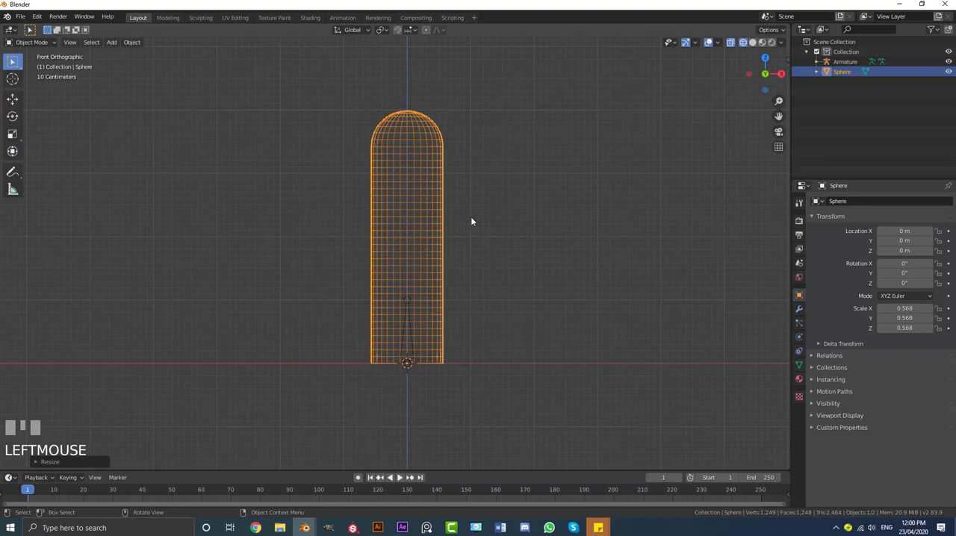
scroll(473, 354, down, 1)
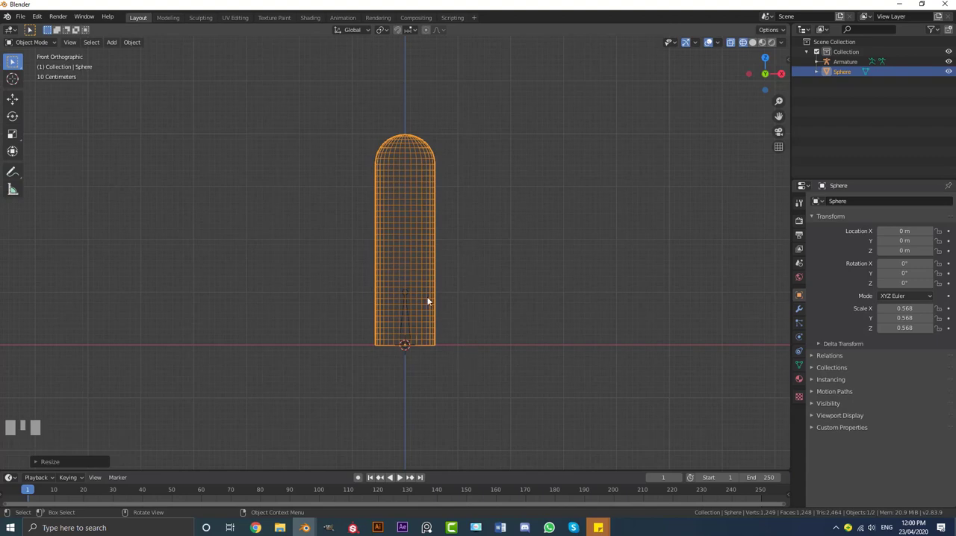
key(shift+a)
mouse_move(418, 232)
click(463, 245)
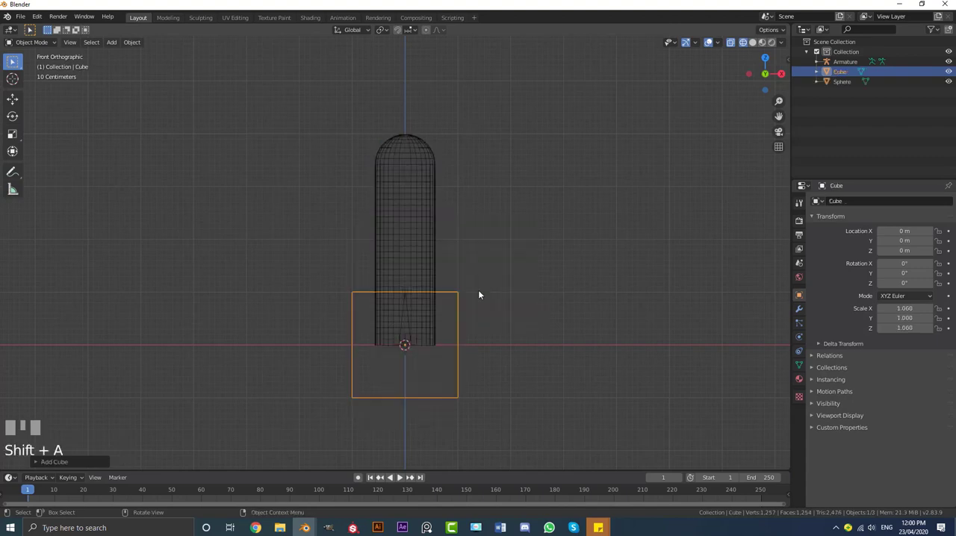
key(g)
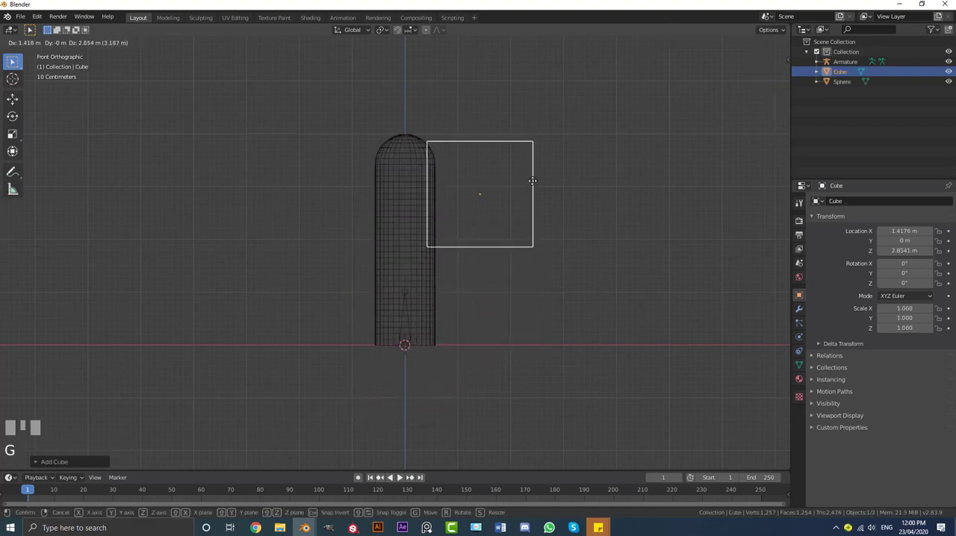
right_click(542, 196)
key(x)
click(542, 198)
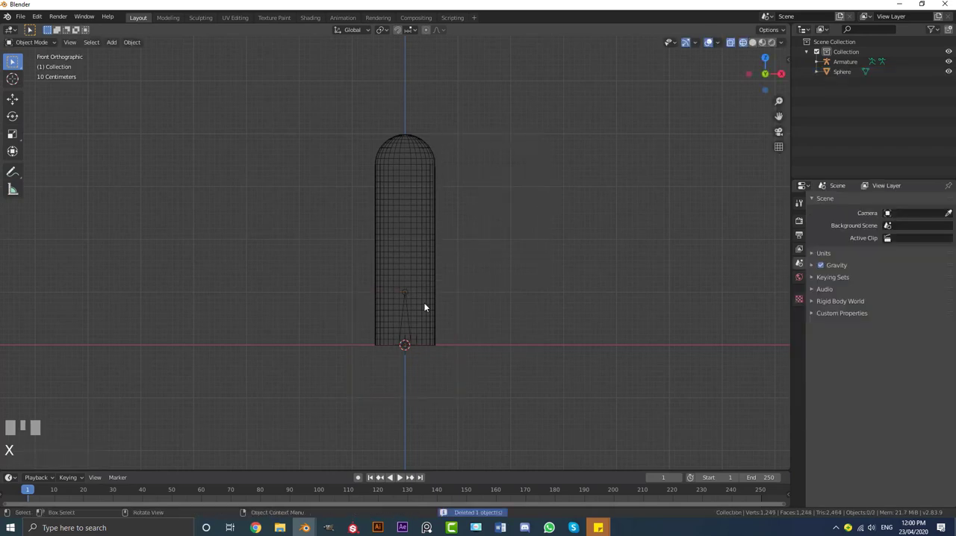
Apply the scale of the cactus body so its scale values reset to 1
scroll(408, 304, up, 1)
click(409, 302)
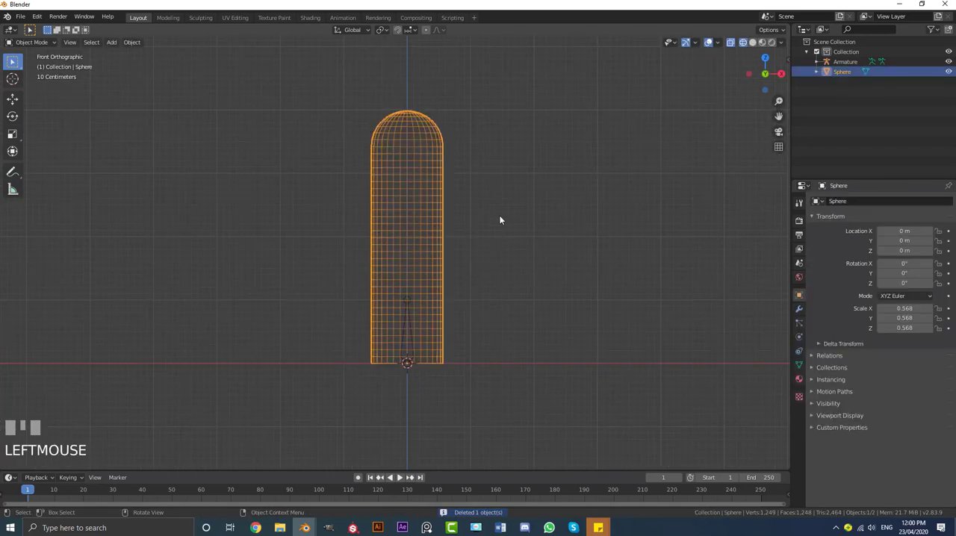
key(ctrl+a)
click(505, 237)
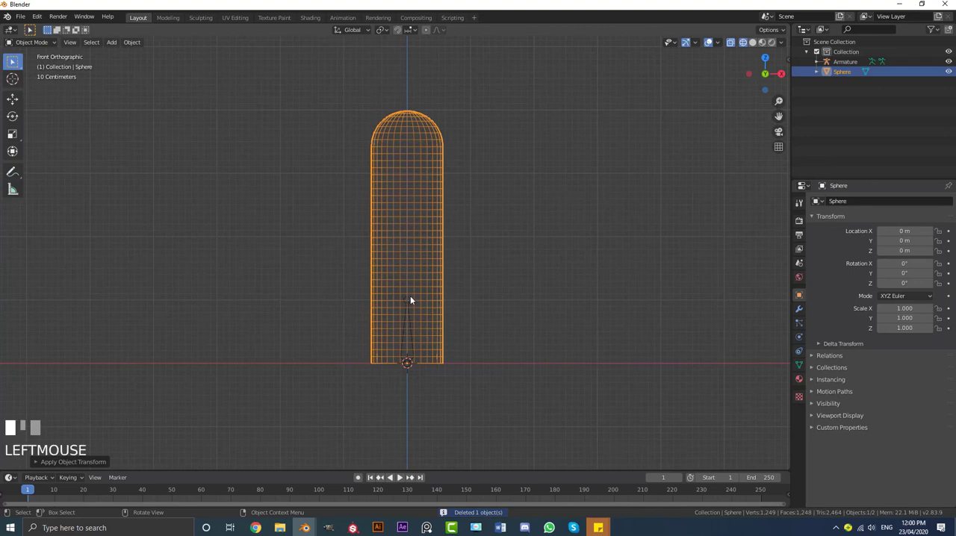
Extrude three more bones up along Z from the armature bone's tip to the cactus top, about 0.94 m, 0.93 m and 1.1 m long
click(410, 297)
scroll(418, 313, up, 1)
key(Tab)
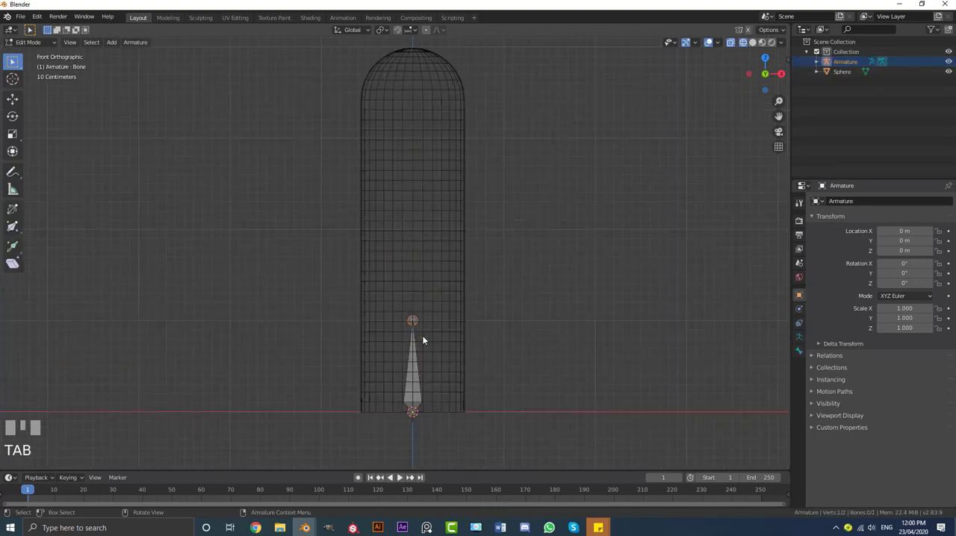
click(416, 322)
key(g)
right_click(454, 331)
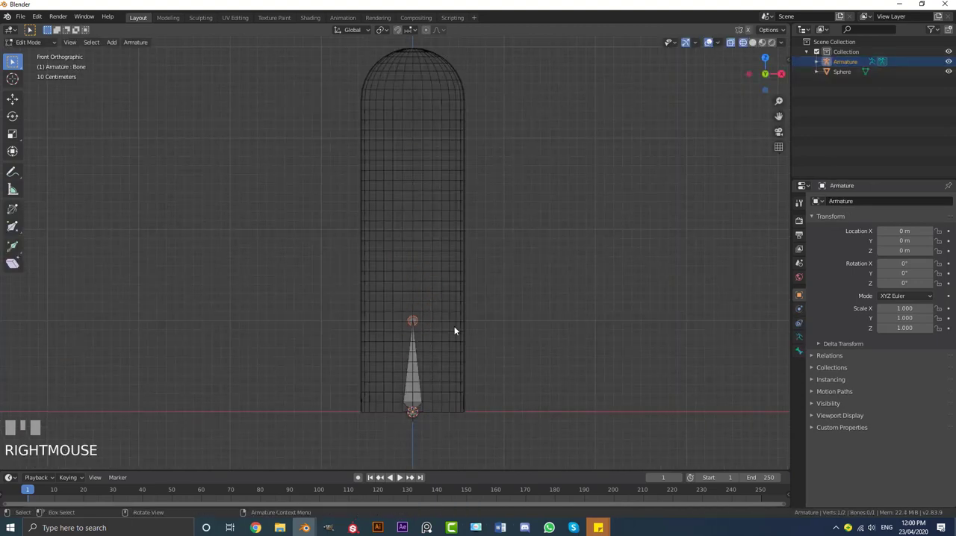
key(e)
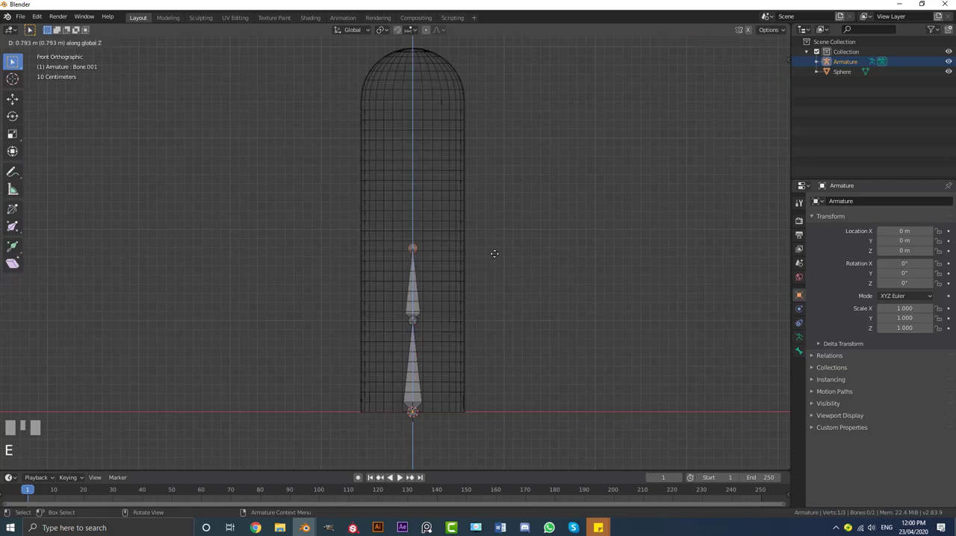
click(497, 241)
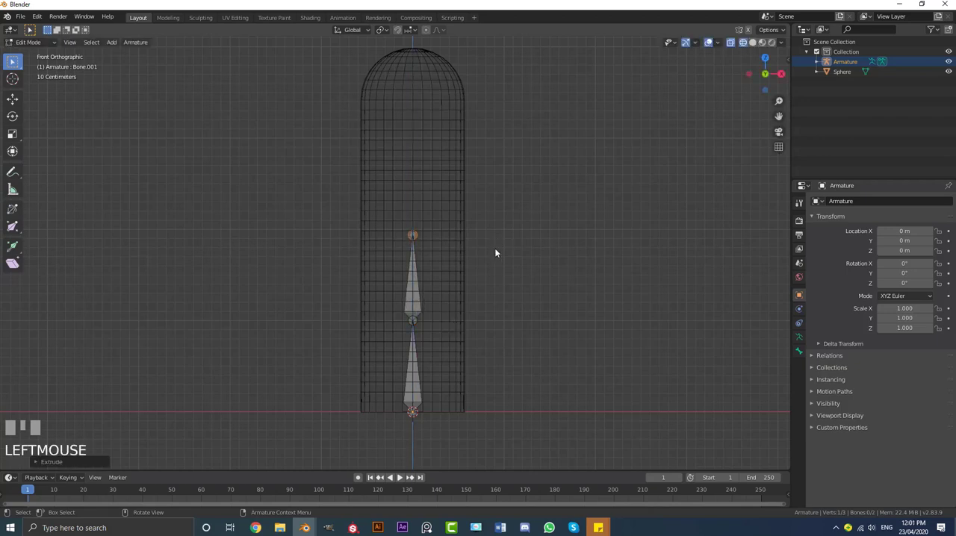
key(e)
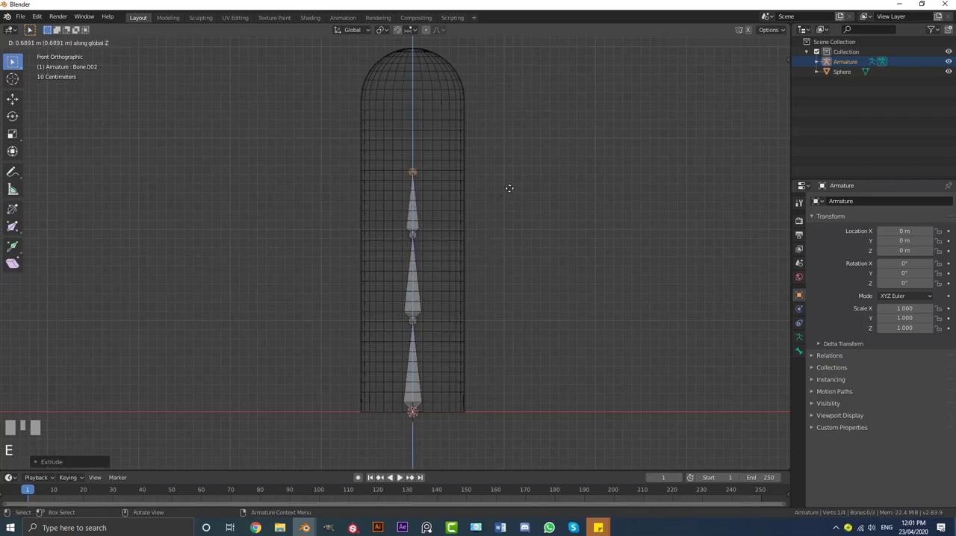
click(515, 170)
key(e)
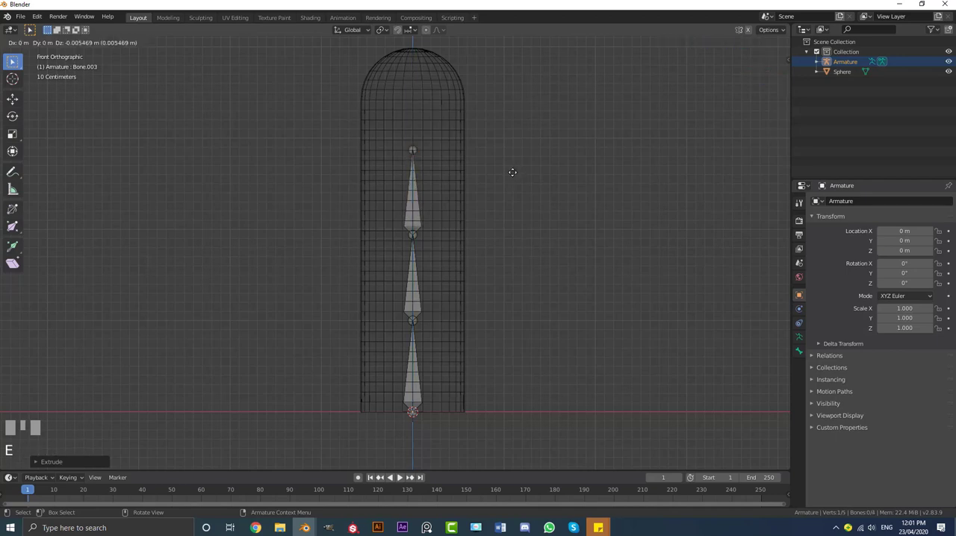
click(538, 71)
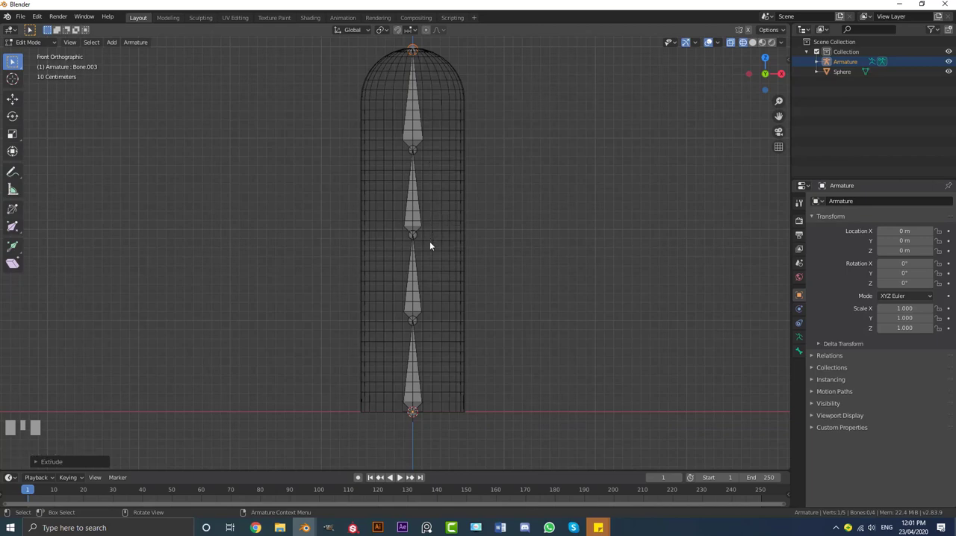
Set the armature's viewport display type to B-Bone
click(799, 337)
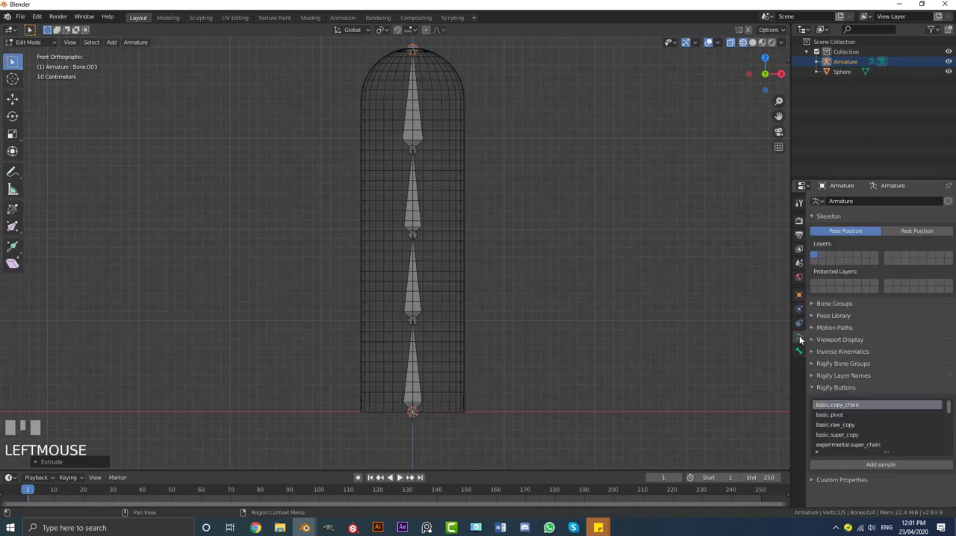
click(854, 340)
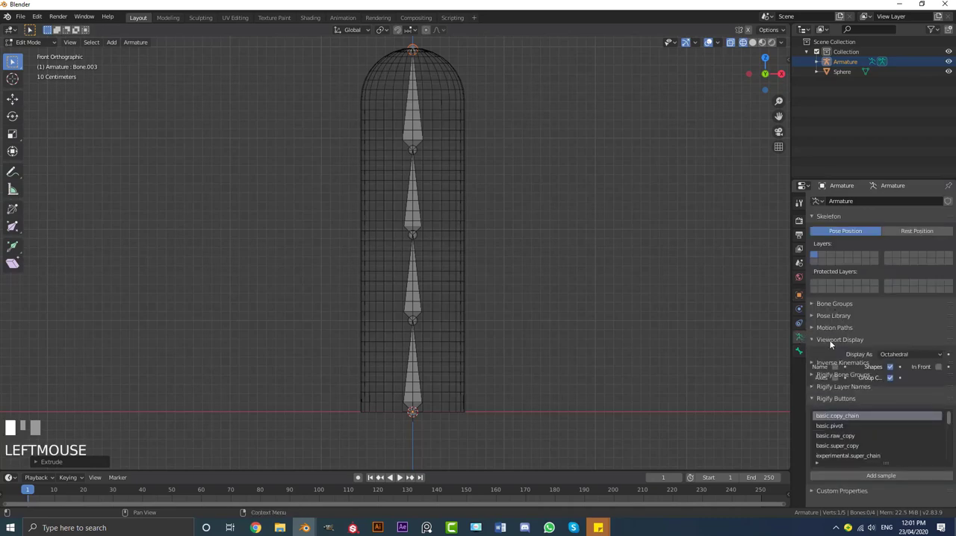
click(887, 358)
click(899, 389)
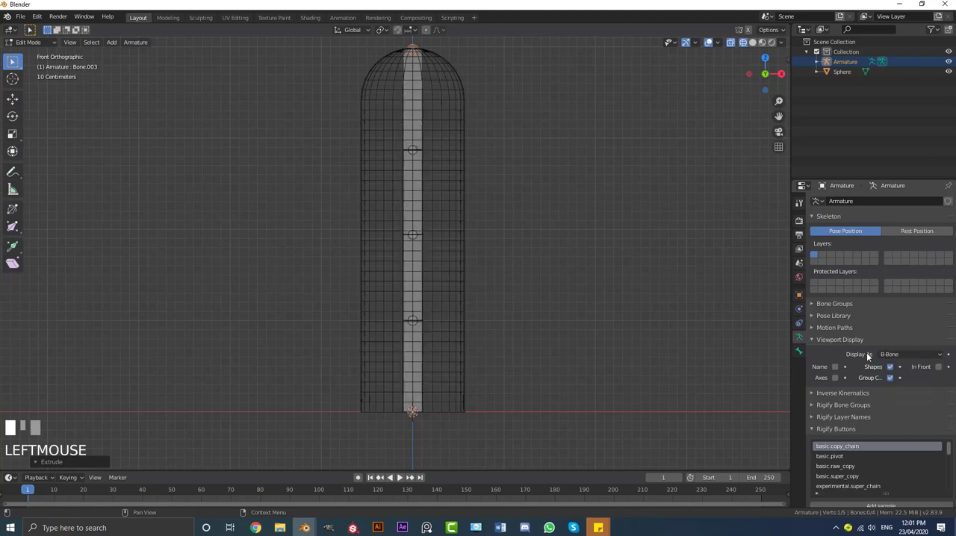
Set the lowest bone's Bendy Bones segments to 10
click(421, 357)
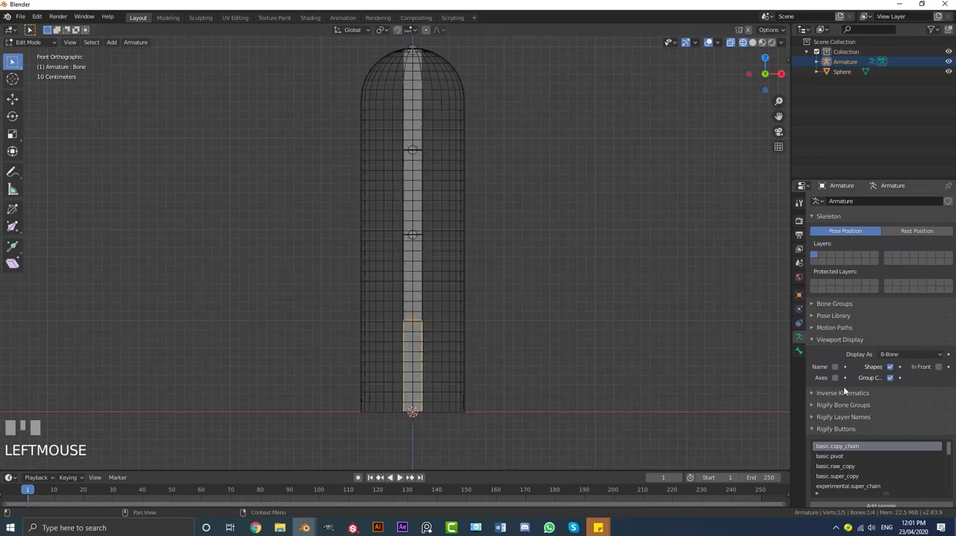
click(799, 351)
click(834, 323)
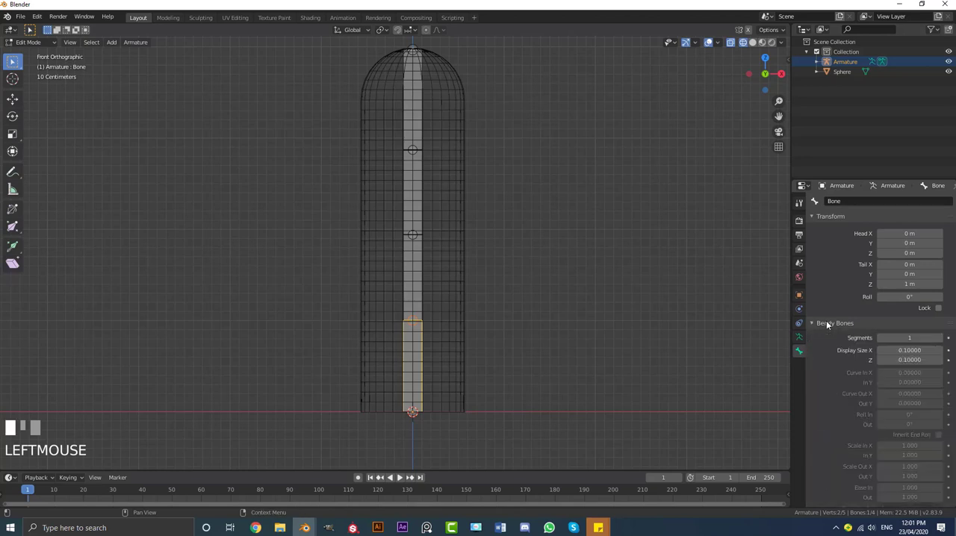
click(913, 338)
text(10)
key(Return)
Set the Bendy Bones segments of each of the three upper bones to 12
click(416, 287)
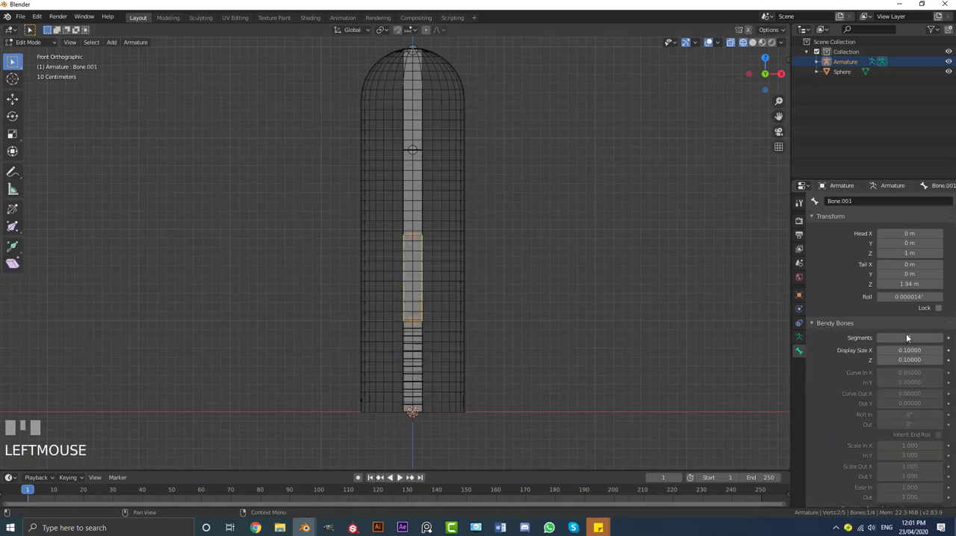
click(908, 338)
text(12)
key(Return)
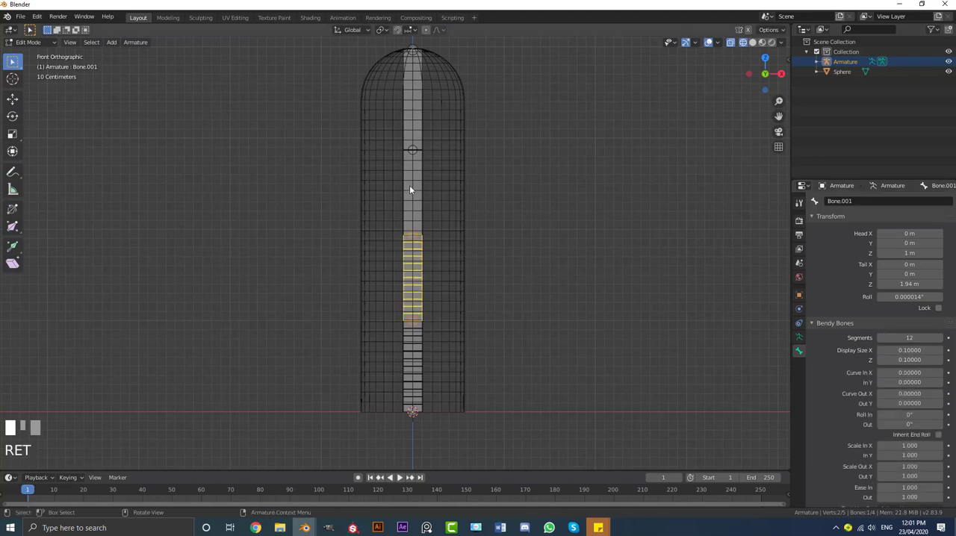
click(409, 185)
click(910, 338)
text(12)
key(Return)
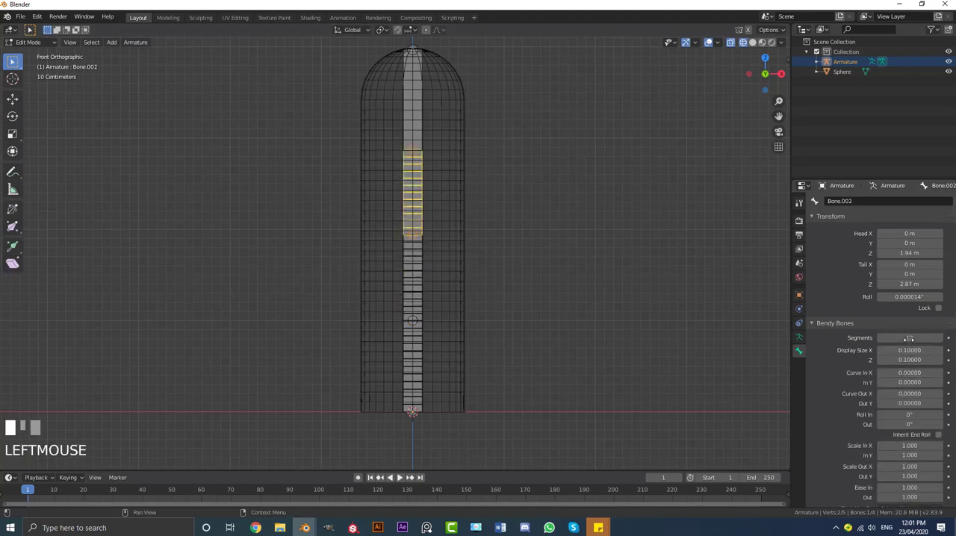
click(411, 102)
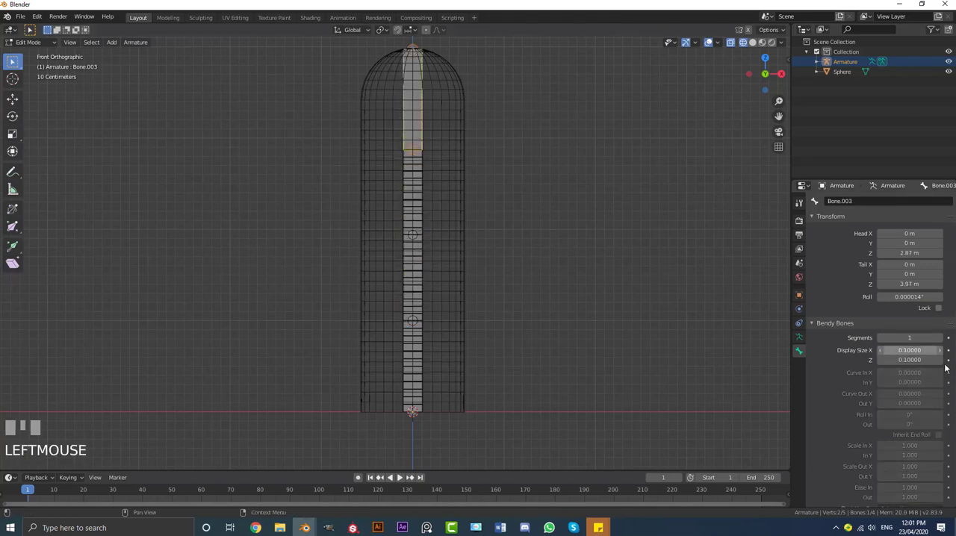
click(907, 338)
text(12)
key(Return)
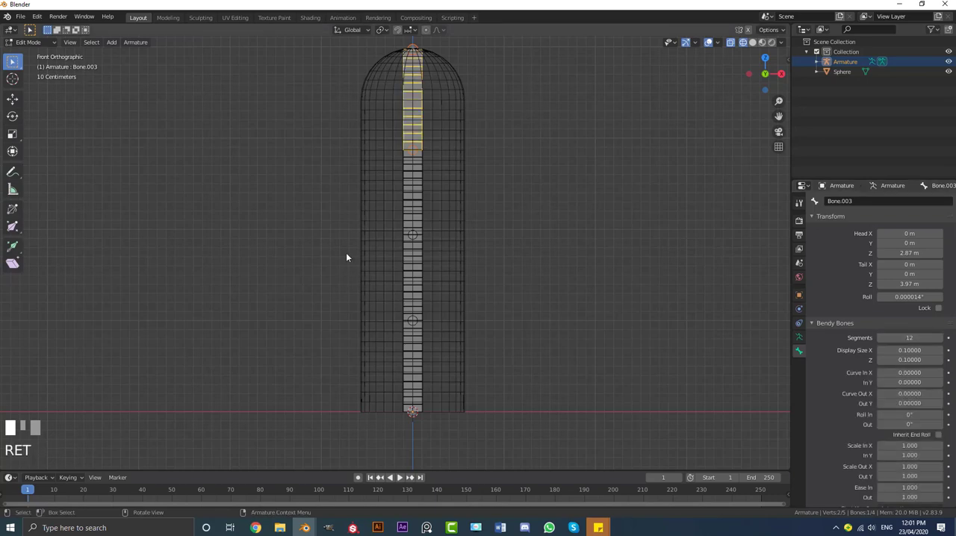
Return the armature to Object Mode, deselect everything and show the scene in solid shading
scroll(459, 241, down, 2)
scroll(466, 229, up, 2)
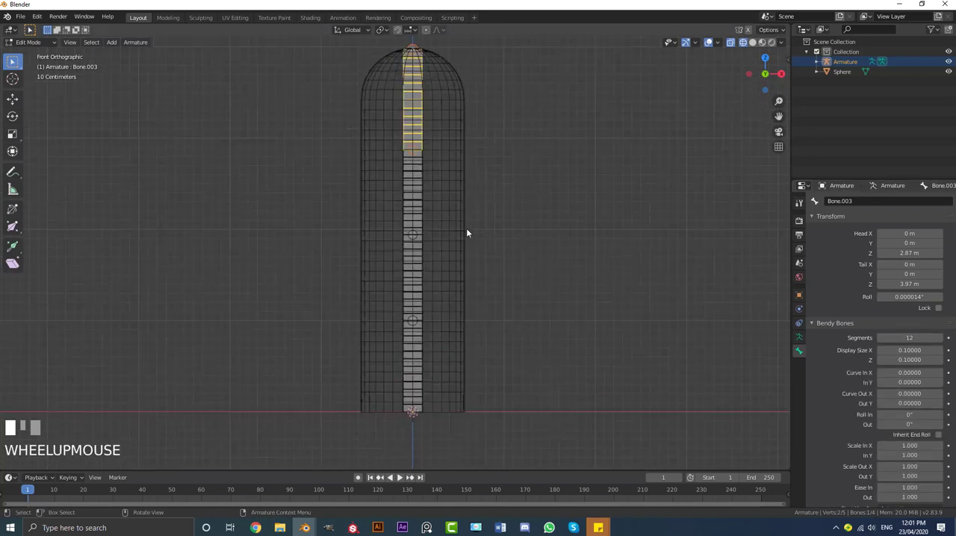
scroll(462, 247, down, 2)
key(Tab)
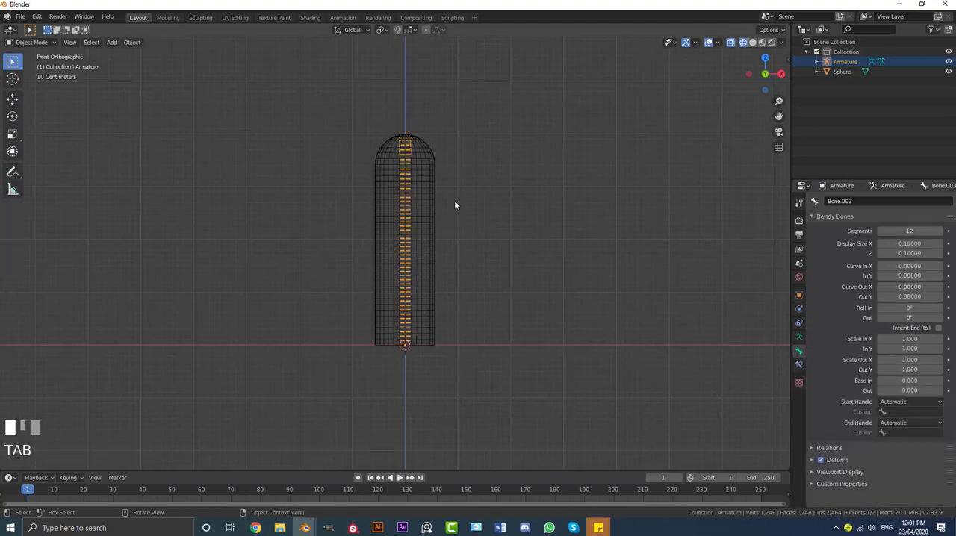
key(a)
key(z)
click(513, 199)
scroll(441, 224, up, 2)
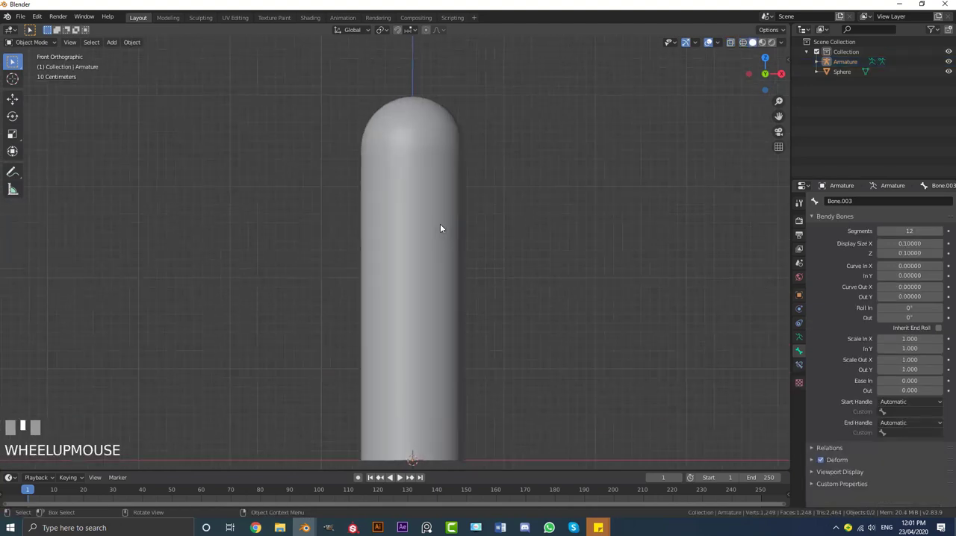
Add a new UV sphere at the origin, at the base of the cactus body
scroll(453, 162, down, 2)
shift+middle_drag(457, 198, 465, 224)
scroll(408, 183, up, 2)
shift+middle_drag(409, 184, 416, 187)
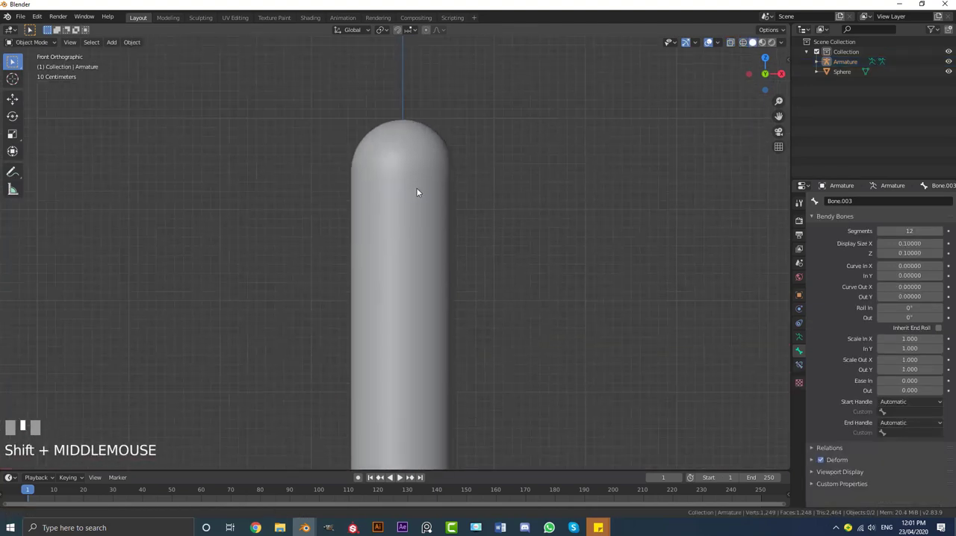
scroll(353, 210, up, 1)
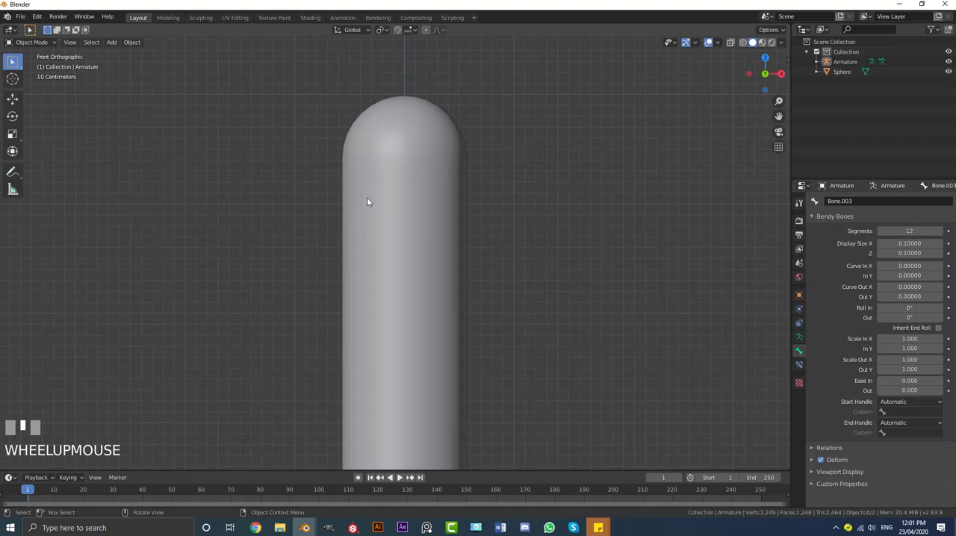
key(shift+a)
mouse_move(367, 198)
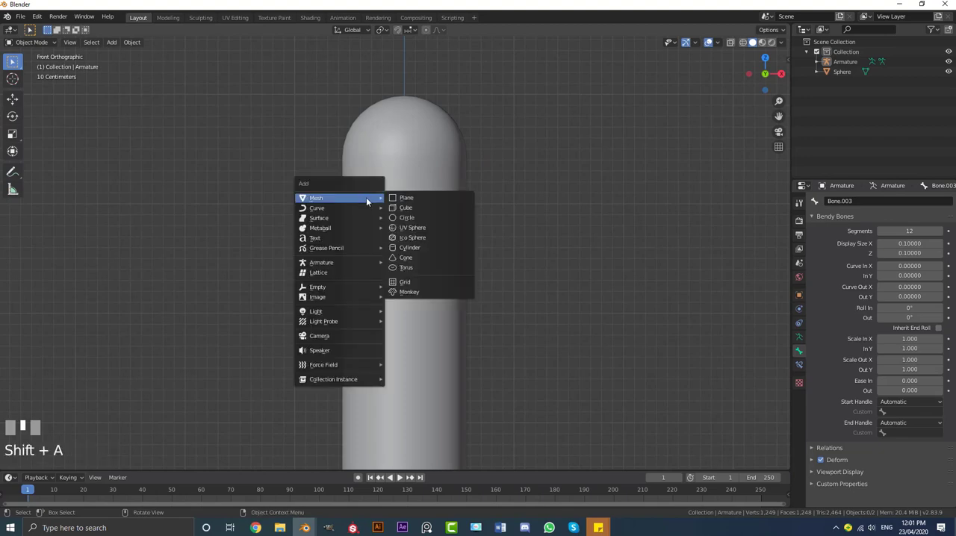
click(416, 233)
scroll(414, 270, down, 3)
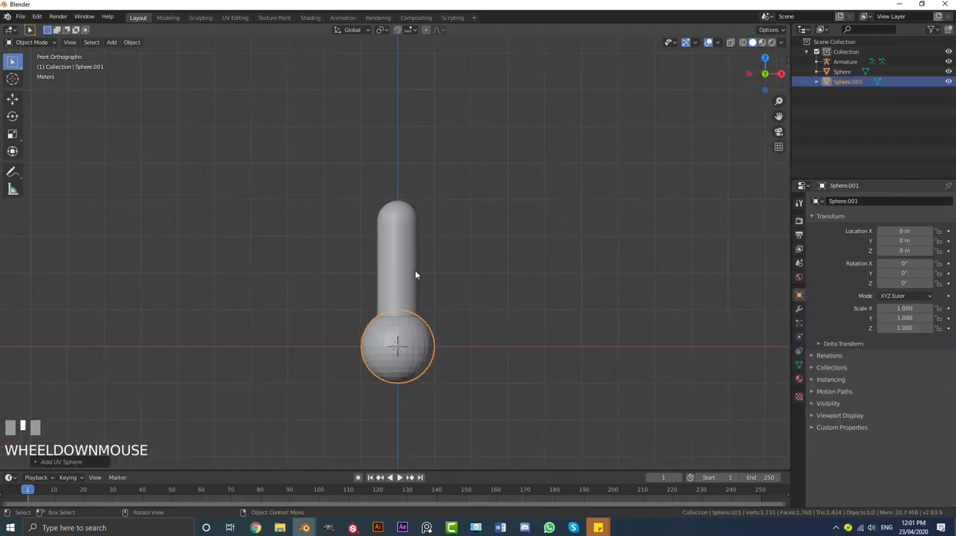
shift+middle_drag(414, 270, 416, 199)
scroll(419, 208, up, 4)
Open the new sphere's mesh in Edit Mode with wireframe shading and rotate the whole mesh in the front view
key(Tab)
scroll(452, 224, up, 3)
key(z)
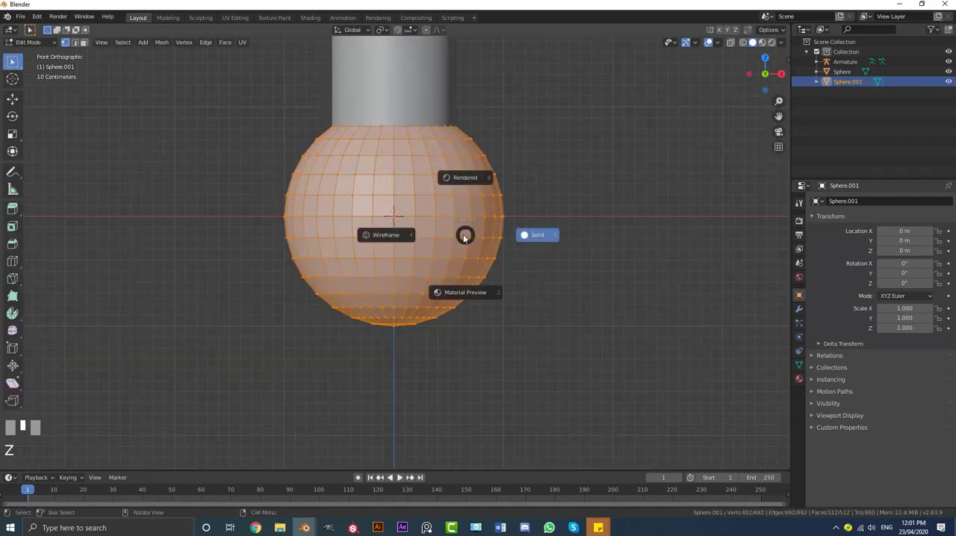
click(409, 236)
scroll(452, 269, down, 4)
shift+middle_drag(454, 282, 467, 311)
scroll(463, 300, up, 3)
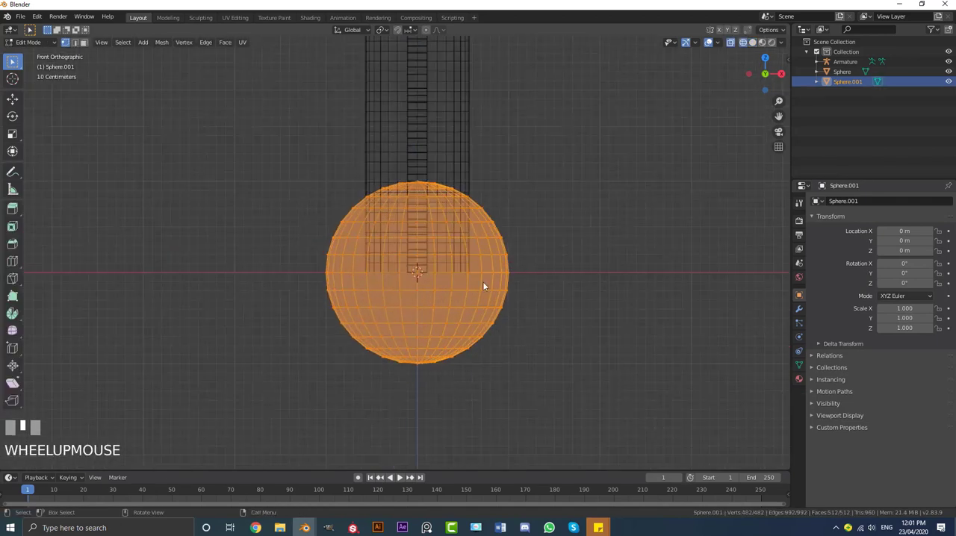
key(g)
right_click(525, 275)
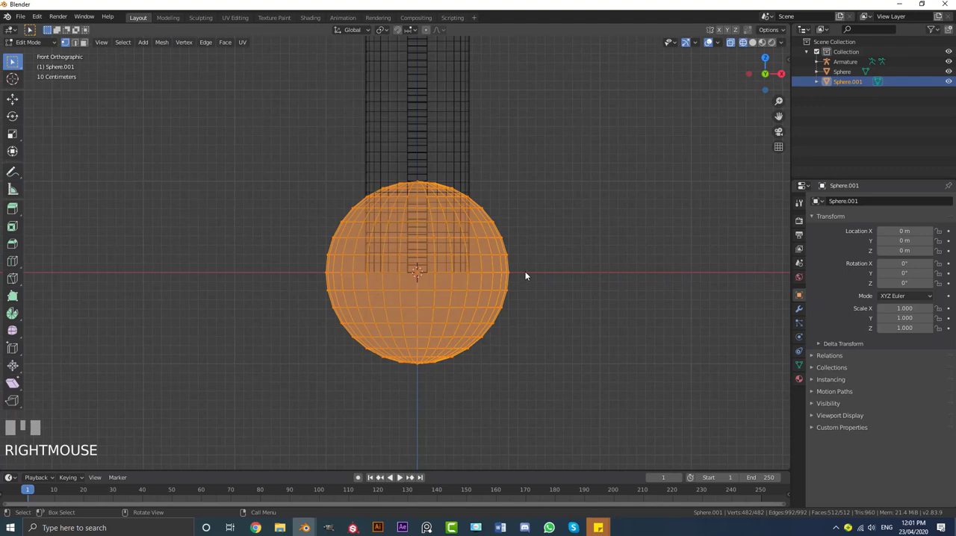
key(r)
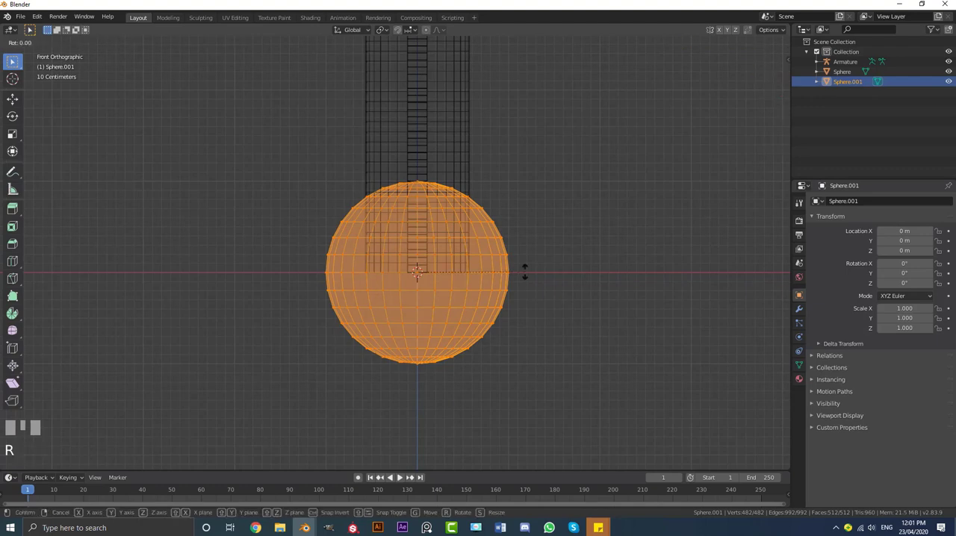
click(525, 275)
Select the half of the sphere on the negative X side and extrude it about 4 m to form a horizontal capsule
scroll(471, 274, down, 2)
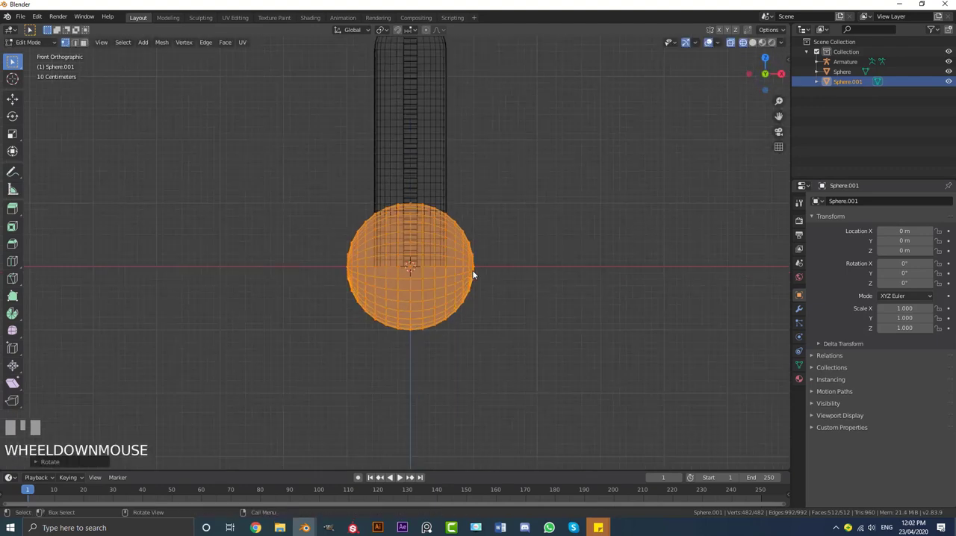
key(a)
scroll(443, 301, up, 1)
key(b)
drag(239, 398, 418, 85)
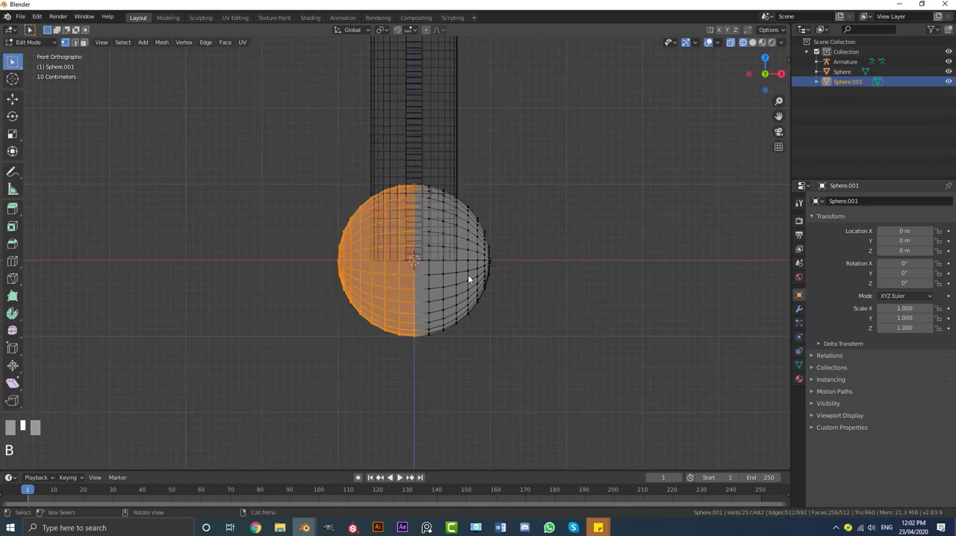
key(e)
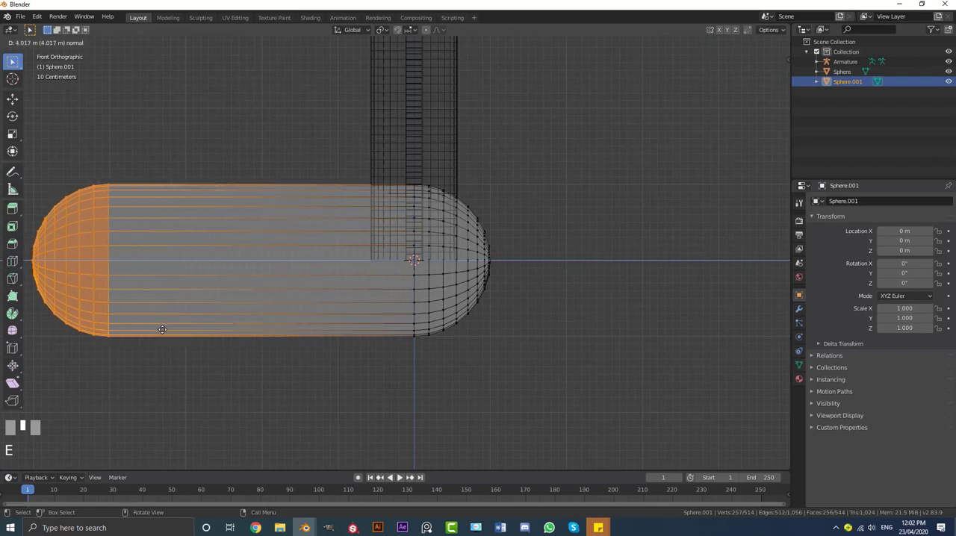
click(162, 329)
shift+middle_drag(344, 292, 494, 261)
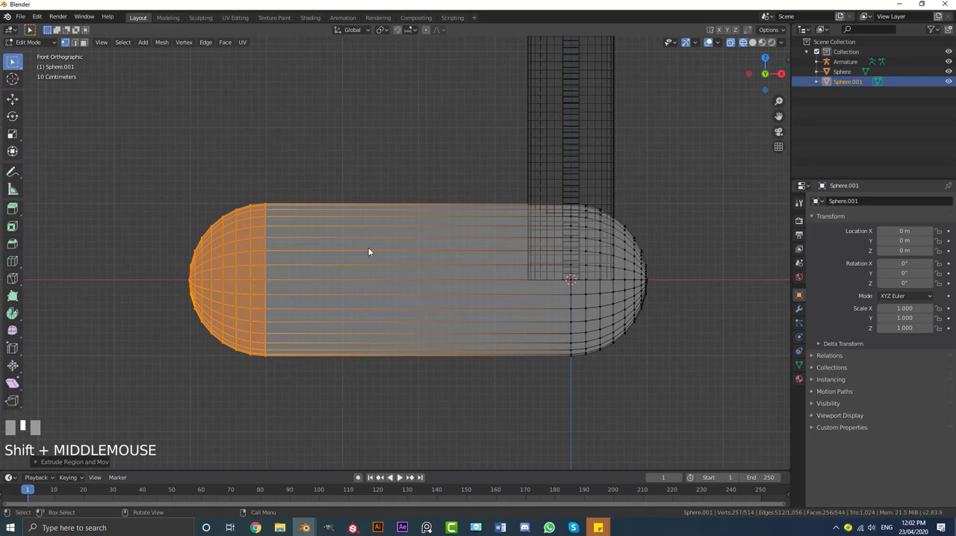
Select the whole capsule and move it about 2 m along X so it is centred on the origin
scroll(436, 276, down, 3)
scroll(469, 291, up, 2)
key(a)
shift+middle_drag(469, 291, 515, 293)
scroll(506, 310, up, 1)
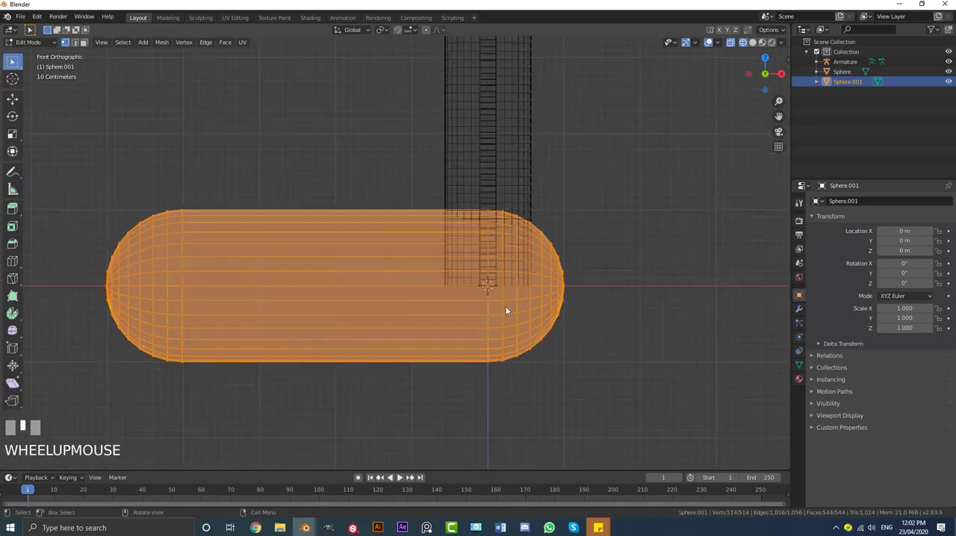
key(g)
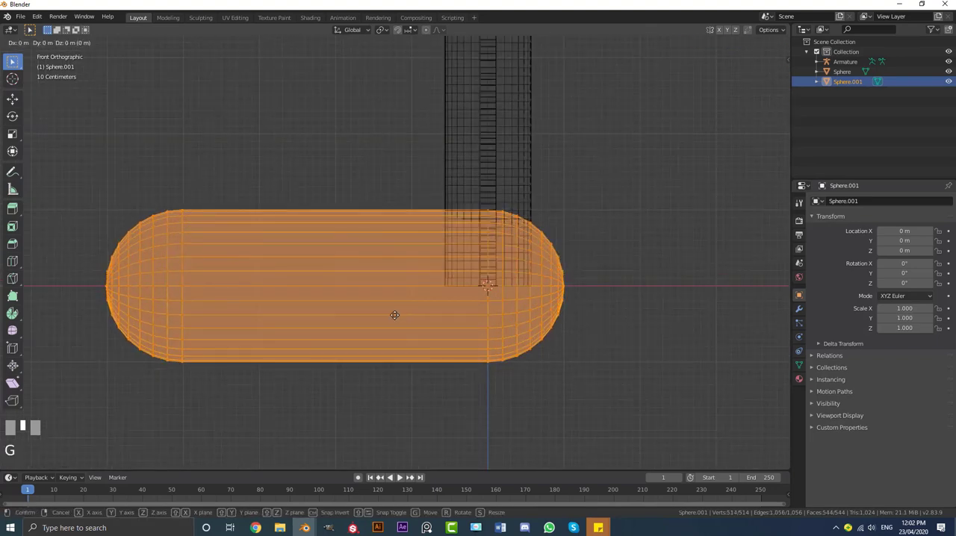
key(x)
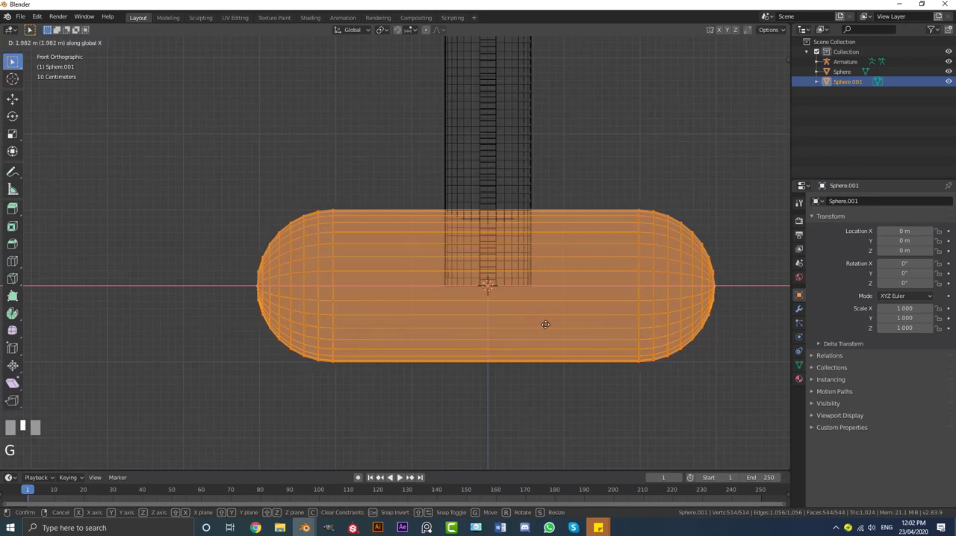
click(535, 319)
shift+middle_drag(535, 319, 527, 350)
Scale the whole capsule down in two passes to about the width of the bone at the cactus base
scroll(631, 408, up, 3)
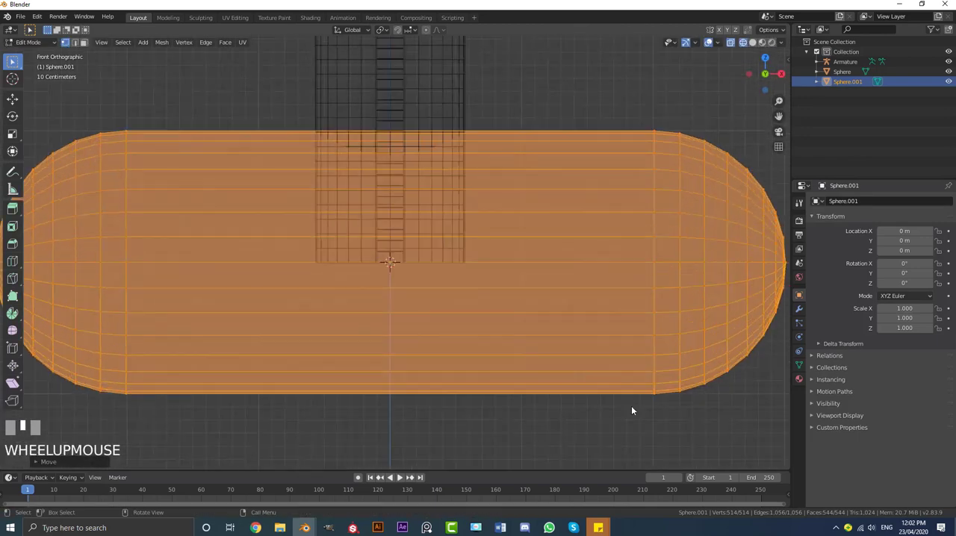
scroll(632, 407, down, 3)
scroll(669, 423, up, 3)
scroll(669, 423, up, 1)
key(s)
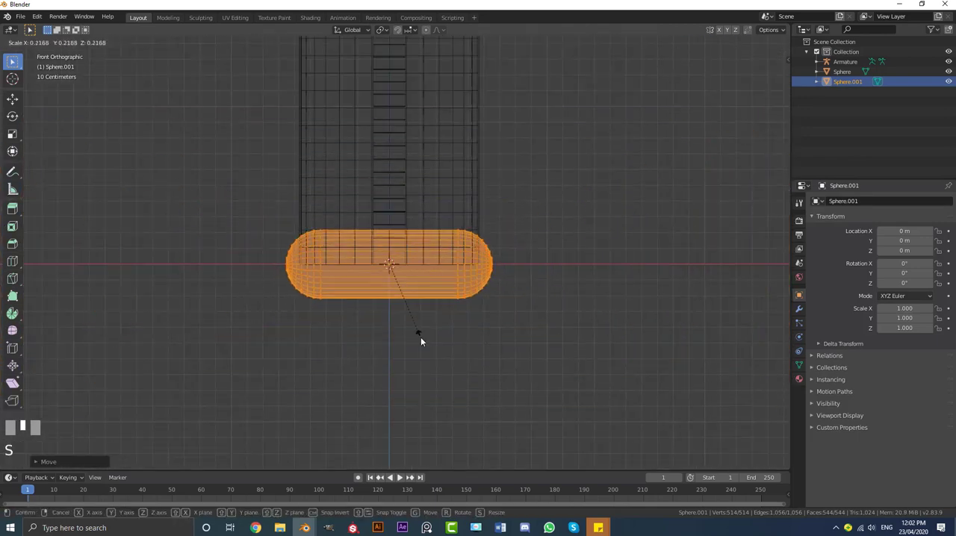
click(420, 337)
scroll(508, 373, up, 3)
key(s)
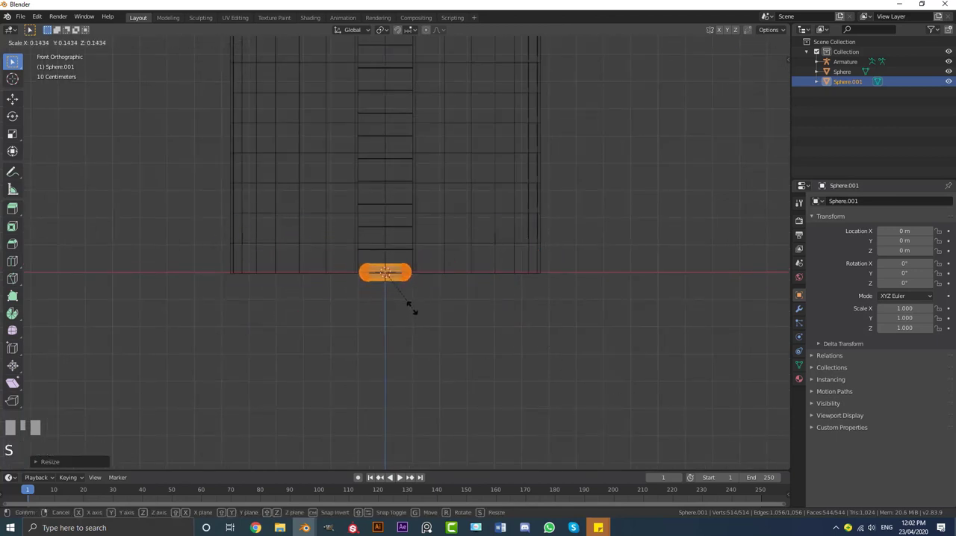
Stretch the small capsule slightly along the X axis
scroll(411, 311, up, 5)
key(x)
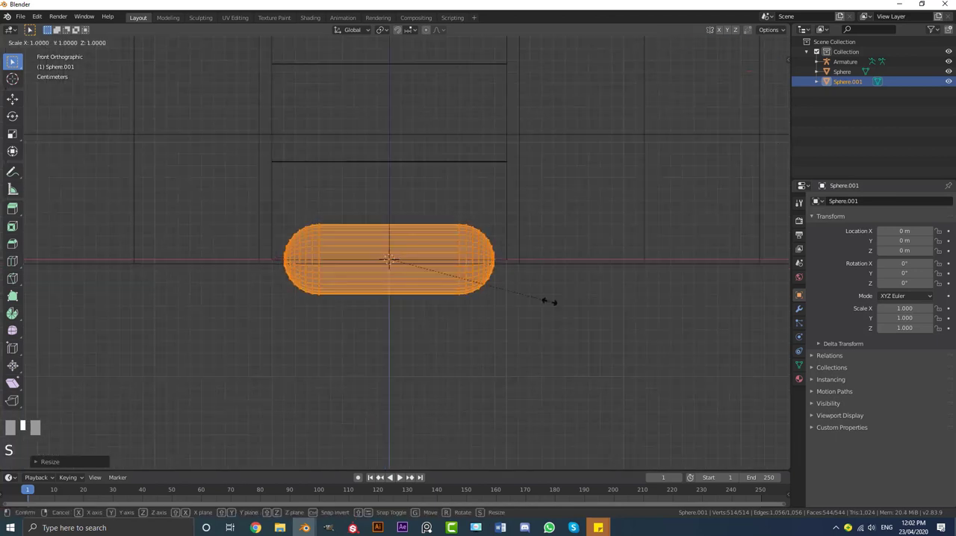
click(493, 309)
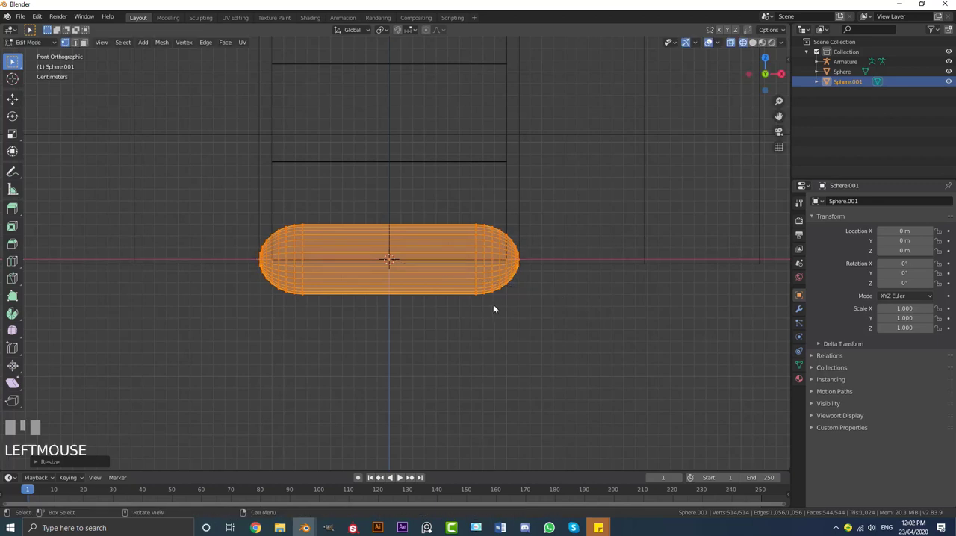
Duplicate the capsule in place and rotate the copy by 90° to form a plus-shaped eye
key(shift+d)
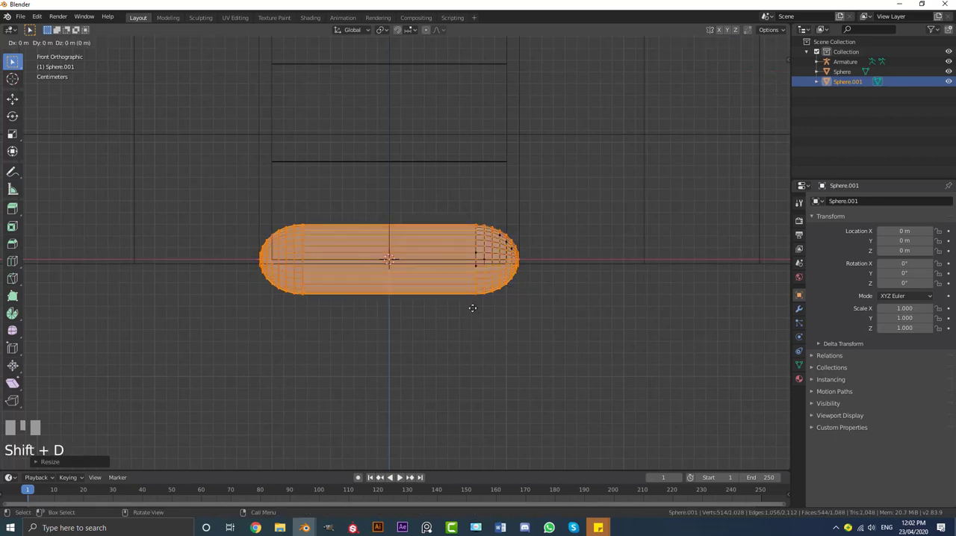
text(90)
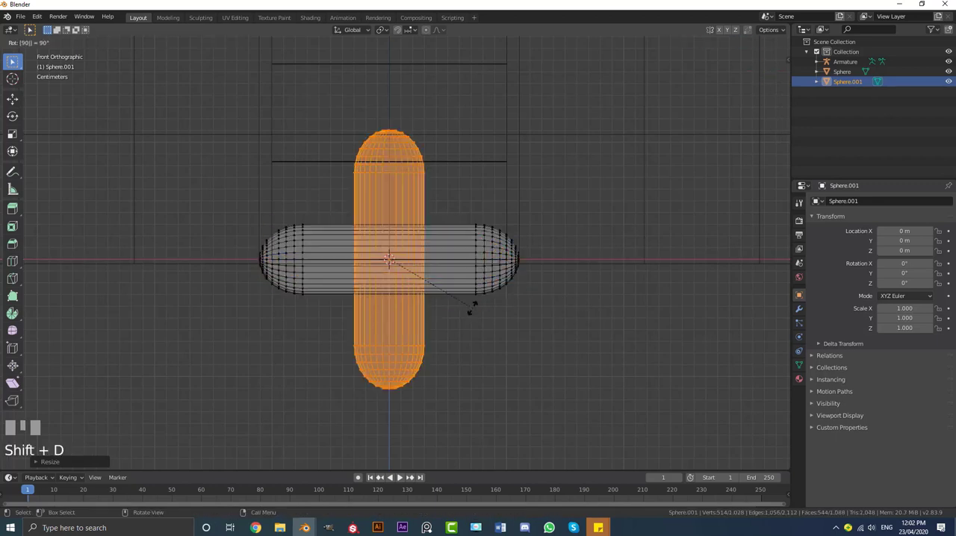
key(Return)
scroll(354, 229, down, 3)
scroll(495, 226, up, 2)
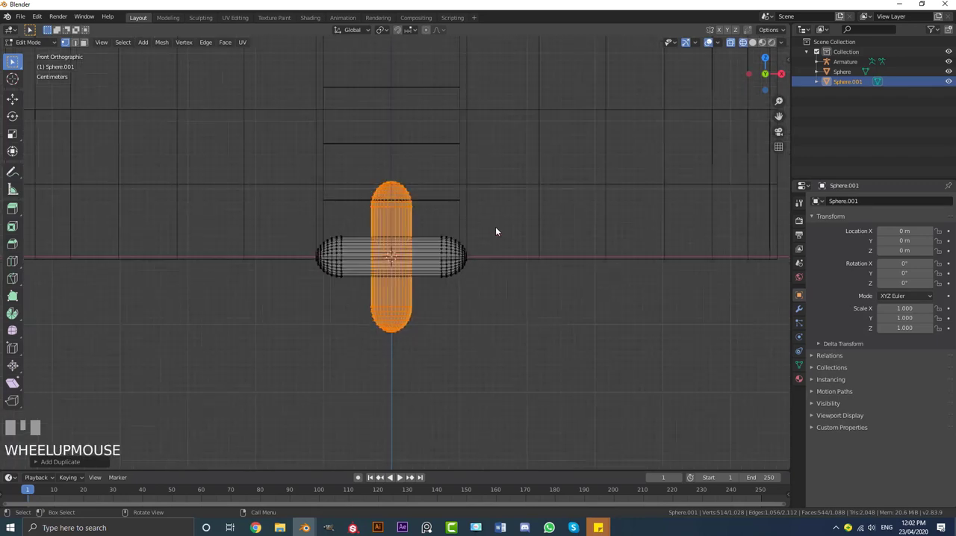
scroll(428, 268, up, 1)
scroll(469, 252, up, 1)
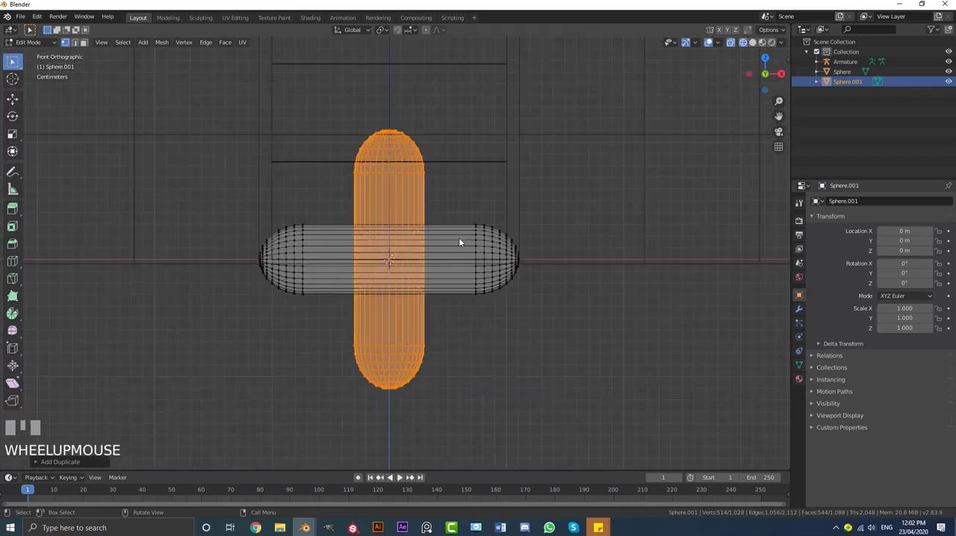
Select both capsules and move the plus shape along X to the negative side of the origin
key(a)
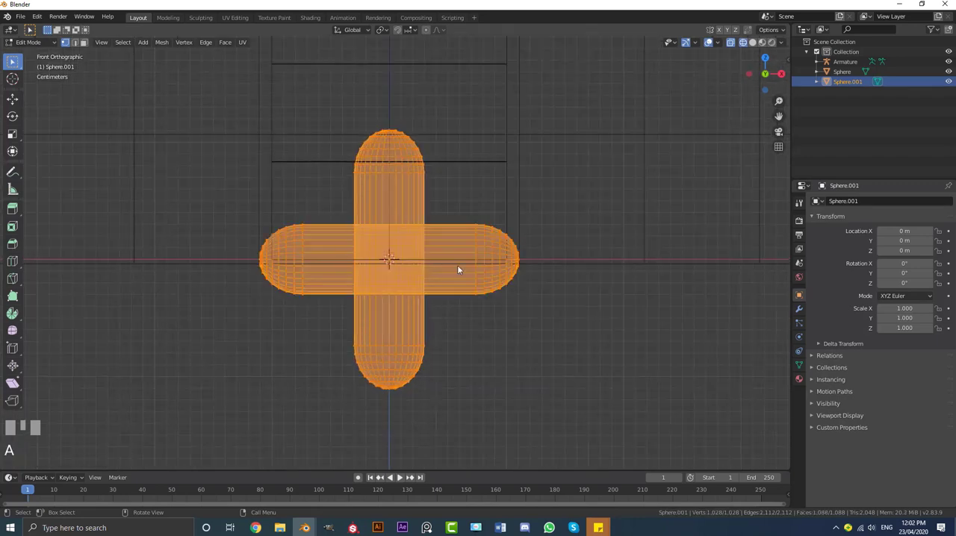
scroll(511, 295, up, 1)
key(g)
key(x)
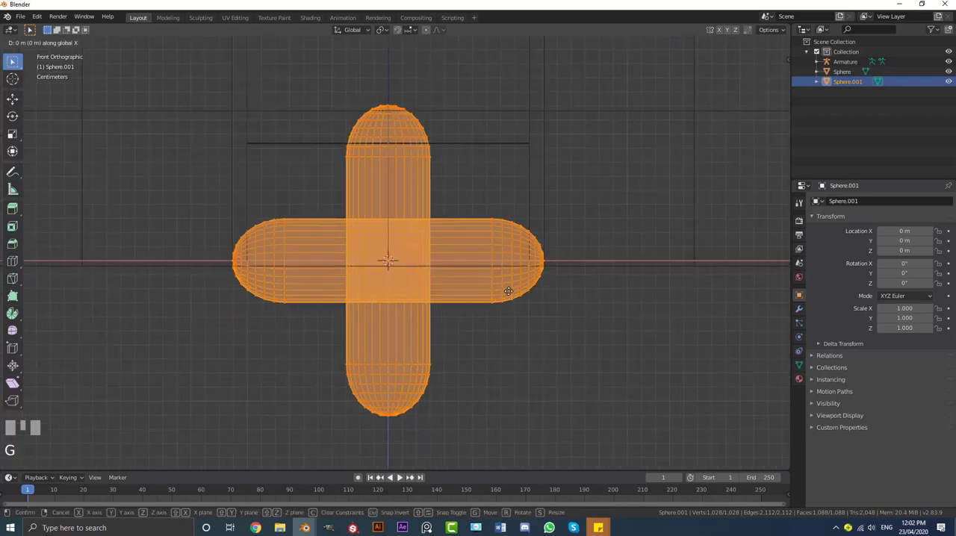
click(214, 298)
scroll(373, 234, down, 5)
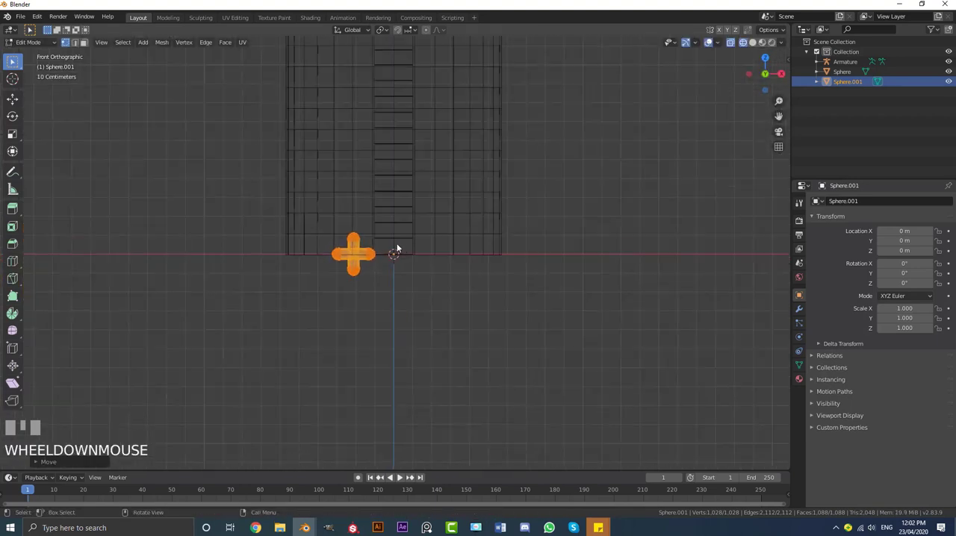
scroll(400, 253, up, 1)
scroll(399, 254, up, 2)
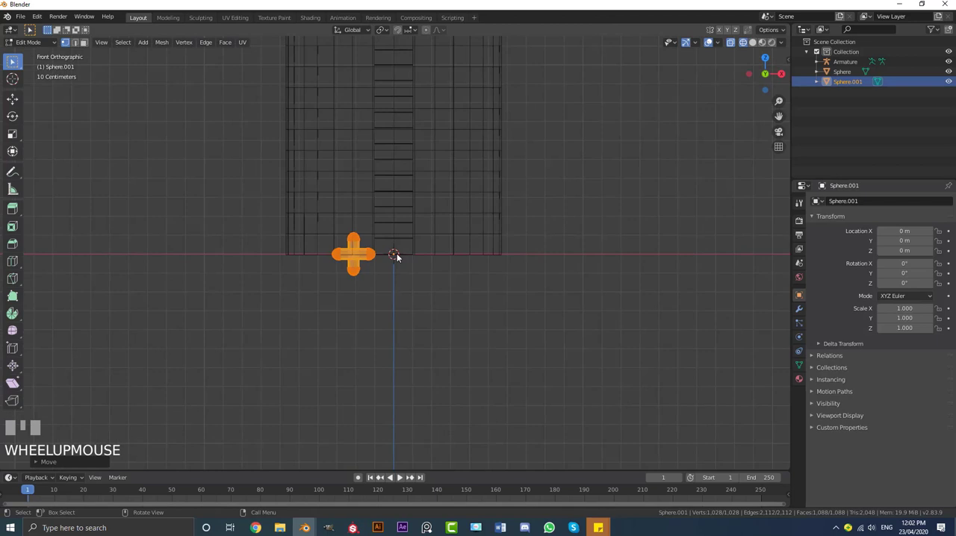
Return the plus-shaped eye to Object Mode and show the scene in solid shading
key(Tab)
key(z)
click(465, 255)
scroll(439, 259, down, 2)
scroll(437, 304, up, 1)
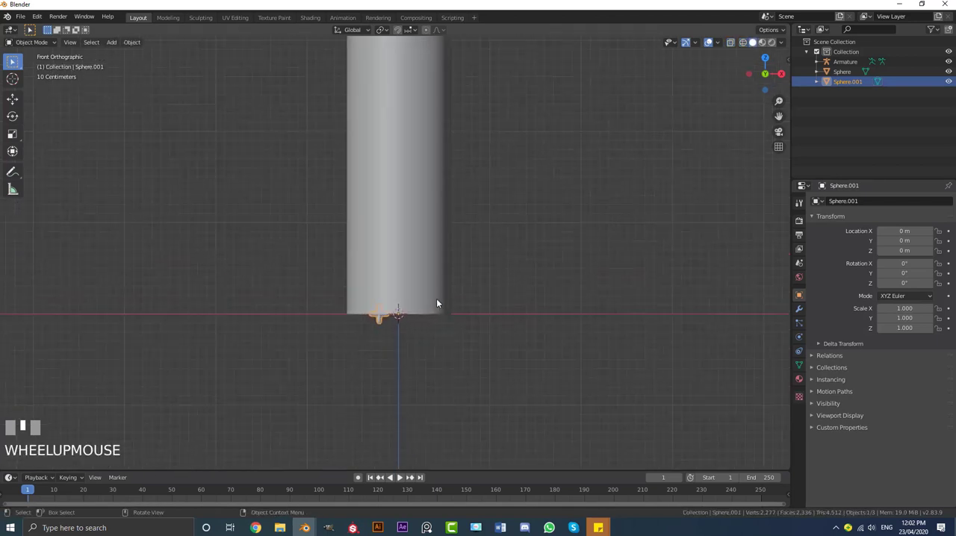
Raise the eye object along Z to about 3.35 m, just below the cactus's rounded top
key(g)
click(446, 70)
shift+middle_drag(446, 70, 403, 259)
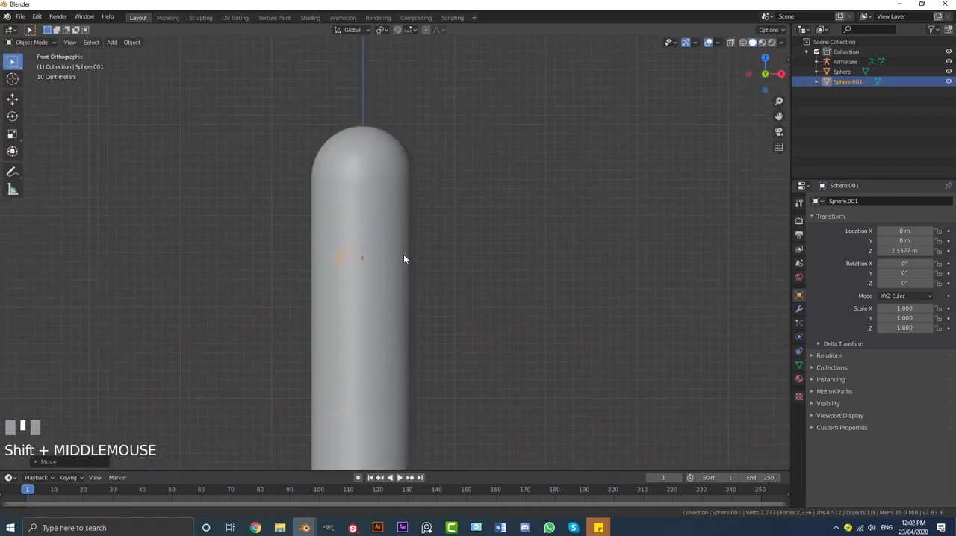
key(g)
key(z)
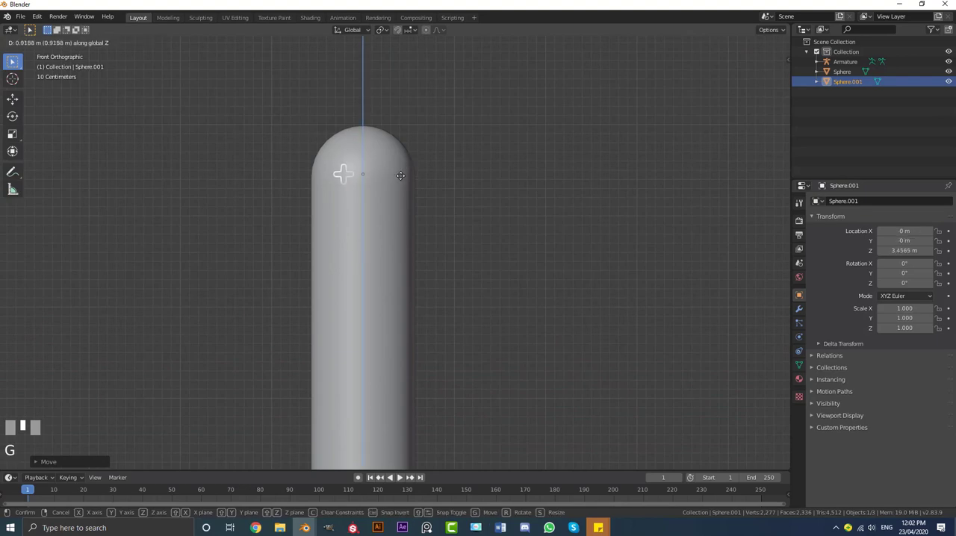
click(397, 181)
In the right side view, move the eye object along Y to about -0.59 m, onto the cactus's front surface
key(KP_3)
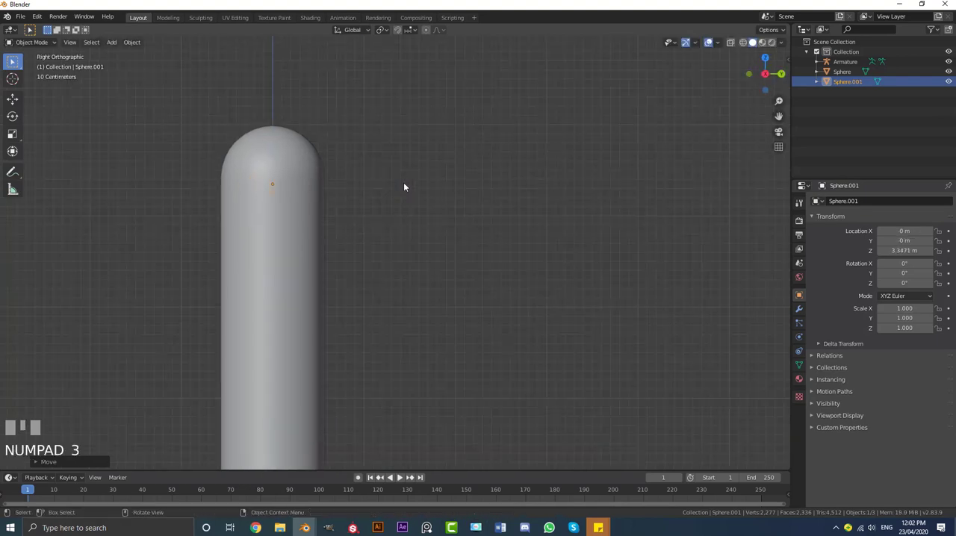
shift+middle_drag(404, 183, 407, 221)
key(g)
key(y)
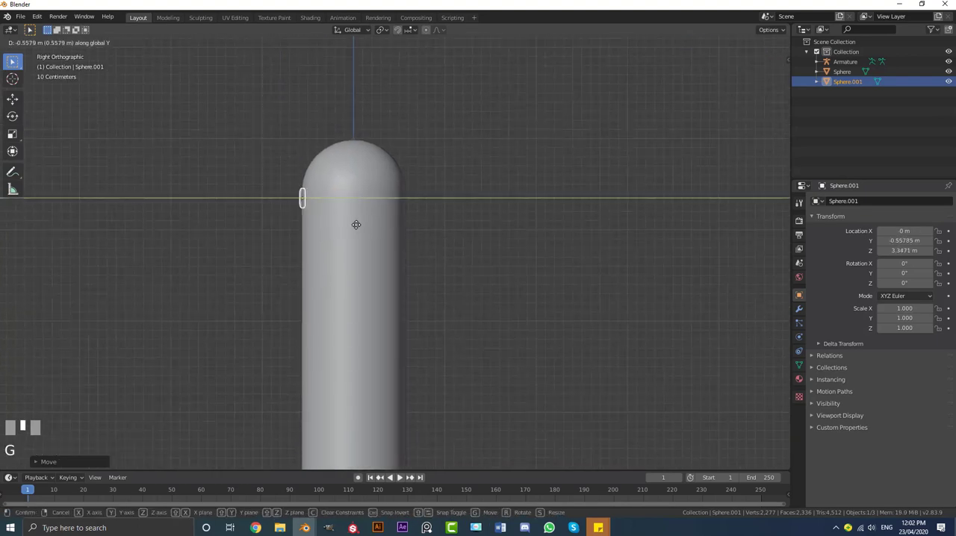
click(353, 225)
Open the eye's mesh in Edit Mode and scale it up slightly in the front view
key(KP_1)
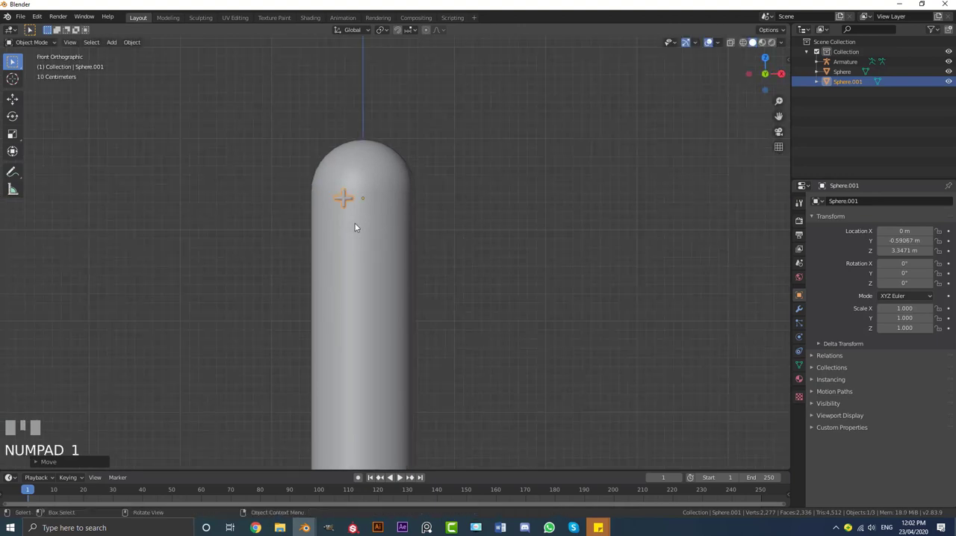
scroll(355, 220, up, 4)
scroll(392, 277, up, 2)
key(Tab)
scroll(384, 274, up, 3)
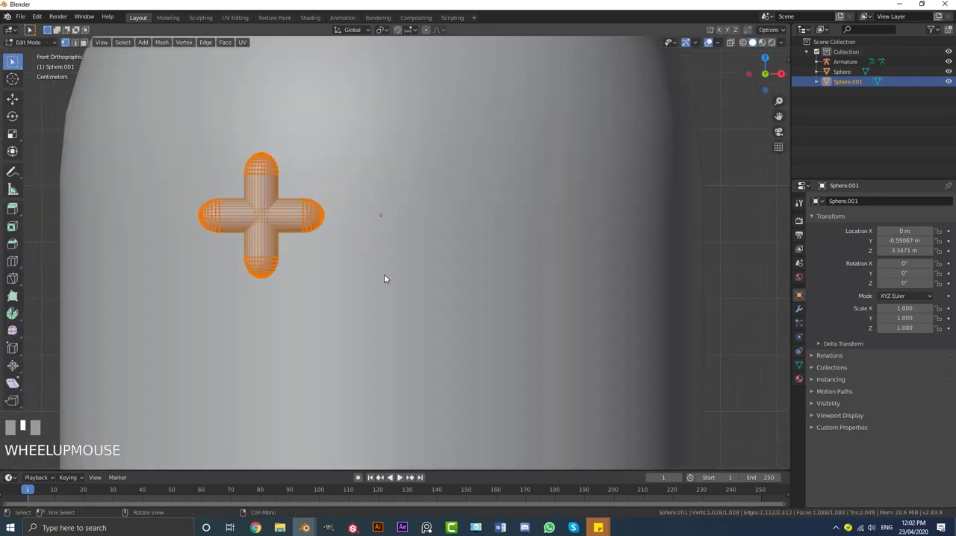
key(s)
click(412, 325)
scroll(385, 257, down, 4)
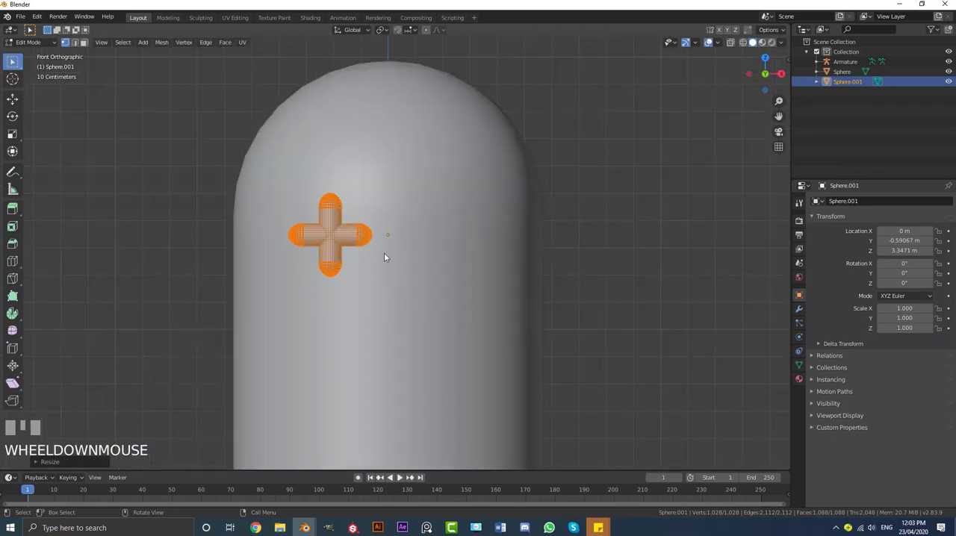
In the top view, rotate the eye mesh to follow the cactus's curvature and move it closer to the surface
key(KP_7)
scroll(429, 329, down, 3)
scroll(431, 257, up, 5)
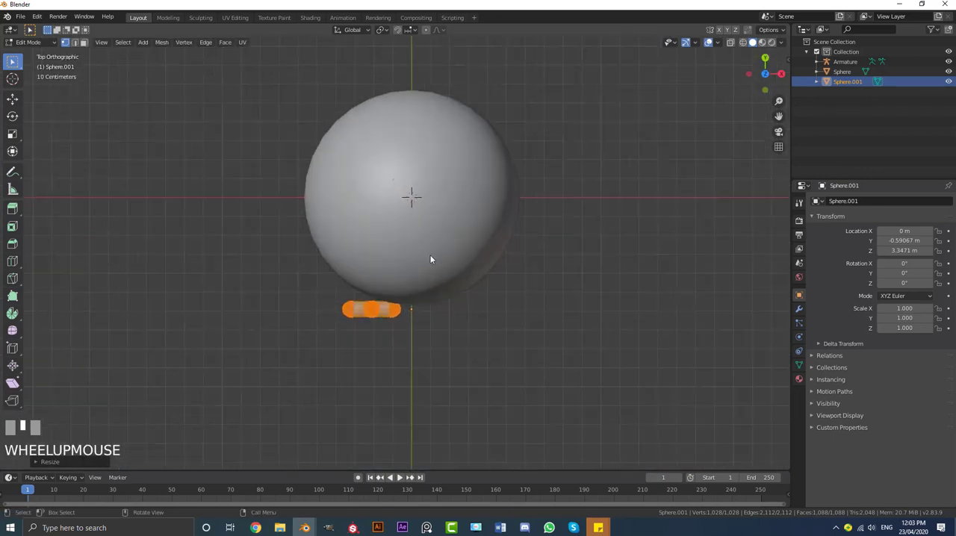
key(r)
click(523, 372)
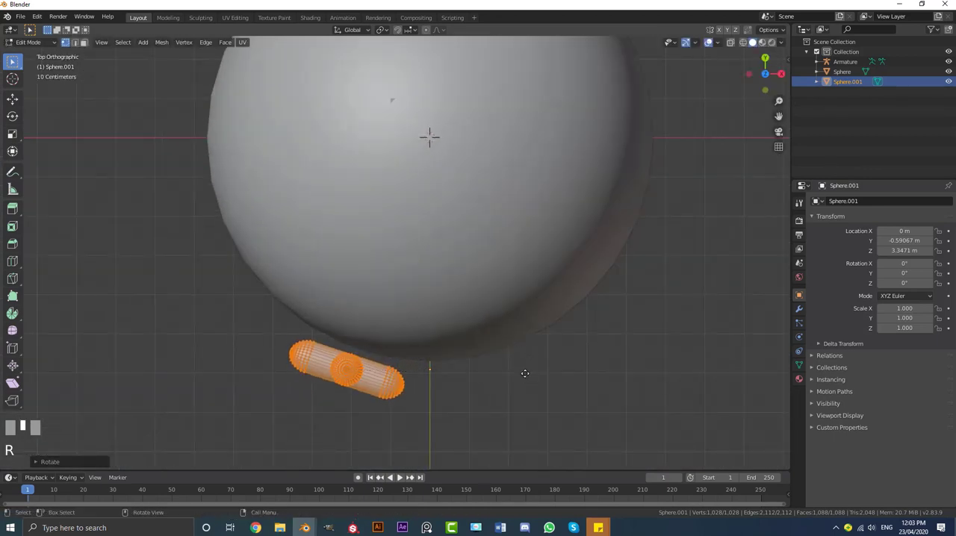
key(g)
click(524, 361)
scroll(475, 358, down, 4)
shift+middle_drag(445, 372, 446, 280)
Duplicate the eye mesh along the X axis to the opposite side of the cactus's front
key(KP_7)
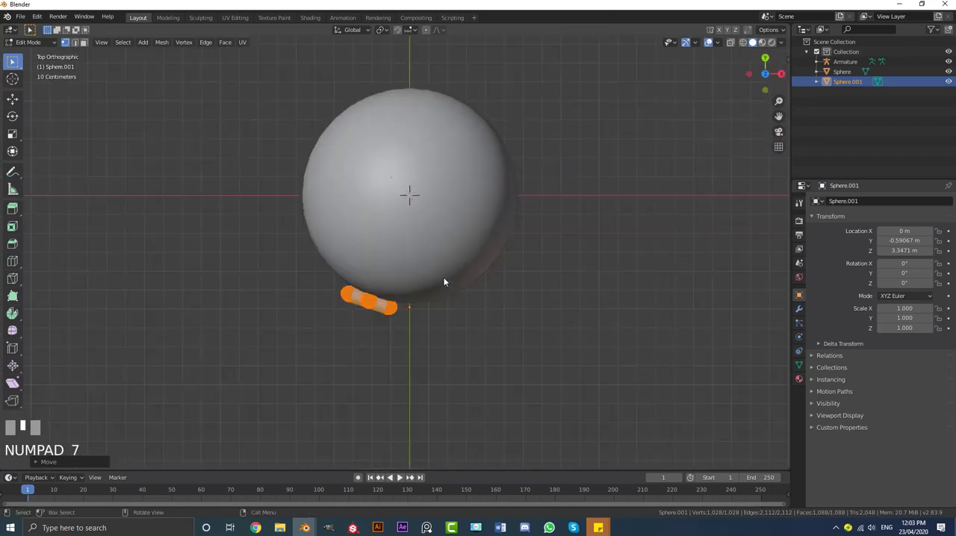
key(shift+d)
key(x)
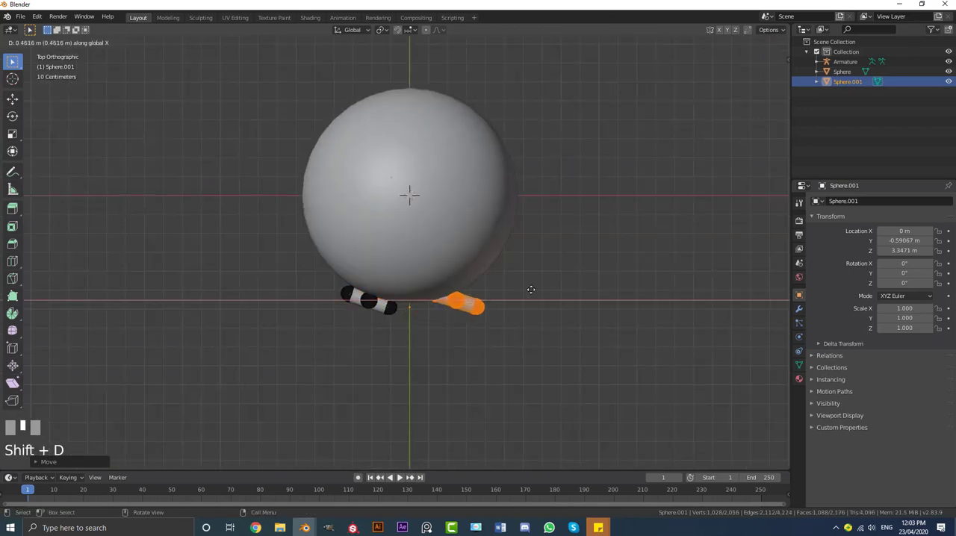
scroll(527, 299, up, 3)
Rotate the duplicated eye to mirror the first one's angle and move it closer to the cactus surface
key(r)
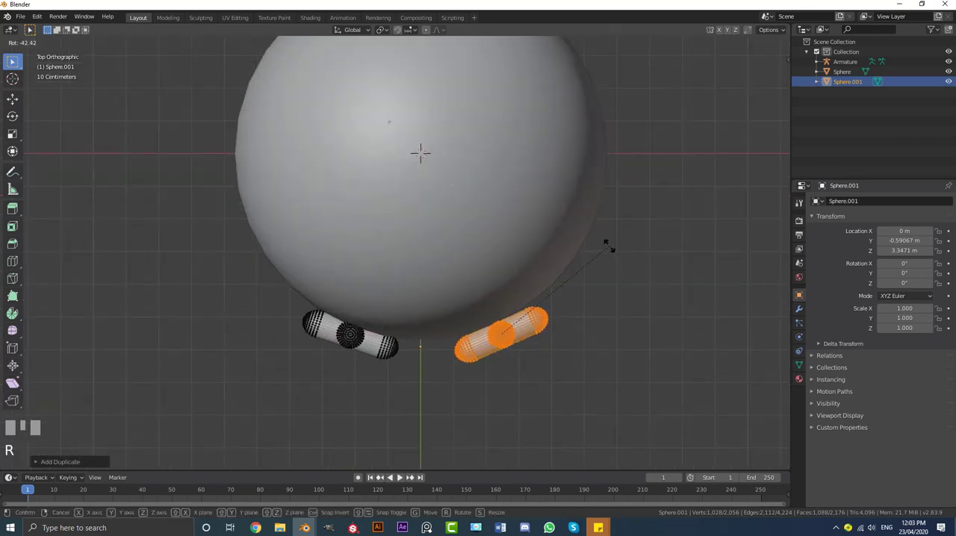
click(610, 278)
key(g)
click(609, 278)
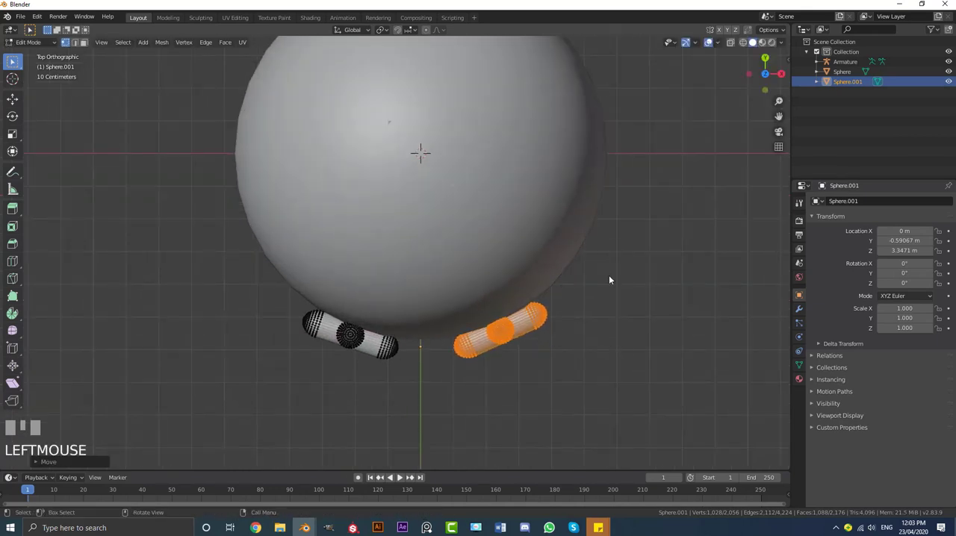
key(KP_1)
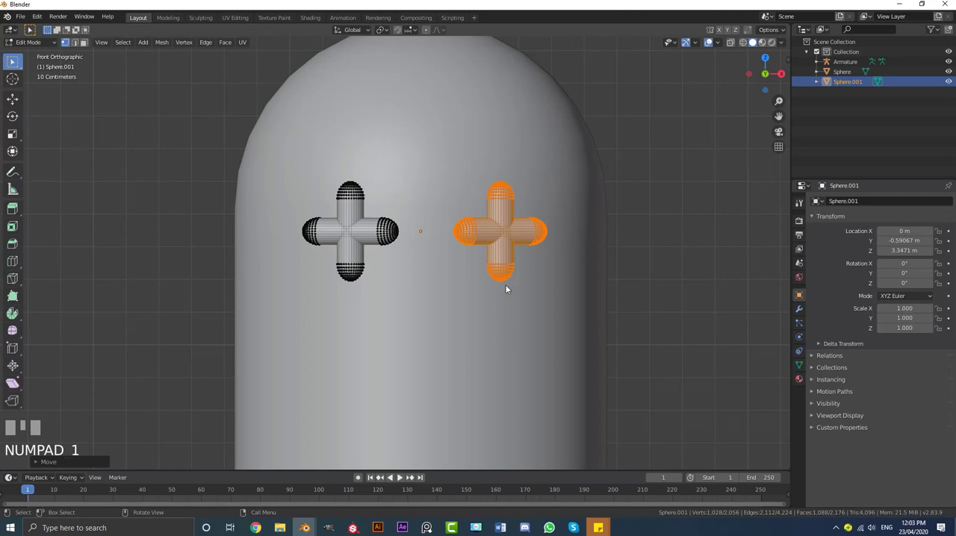
Duplicate the horizontal capsule of the left-hand eye and place the copy below and between the eyes as a mouth
shift+middle_drag(464, 265, 448, 252)
scroll(406, 212, up, 2)
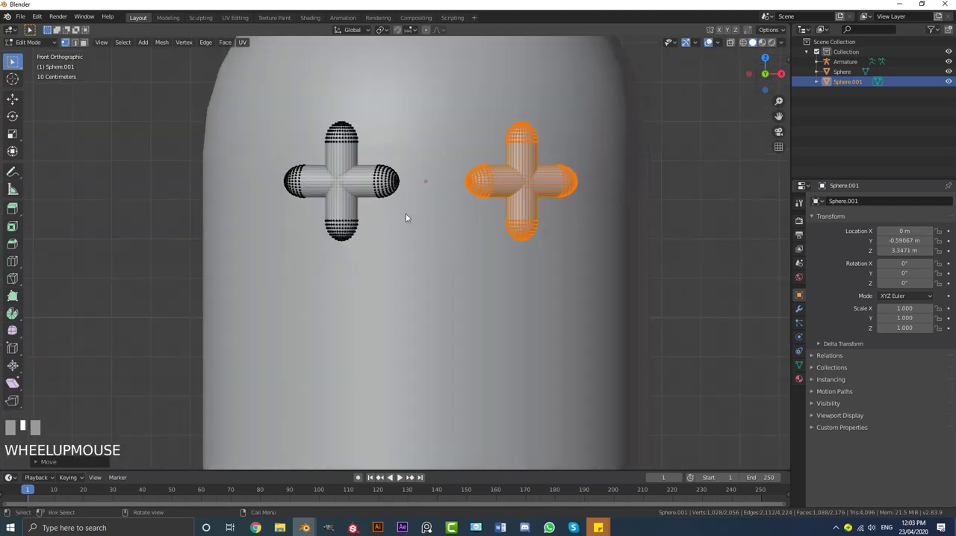
click(399, 180)
scroll(385, 179, up, 1)
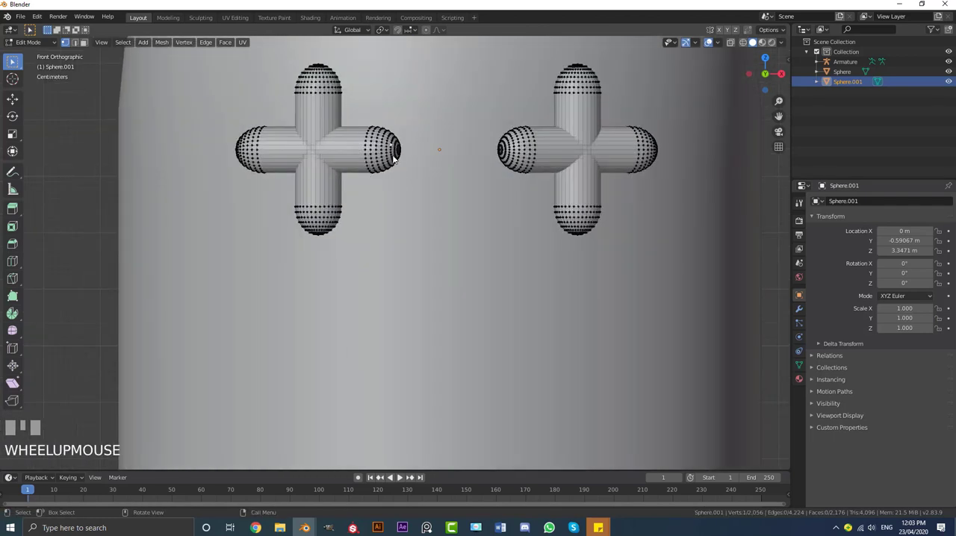
key(ctrl+l)
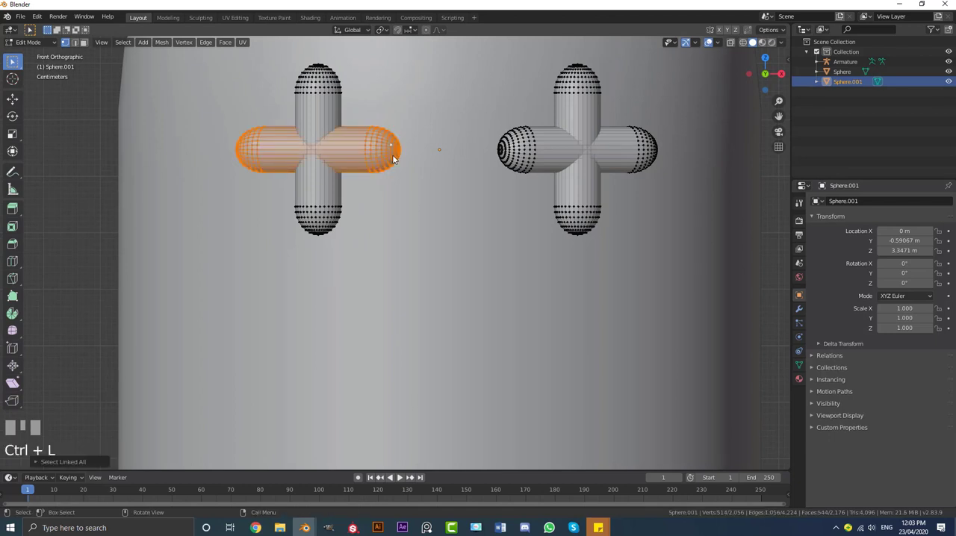
key(shift+d)
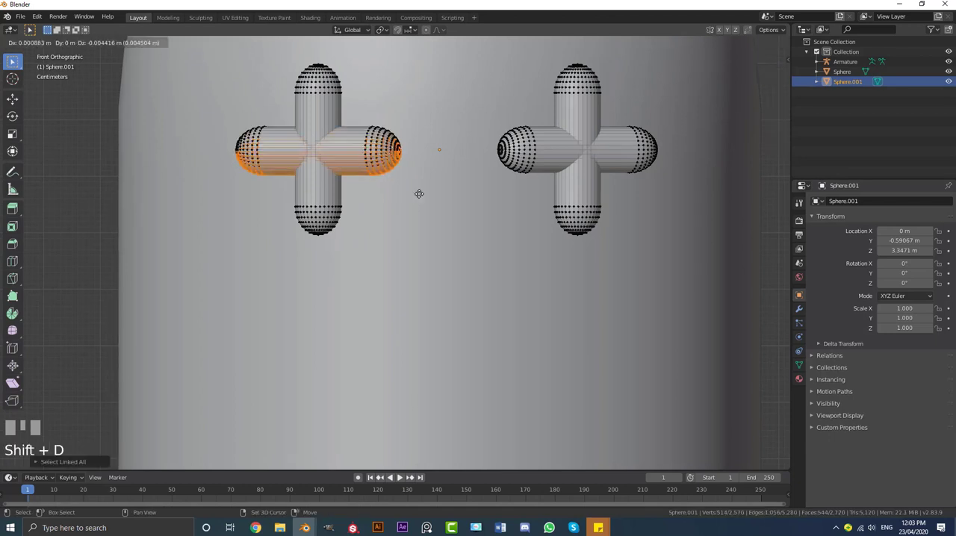
click(520, 268)
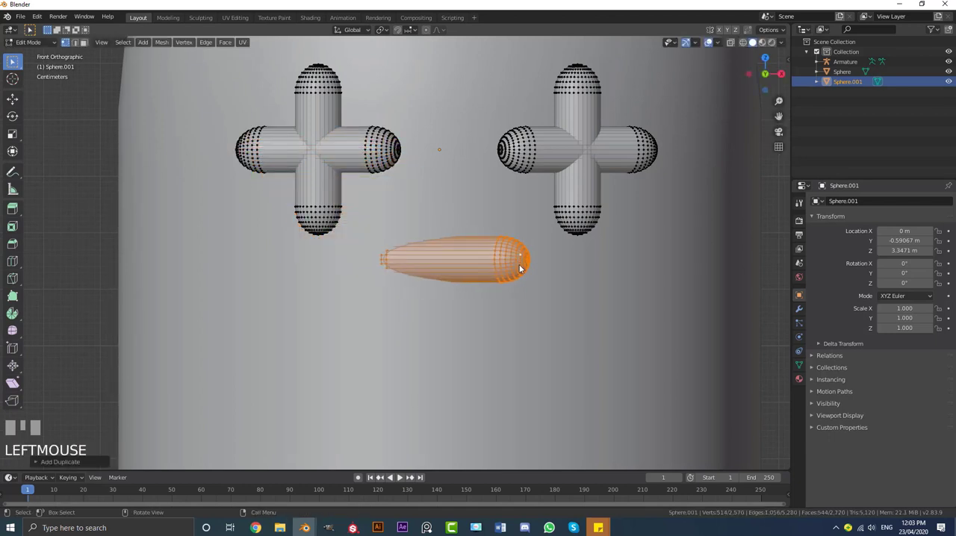
Rotate the mouth capsule parallel to the X axis in the top view, then adjust its position along Y
key(KP_7)
key(z)
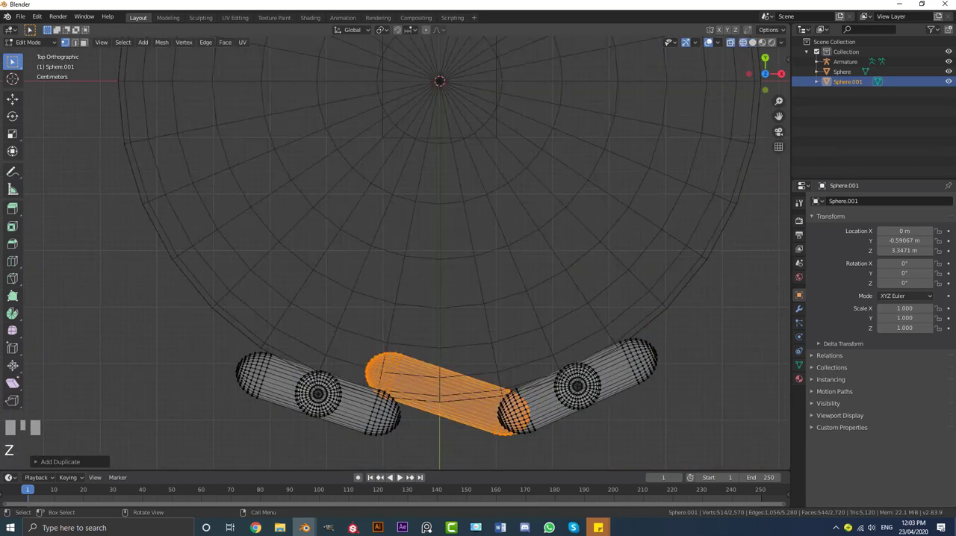
key(r)
click(657, 320)
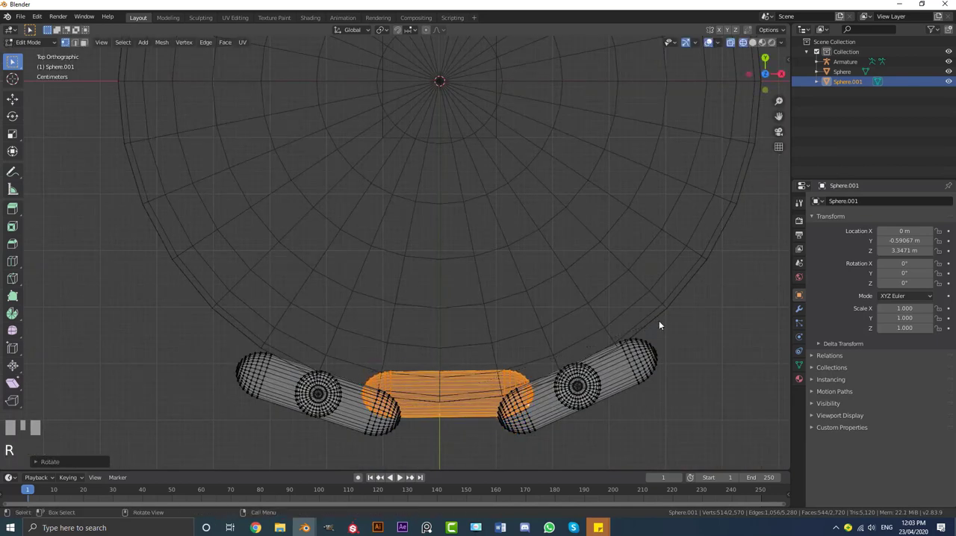
middle_drag(659, 320, 517, 274)
key(g)
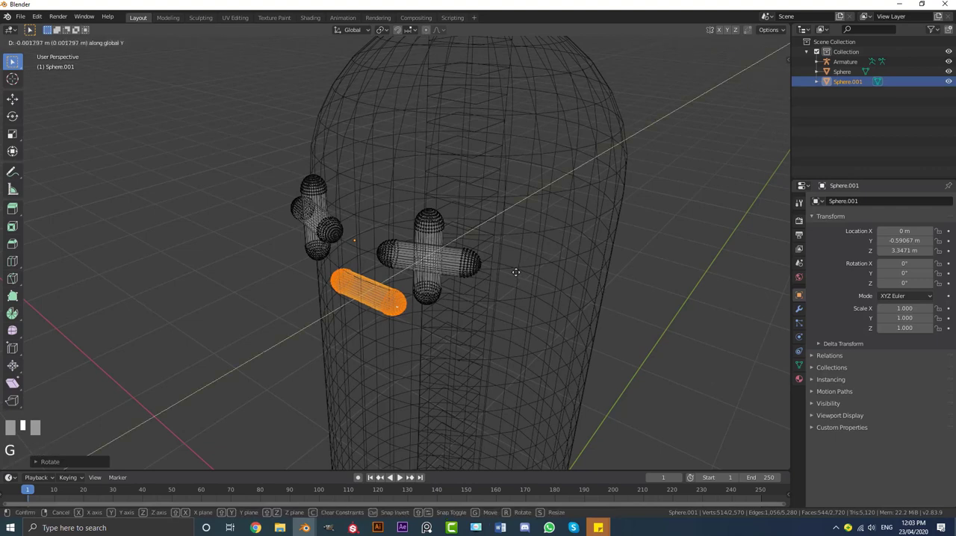
click(508, 277)
key(z)
click(580, 286)
Add nine evenly spaced loop cuts across the straight middle section of the mouth capsule
key(KP_1)
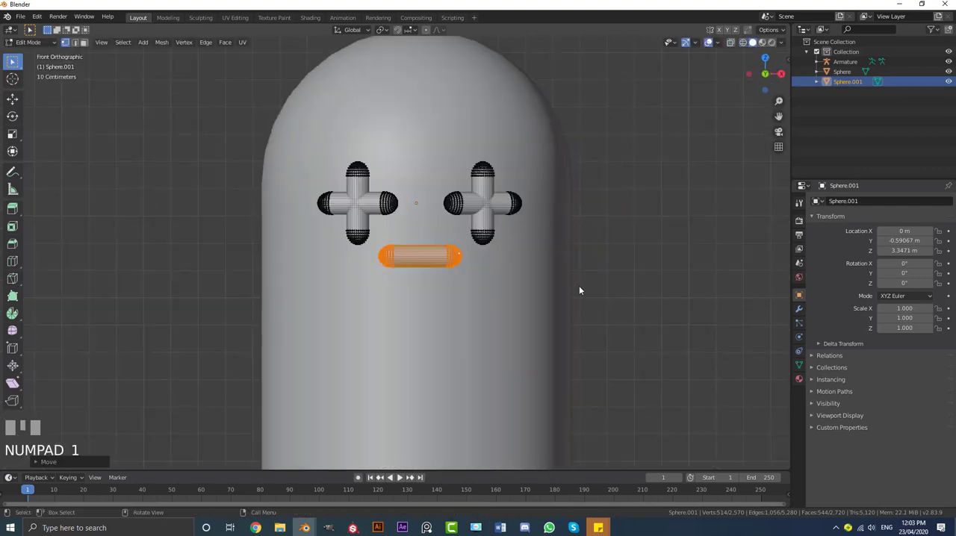
scroll(459, 299, up, 5)
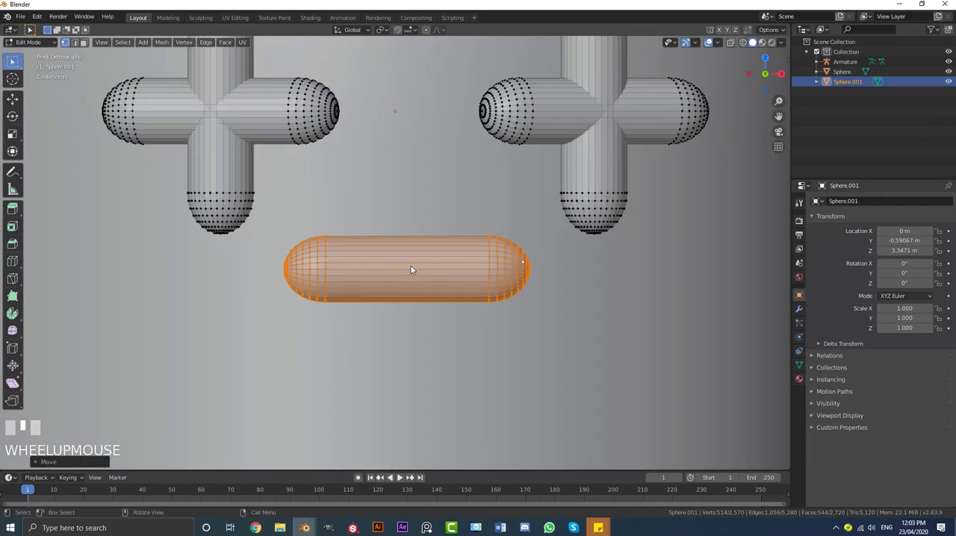
key(ctrl+r)
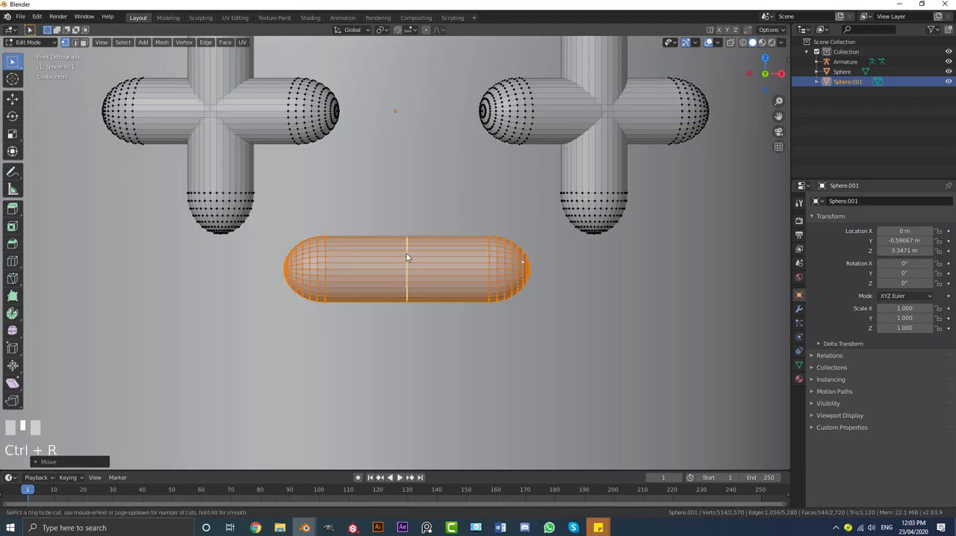
scroll(400, 254, up, 8)
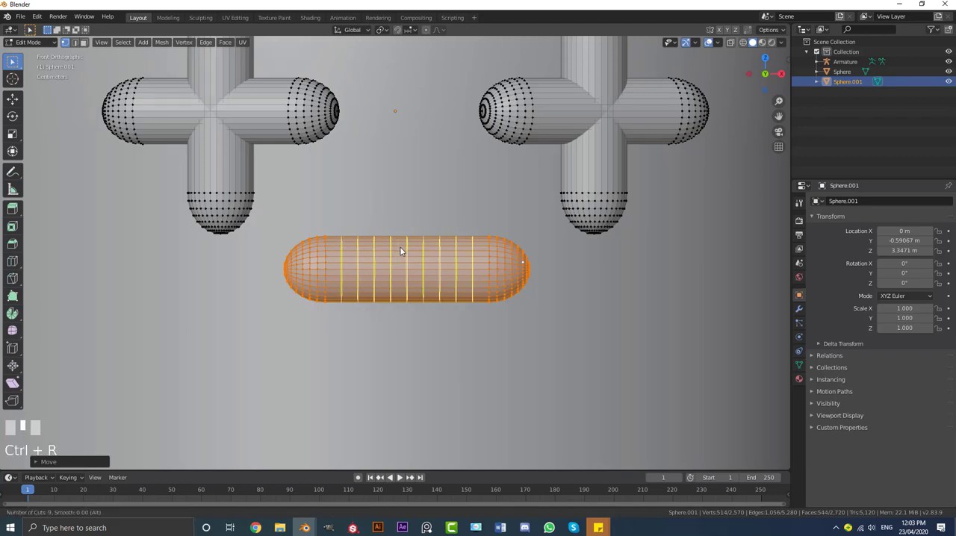
click(443, 286)
Deselect all of the face mesh and turn on proportional editing
scroll(433, 294, down, 3)
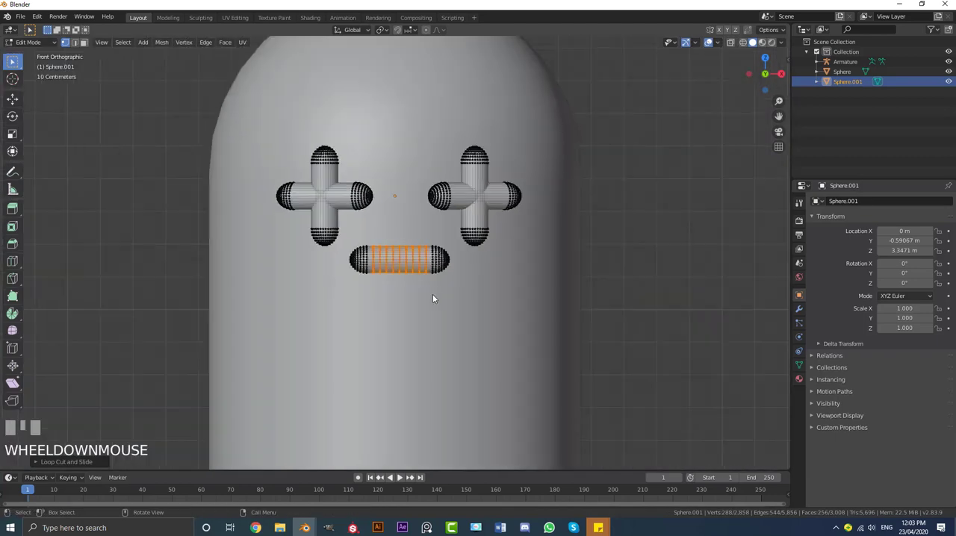
scroll(440, 288, up, 1)
scroll(452, 279, down, 1)
scroll(437, 276, up, 1)
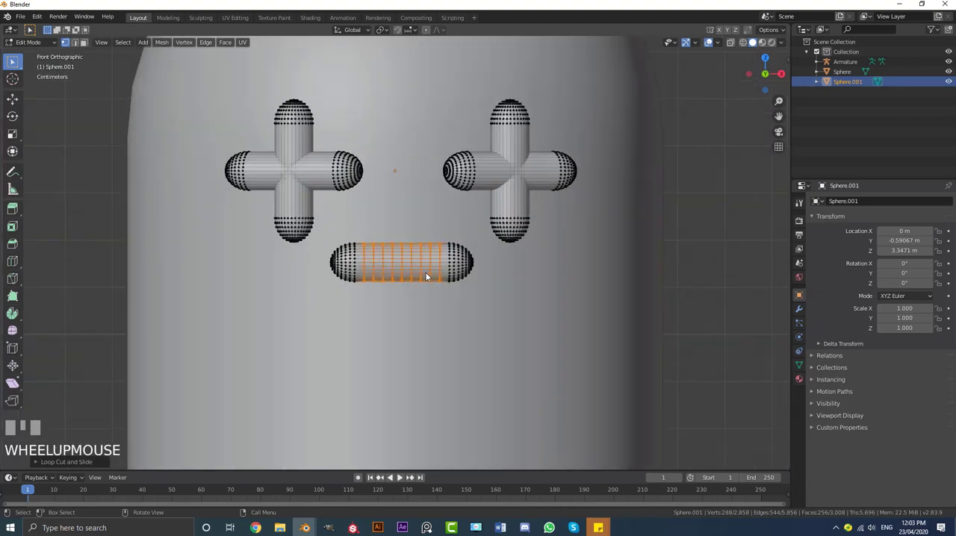
scroll(397, 261, up, 2)
scroll(399, 177, down, 5)
scroll(367, 229, up, 5)
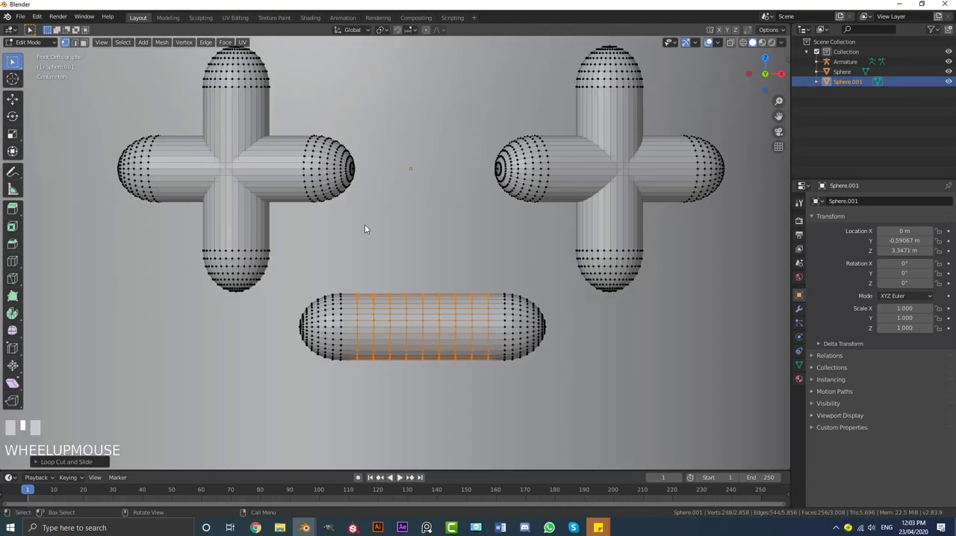
key(alt+a)
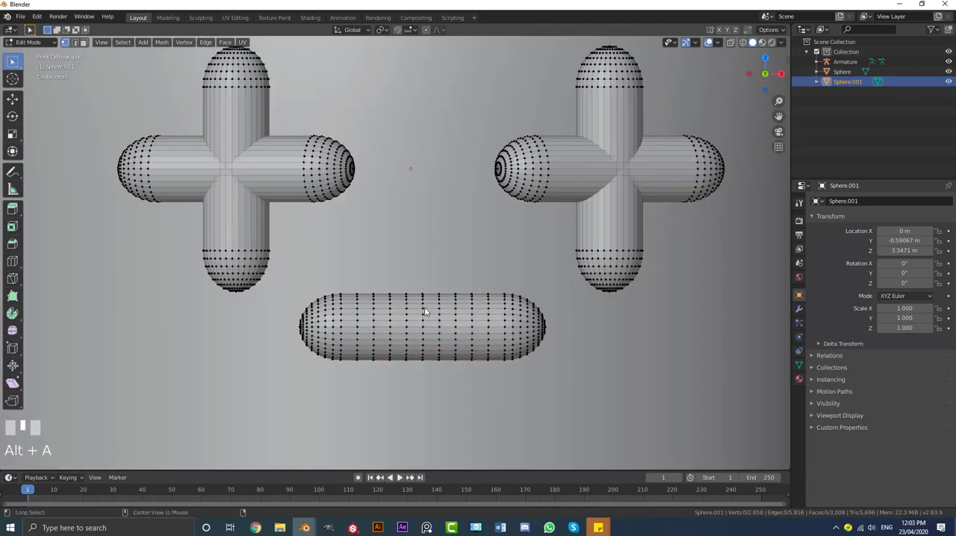
click(426, 30)
scroll(434, 150, up, 1)
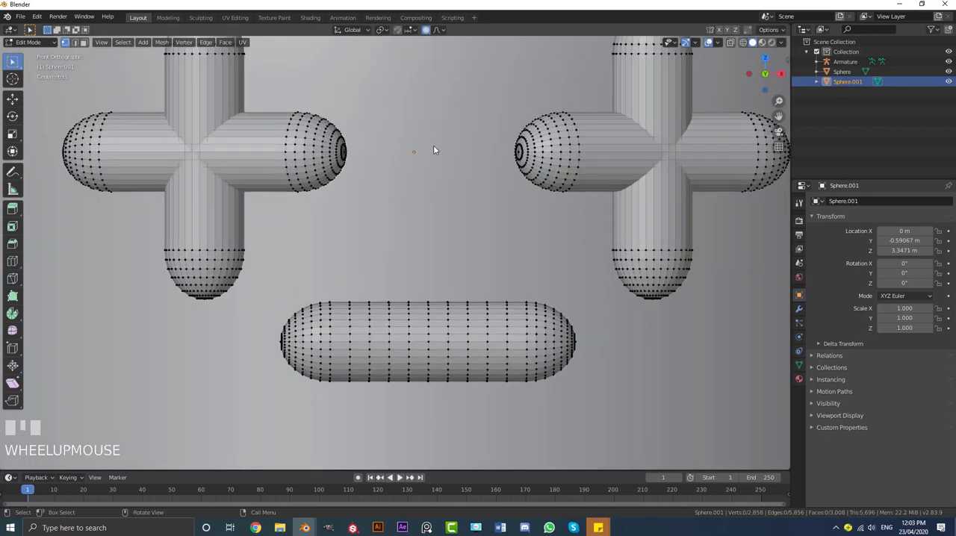
Raise the mouth's middle edge loop about 0.08 m along Z with Smooth falloff and proportional size 0.22 to form a frown
alt+shift+click(427, 333)
shift+middle_drag(427, 332, 428, 344)
click(436, 30)
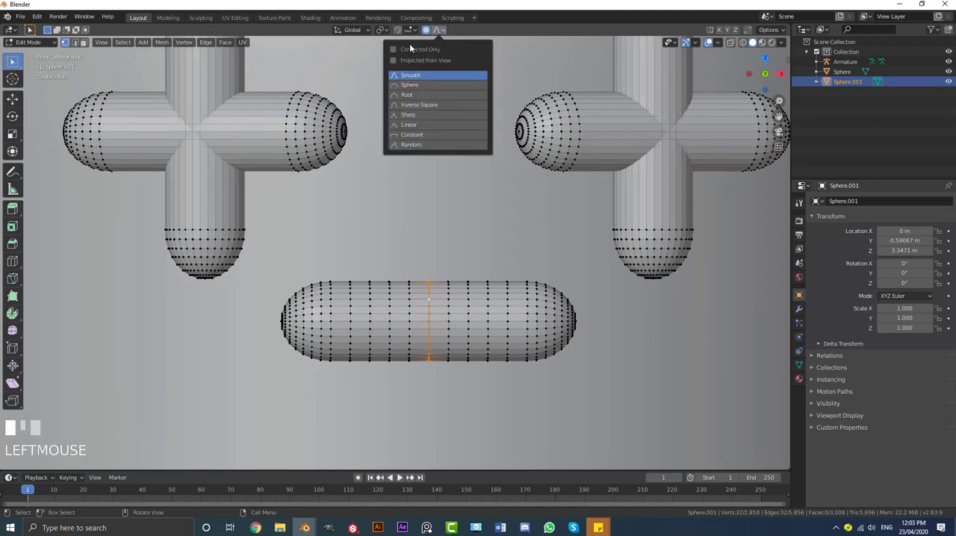
scroll(443, 316, down, 2)
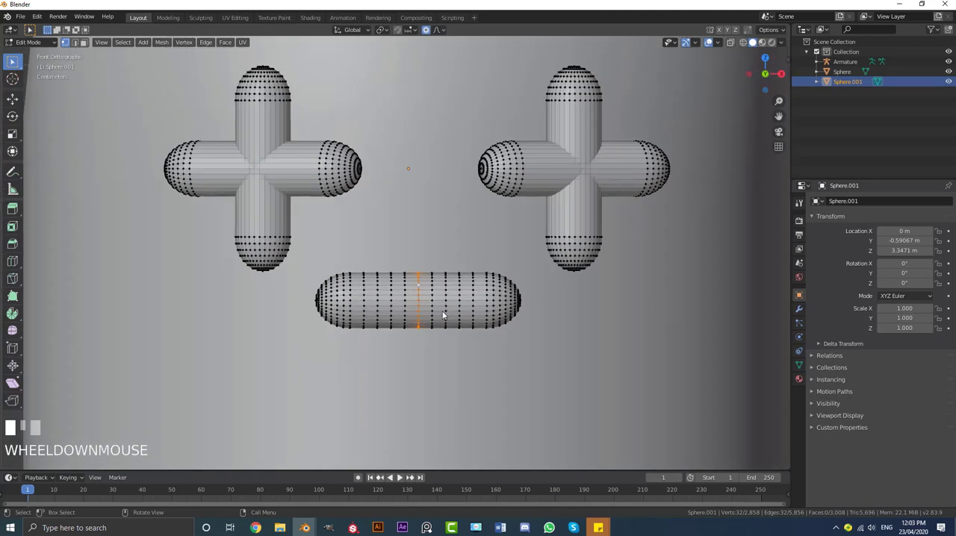
key(g)
key(z)
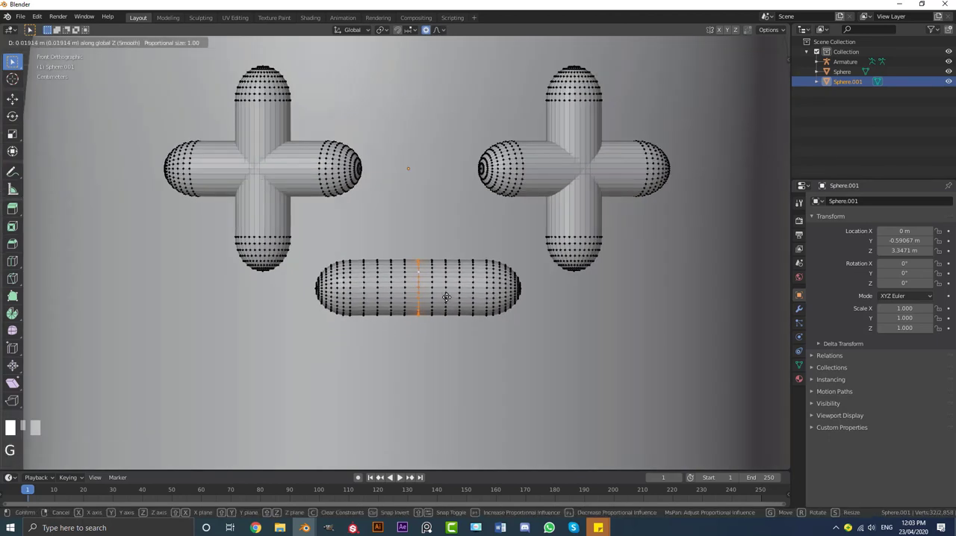
scroll(446, 297, up, 12)
scroll(449, 287, up, 4)
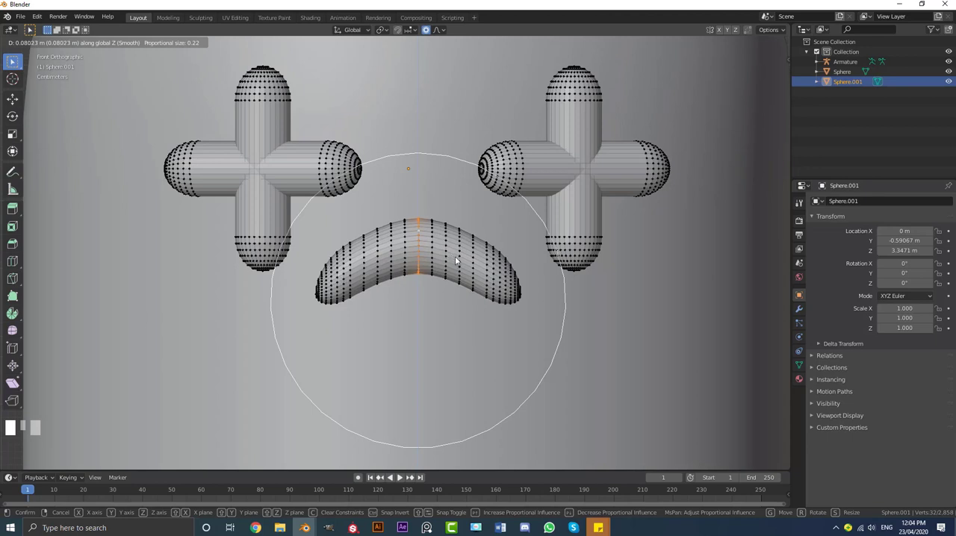
click(453, 258)
Scale the middle of the mouth wider along the X axis with proportional editing
key(s)
key(x)
click(553, 314)
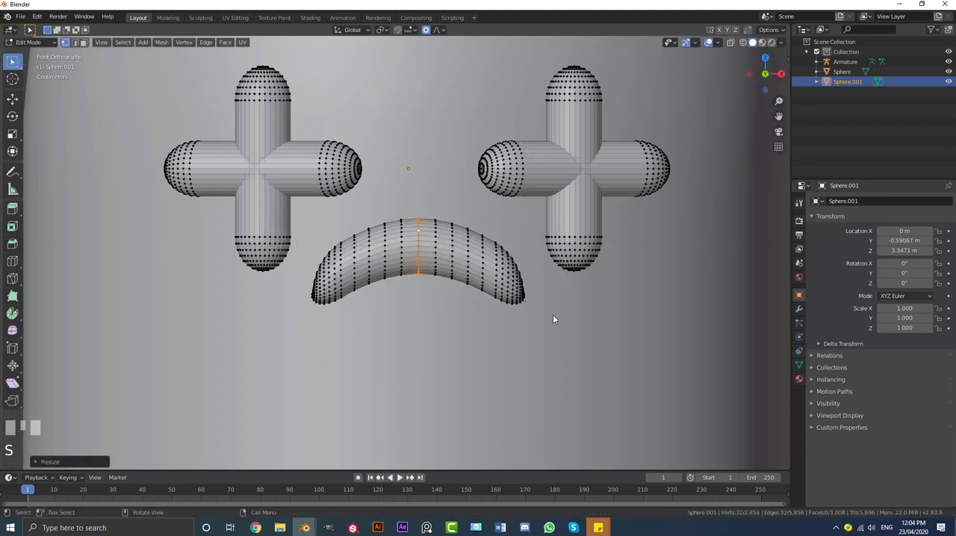
Return to Object Mode and apply smooth shading to the face object
key(Tab)
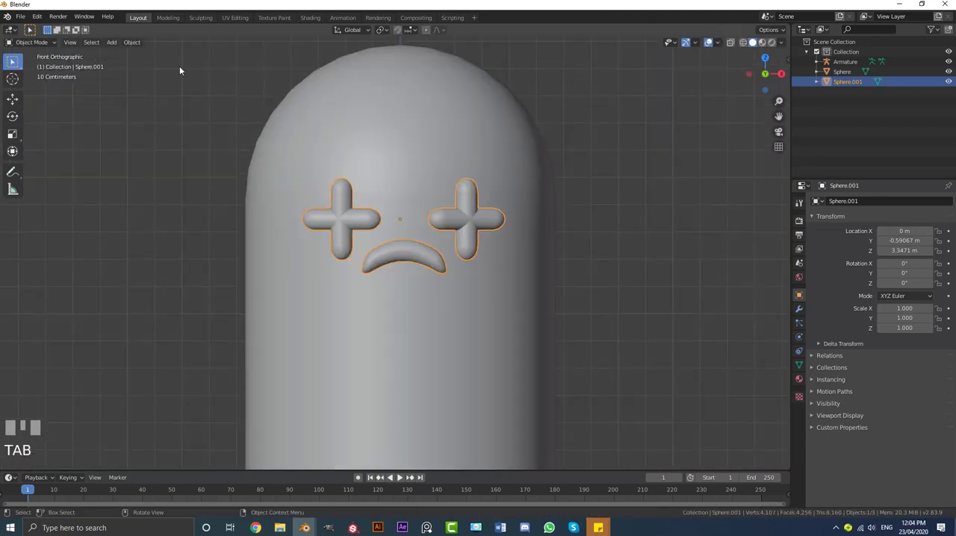
click(133, 43)
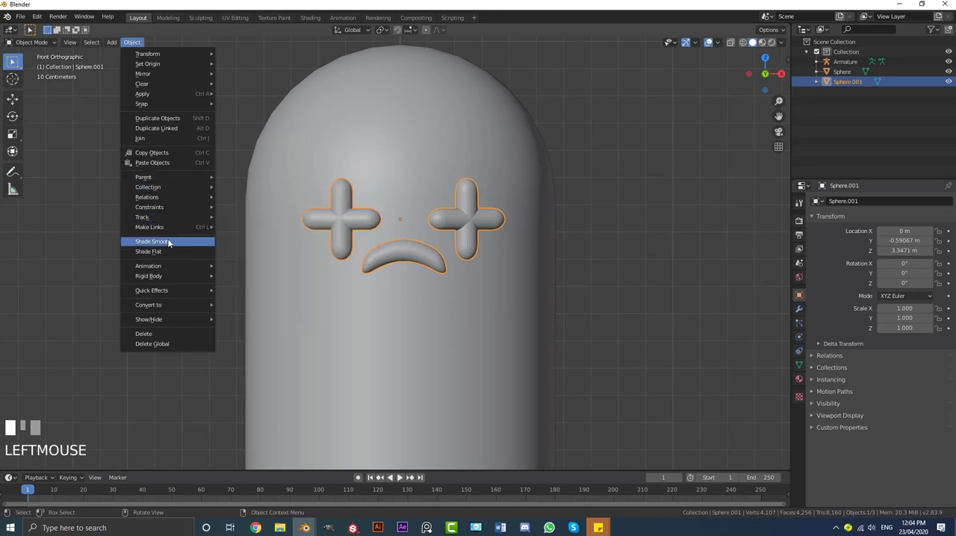
scroll(543, 179, down, 5)
Select the whole linked mouth mesh in Edit Mode and move it along Y closer to the cactus surface
middle_drag(543, 180, 461, 227)
scroll(449, 257, up, 3)
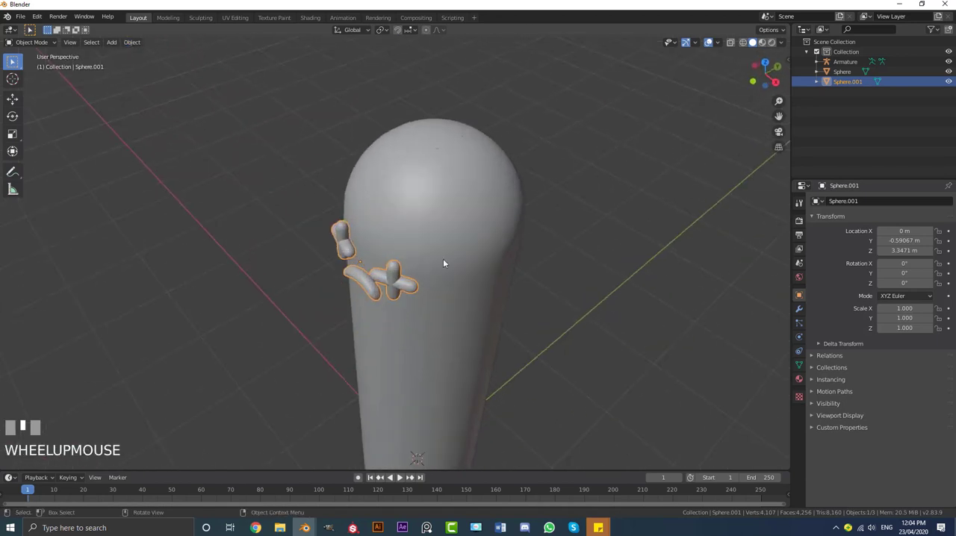
key(Tab)
middle_drag(402, 320, 420, 273)
scroll(420, 273, up, 4)
click(355, 208)
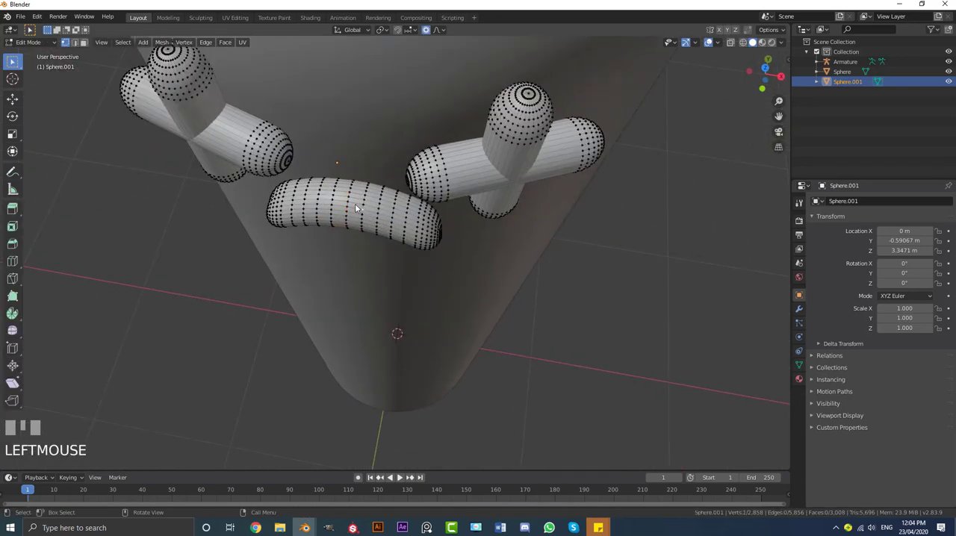
key(ctrl+l)
key(g)
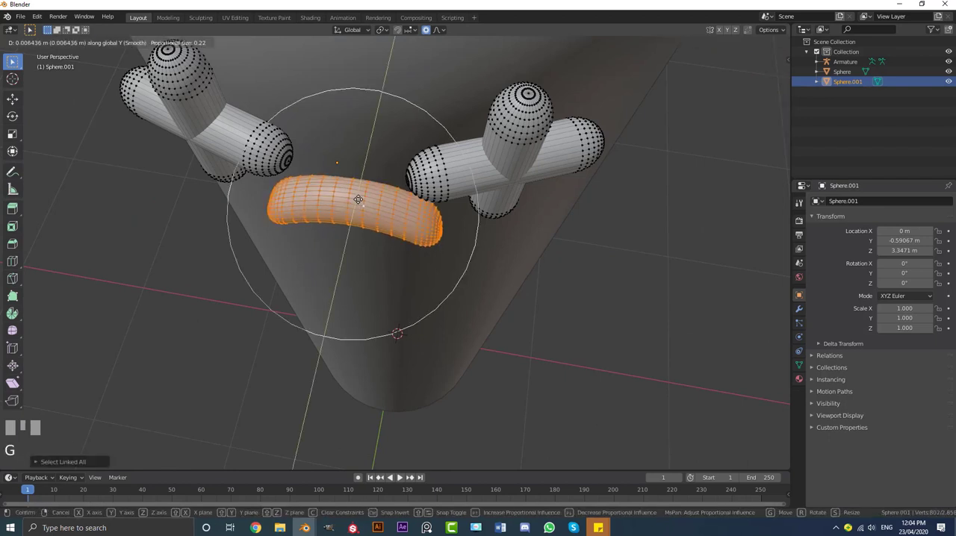
click(362, 193)
Lower the mouth slightly along the Z axis and return to Object Mode
middle_drag(362, 193, 435, 200)
key(g)
key(z)
click(427, 184)
key(Tab)
scroll(434, 200, up, 3)
scroll(496, 205, down, 3)
middle_drag(496, 205, 538, 194)
key(KP_1)
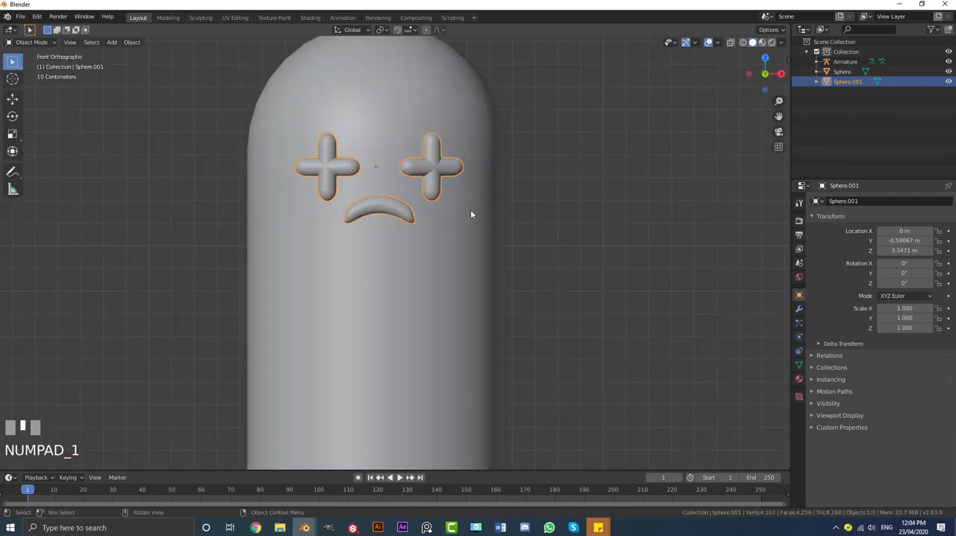
scroll(474, 212, down, 3)
scroll(415, 203, up, 2)
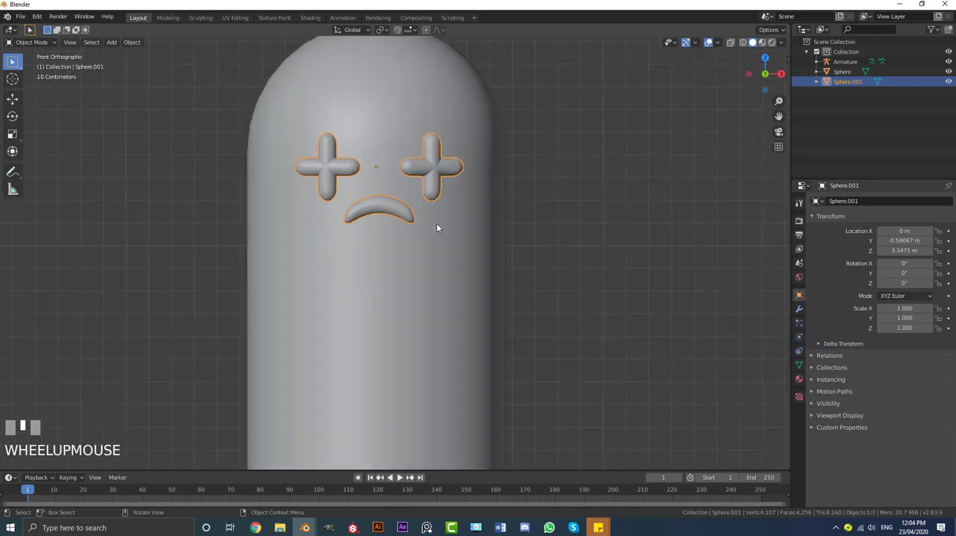
key(g)
right_click(807, 336)
Add a Basis shape key to the face object plus a second shape key named alive
click(799, 365)
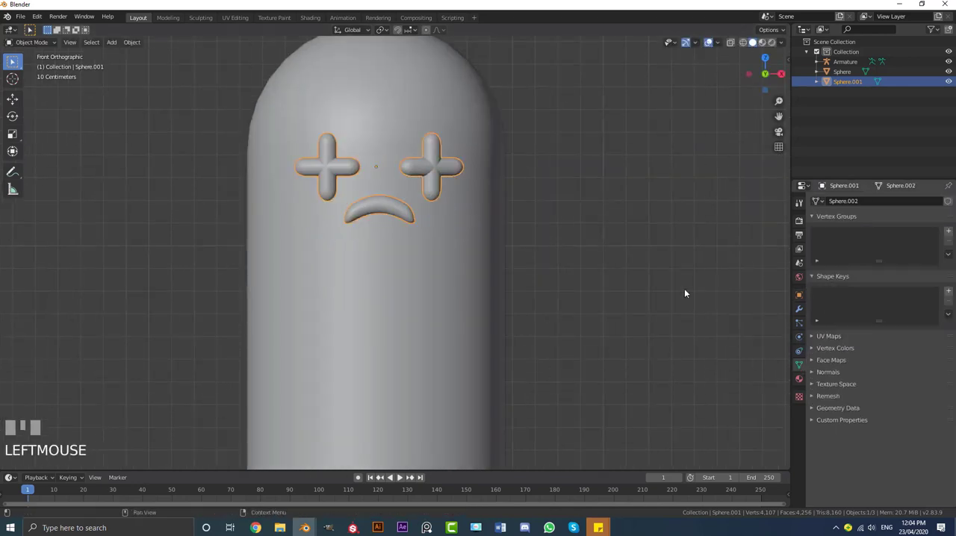
click(948, 293)
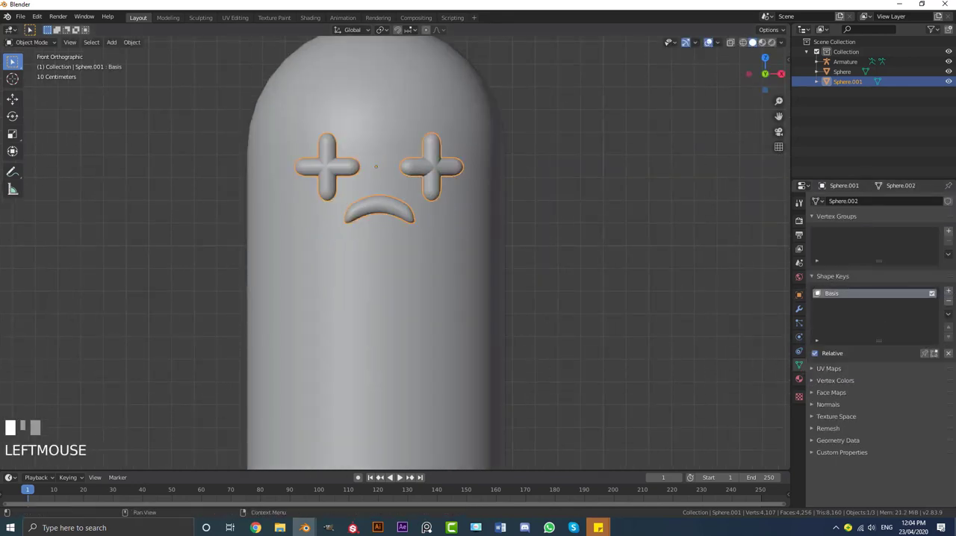
click(949, 292)
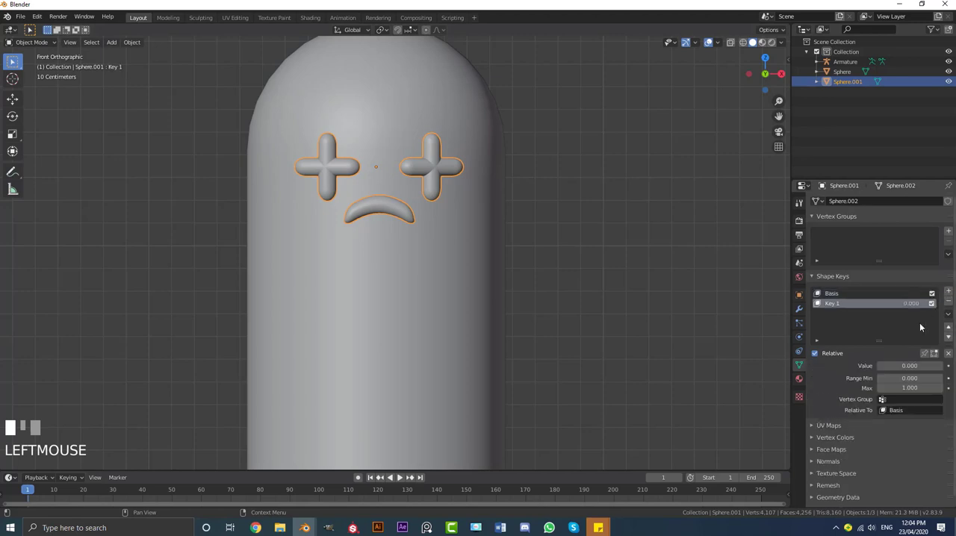
click(853, 305)
text(alive)
key(Return)
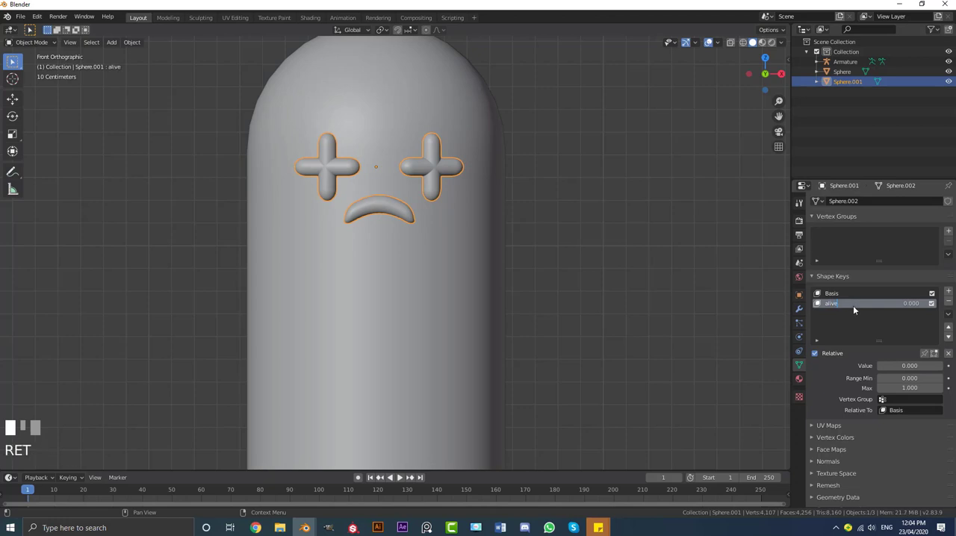
Set the alive shape key's value to 1.000 and open the face mesh in Edit Mode
click(891, 367)
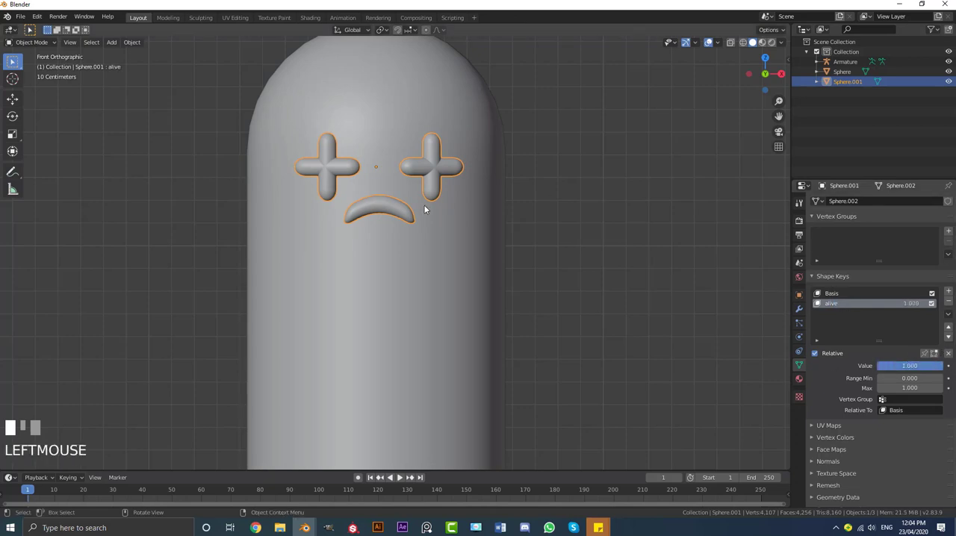
key(Tab)
scroll(395, 197, up, 2)
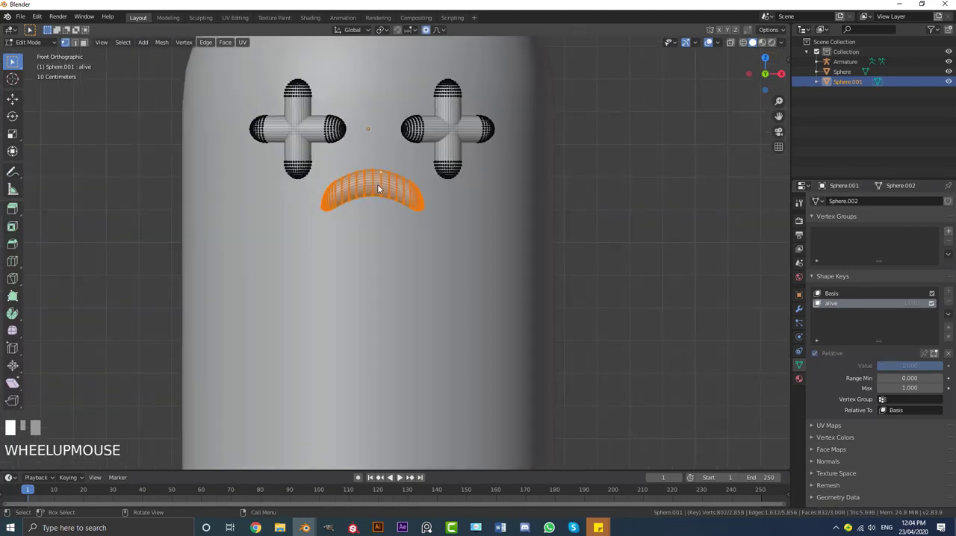
Return to Object Mode and delete both the alive and Basis shape keys from the face object
shift+middle_drag(378, 184, 390, 213)
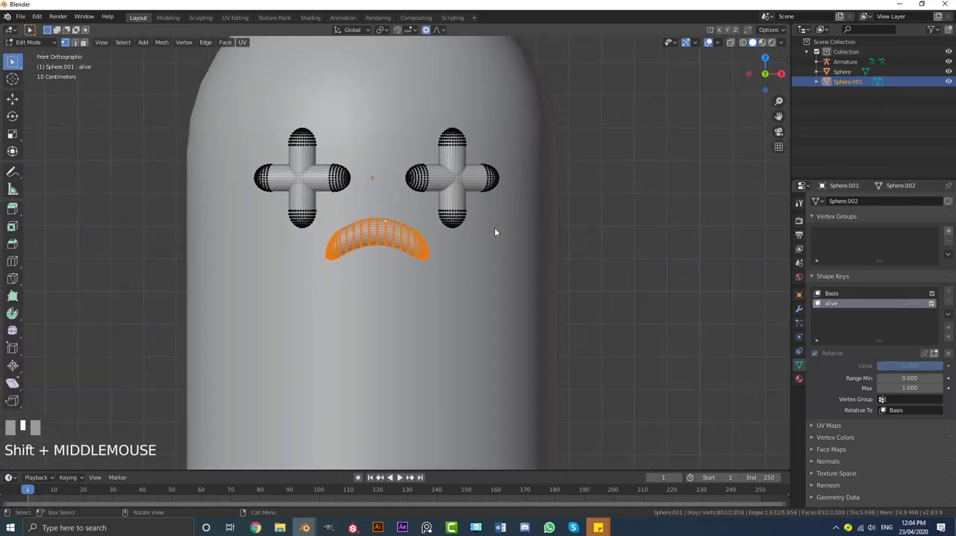
key(Tab)
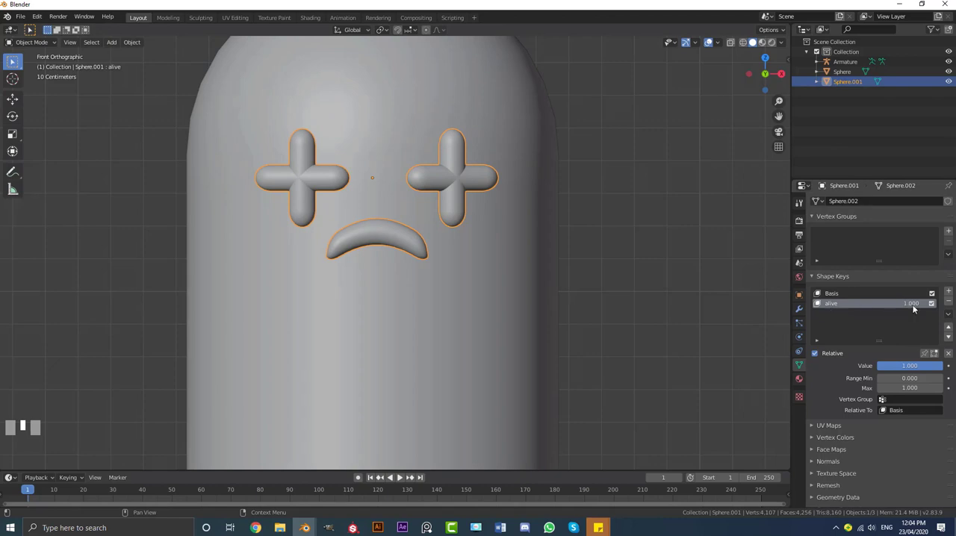
click(949, 301)
click(949, 301)
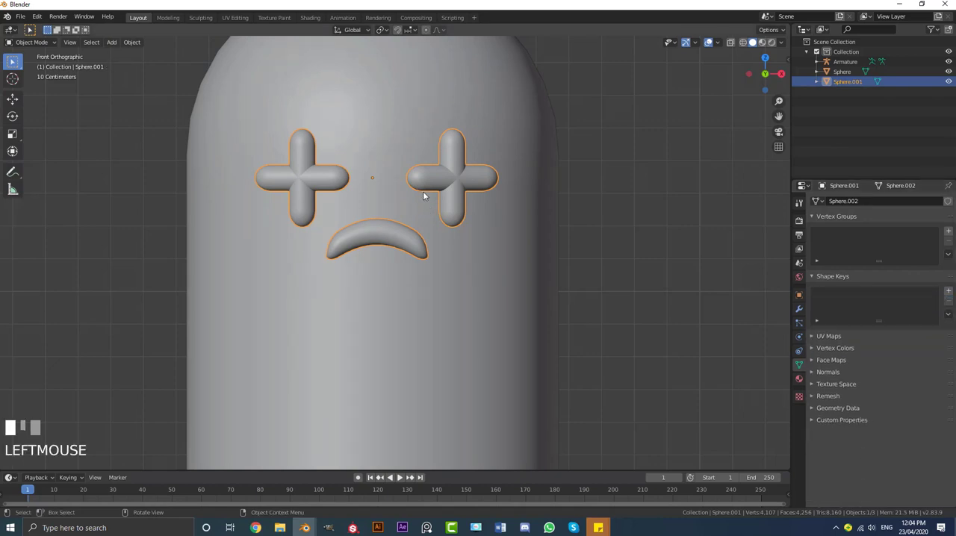
Reopen the face mesh in Edit Mode, deselect everything, switch to wireframe shading and add a UV sphere
key(Tab)
scroll(321, 169, up, 3)
key(alt+a)
scroll(350, 206, down, 2)
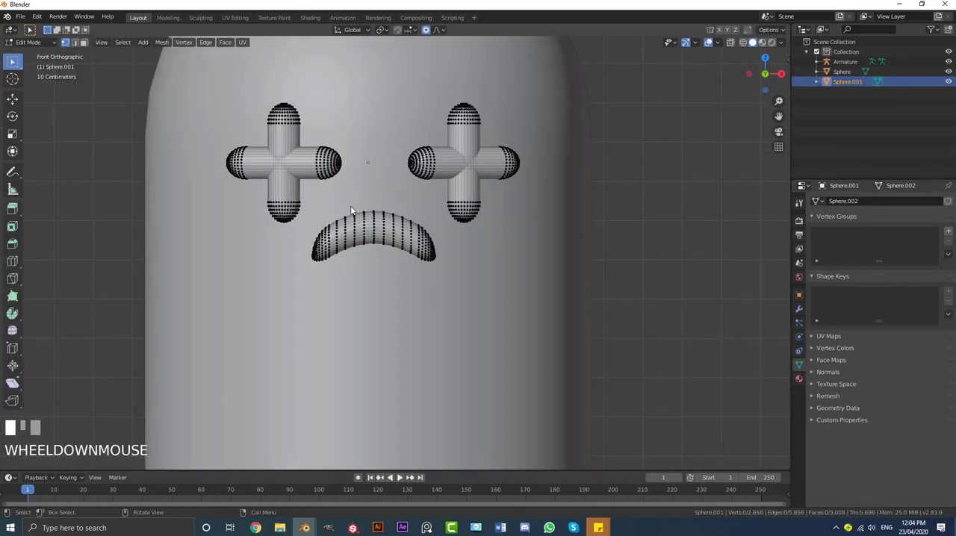
key(z)
click(278, 208)
shift+middle_drag(348, 204, 368, 224)
scroll(429, 264, down, 4)
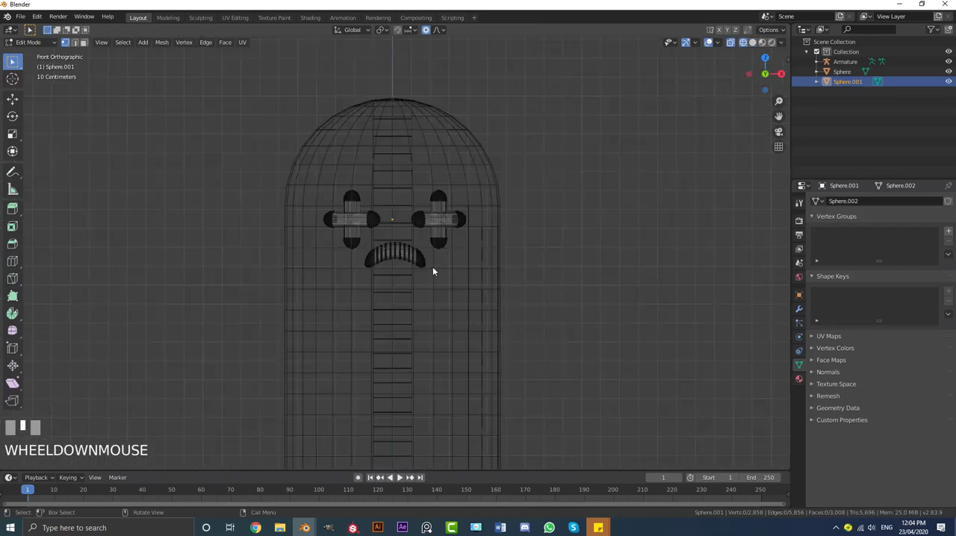
scroll(384, 204, up, 2)
key(shift+a)
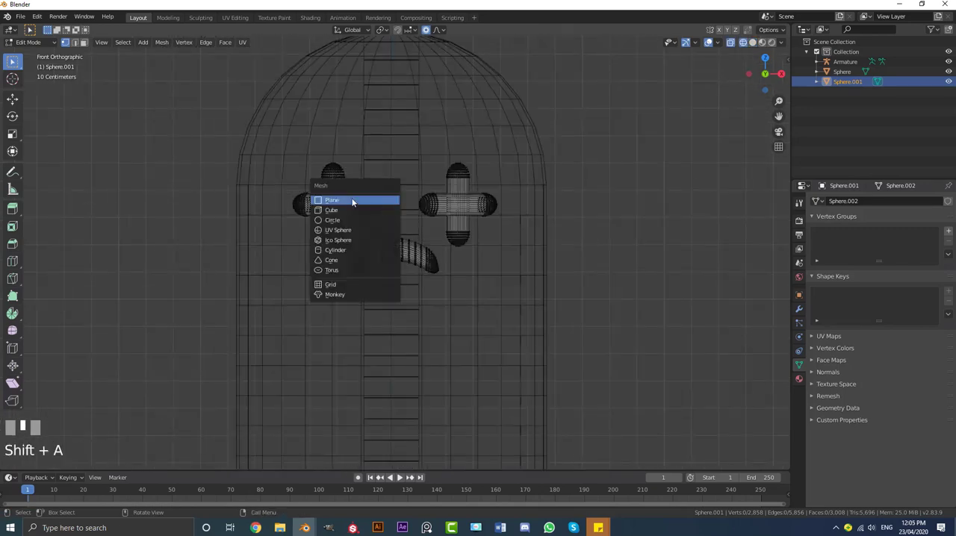
click(344, 230)
scroll(461, 289, down, 5)
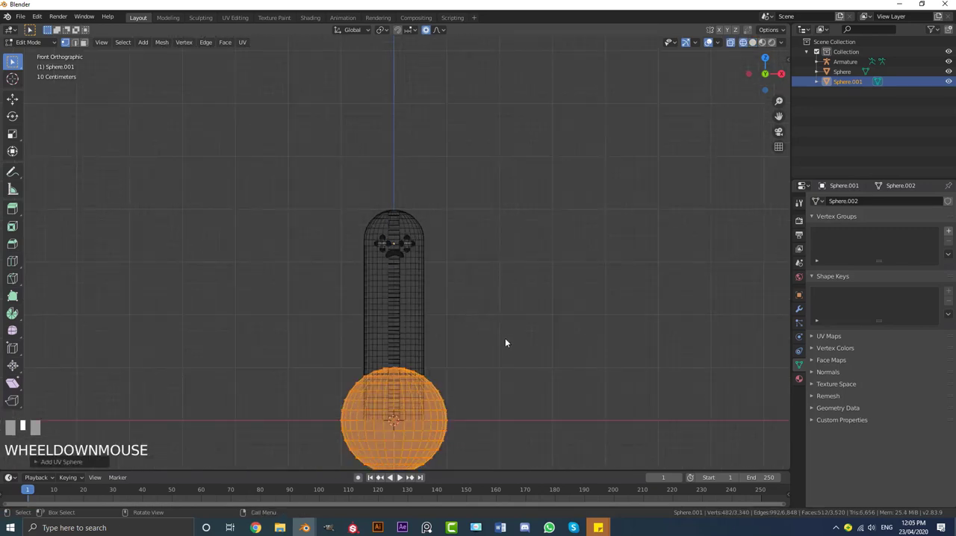
Raise the UV sphere about 3.2 m along Z to eye height, and scale it by about 0.12 and again by about 0.38
key(g)
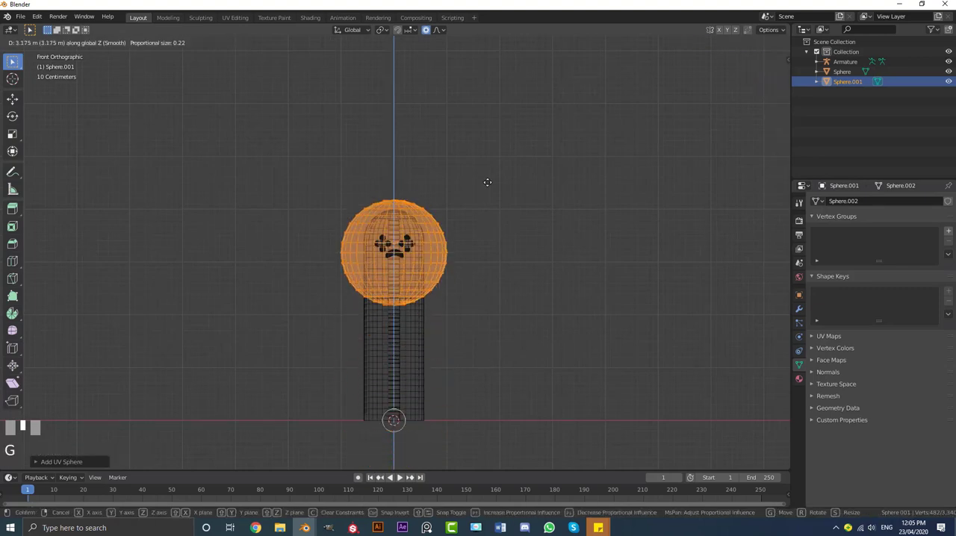
click(486, 182)
scroll(499, 265, up, 5)
scroll(499, 265, up, 3)
key(s)
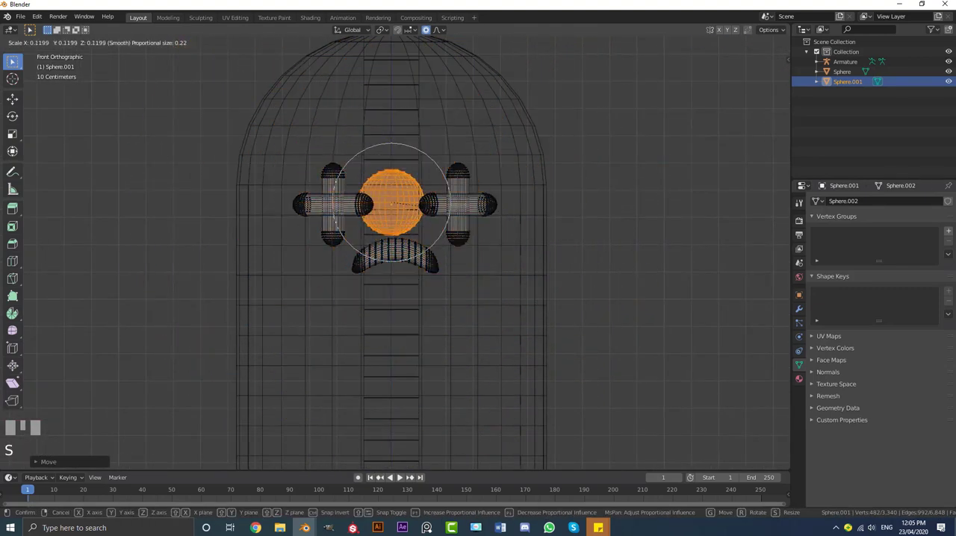
click(478, 276)
scroll(478, 276, up, 2)
key(s)
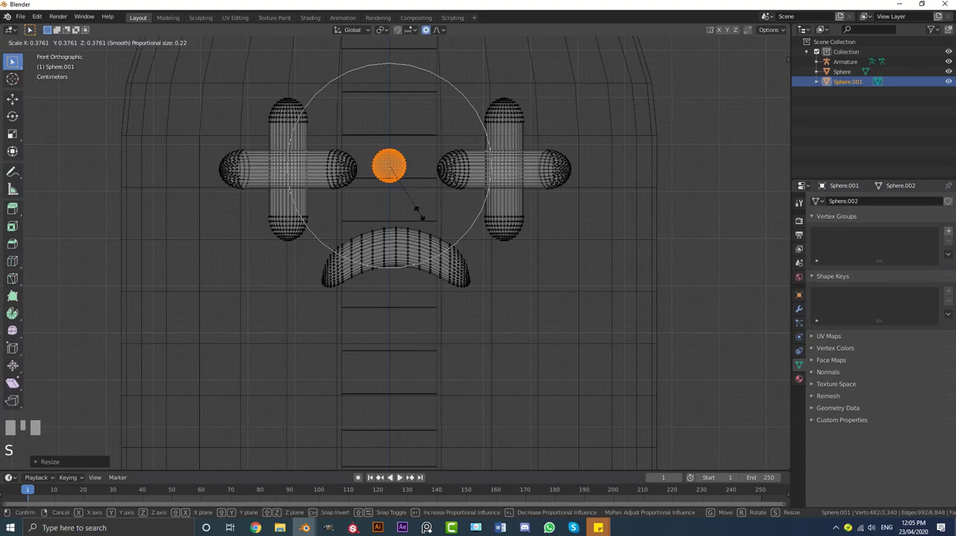
click(419, 213)
Position the small sphere inside the center of the left plus-shaped eye, aligning it in front and top views
key(g)
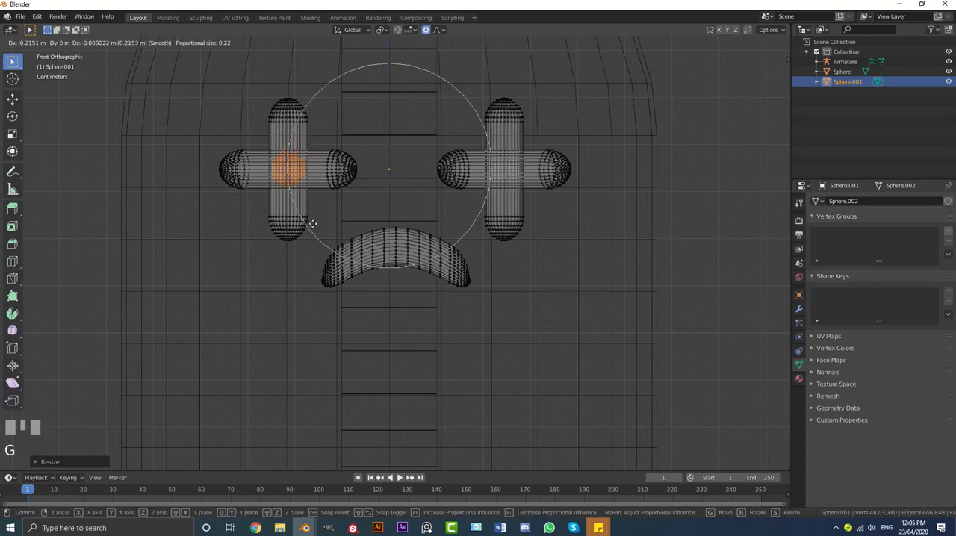
shift+click(314, 222)
key(KP_7)
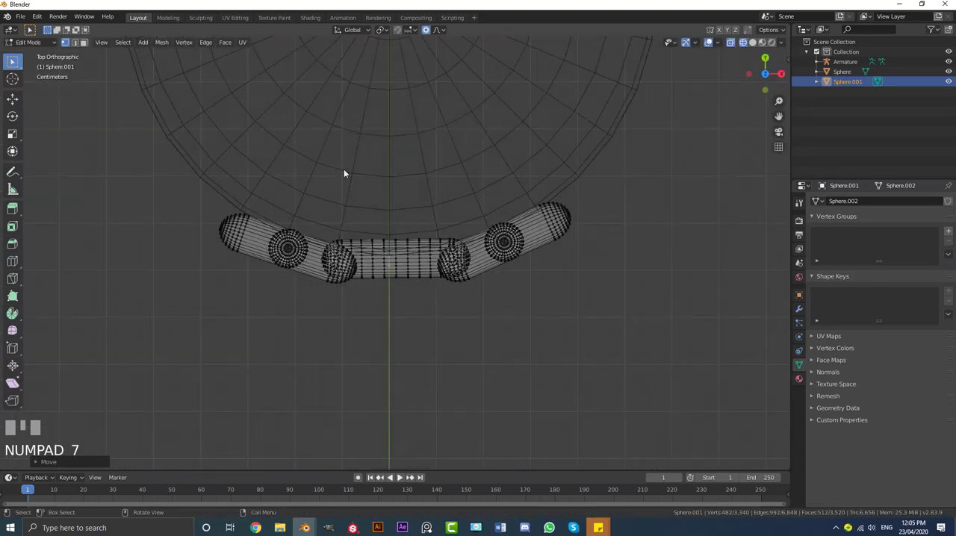
scroll(364, 157, down, 2)
key(g)
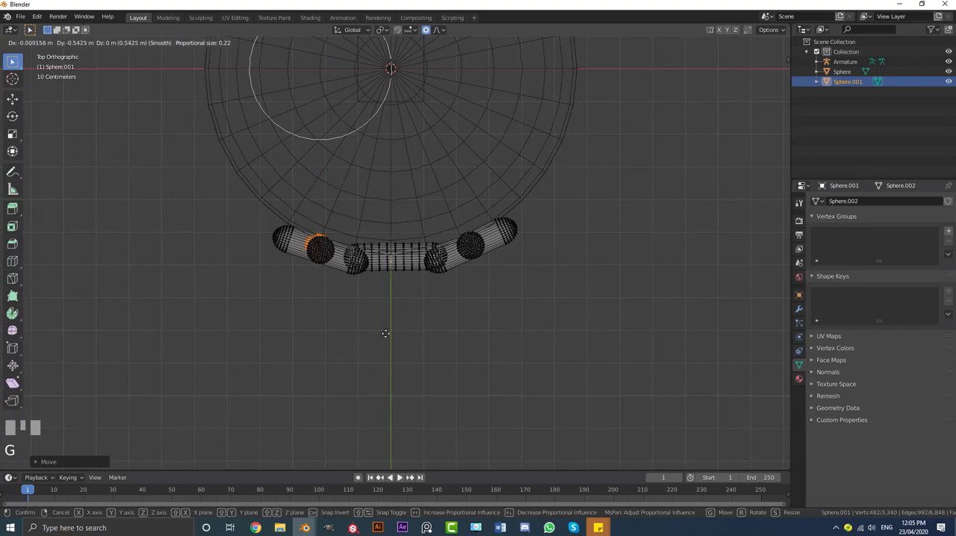
click(406, 361)
key(KP_1)
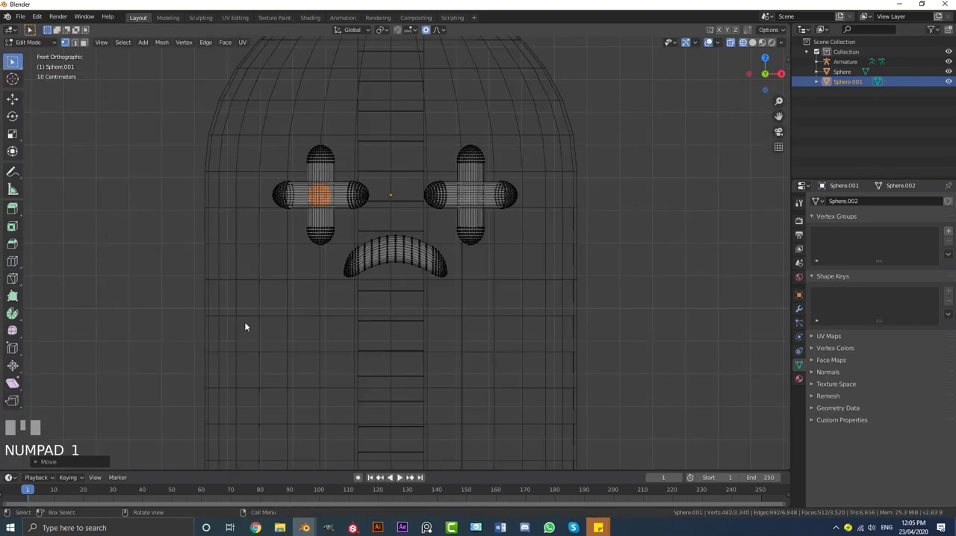
scroll(245, 326, up, 2)
key(g)
shift+click(245, 326)
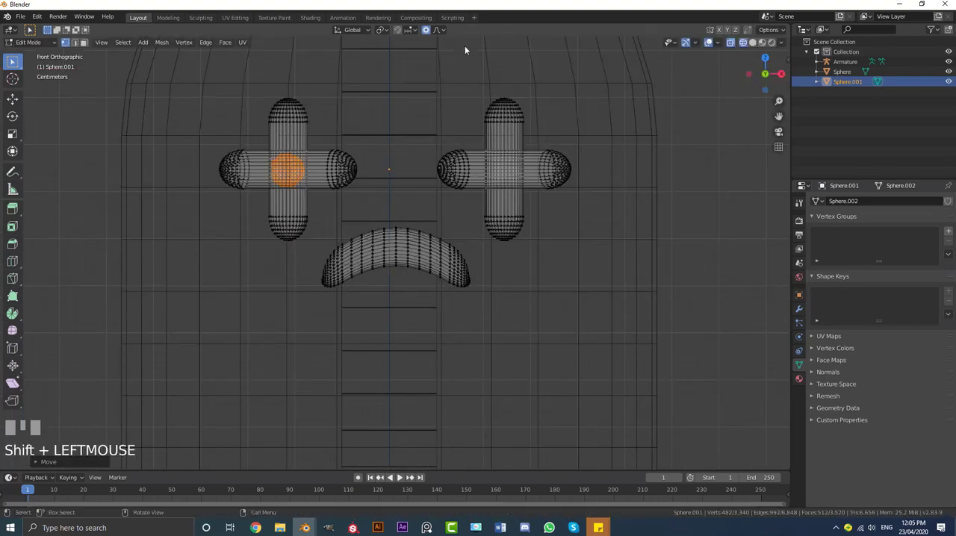
Turn off proportional editing and duplicate the small sphere into the center of the right eye, aligning it in top view
click(426, 30)
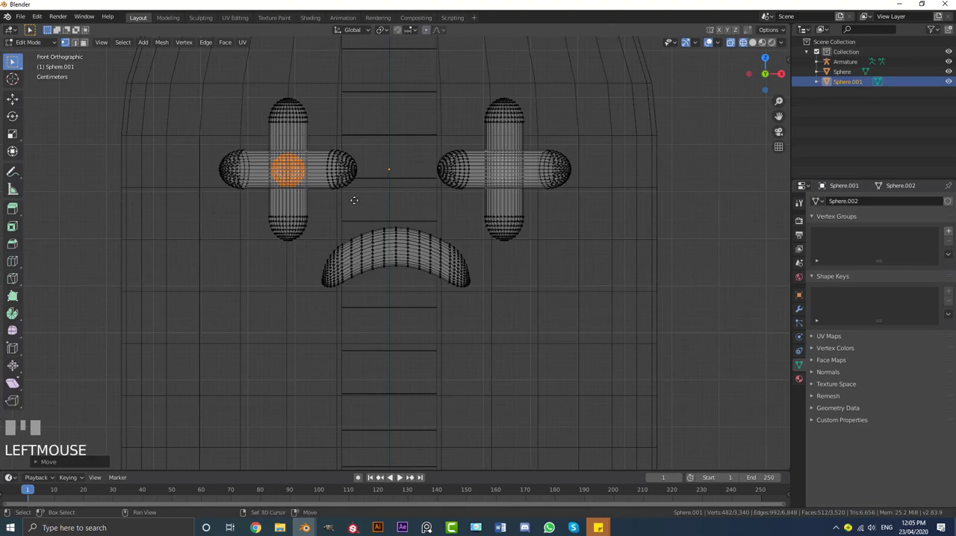
key(shift+d)
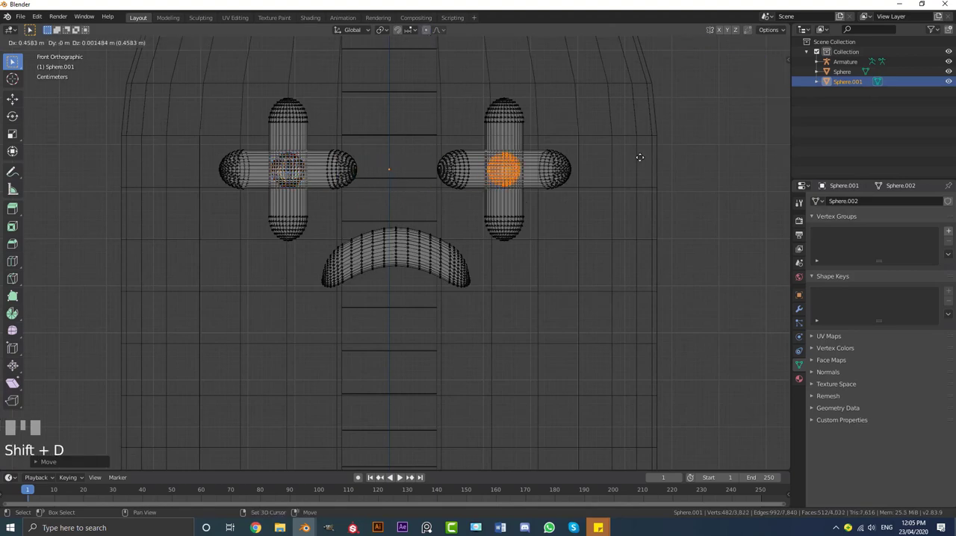
shift+click(626, 165)
key(KP_7)
scroll(574, 224, up, 2)
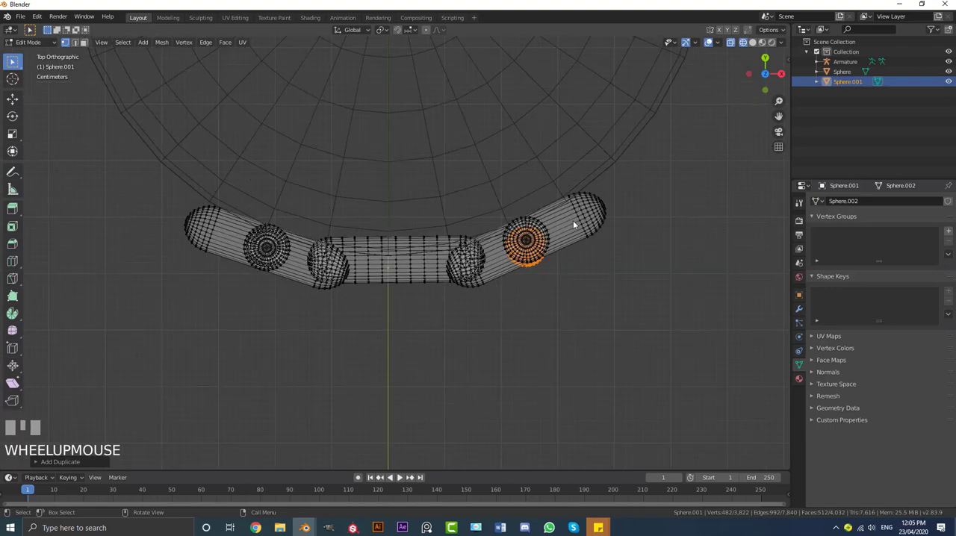
key(g)
shift+click(590, 266)
key(KP_1)
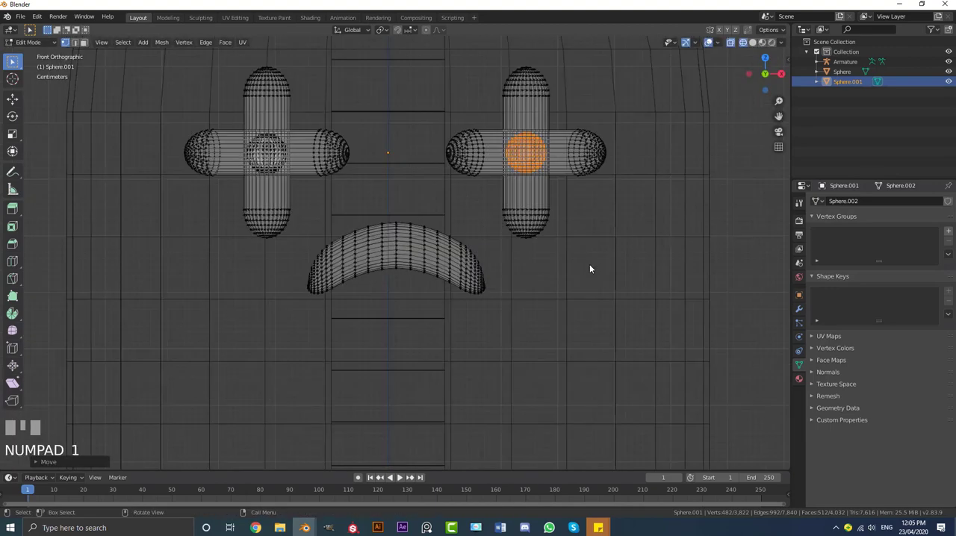
In Object Mode with solid shading, add a Basis shape key and a second key named alive, set to 1.000
key(Tab)
key(z)
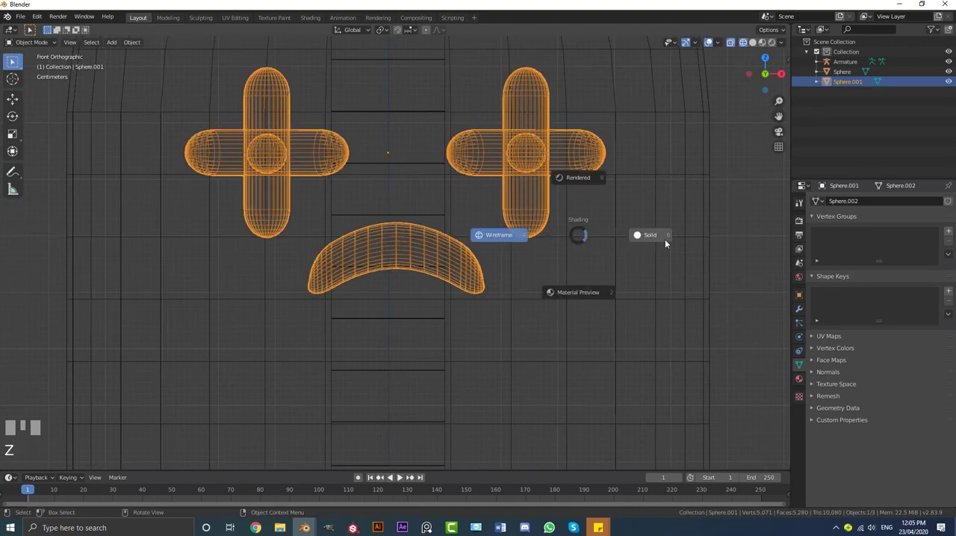
scroll(584, 213, down, 5)
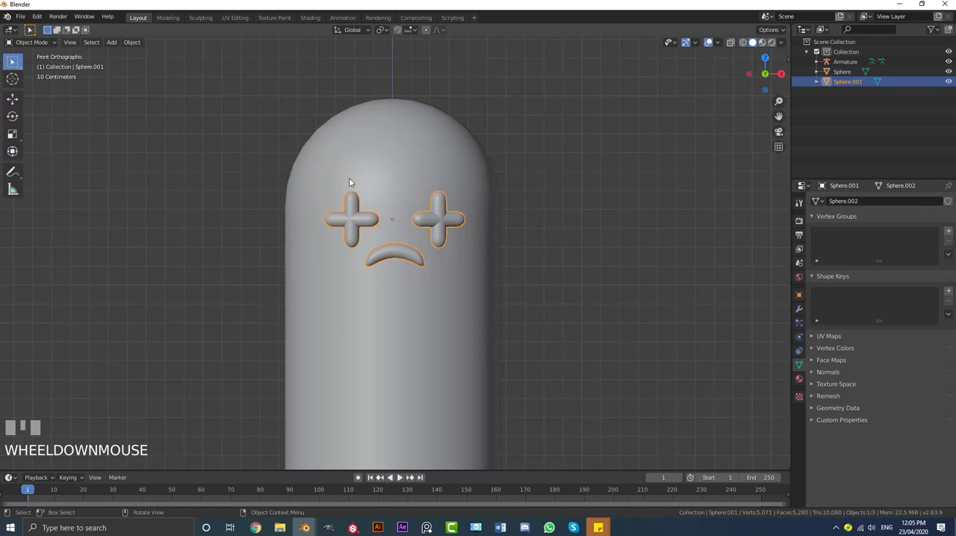
click(949, 292)
click(949, 293)
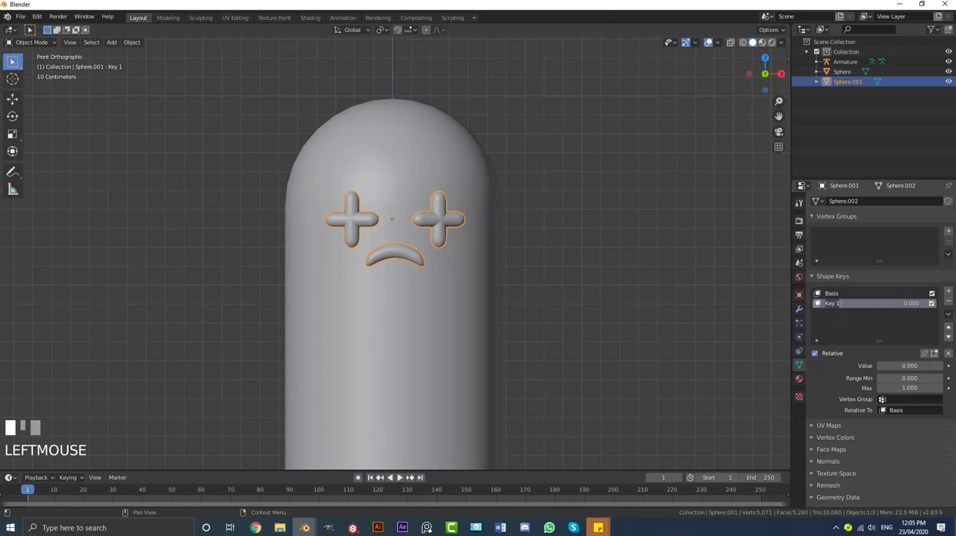
key(Return)
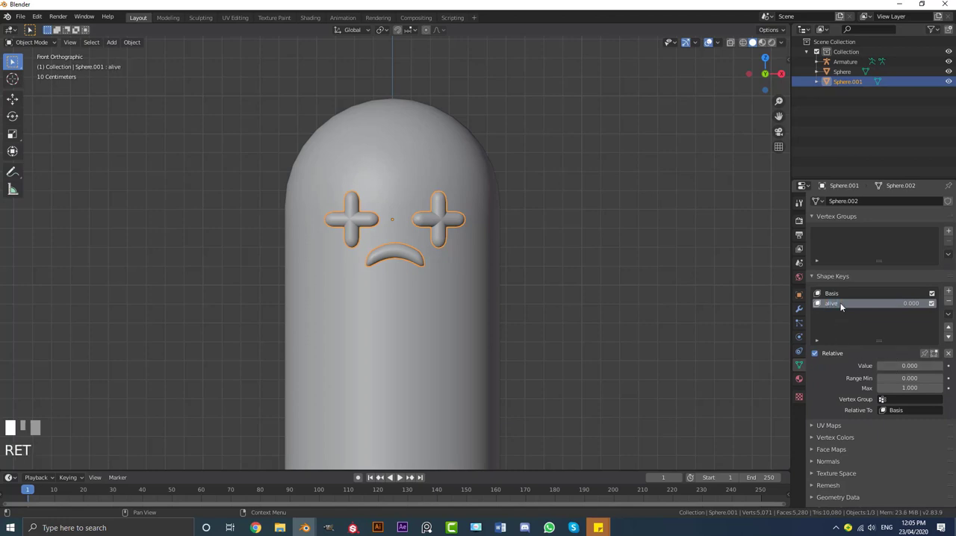
drag(881, 366, 943, 366)
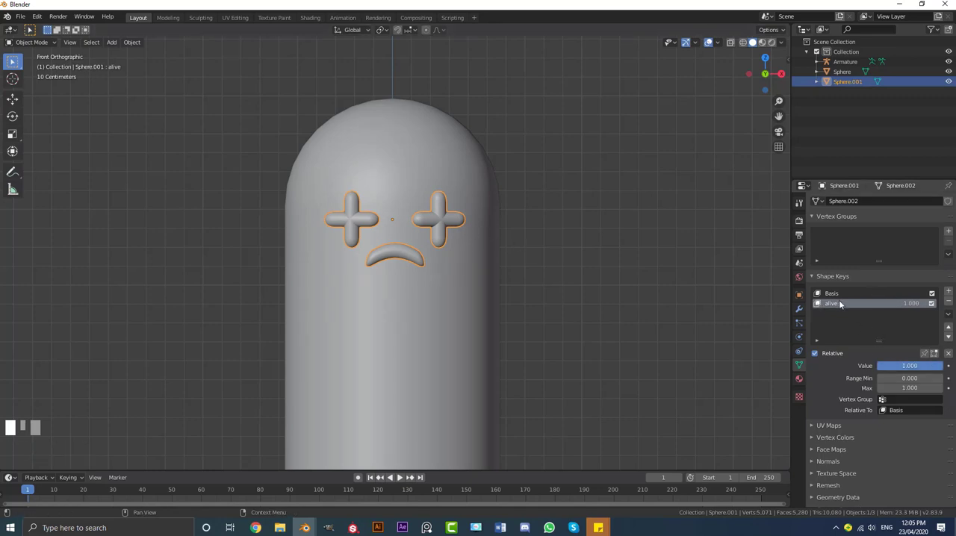
Edit the alive key by moving the mouth's middle edge loop down about 0.14 m along Z with proportional editing, forming a smile
key(Tab)
scroll(414, 225, up, 5)
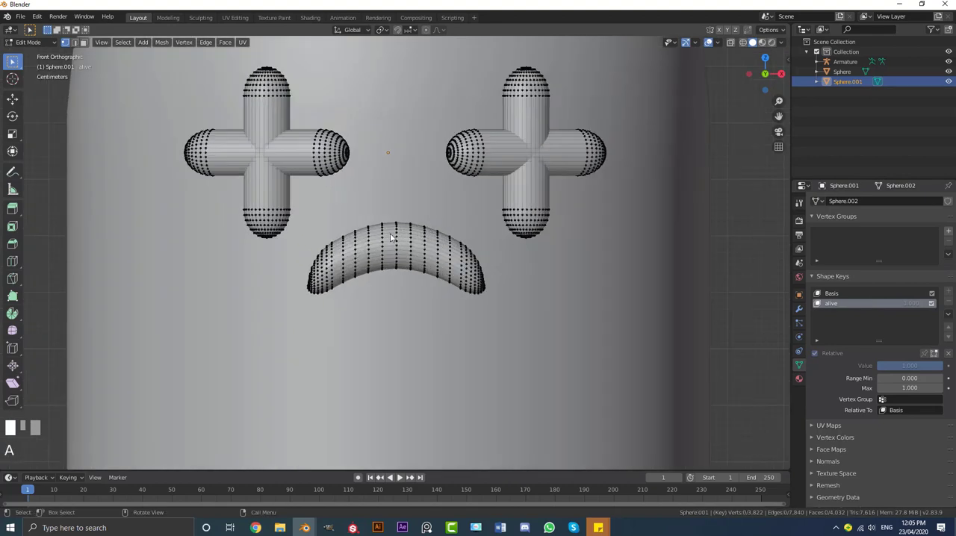
alt+click(397, 239)
scroll(387, 228, up, 3)
scroll(427, 118, down, 1)
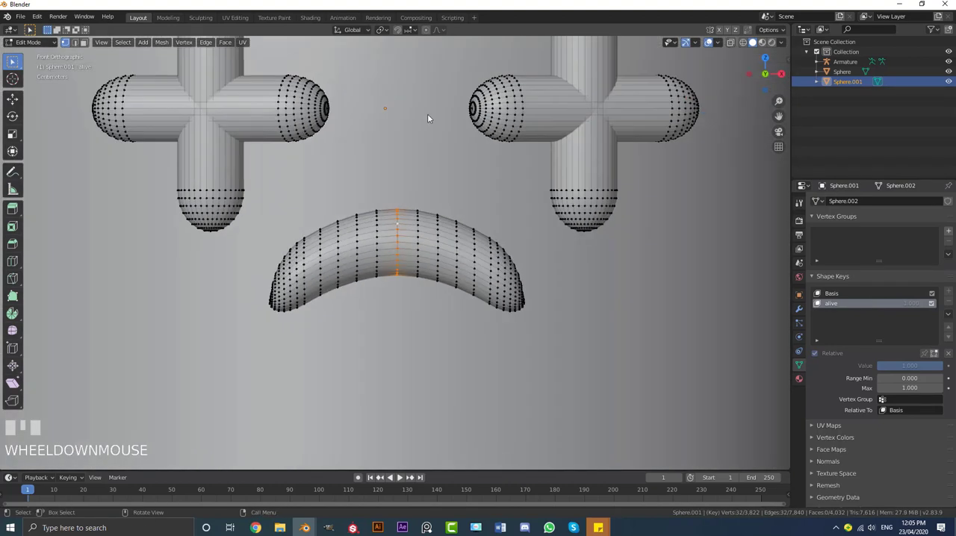
click(426, 30)
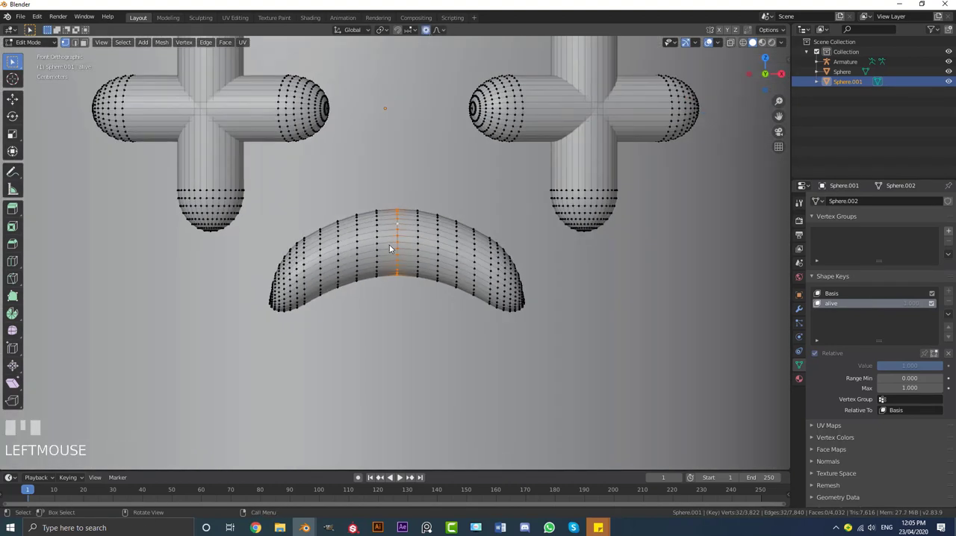
key(g)
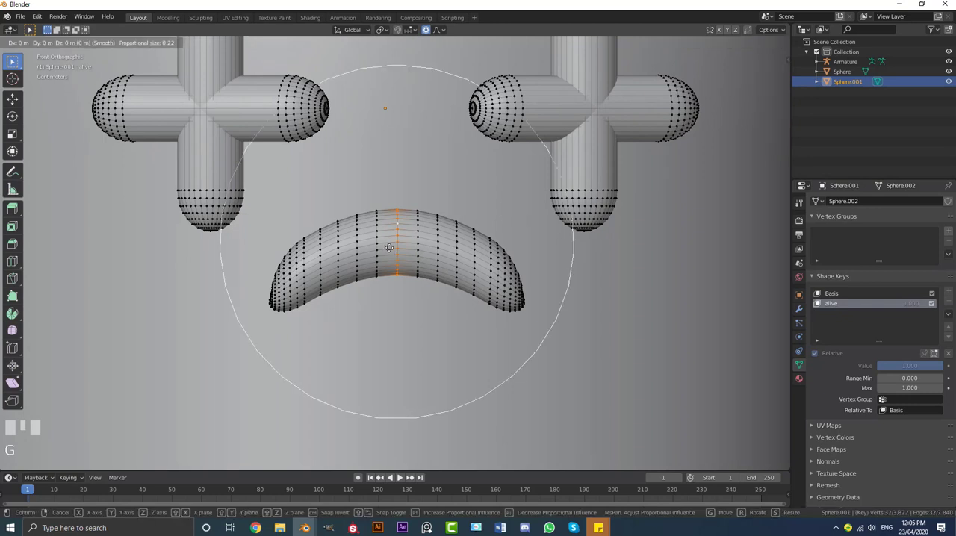
key(z)
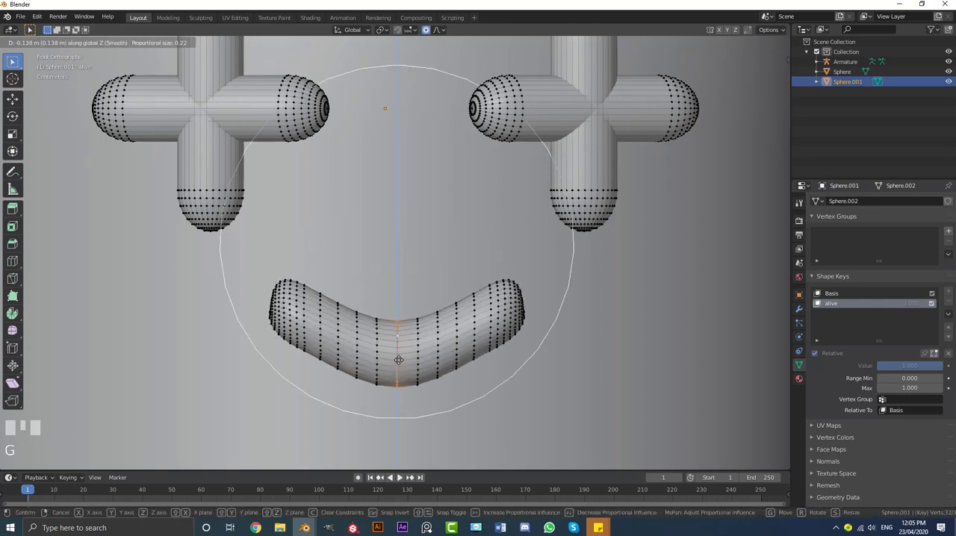
Smooth the smile's curve by rotating its right end and adjusting its left end with proportional editing
click(527, 304)
key(r)
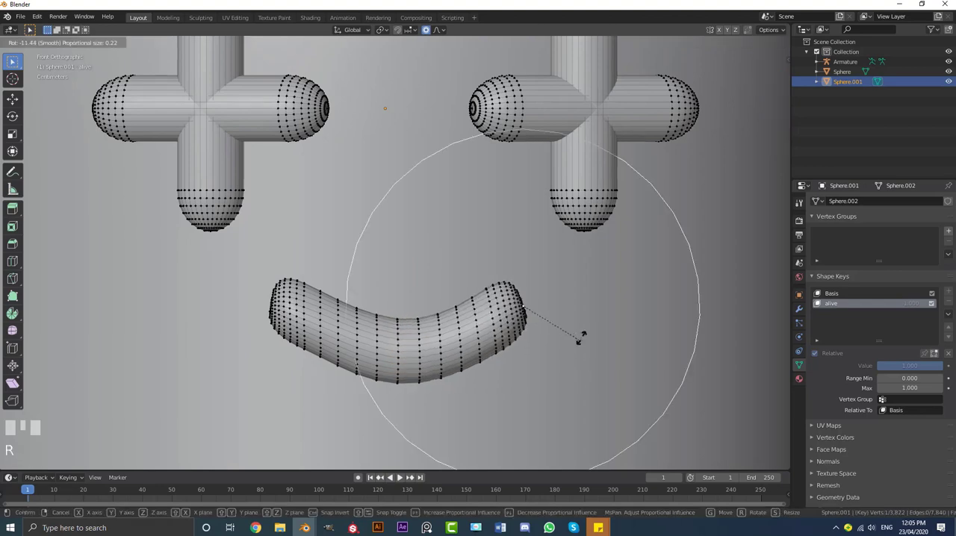
click(580, 336)
key(r)
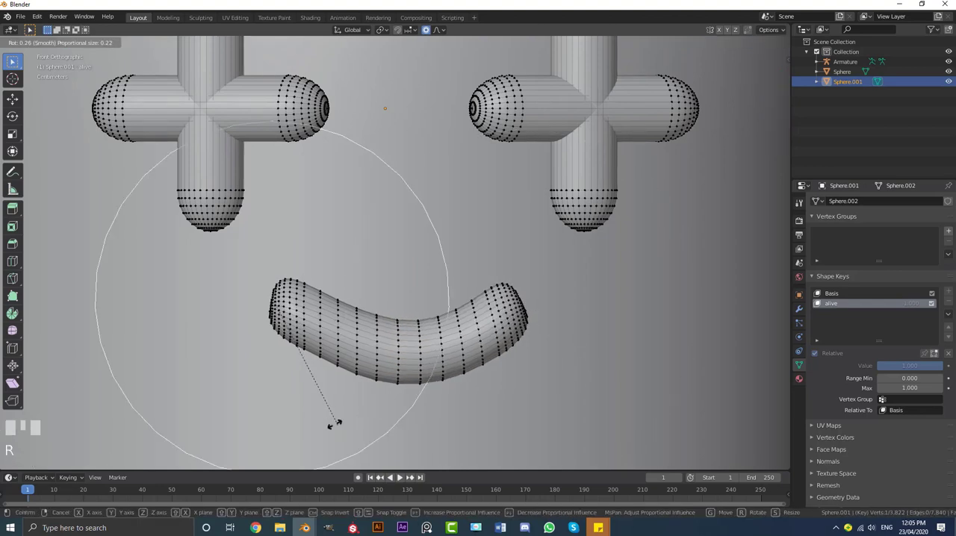
click(295, 397)
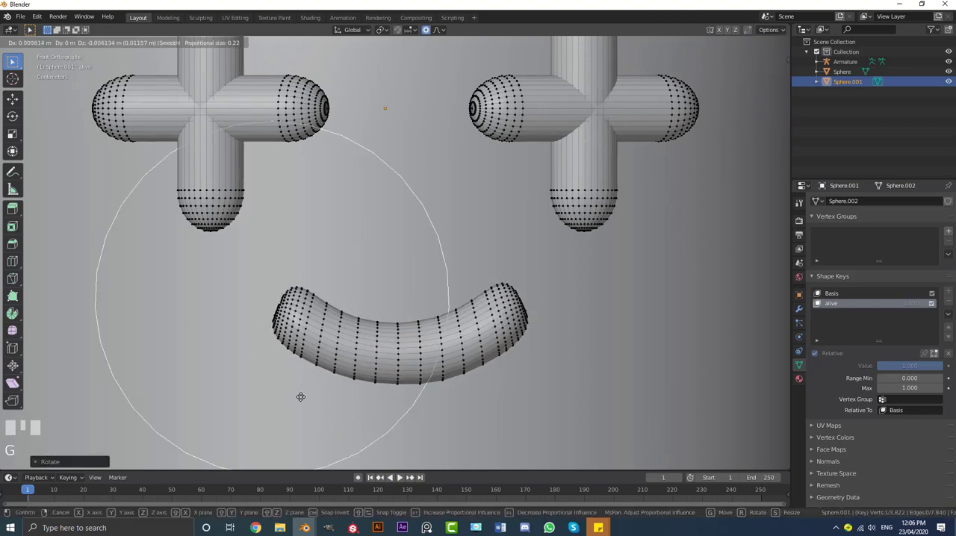
click(299, 394)
scroll(460, 335, down, 4)
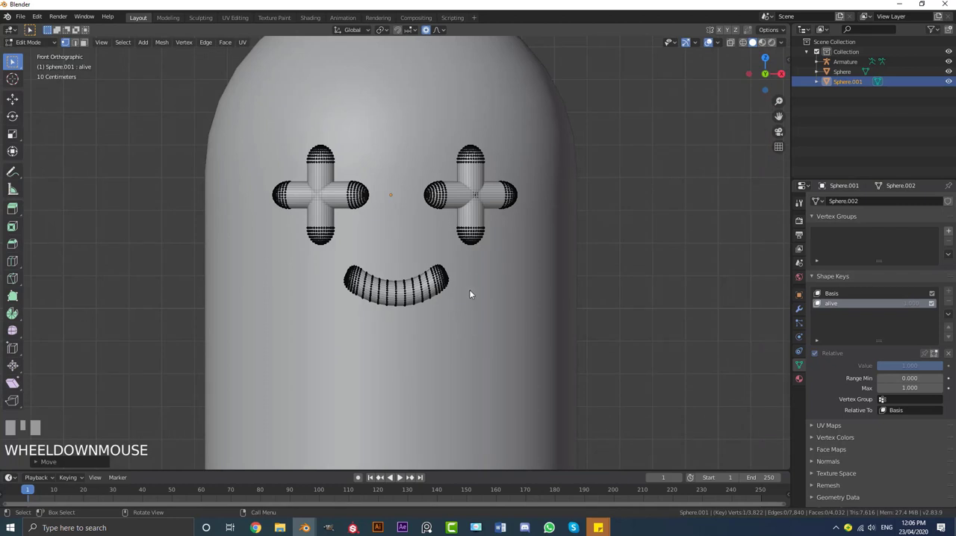
In wireframe shading, select both linked bars of the right plus-shaped eye and scale them down inside its small sphere
key(z)
click(420, 198)
scroll(472, 190, up, 2)
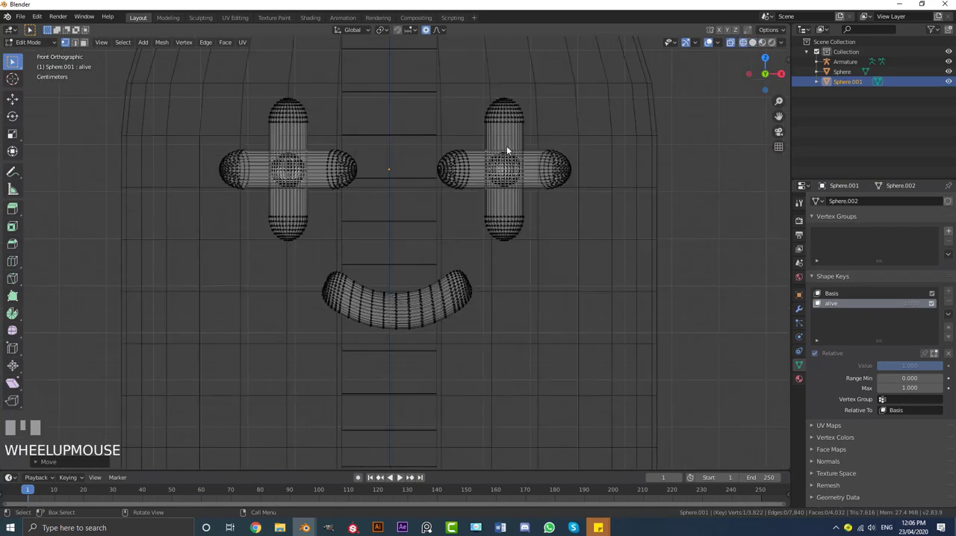
click(502, 108)
shift+click(561, 163)
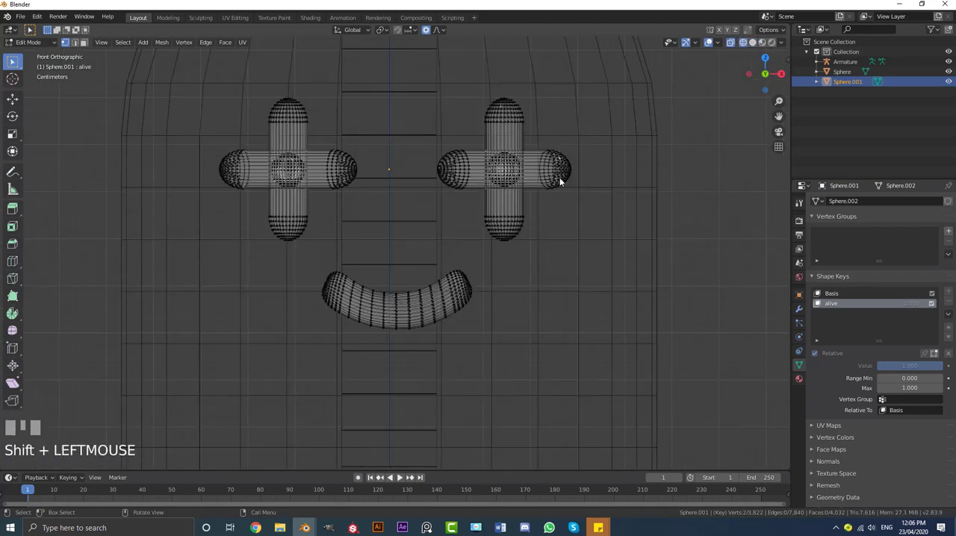
key(ctrl+l)
scroll(561, 181, up, 3)
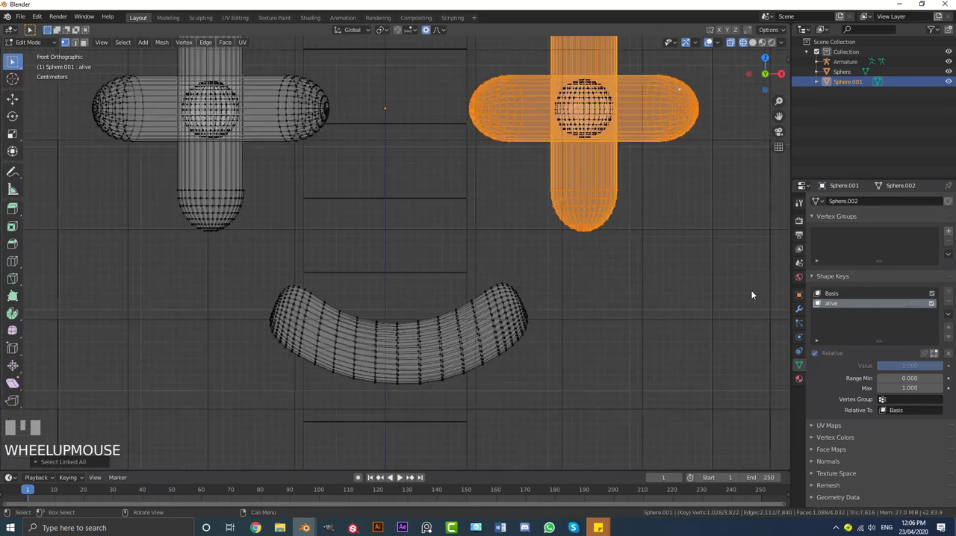
key(s)
click(619, 149)
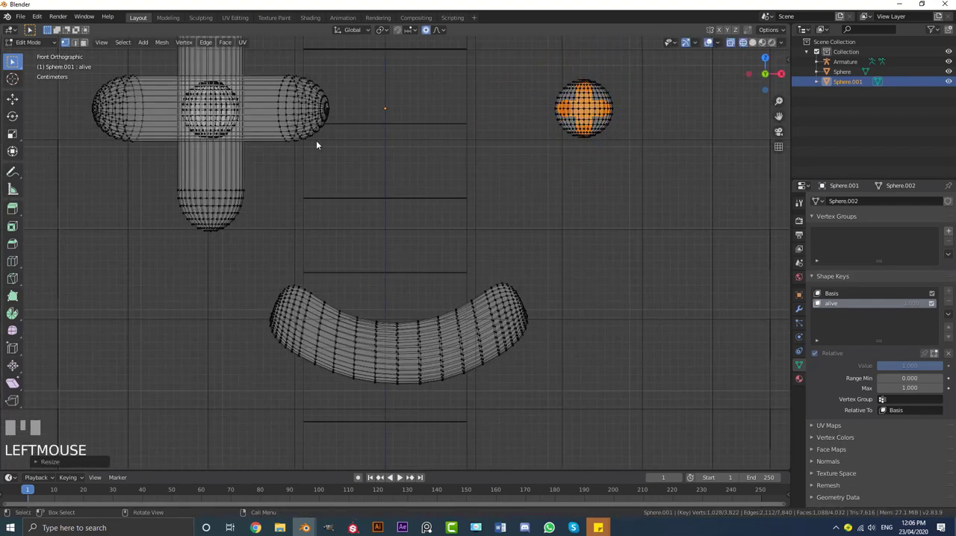
Select both linked bars of the left plus-shaped eye and scale them down until they fit inside its small sphere
shift+middle_drag(232, 198, 281, 225)
click(354, 156)
shift+click(349, 143)
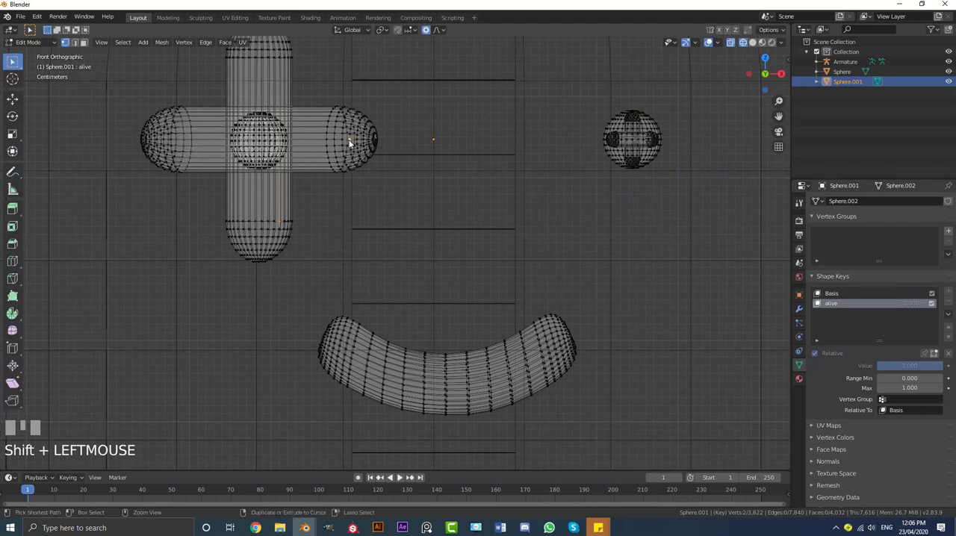
key(ctrl+l)
scroll(216, 292, down, 5)
key(s)
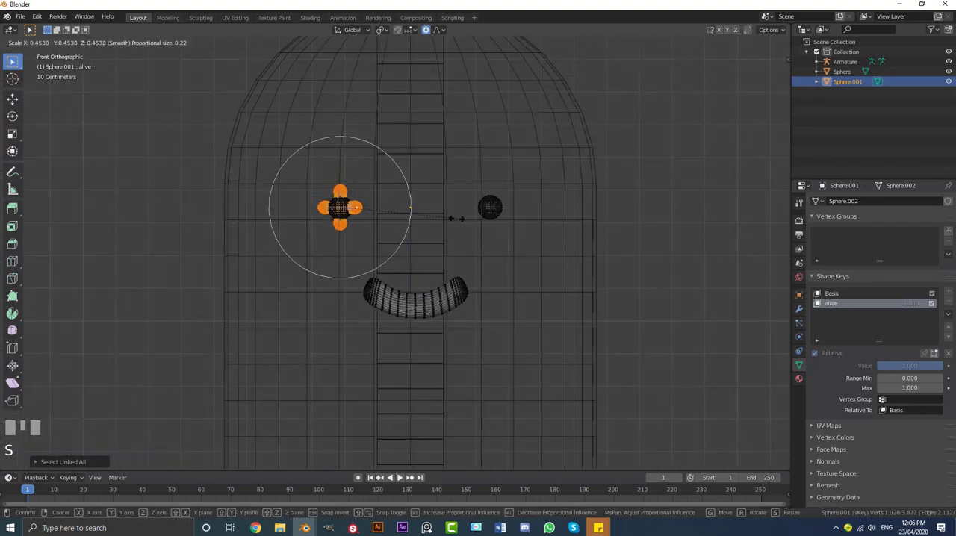
click(399, 216)
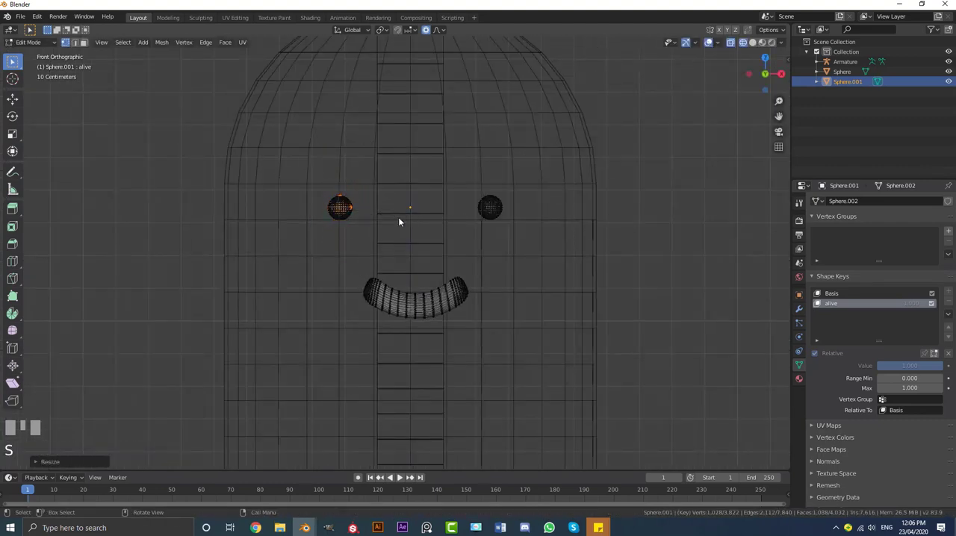
scroll(278, 172, up, 2)
key(s)
click(316, 173)
Select the whole left eye sphere and enlarge it slightly in solid shading
click(333, 174)
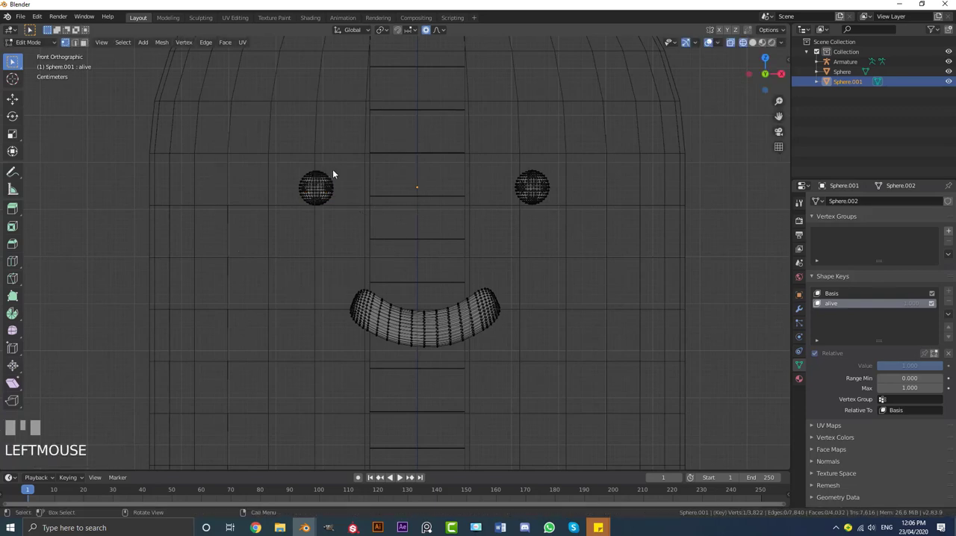
key(ctrl+l)
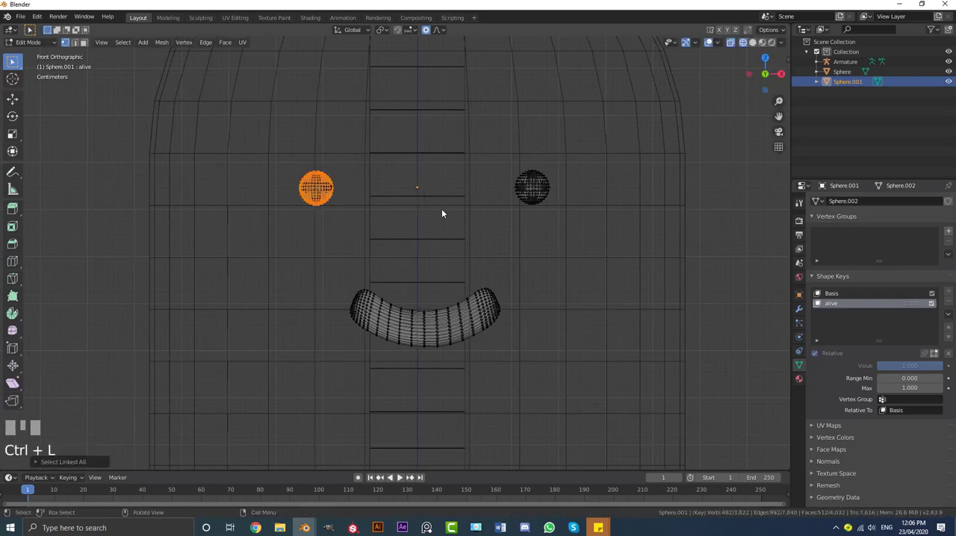
key(z)
click(510, 218)
scroll(502, 230, down, 3)
key(s)
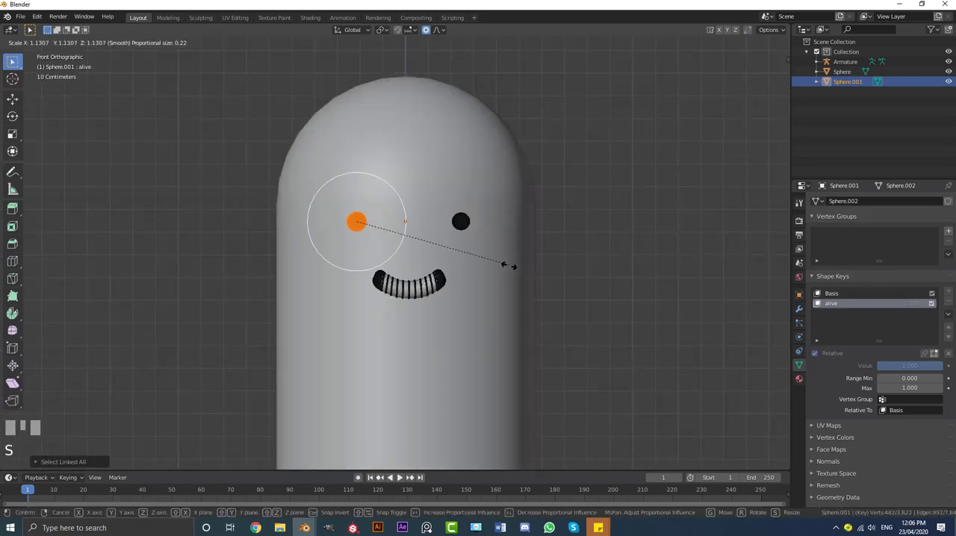
click(459, 241)
scroll(459, 241, up, 3)
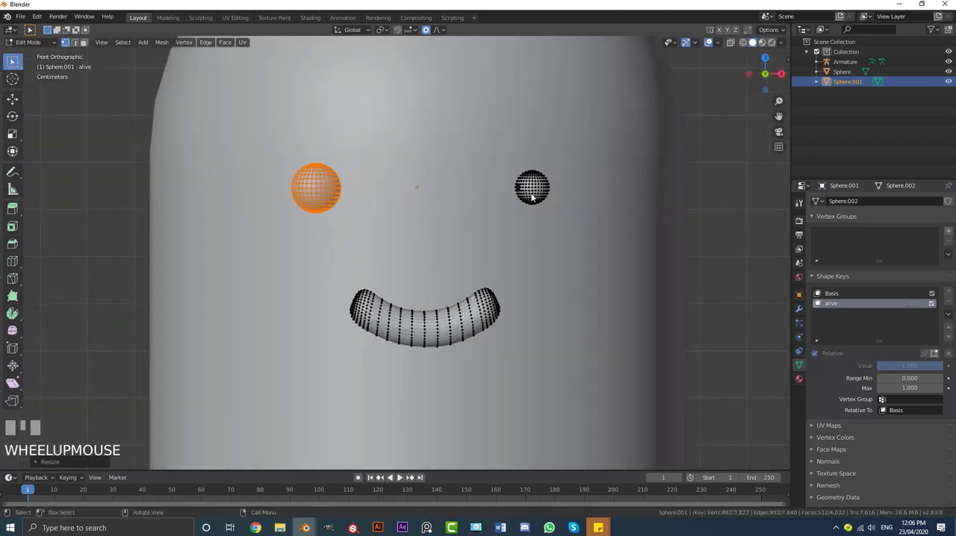
Select the whole right eye sphere and scale it up to match the left eye
click(544, 215)
key(ctrl+l)
key(s)
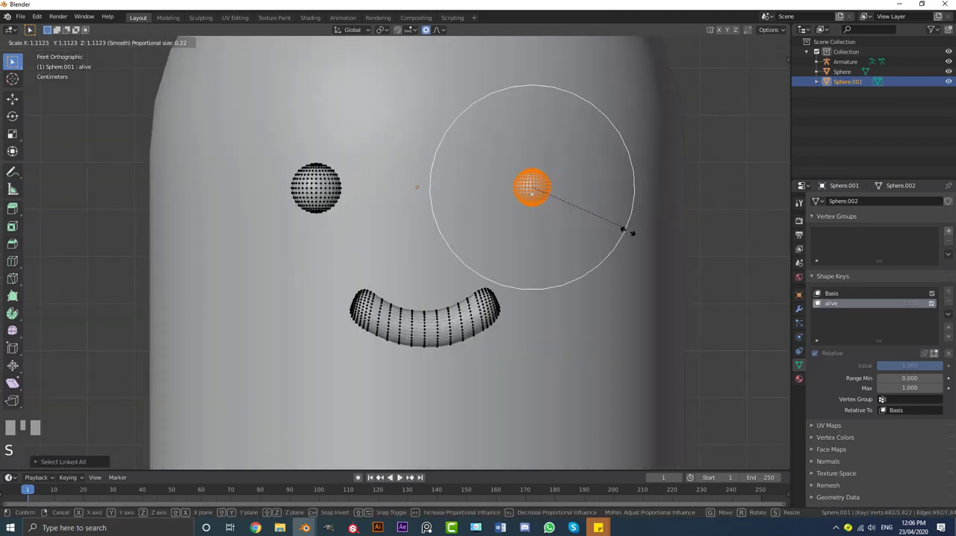
click(641, 277)
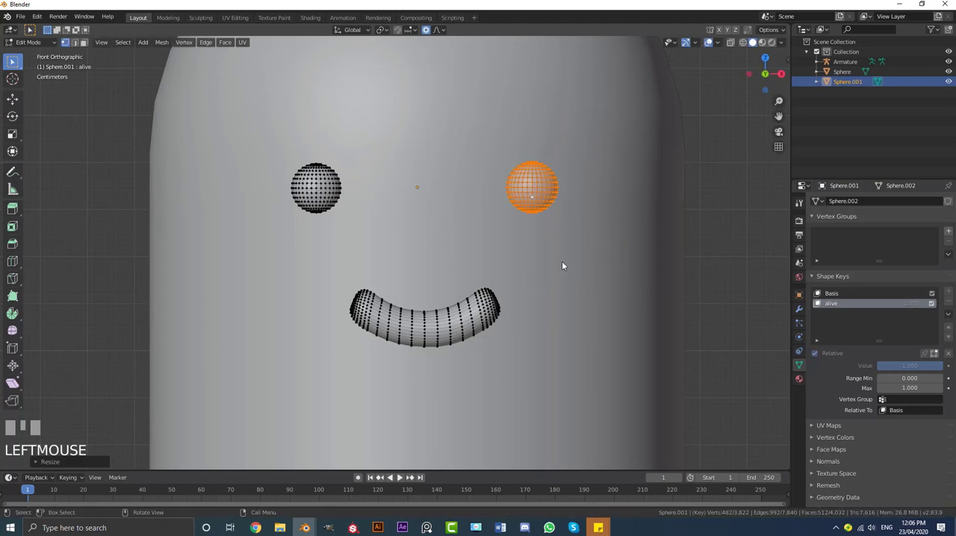
scroll(553, 256, down, 4)
Return to Object Mode and apply smooth shading to the face object
key(Tab)
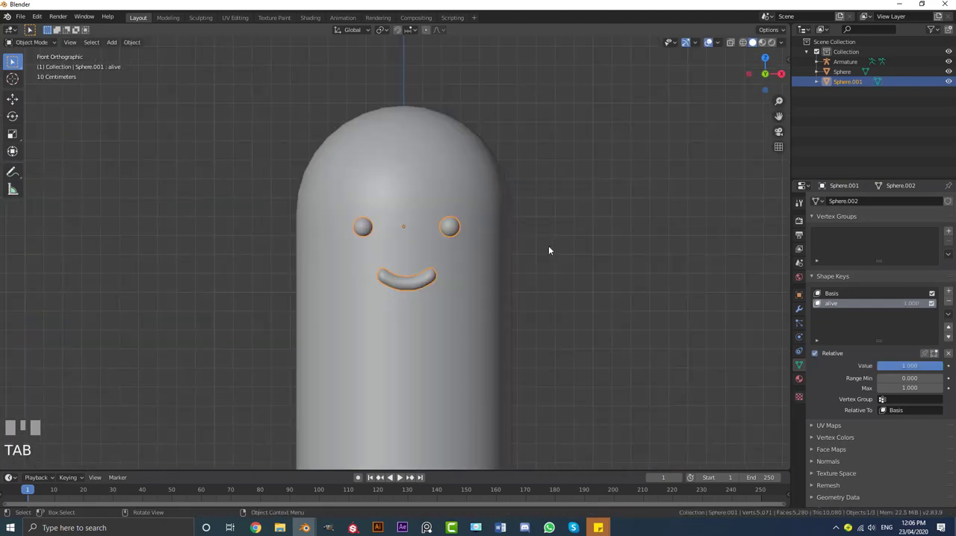
click(132, 42)
click(166, 243)
Test the alive shape key by sliding its value, leaving it at 1.000, and inspect the face from different angles
mouse_move(523, 224)
middle_down()
mouse_move(476, 231)
mouse_move(511, 236)
middle_up()
scroll(510, 235, up, 1)
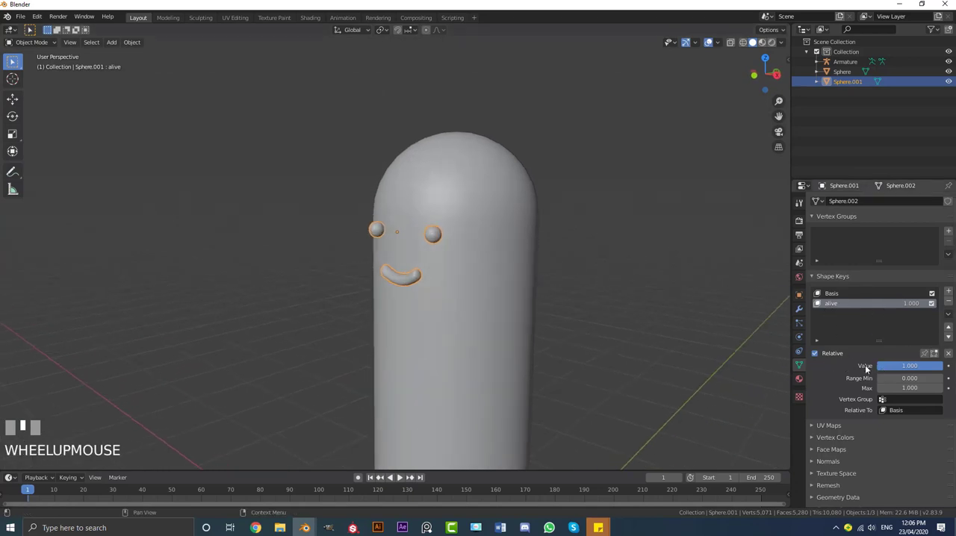
mouse_move(930, 366)
mouse_down()
mouse_move(882, 366)
mouse_move(934, 366)
mouse_up()
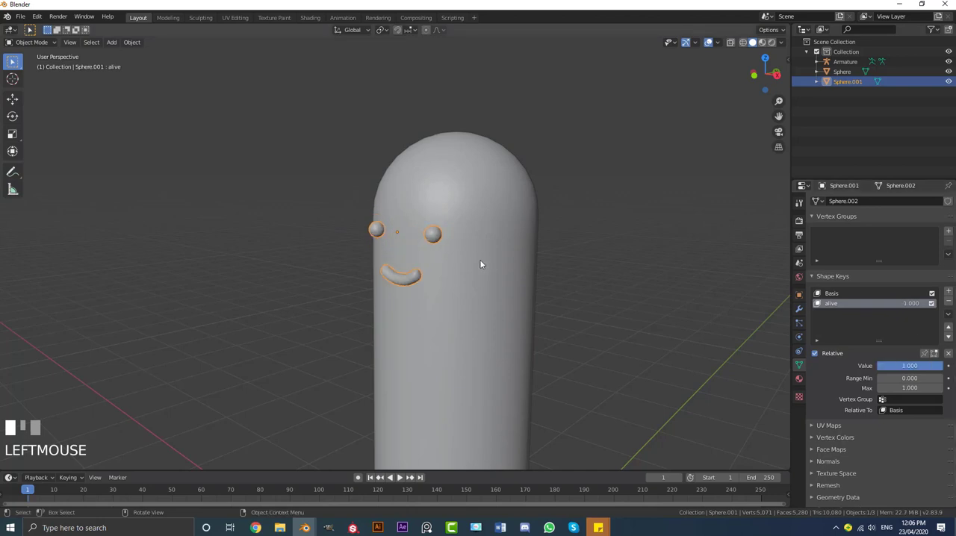
mouse_move(479, 259)
middle_down()
mouse_move(448, 261)
mouse_move(493, 260)
middle_up()
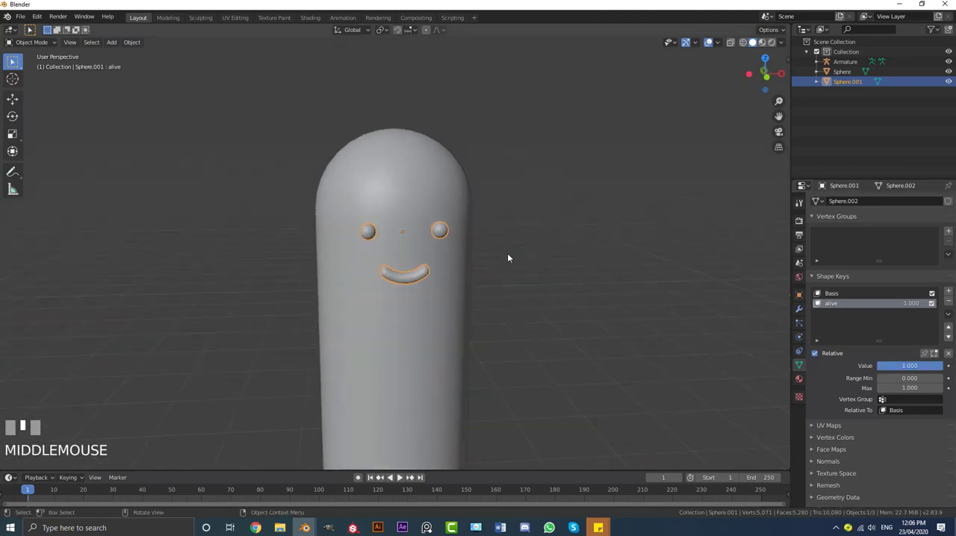
scroll(507, 253, down, 2)
scroll(445, 241, up, 2)
In wireframe shading, select the cactus body and then the armature, and parent the body with automatic weights
key(z)
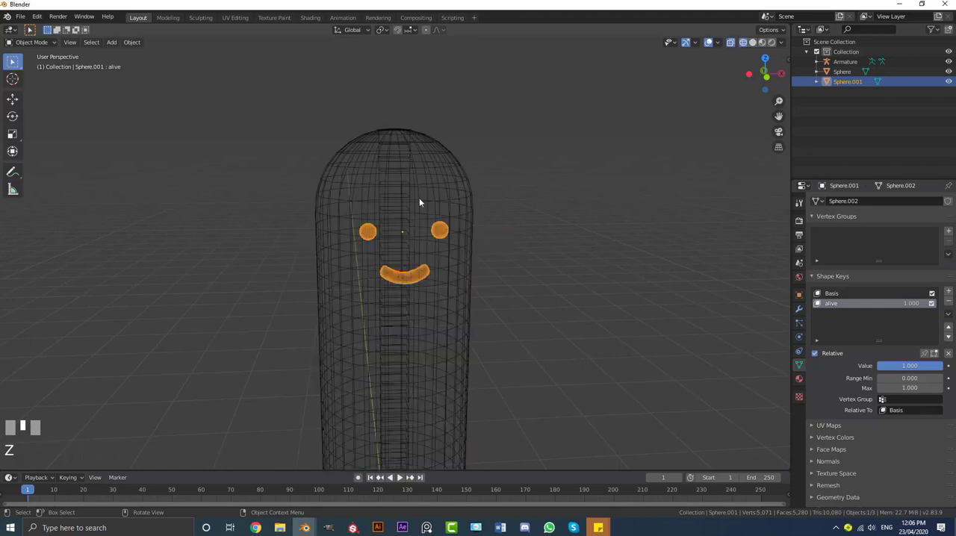
mouse_move(419, 198)
middle_down()
mouse_move(382, 214)
mouse_move(412, 214)
middle_up()
click(412, 214)
scroll(446, 189, up, 2)
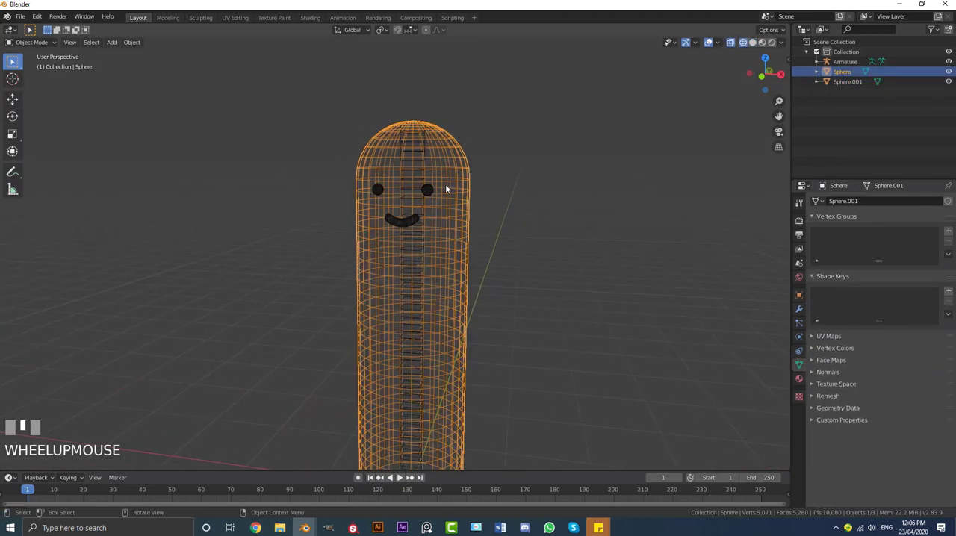
middle_drag(449, 146, 452, 174)
key(g)
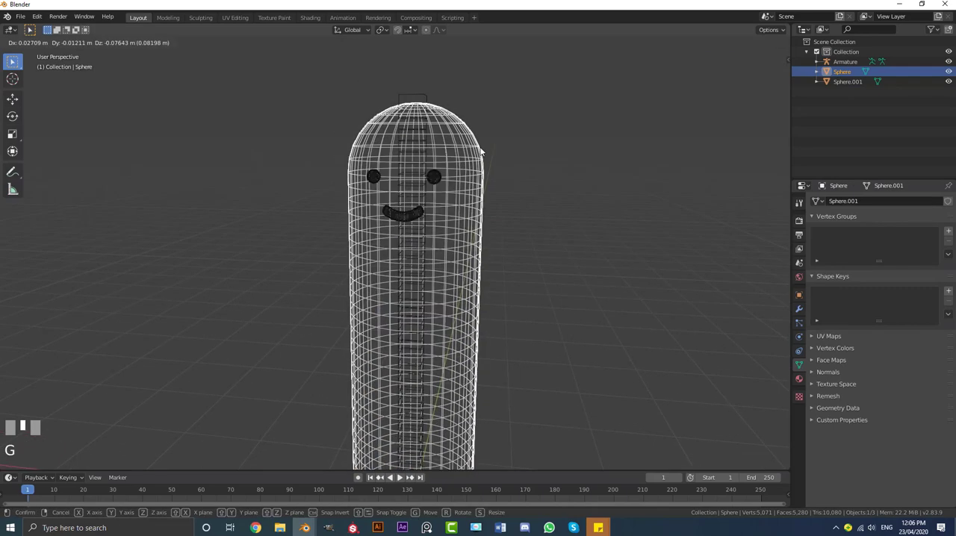
right_click(454, 148)
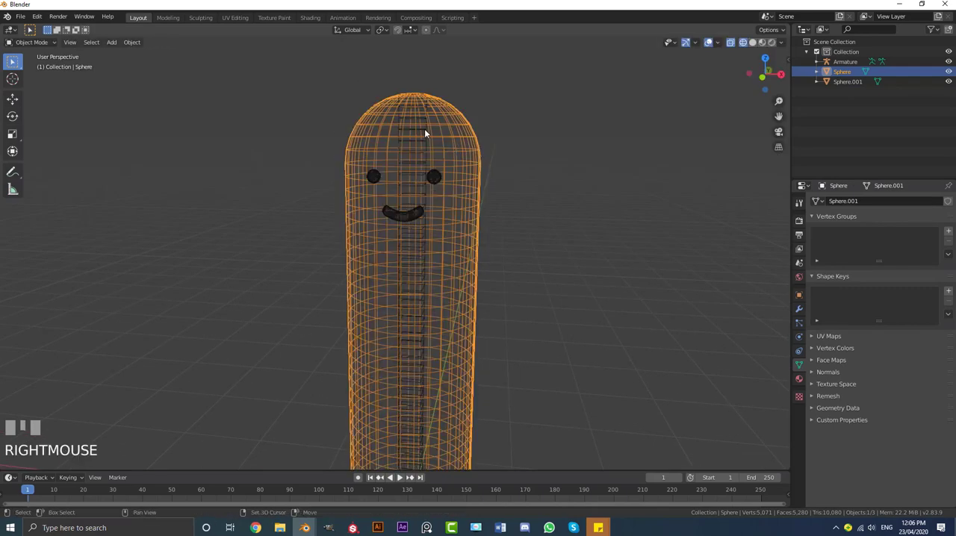
shift+click(422, 129)
middle_drag(412, 149, 423, 164)
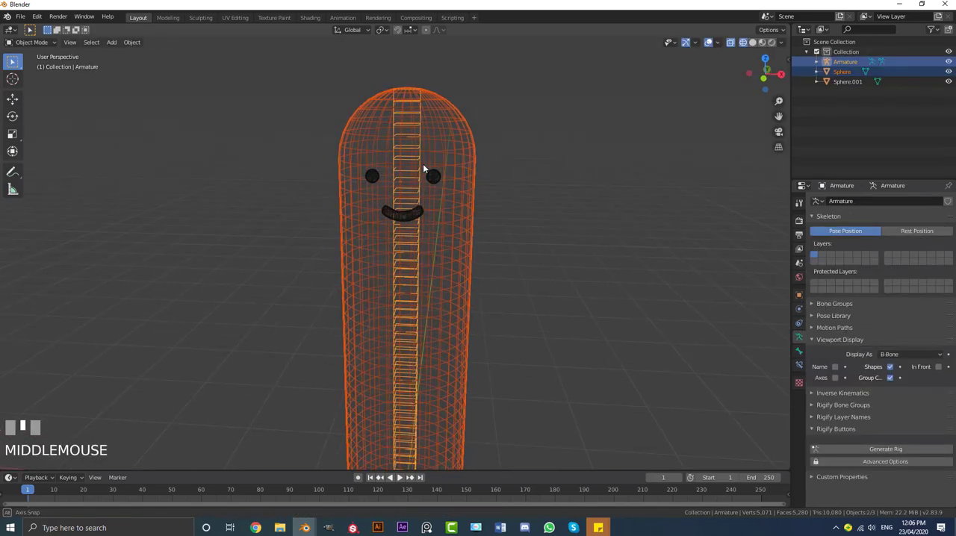
key(ctrl+p)
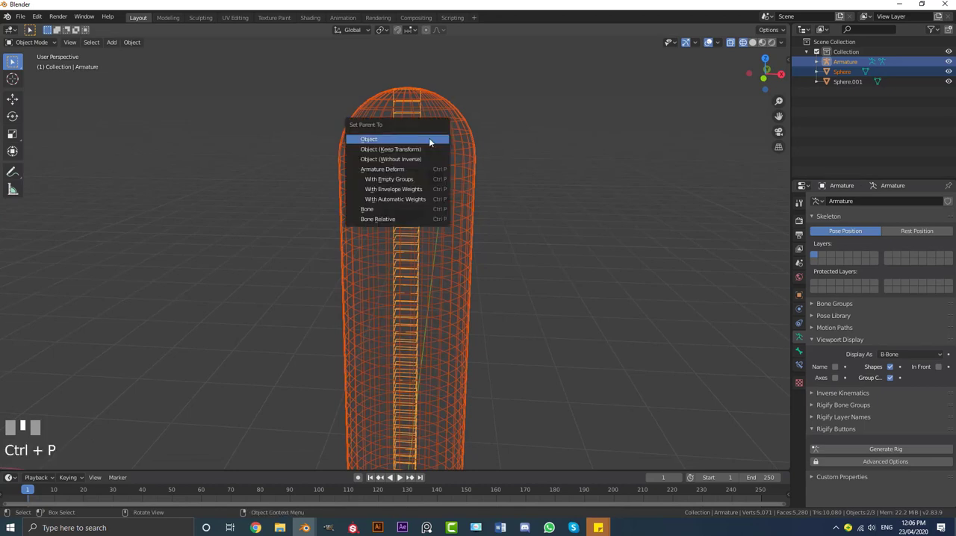
click(389, 199)
scroll(411, 180, down, 2)
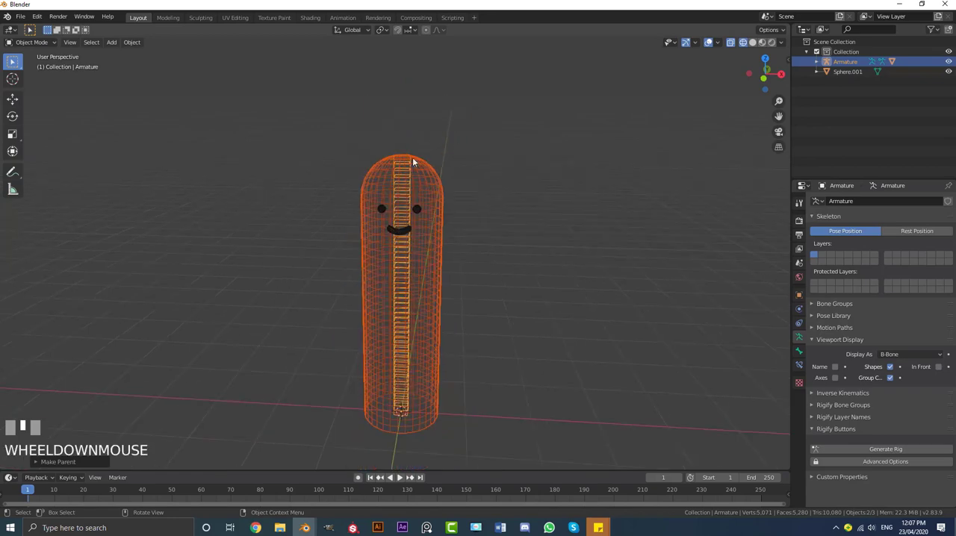
Try to select the face object together with the armature through the body's wireframe
scroll(416, 145, up, 2)
click(416, 141)
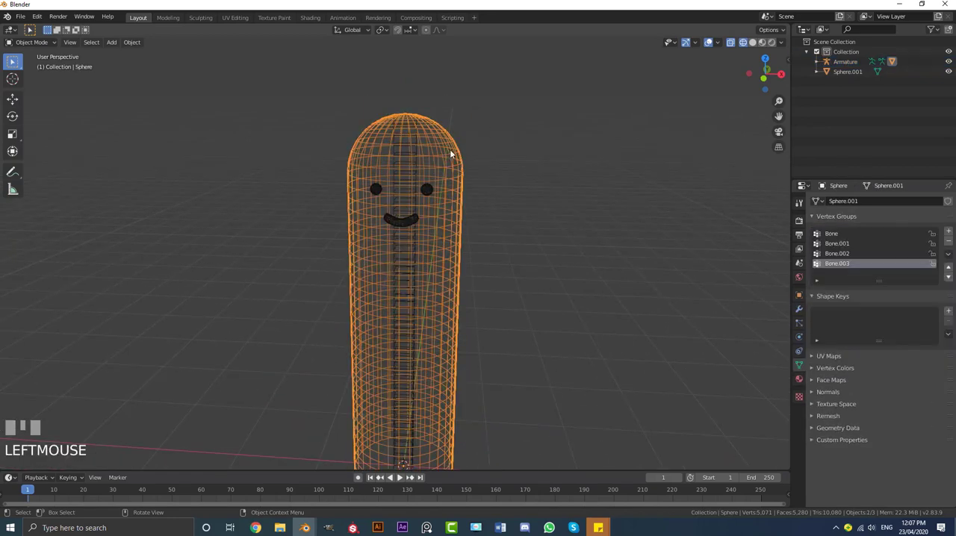
middle_drag(425, 192, 432, 190)
scroll(433, 179, up, 1)
click(432, 177)
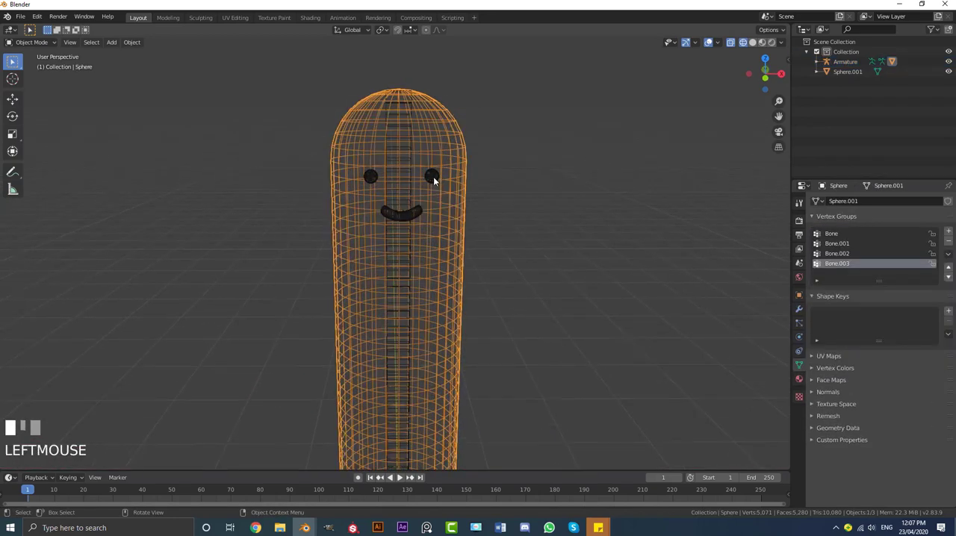
key(g)
right_click(412, 168)
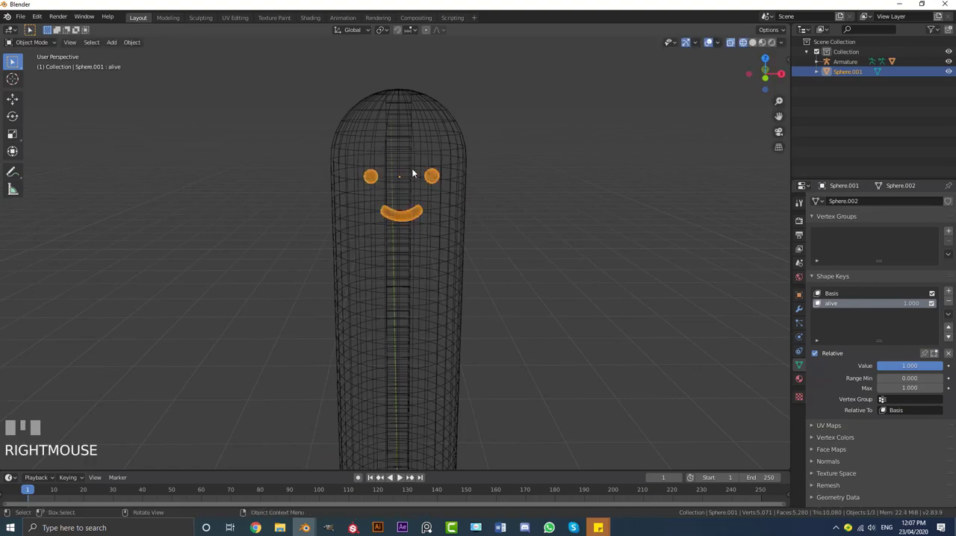
scroll(412, 165, up, 1)
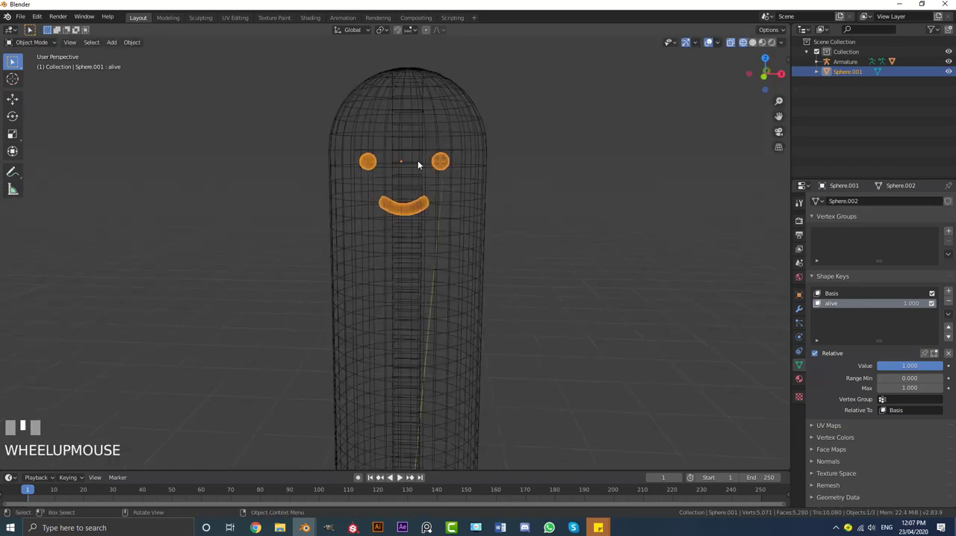
shift+click(416, 108)
key(ctrl+z)
shift+click(417, 112)
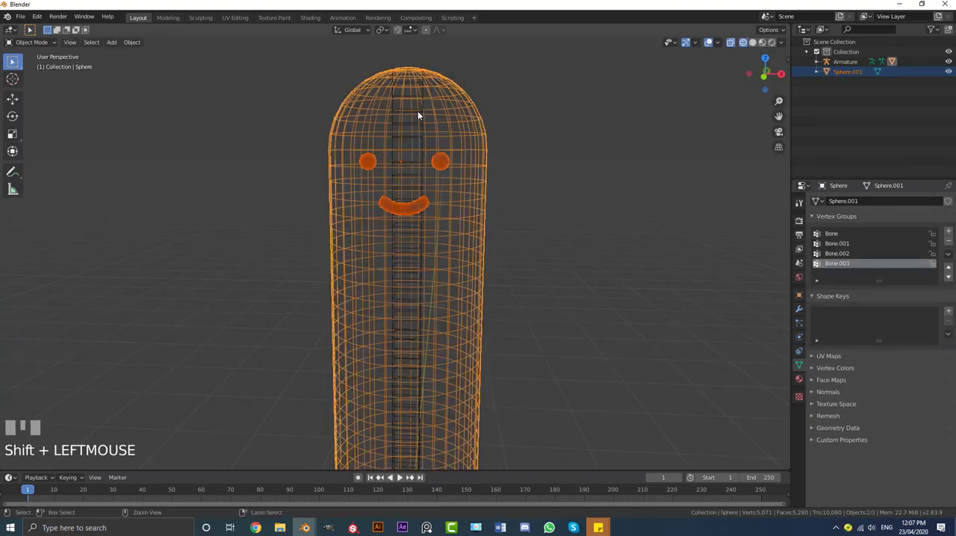
key(ctrl+z)
shift+click(416, 111)
key(ctrl+z)
Select the cactus body mesh and hide it to expose the armature and face
click(458, 116)
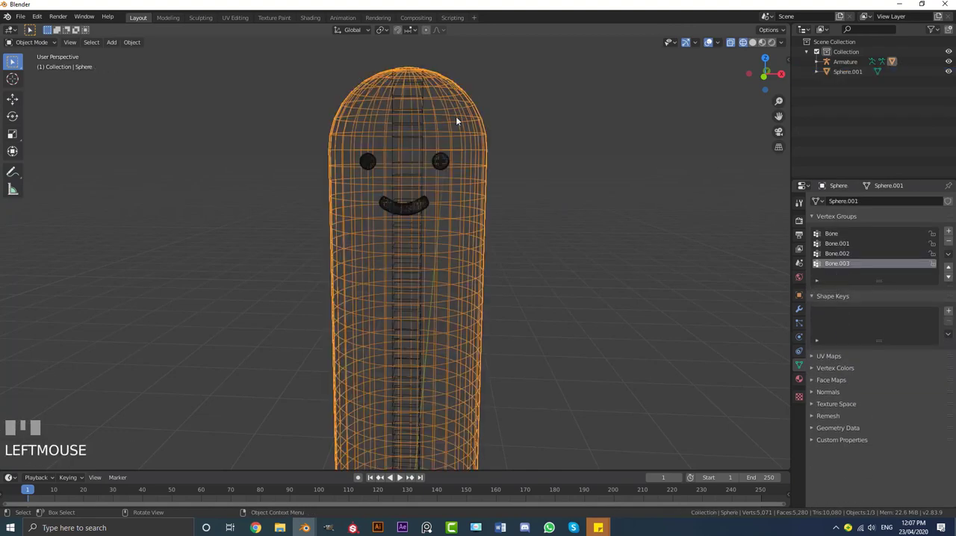
scroll(440, 134, down, 3)
scroll(457, 146, up, 2)
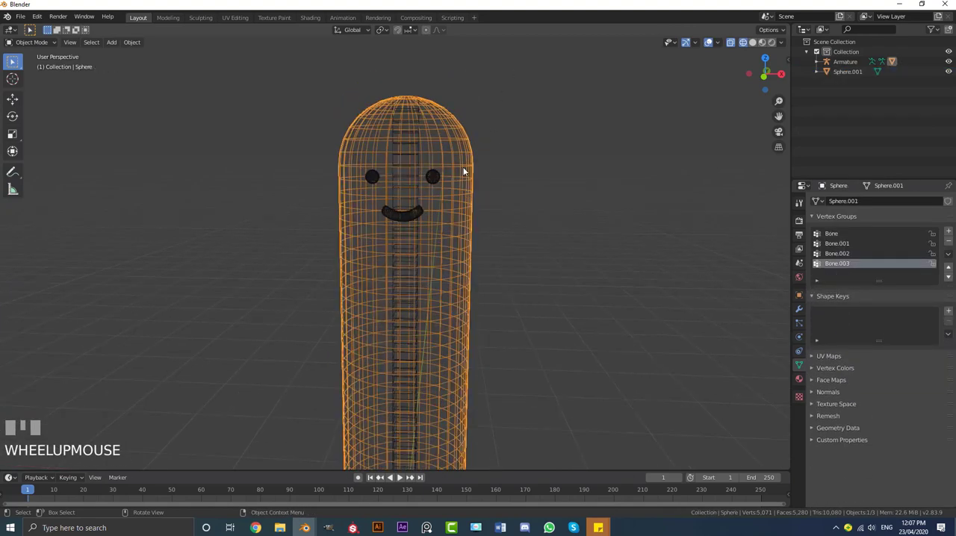
key(h)
Select the face object and then the armature, and switch the armature to Pose Mode
scroll(436, 171, up, 1)
click(457, 153)
shift+middle_drag(457, 153, 431, 209)
shift+click(427, 140)
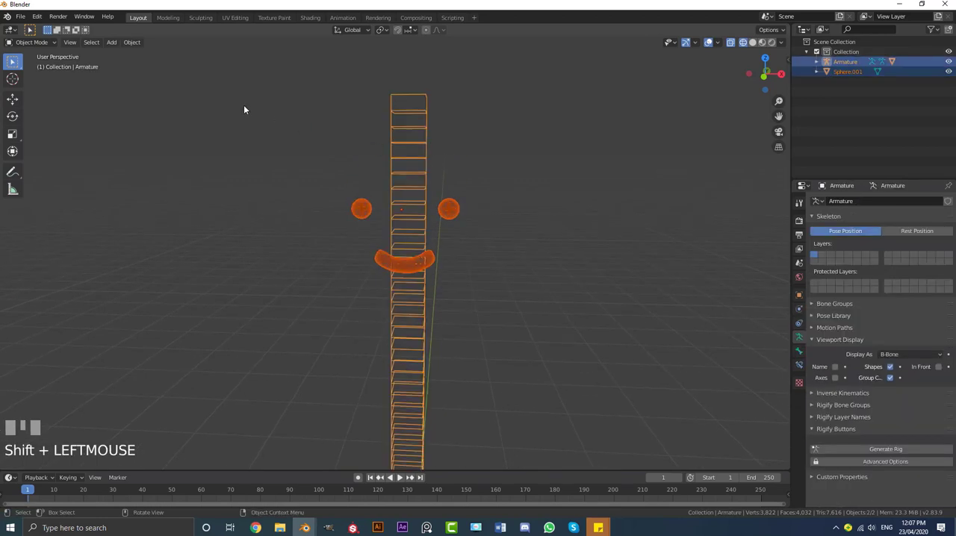
click(43, 43)
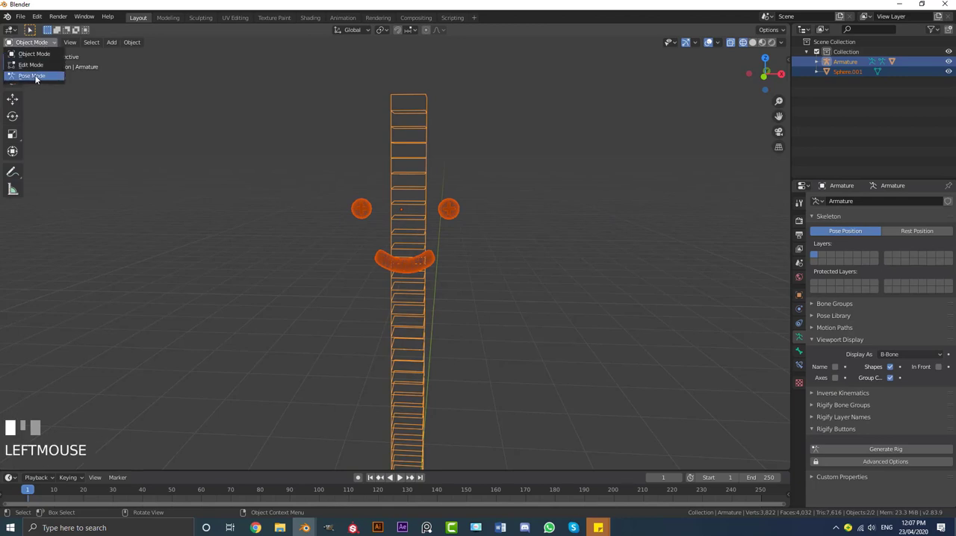
click(33, 76)
Select the topmost bone and parent the face to it with the Bone option
scroll(441, 213, down, 3)
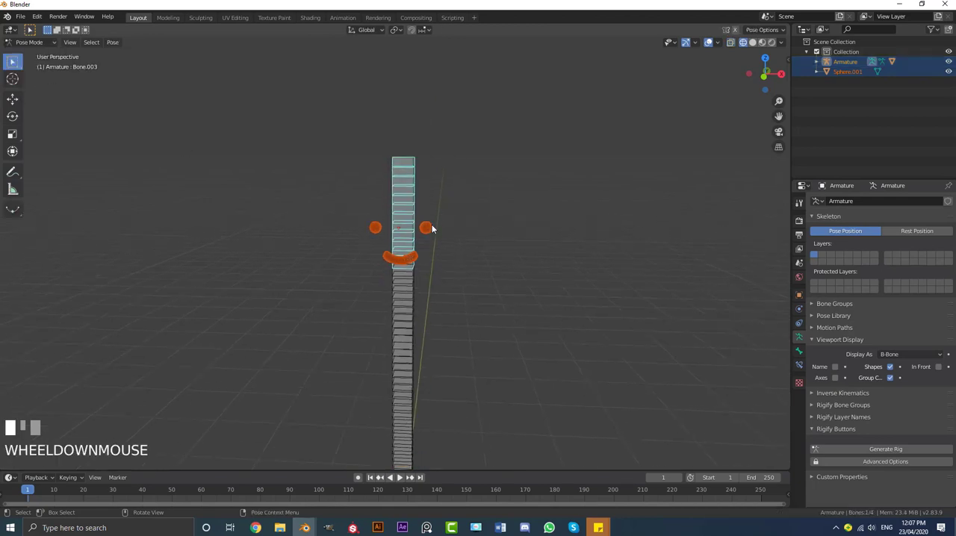
click(413, 180)
key(z)
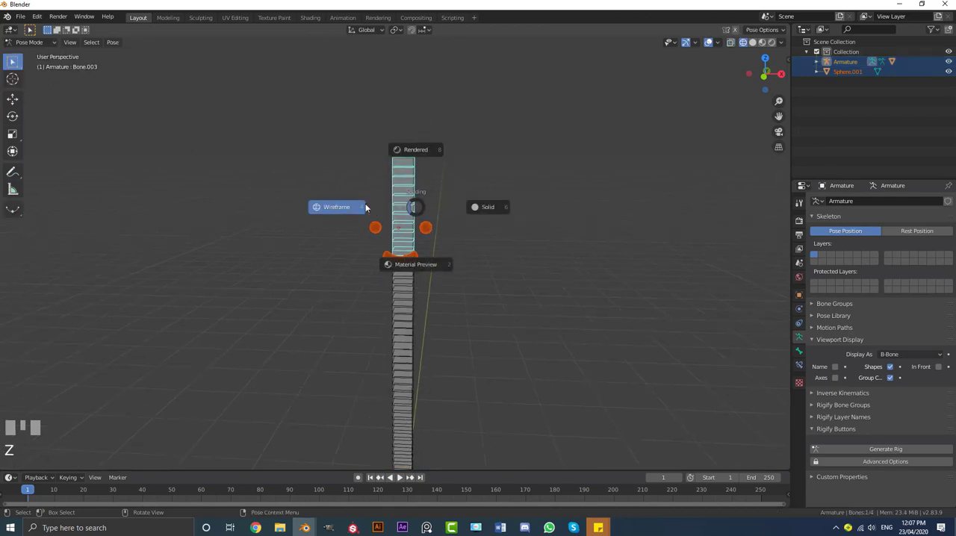
click(406, 302)
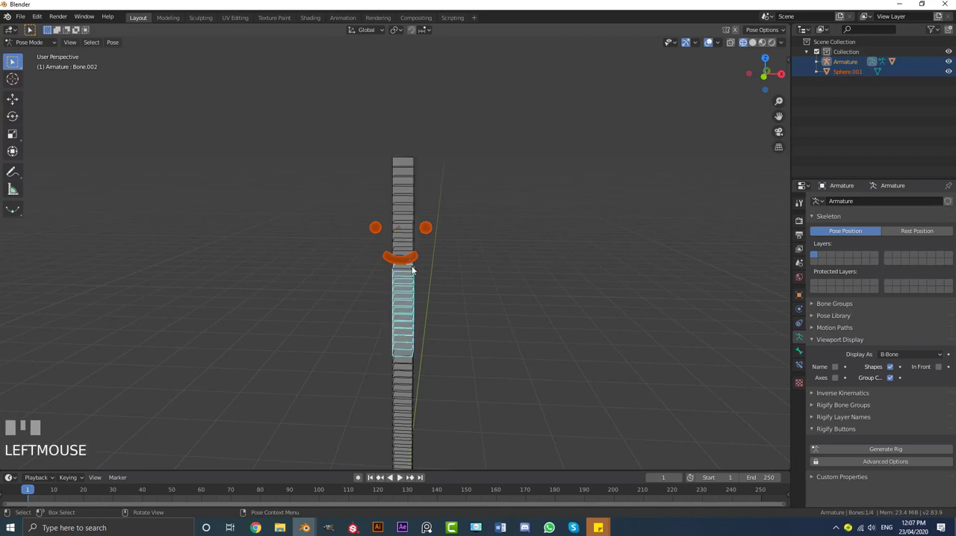
click(409, 185)
scroll(426, 188, up, 2)
key(ctrl+p)
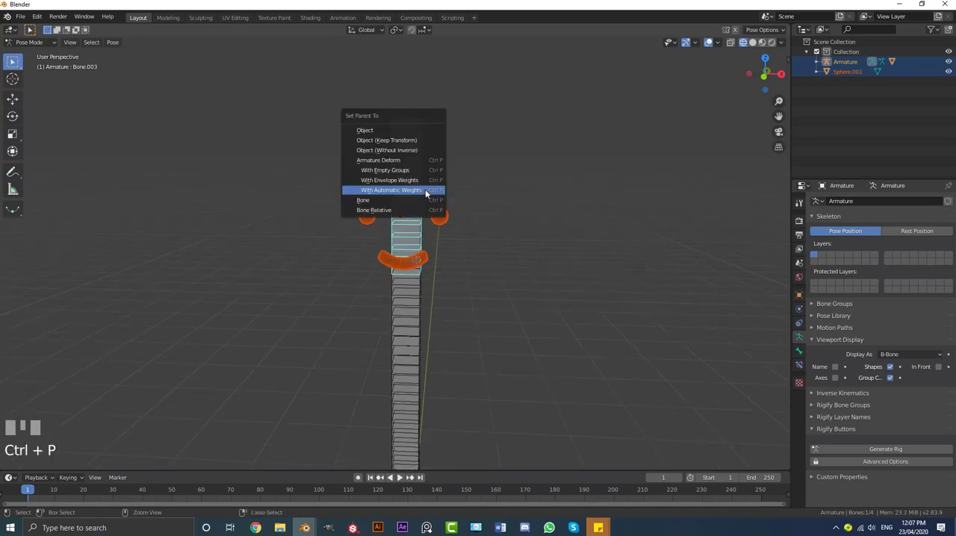
click(373, 200)
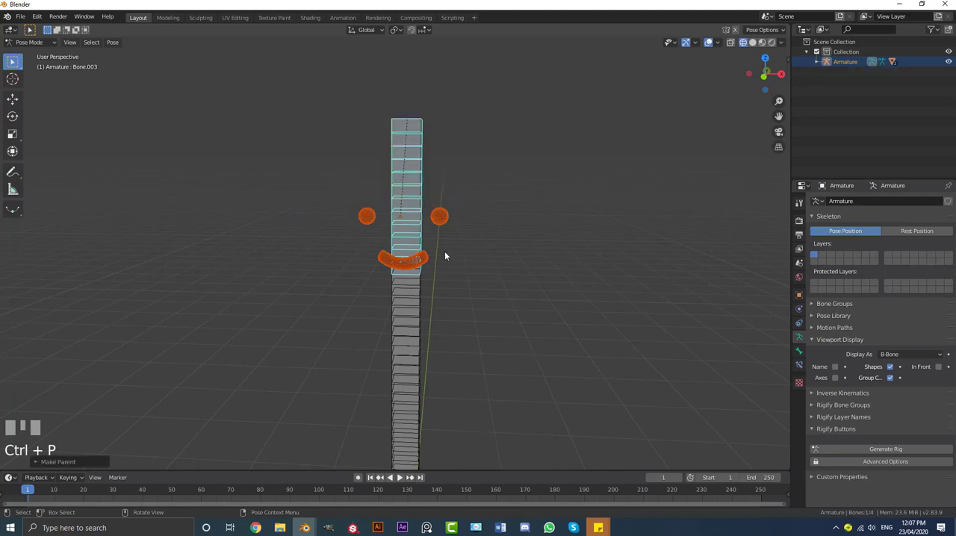
Return to Object Mode, reveal the hidden cactus body and clear the selection
click(28, 44)
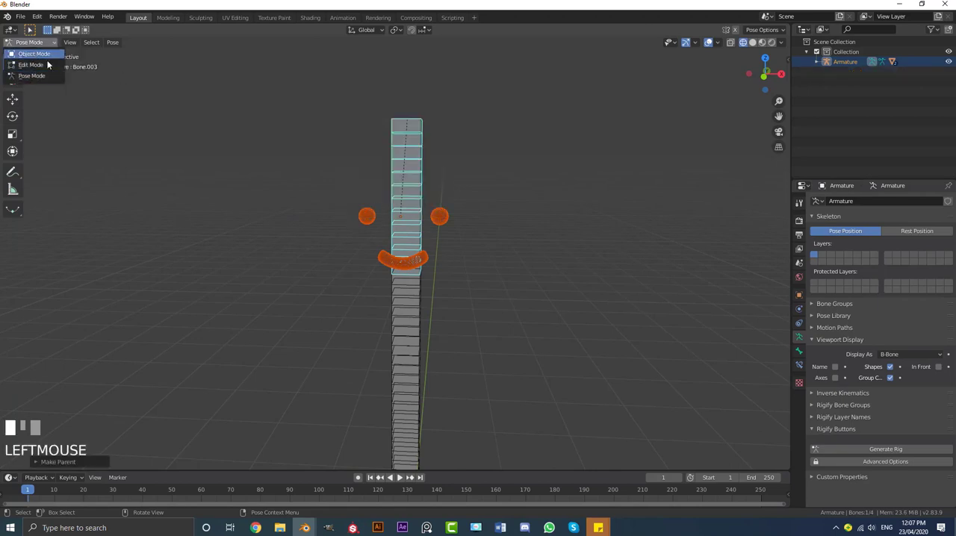
click(33, 54)
key(alt+h)
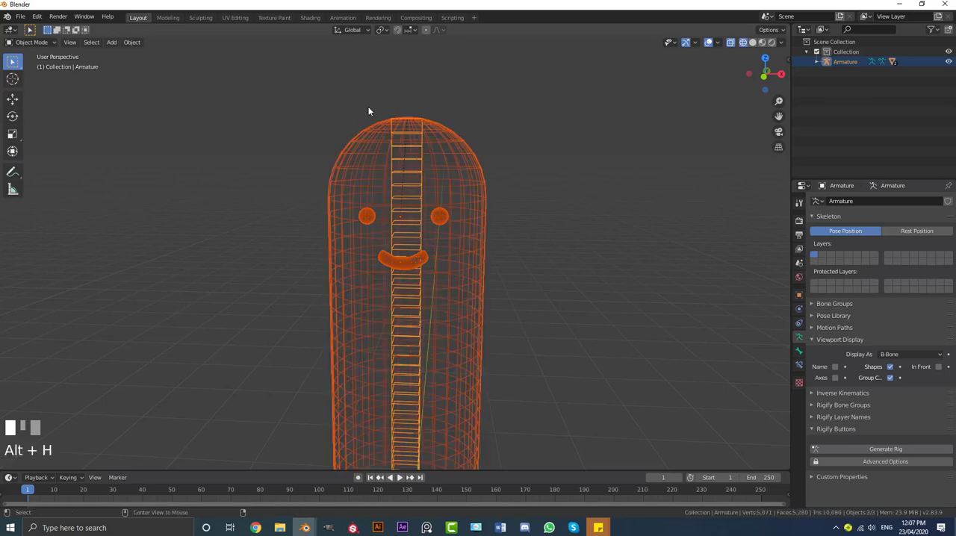
key(a)
key(a)
Put the armature in Pose Mode and, in front view, test the deformation by rotating the bone just below the face, cancelling the rotation
click(423, 142)
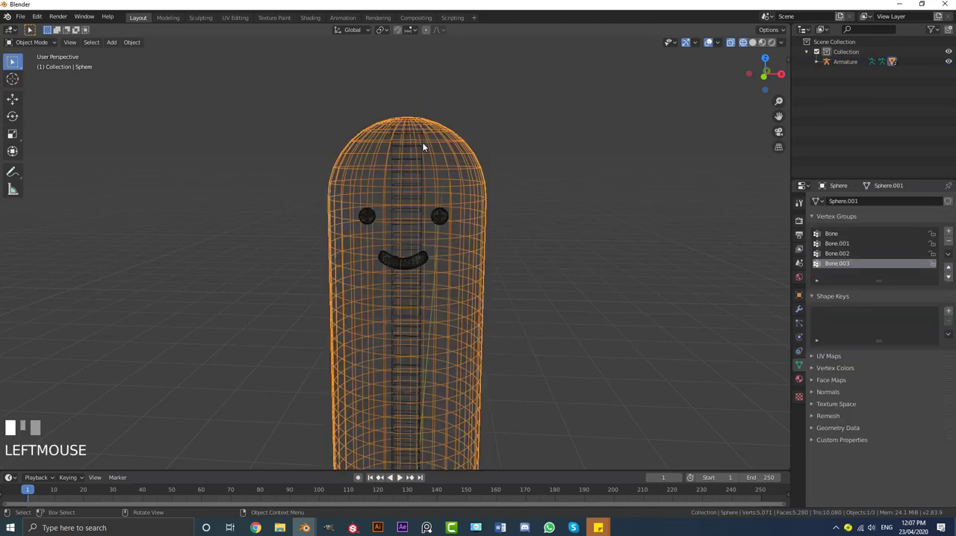
click(423, 144)
click(28, 42)
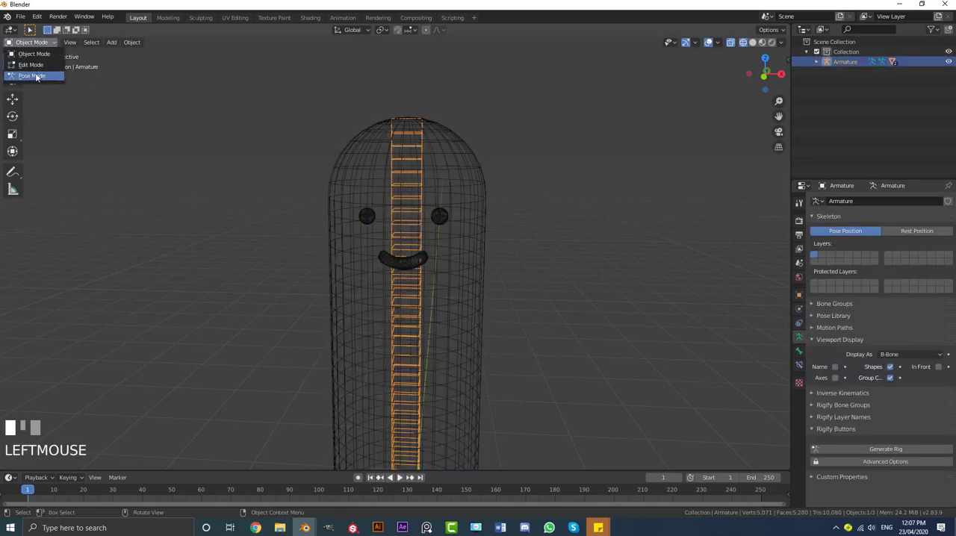
click(33, 76)
key(KP_1)
shift+middle_drag(373, 257, 411, 263)
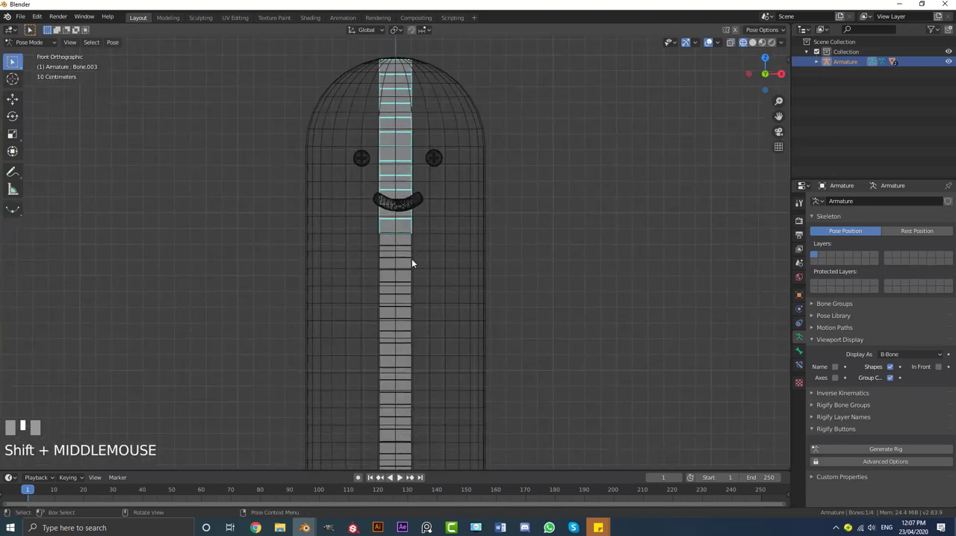
click(410, 271)
scroll(411, 272, down, 3)
key(r)
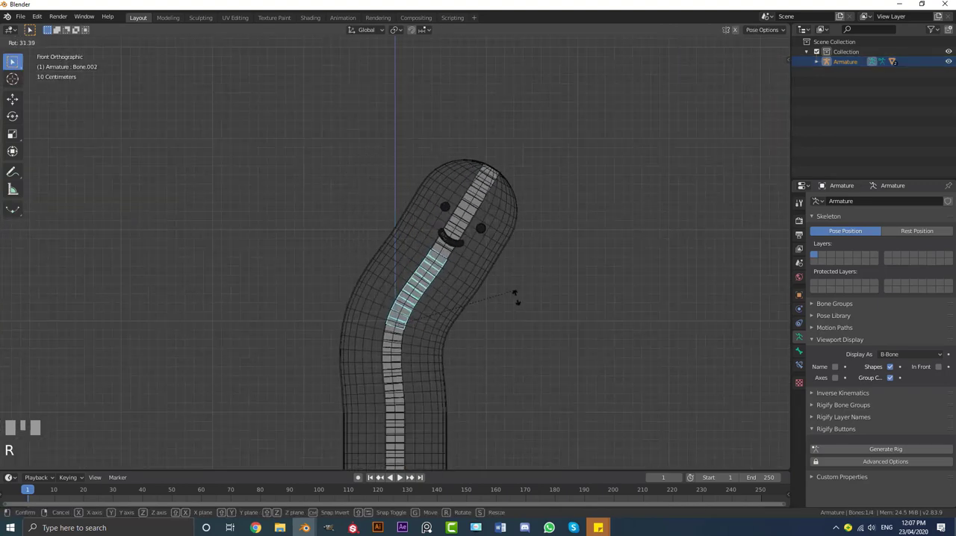
right_click(448, 252)
Test how the face follows the topmost bone by rotating that bone, cancelling each rotation
click(395, 179)
key(r)
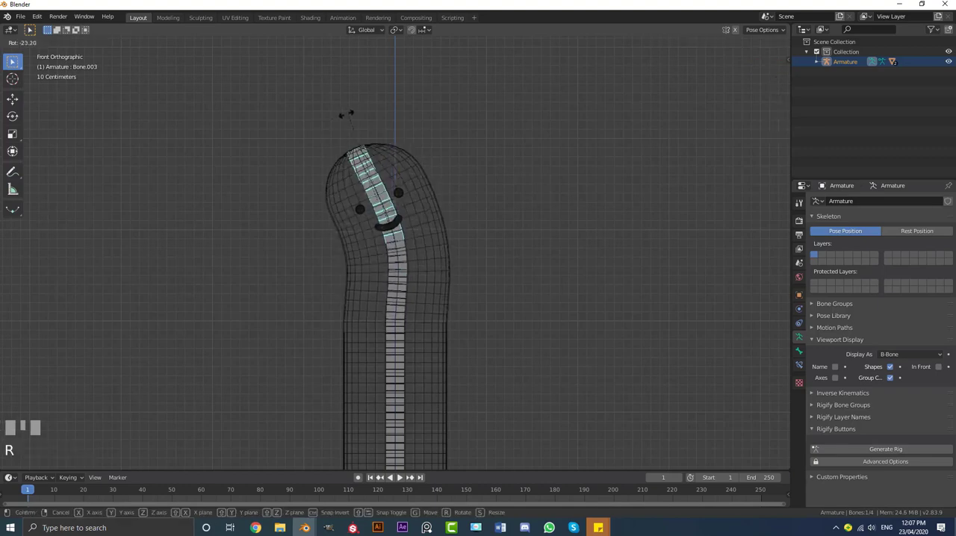
right_click(542, 248)
click(407, 207)
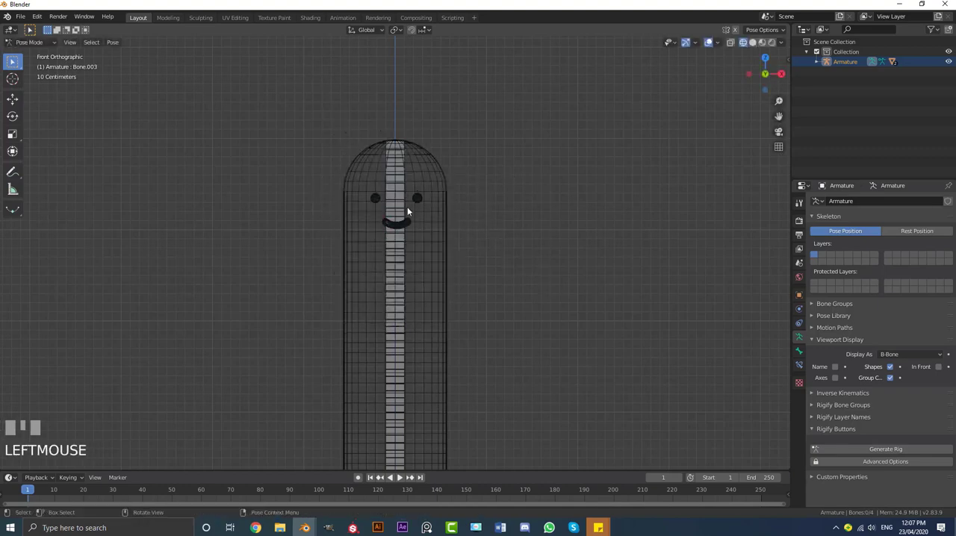
click(407, 173)
scroll(448, 202, down, 4)
key(r)
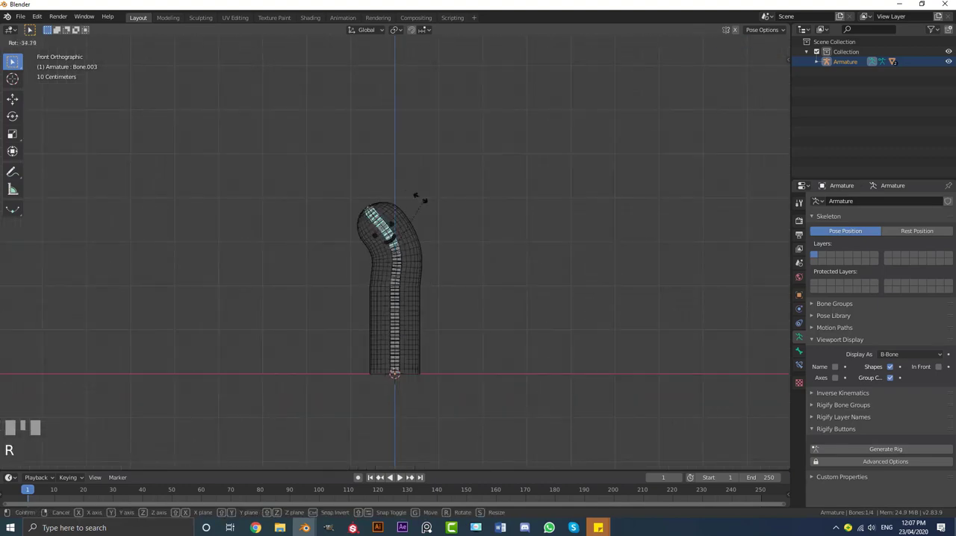
right_click(396, 321)
Test the lower body bend by rotating the second bone from the base, and cancel the rotation
click(396, 321)
scroll(419, 284, up, 2)
key(r)
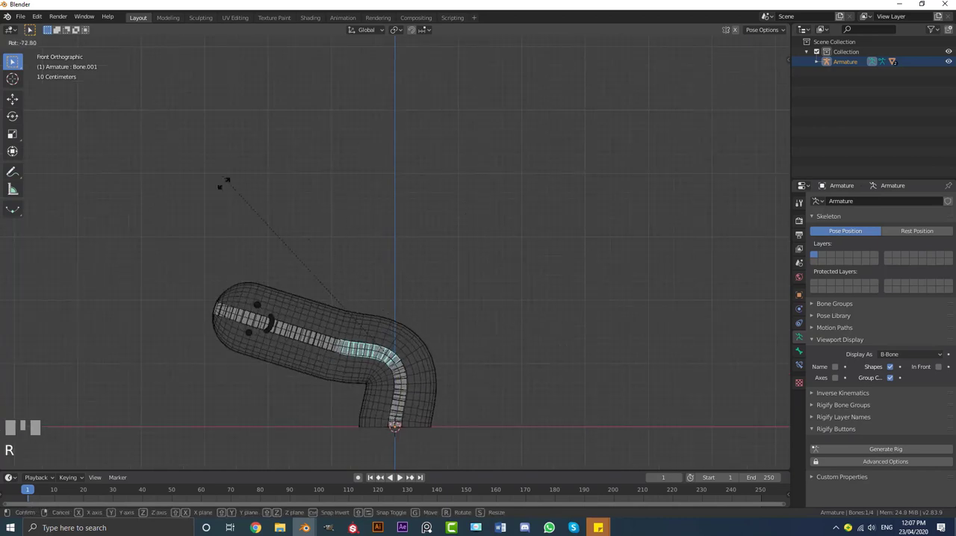
right_click(516, 260)
Return to Object Mode with nothing selected and display the cactus in solid shading
click(30, 42)
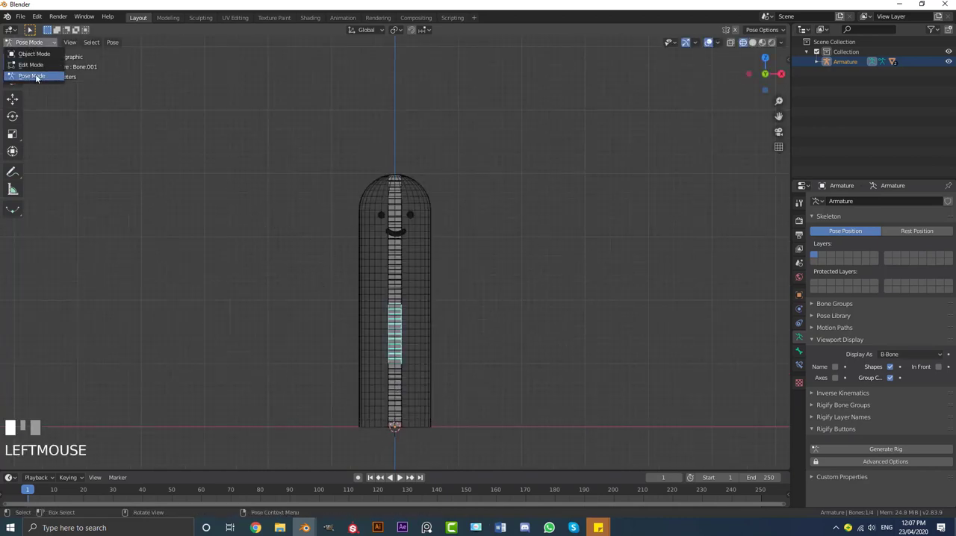
click(26, 52)
scroll(408, 244, down, 5)
key(alt+a)
scroll(427, 273, up, 3)
middle_drag(408, 244, 453, 273)
key(z)
click(479, 260)
scroll(440, 271, up, 2)
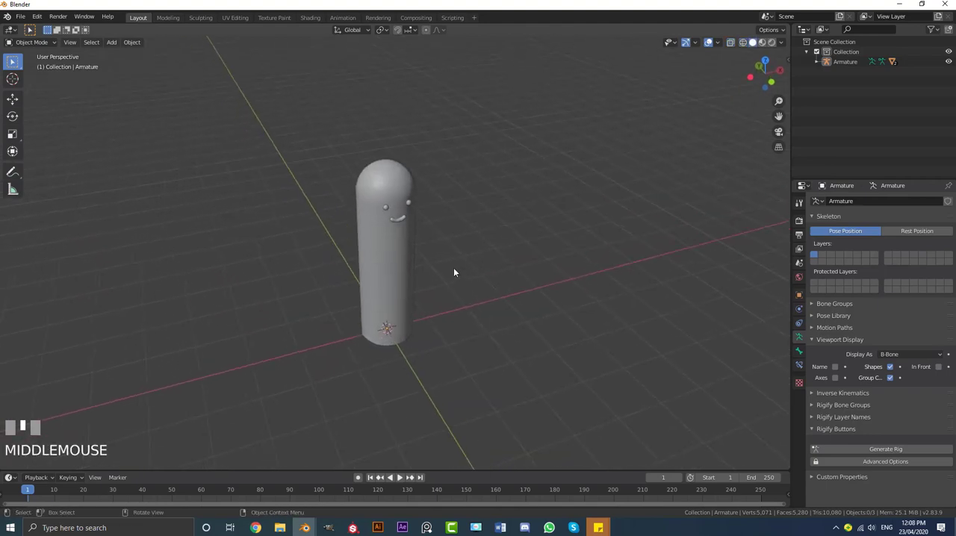
Add a mesh circle at the cactus base and scale it down in Edit Mode until it is slightly wider than the body
key(shift+a)
mouse_move(451, 269)
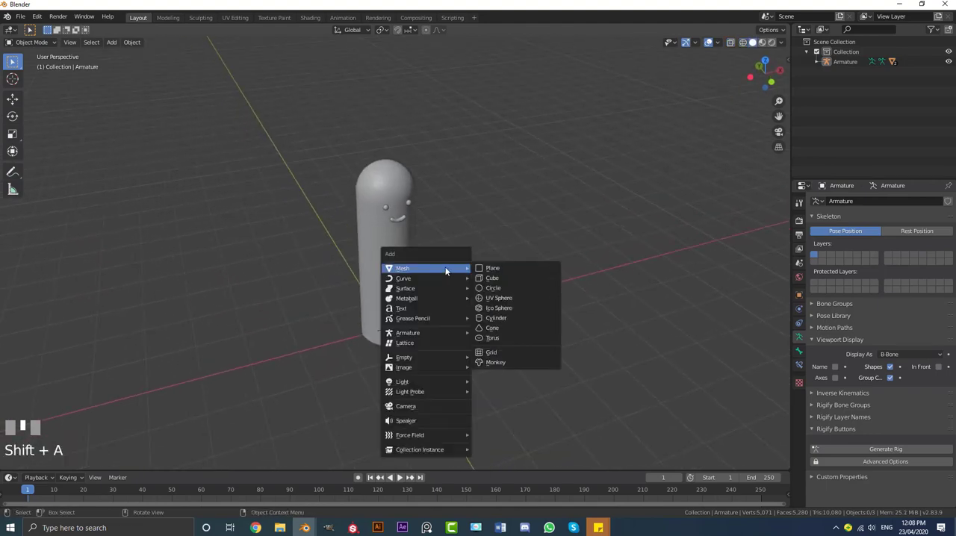
click(493, 289)
shift+middle_drag(493, 294, 467, 284)
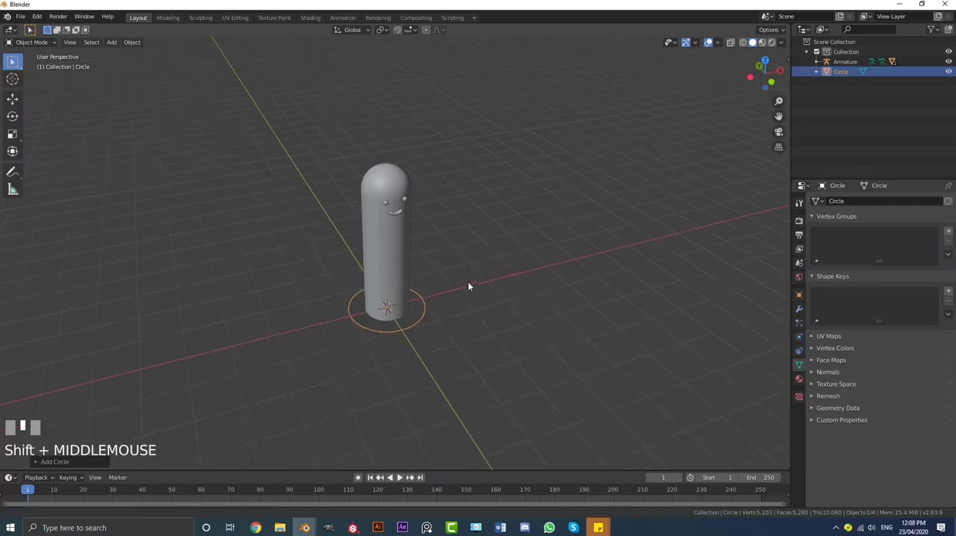
scroll(476, 301, up, 3)
key(Tab)
scroll(500, 340, up, 2)
key(s)
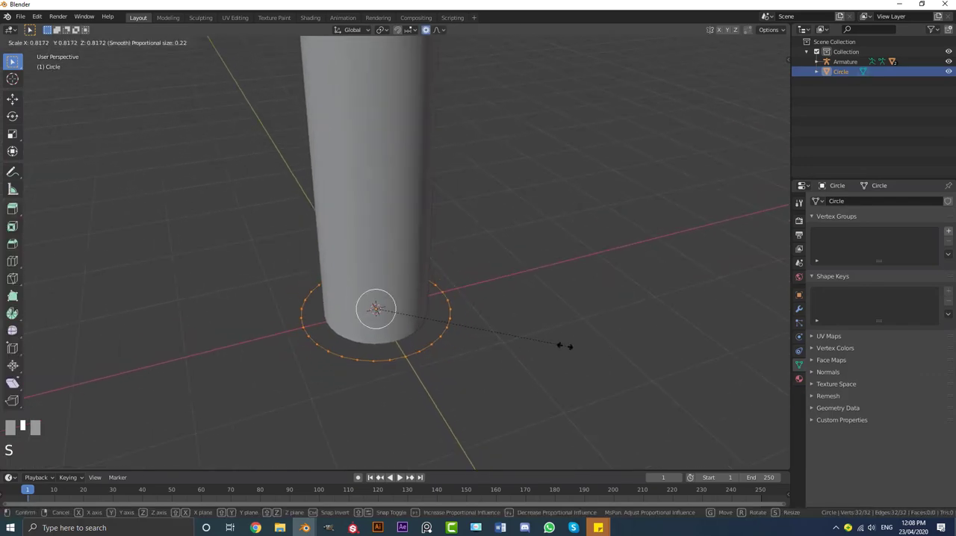
click(551, 343)
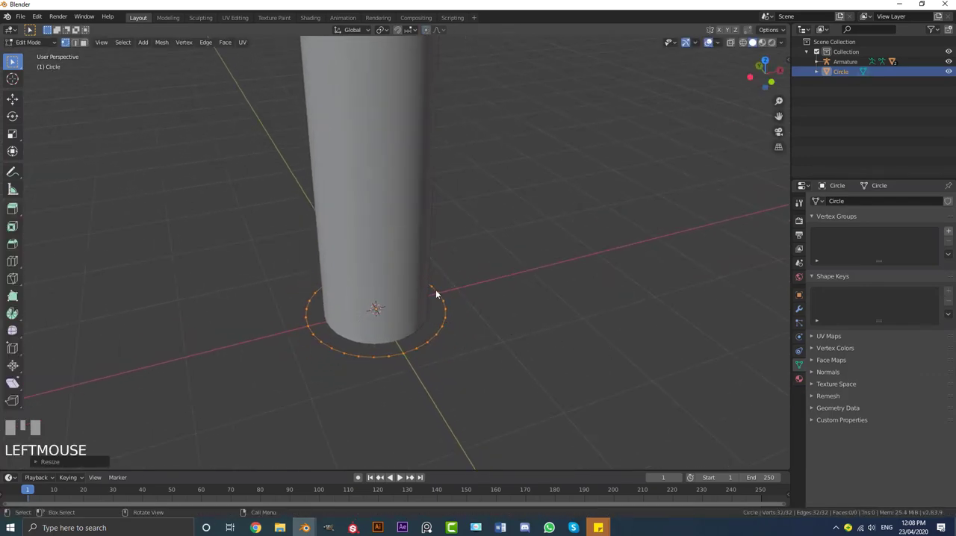
In front view, extrude the circle upward around the lower body and scale the top edge out by about 1.33 to form a flared pot
key(KP_1)
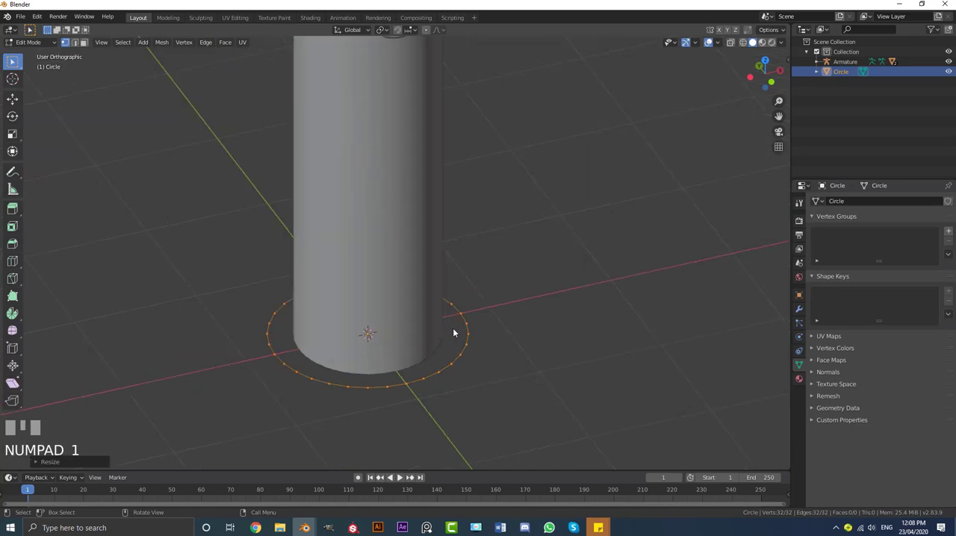
scroll(453, 328, down, 4)
key(e)
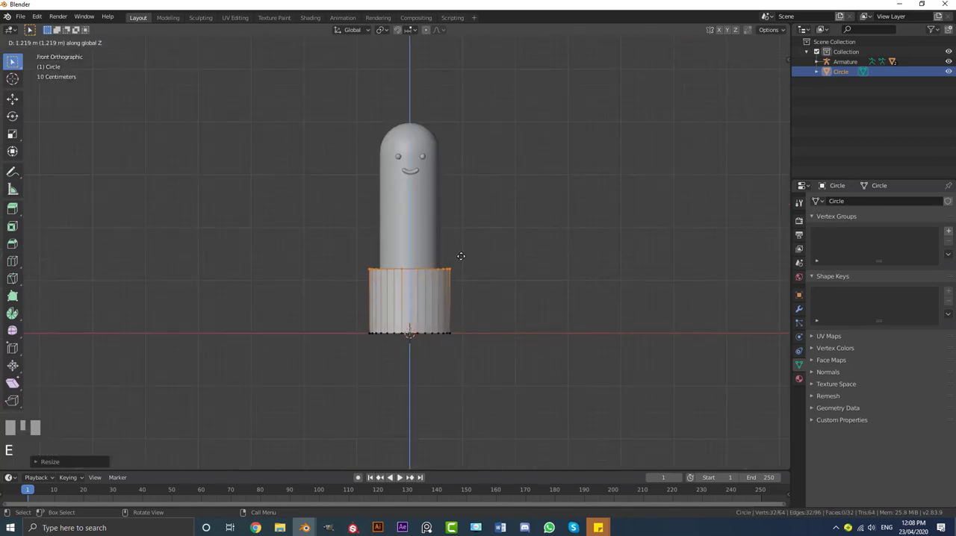
key(s)
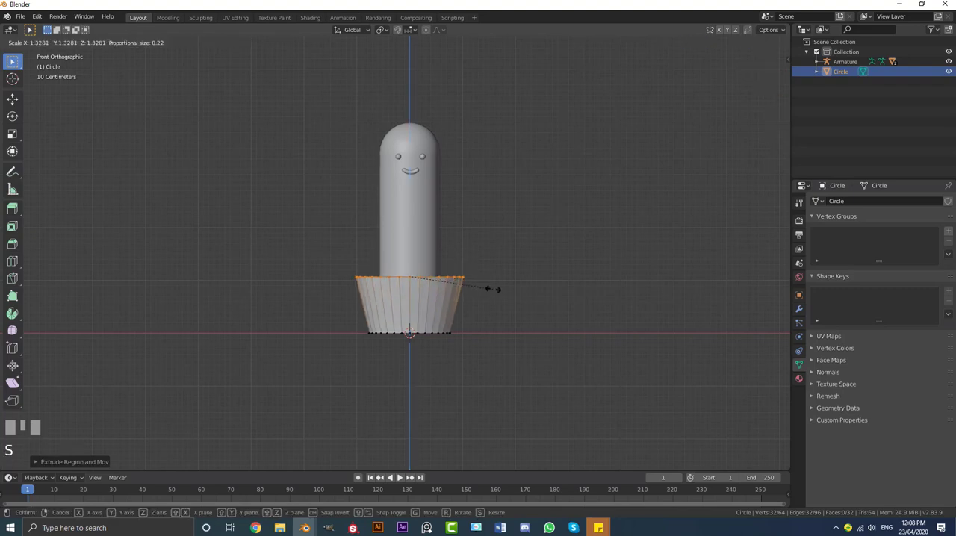
click(468, 278)
middle_drag(468, 277, 454, 297)
Build a thick pot rim by extruding the top edge outward, straight up, and back inward at a scale of about 0.78
scroll(479, 300, up, 2)
scroll(457, 297, up, 2)
key(e)
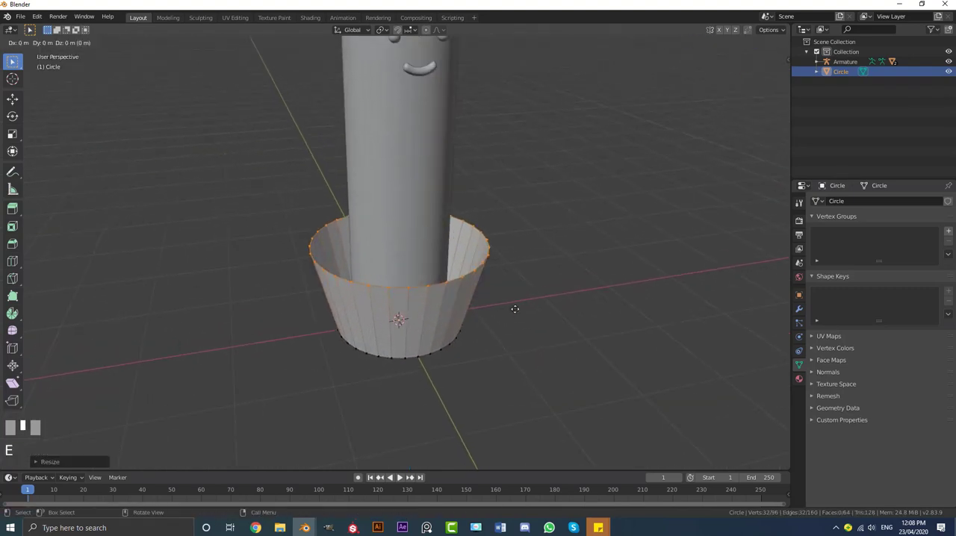
key(s)
click(526, 321)
key(e)
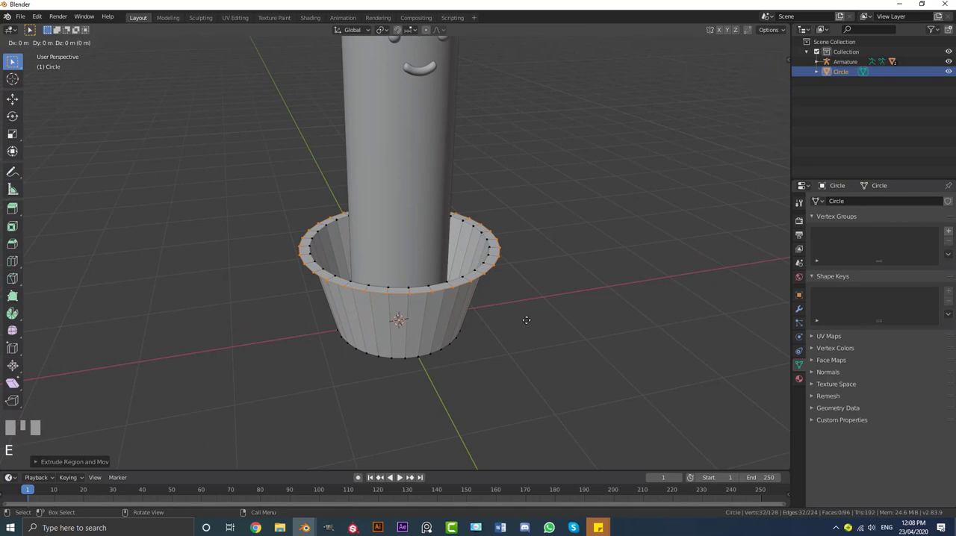
click(555, 307)
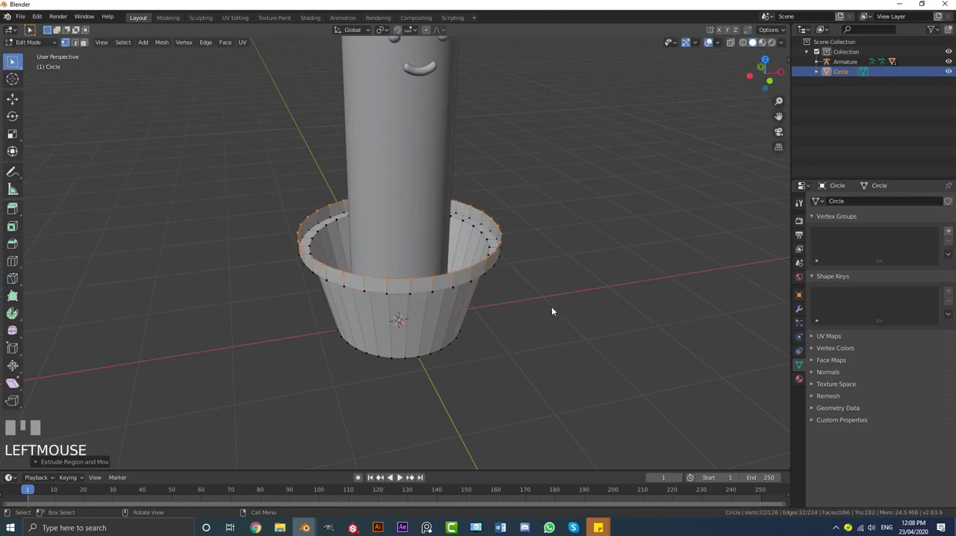
key(s)
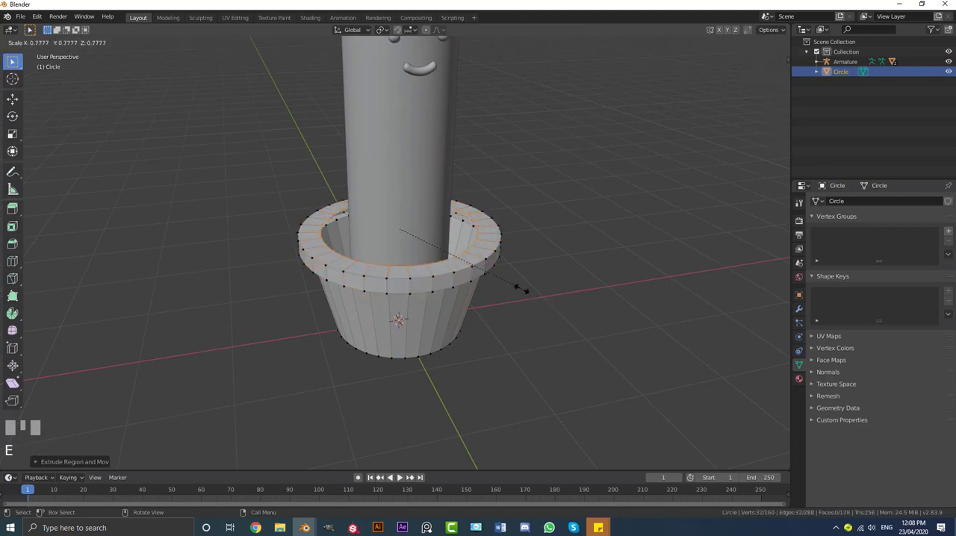
click(521, 286)
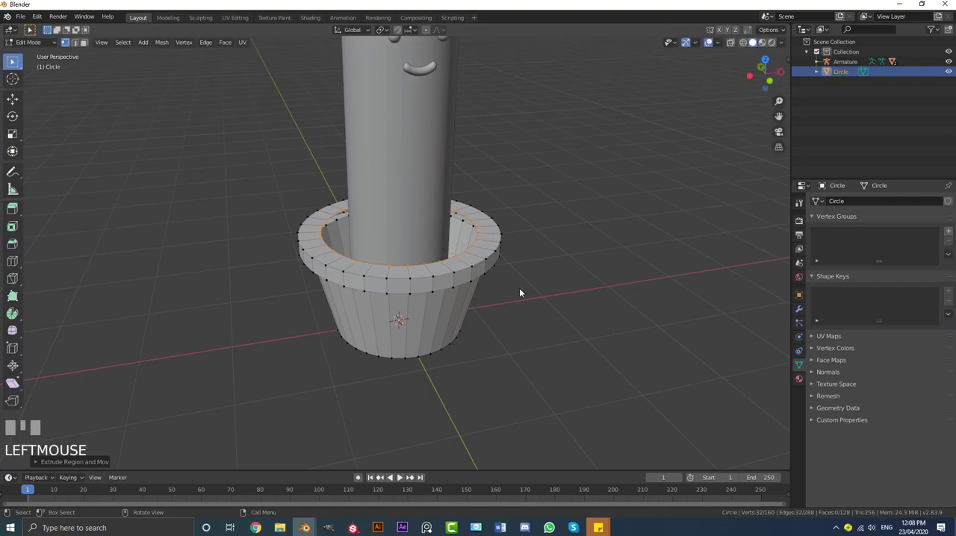
In front-view wireframe, extrude the rim's inner edge down about 0.18 m, and extrude it again to just above the pot's base
key(KP_1)
key(z)
scroll(454, 323, up, 2)
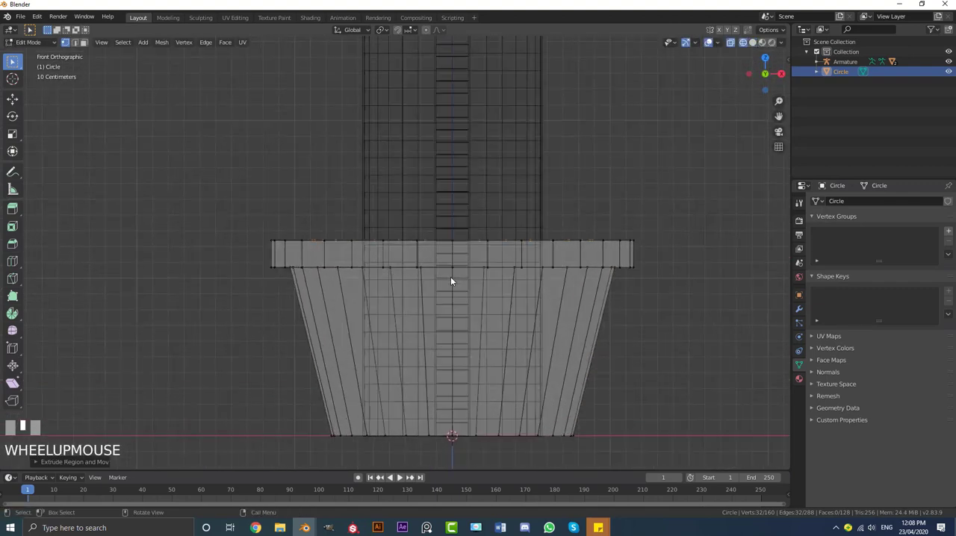
key(e)
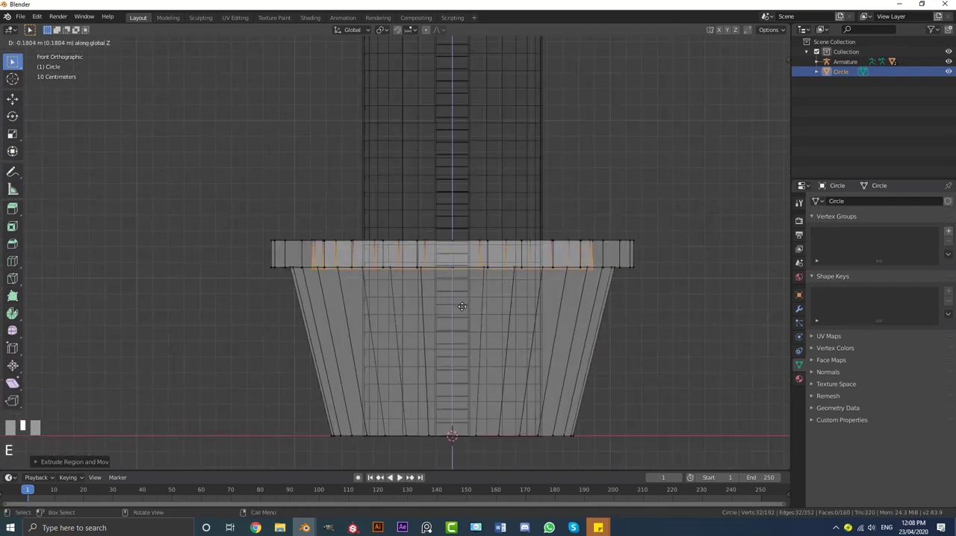
click(463, 306)
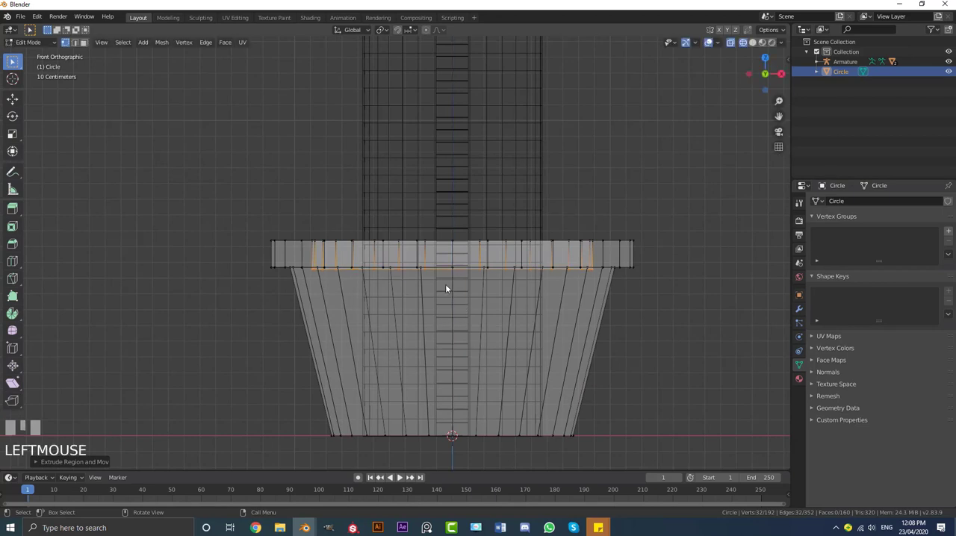
key(e)
key(z)
click(473, 433)
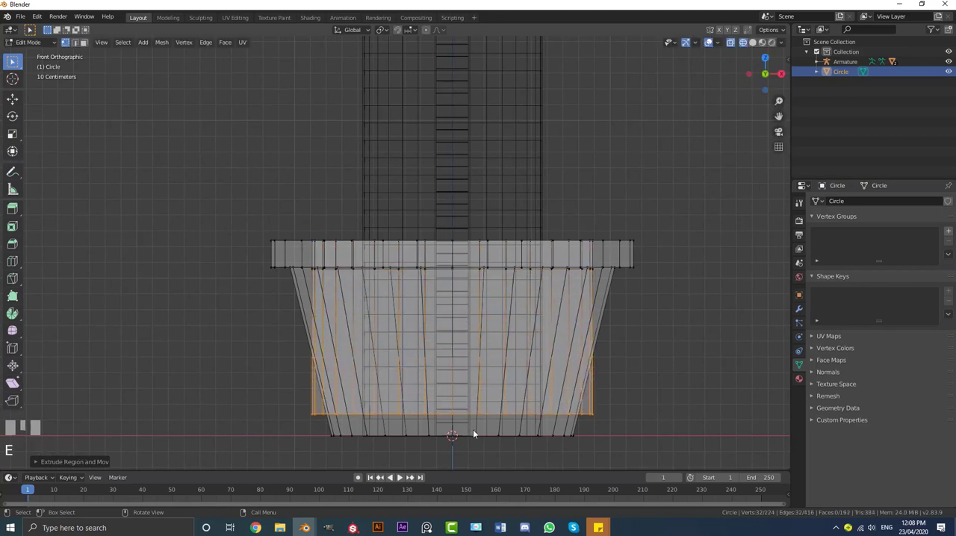
Scale the inner wall's lower edge inward to follow the pot's outer taper, and return to Solid shading
key(s)
click(626, 402)
key(z)
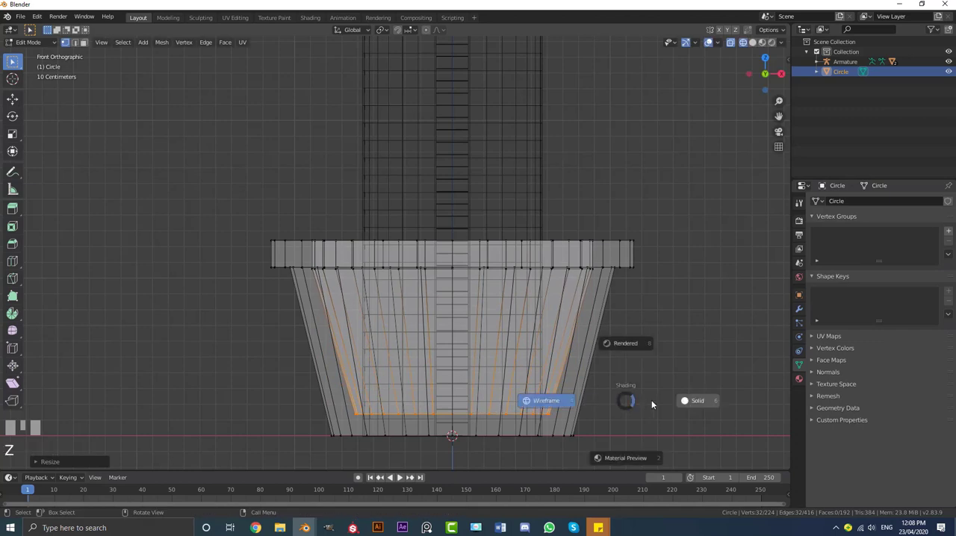
click(685, 404)
Add a loop cut around the middle of the rim's outer face and scale it outward slightly to round the rim
middle_drag(482, 255, 417, 246)
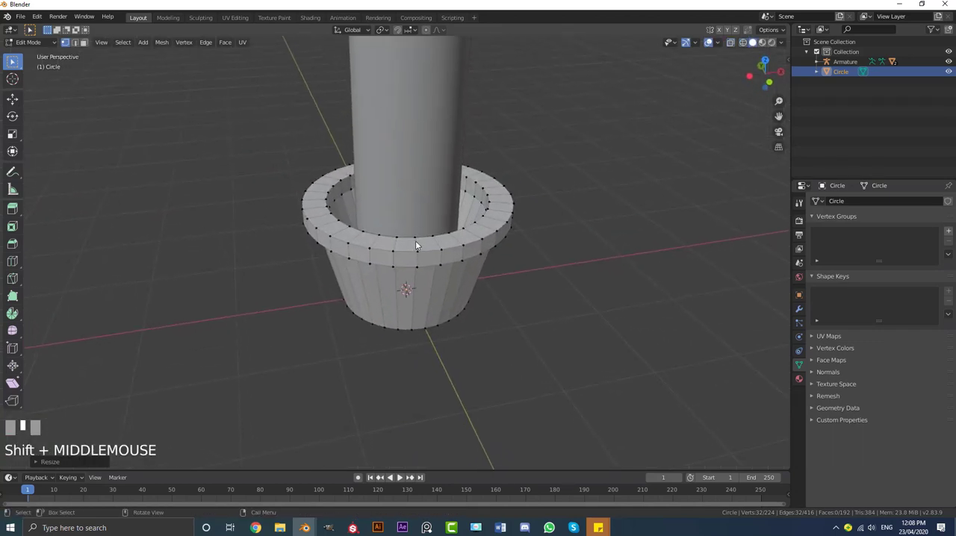
scroll(329, 260, up, 2)
key(ctrl+r)
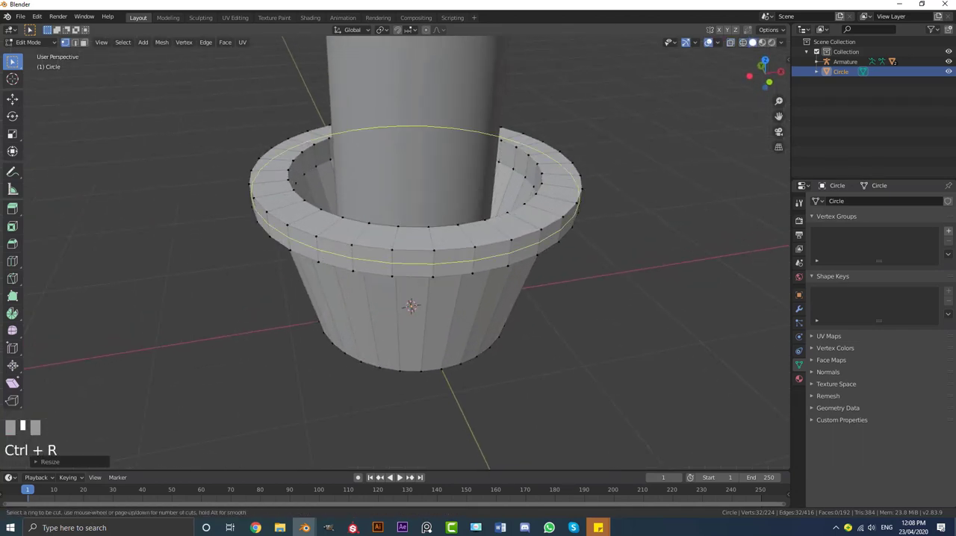
click(321, 259)
key(s)
click(457, 384)
Add two supporting loop cuts around the pot's outer wall, one just below the rim and one just above the base
middle_drag(459, 386, 393, 293)
key(ctrl+r)
click(397, 348)
click(401, 265)
key(ctrl+r)
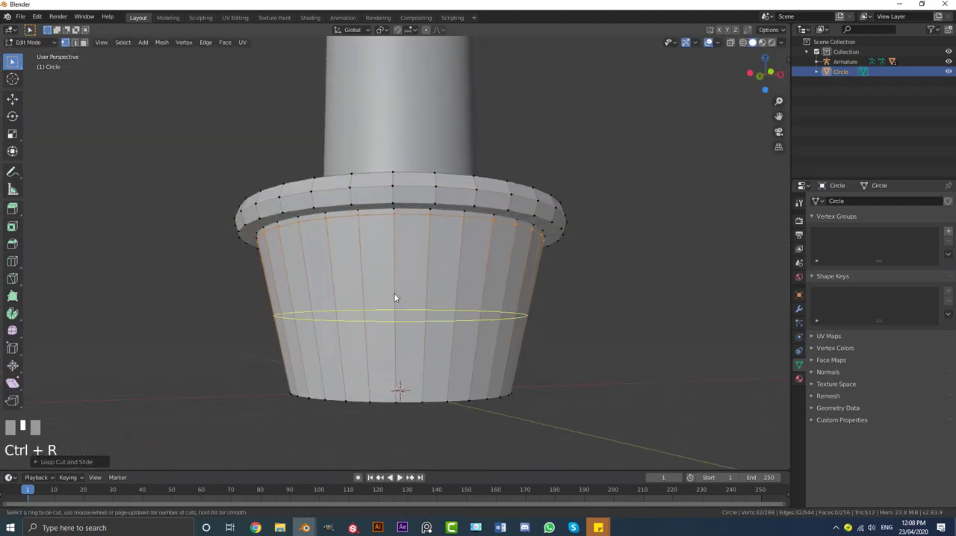
click(394, 293)
click(394, 292)
key(g)
key(g)
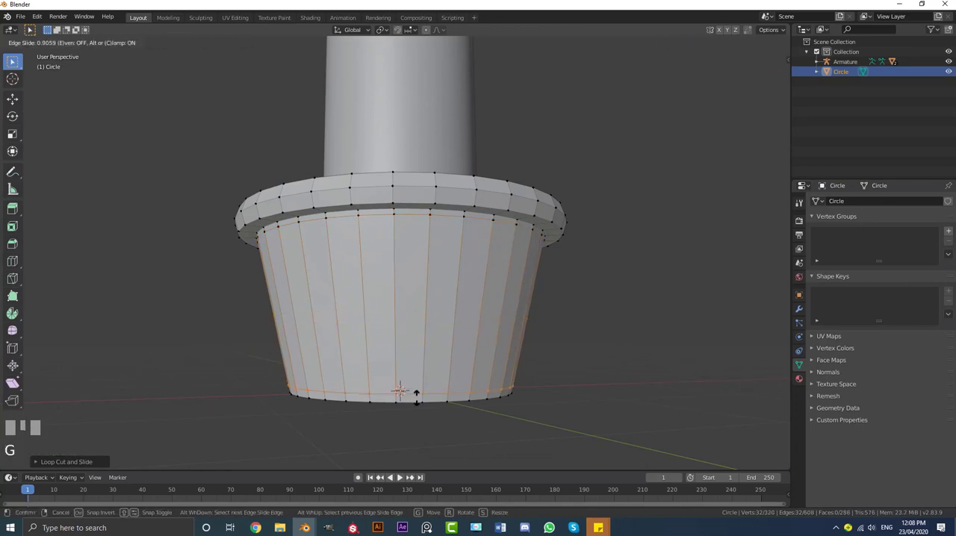
click(416, 396)
Scale the pot's bottom edge loop in slightly, then extrude it inward to form the underside
middle_drag(416, 396, 417, 346)
scroll(416, 348, down, 2)
key(alt+a)
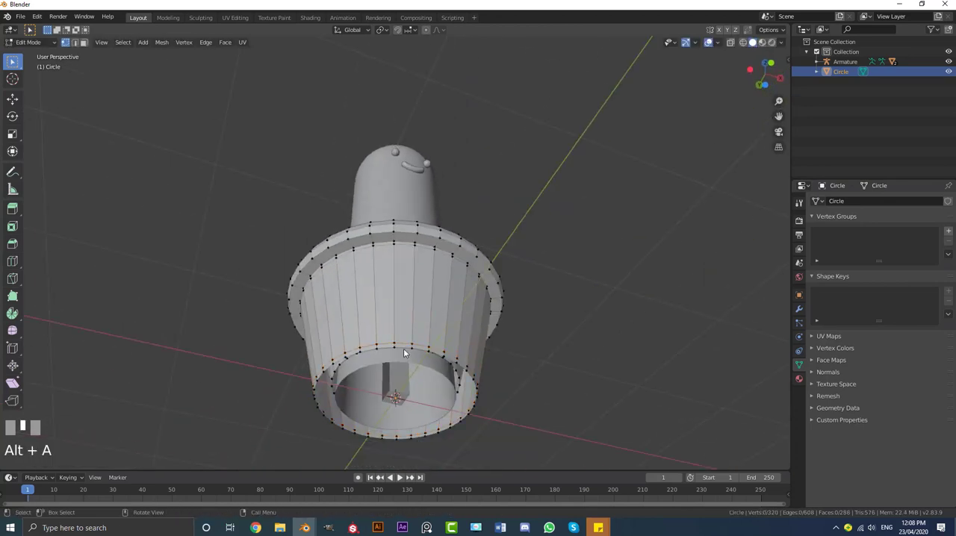
alt+shift+click(407, 352)
alt+shift+click(459, 407)
scroll(593, 358, up, 2)
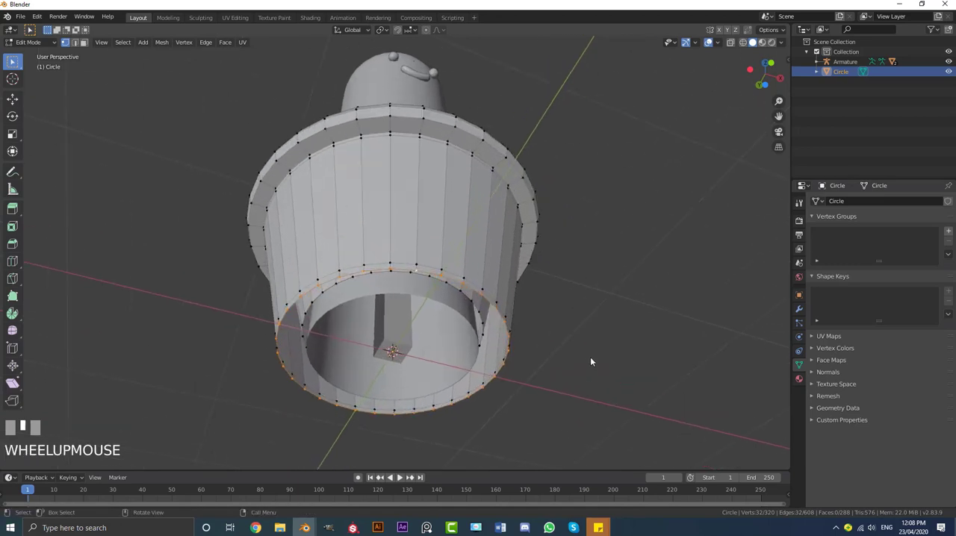
key(s)
click(582, 357)
key(e)
key(s)
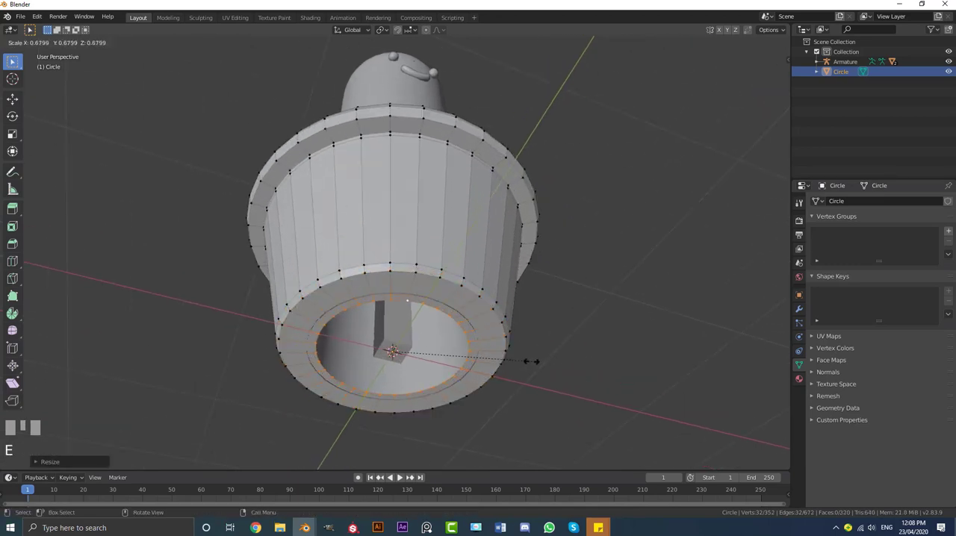
click(389, 188)
In Object Mode, add a Subdivision Surface modifier to the pot and apply Shade Smooth
middle_drag(389, 188, 405, 156)
key(Tab)
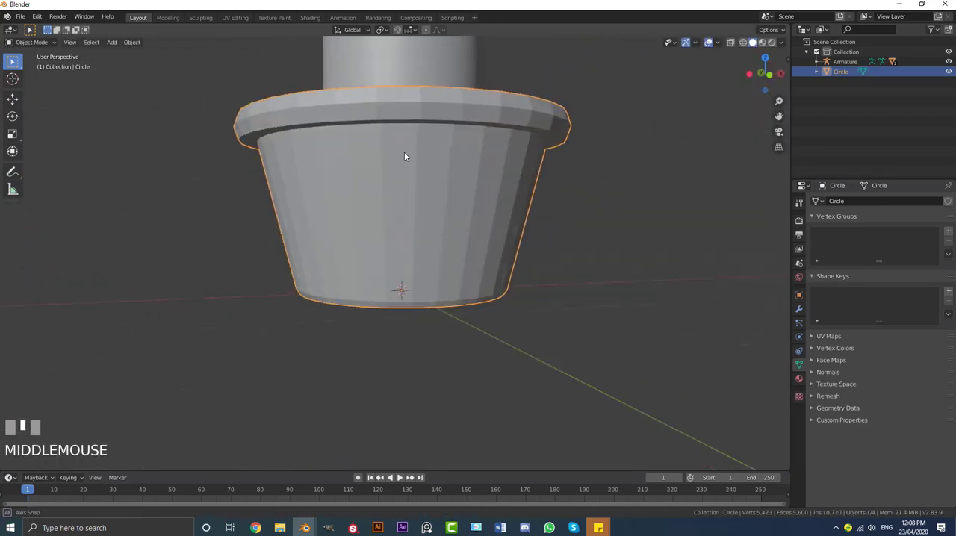
scroll(240, 69, down, 3)
click(798, 308)
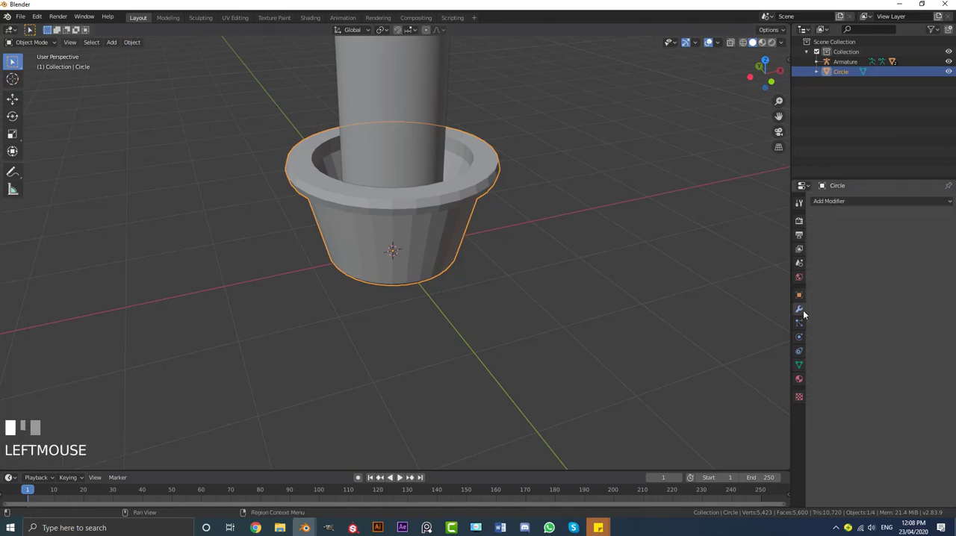
click(835, 200)
click(770, 366)
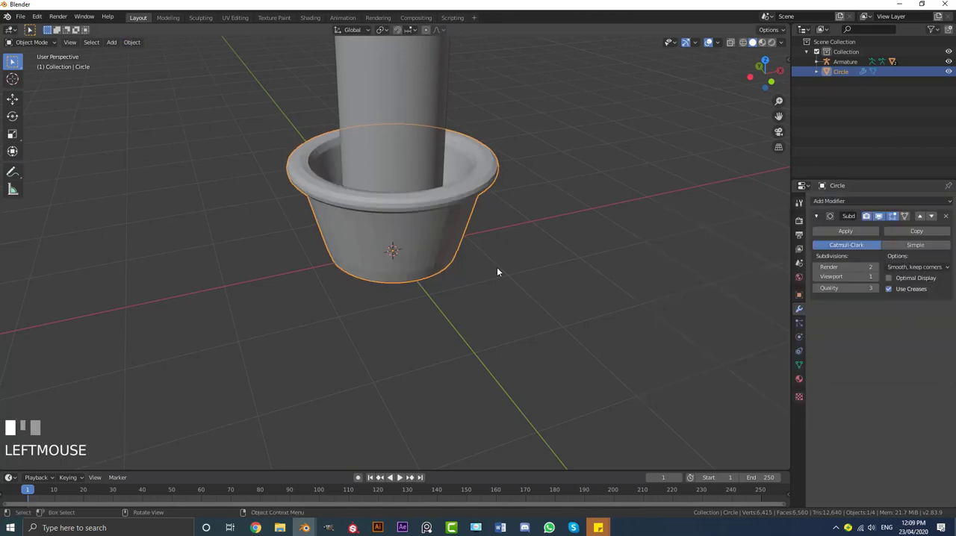
click(132, 44)
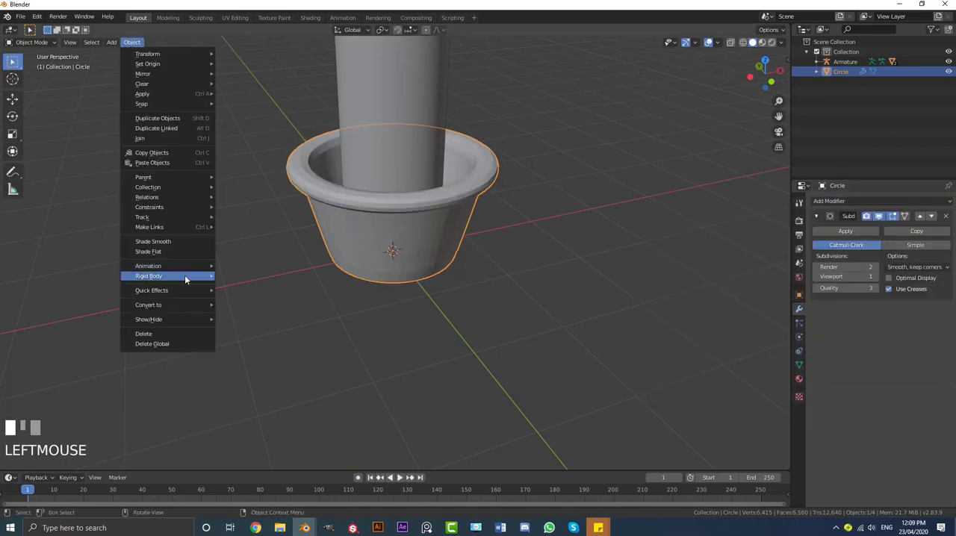
click(164, 242)
Add a mesh plane under the pot and scale it up into a large floor around the cactus
middle_drag(388, 224, 420, 251)
scroll(423, 258, down, 4)
key(a)
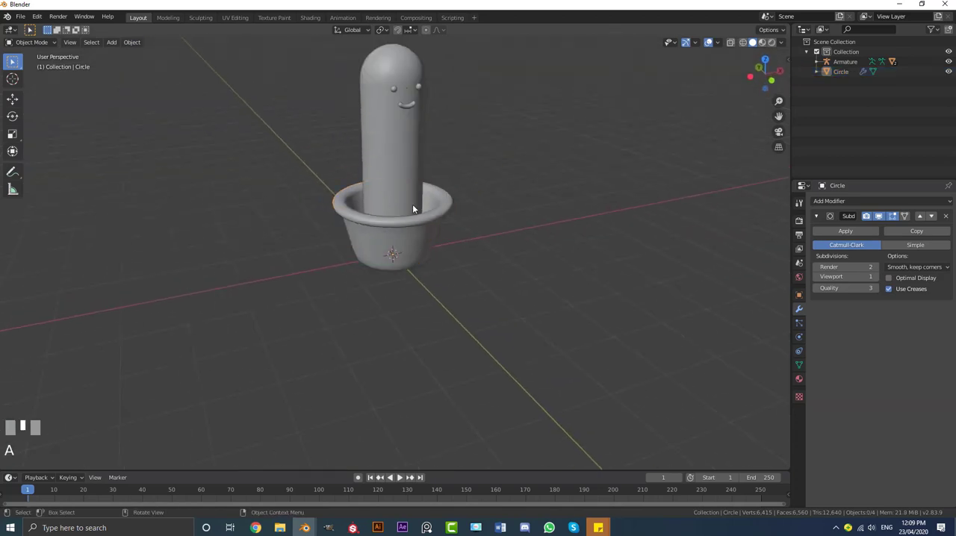
mouse_move(413, 209)
shift+middle_down()
mouse_move(423, 221)
mouse_move(399, 187)
mouse_move(421, 203)
shift+middle_up()
key(shift+a)
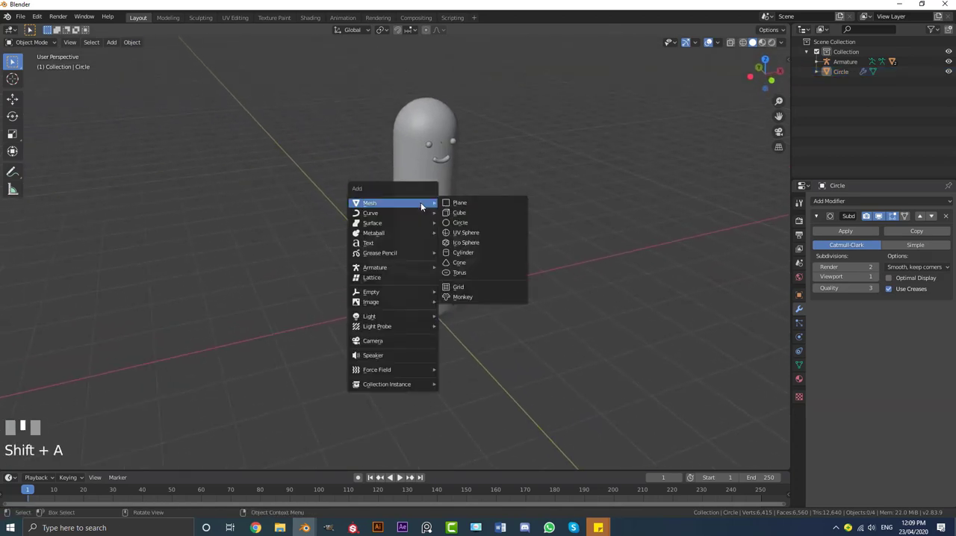
click(455, 203)
scroll(463, 228, down, 3)
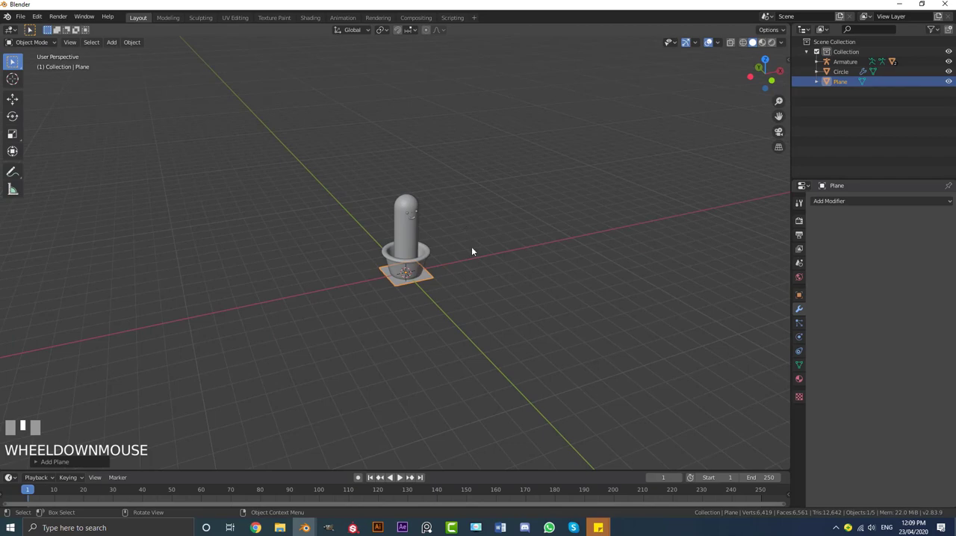
key(s)
click(424, 303)
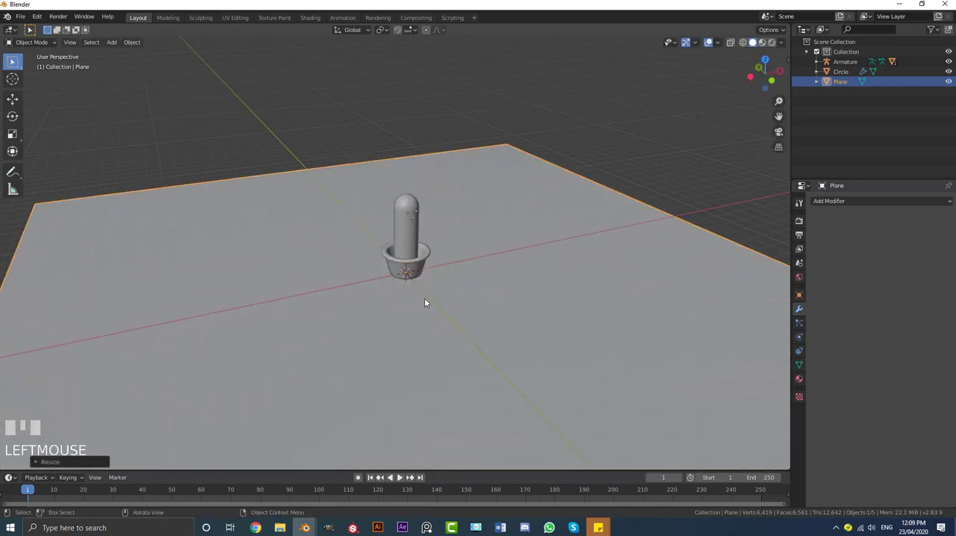
Add a camera angled down at the potted cactus and look through it
middle_drag(470, 283, 433, 249)
scroll(448, 247, up, 2)
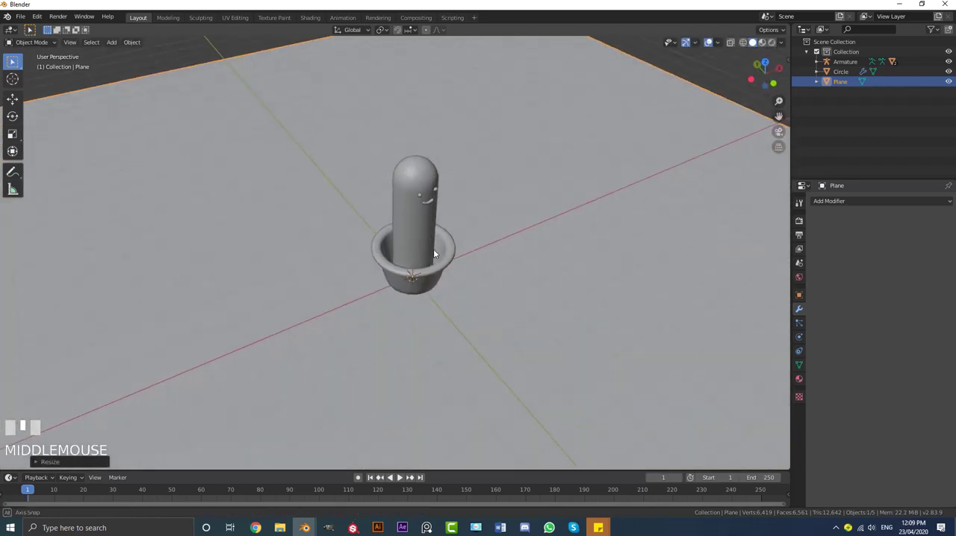
scroll(441, 249, up, 3)
shift+middle_drag(519, 240, 484, 301)
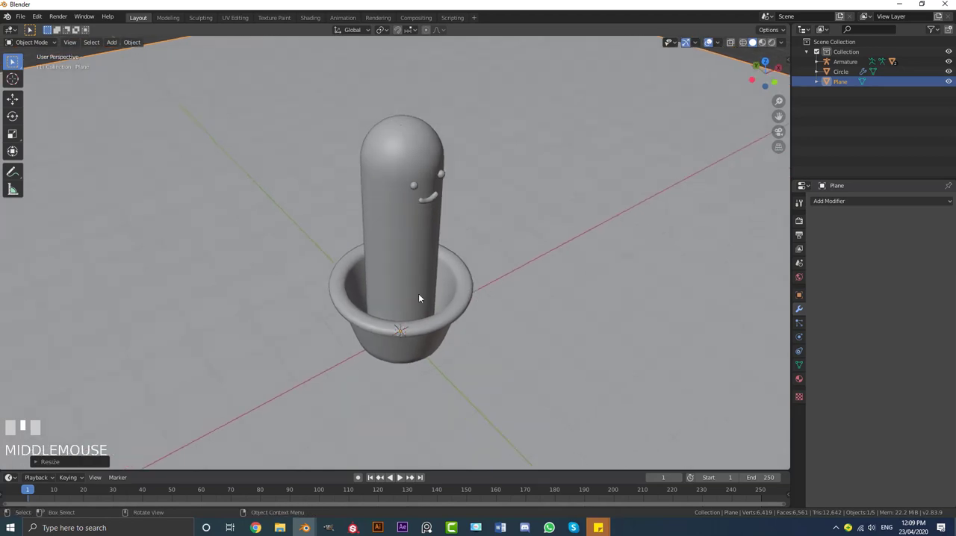
scroll(421, 305, down, 2)
middle_drag(420, 304, 446, 284)
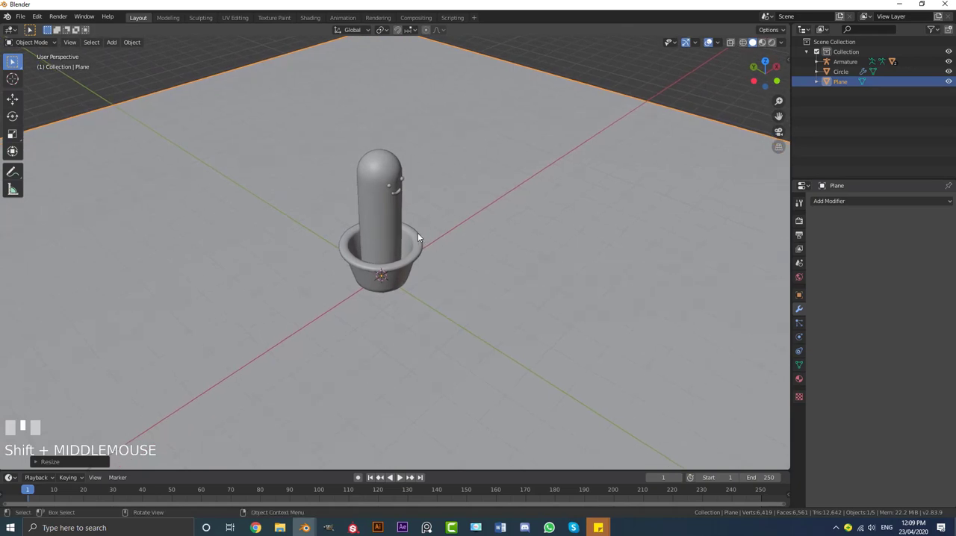
key(shift+a)
click(394, 356)
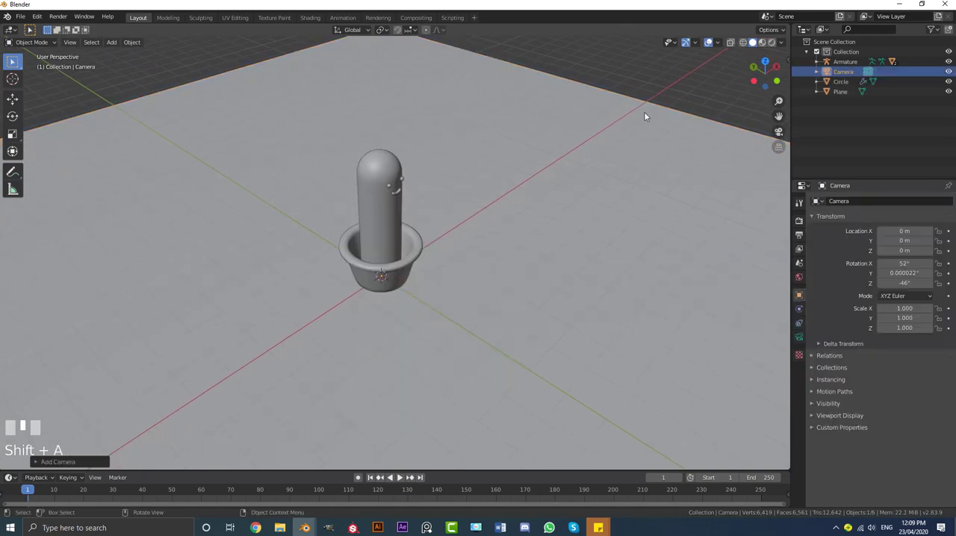
key(KP_0)
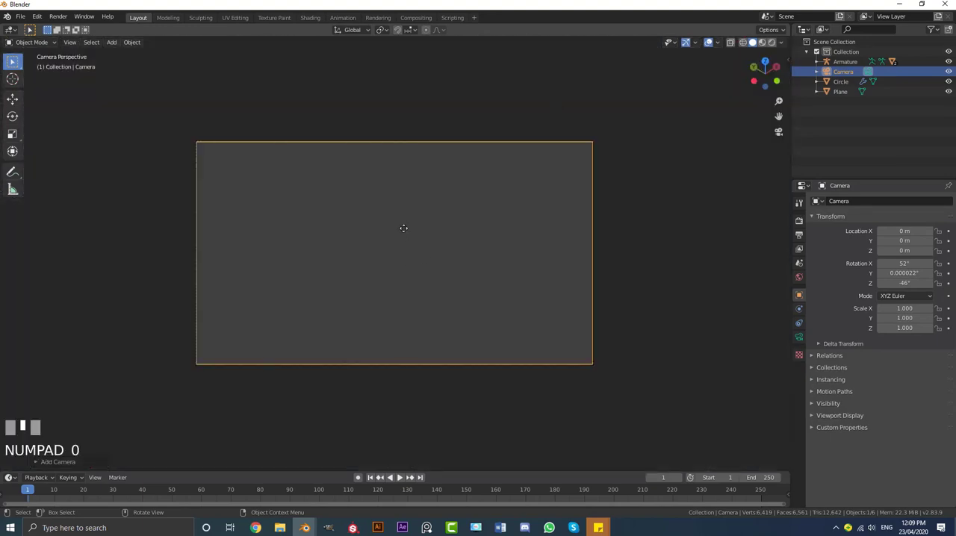
Move the camera back along its local Z axis and shift it to frame the whole cactus, at about X -8.24, Y -8.23, Z 10.65 m
key(g)
key(z)
key(z)
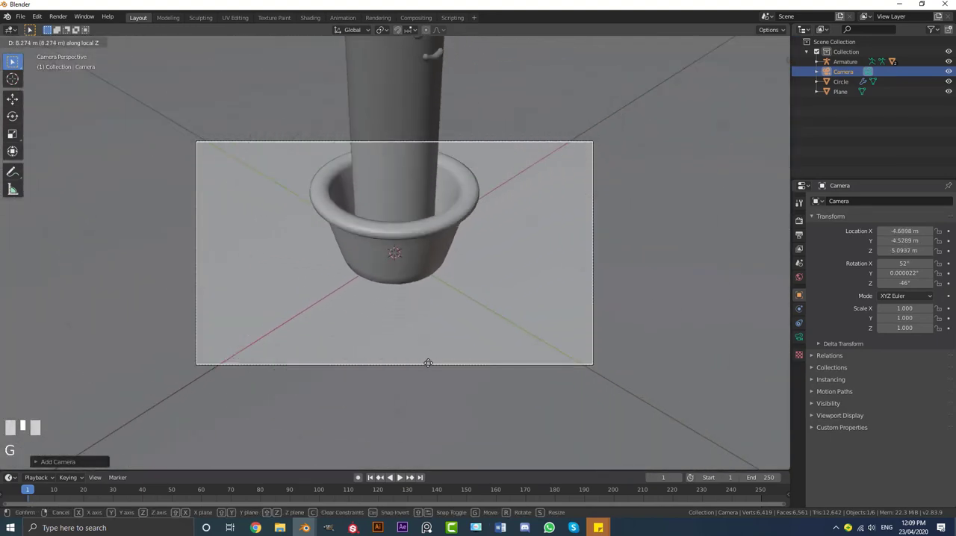
click(430, 410)
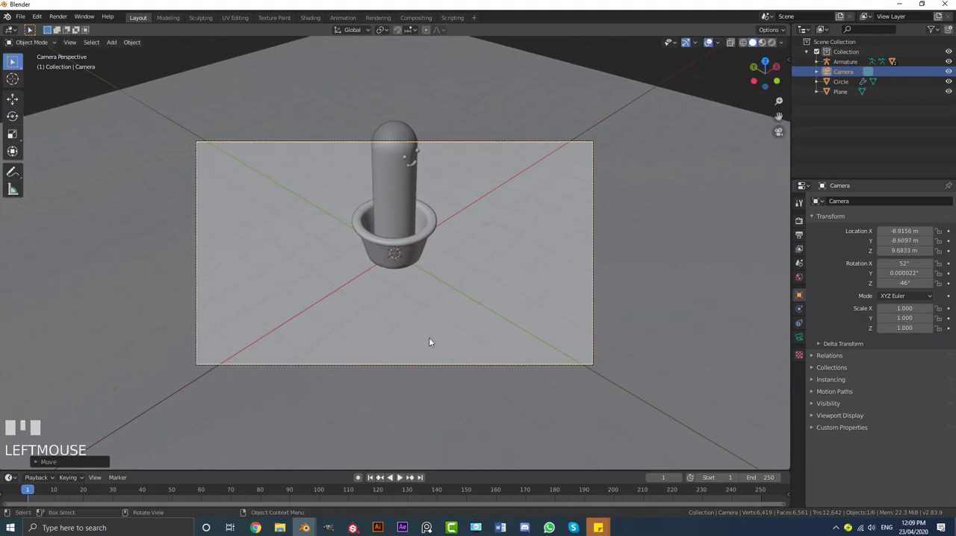
key(g)
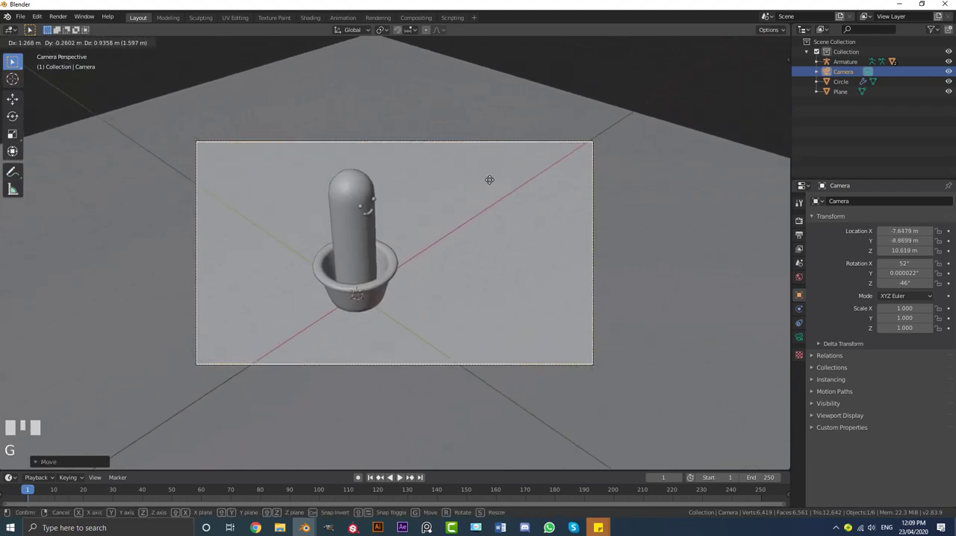
click(455, 232)
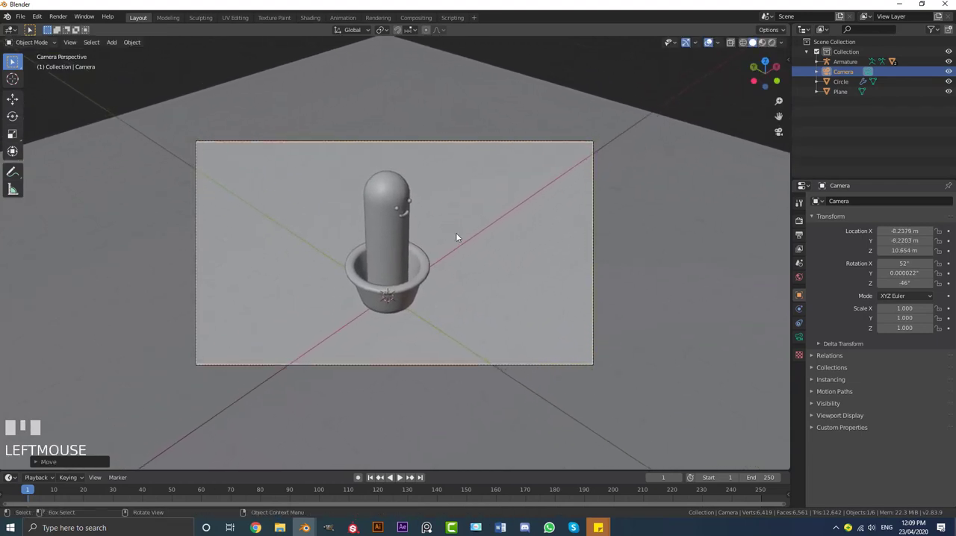
Change the camera's lens type to Orthographic
click(800, 339)
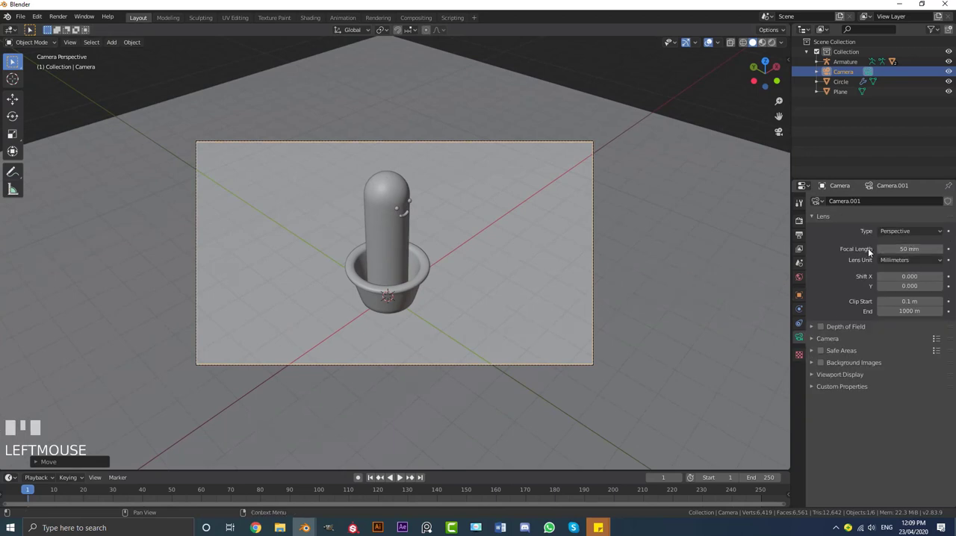
click(895, 231)
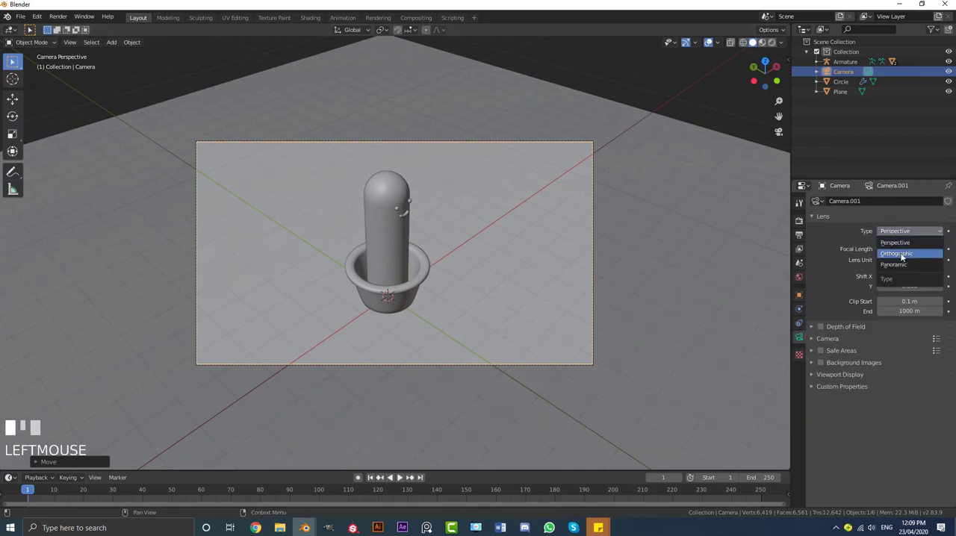
click(913, 256)
Set the output resolution Y to 1920 px and move the camera so the cactus is centred in the square frame
click(800, 235)
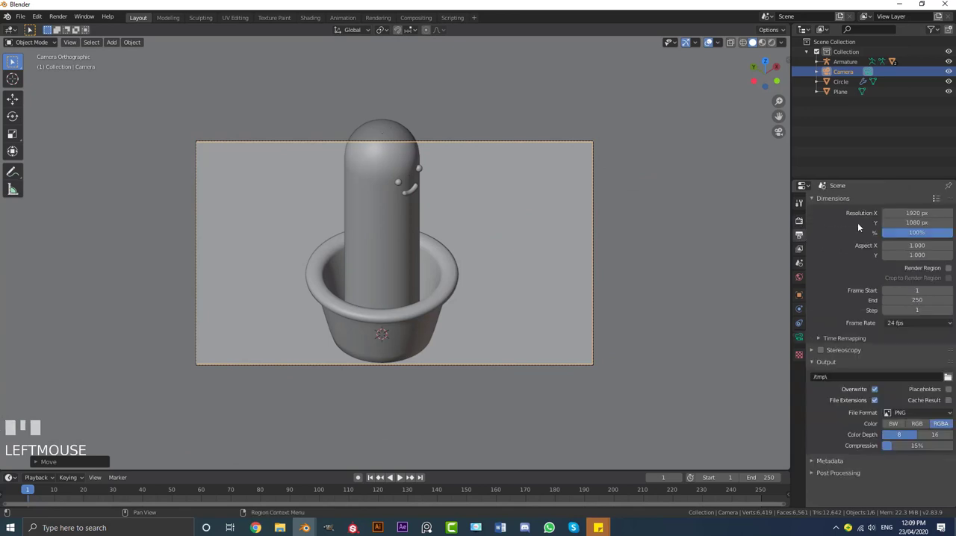
click(895, 223)
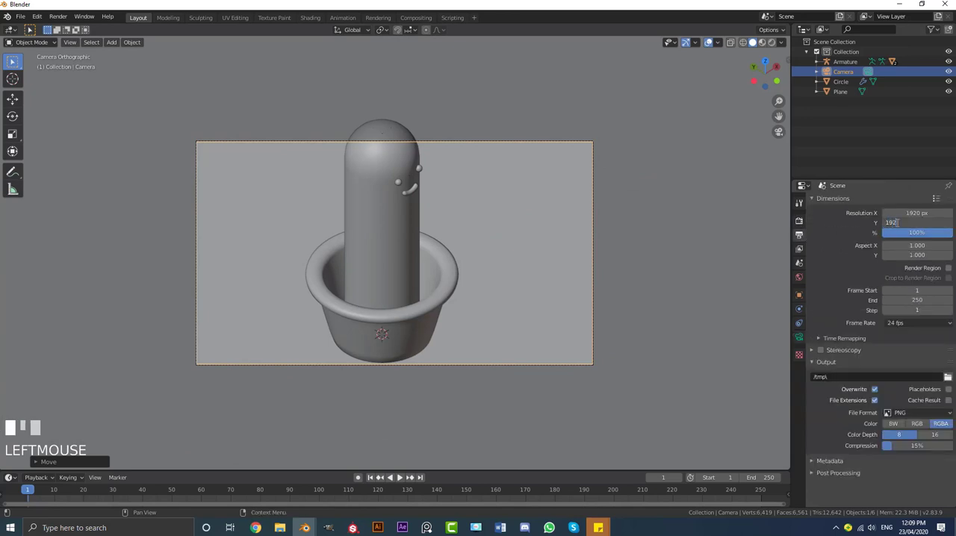
text(1920)
key(Return)
scroll(372, 255, down, 2)
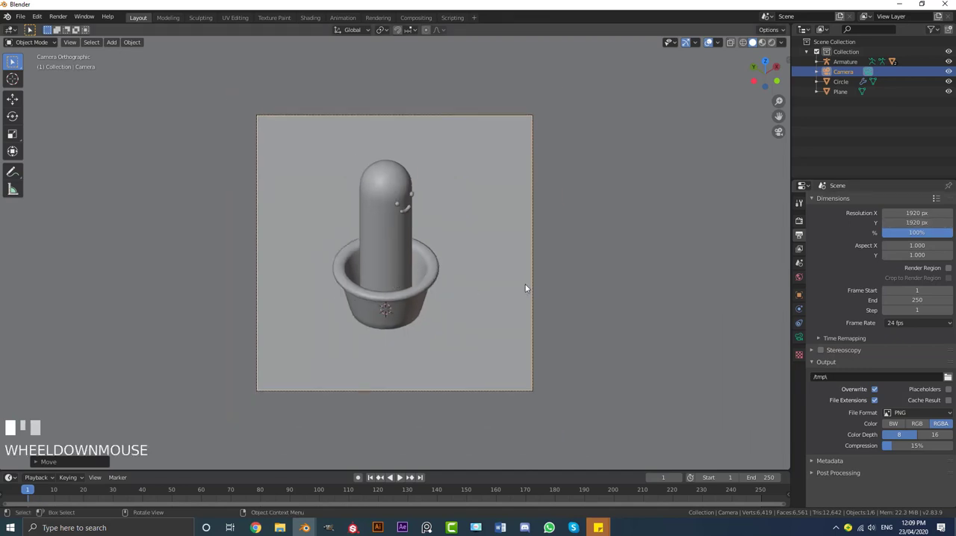
key(g)
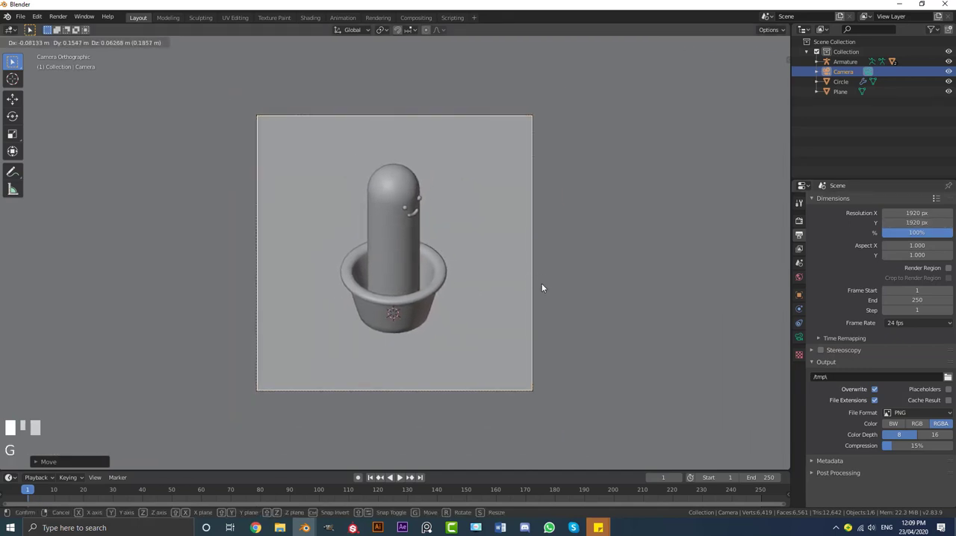
shift+click(540, 284)
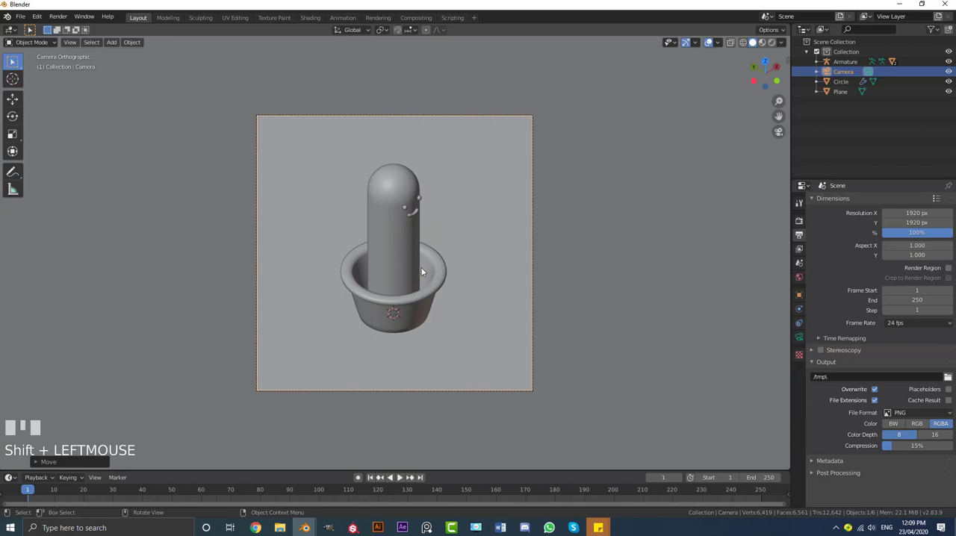
key(KP_1)
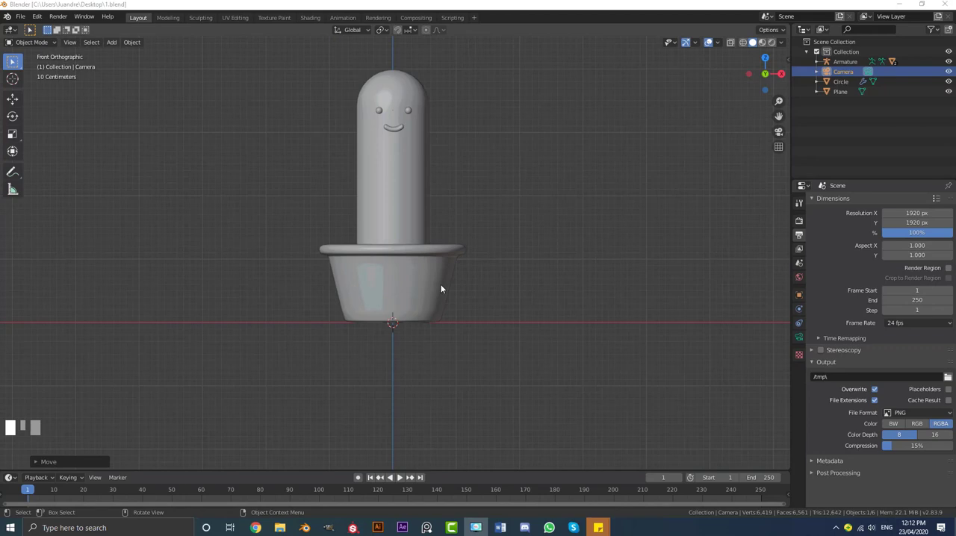
scroll(422, 295, down, 3)
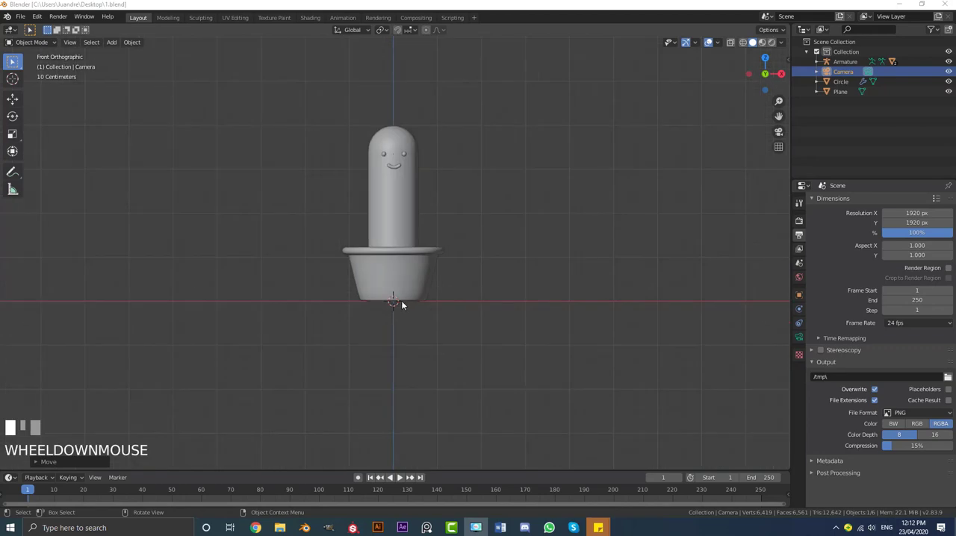
scroll(373, 336, up, 2)
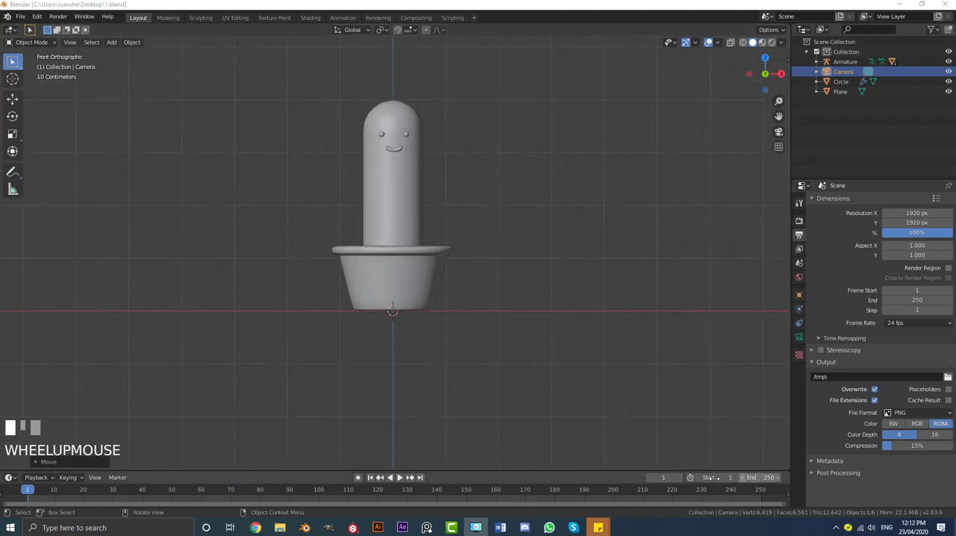
Set the animation's end frame to 140 and enlarge the timeline so the whole frame range is in view
click(756, 478)
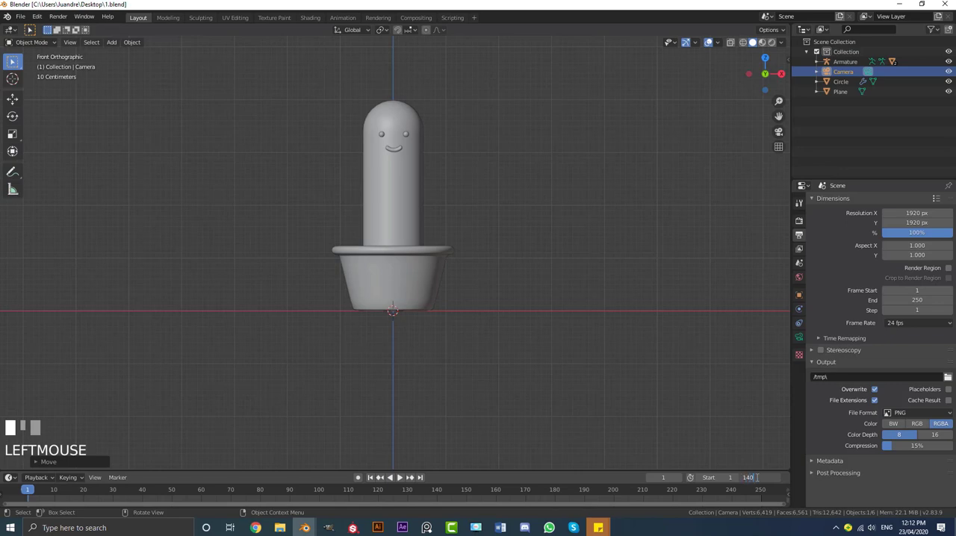
text(140)
key(Return)
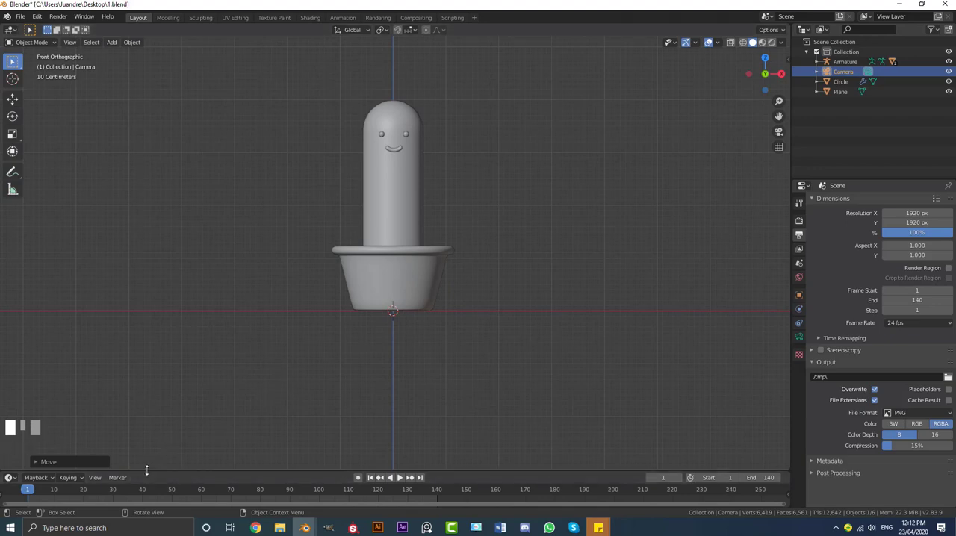
drag(147, 472, 145, 382)
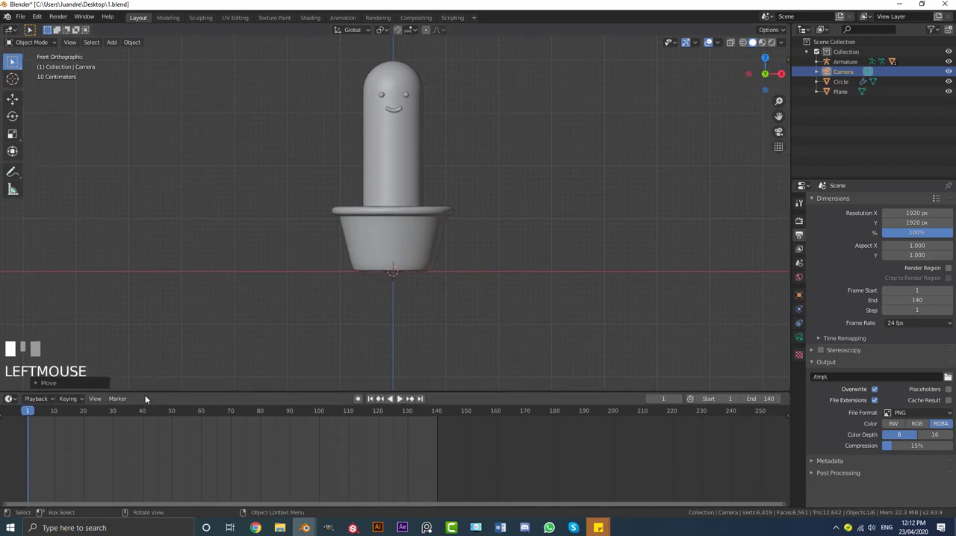
middle_drag(117, 446, 355, 441)
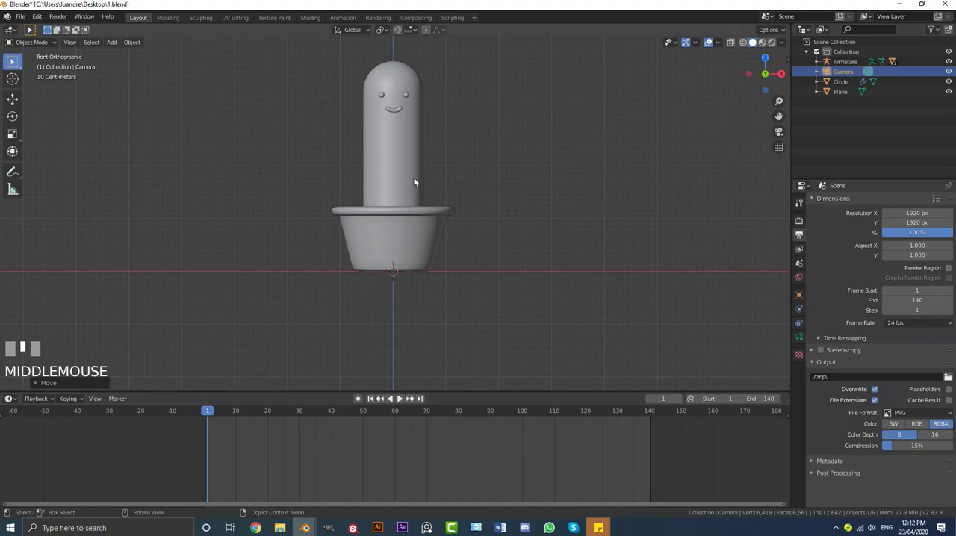
Show the scene in wireframe, select the armature inside the cactus and put it in Pose Mode
key(z)
click(394, 145)
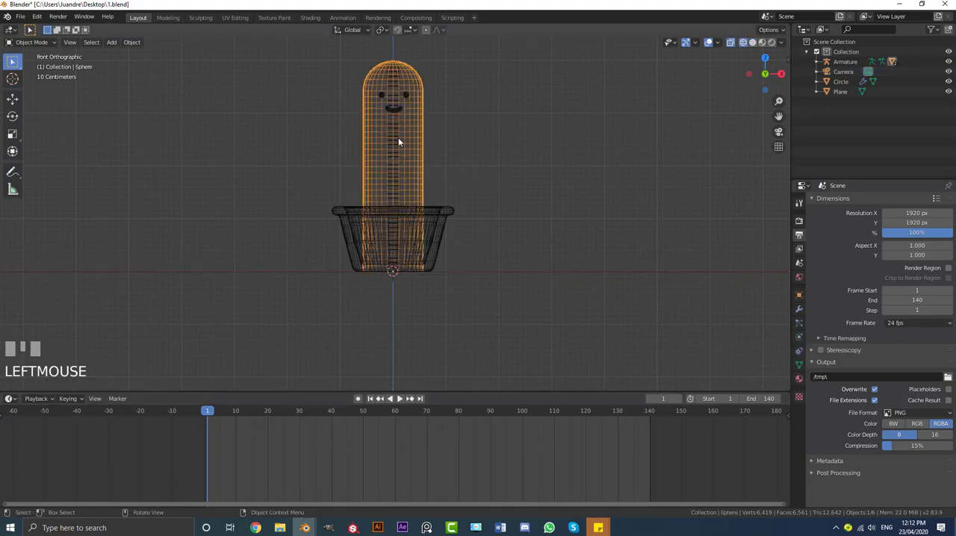
click(396, 141)
key(g)
right_click(430, 157)
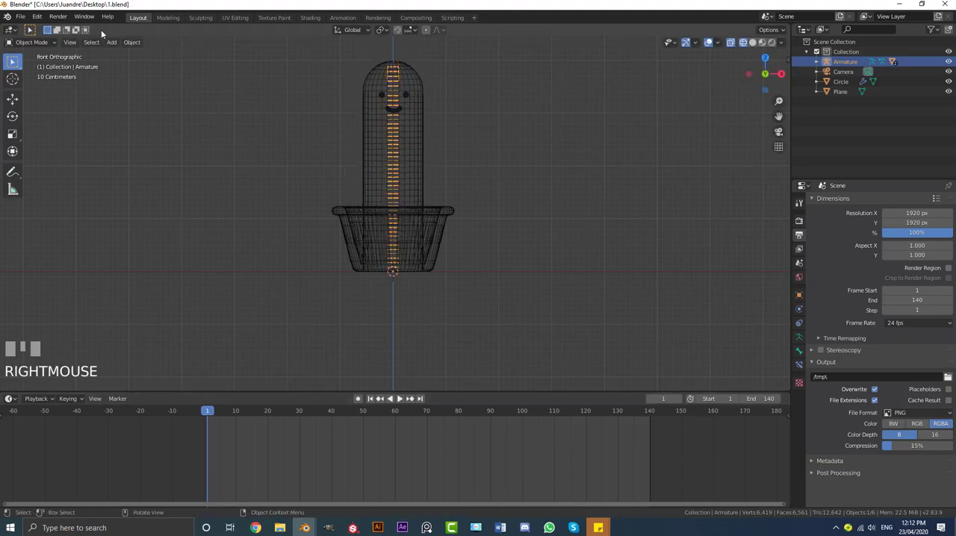
click(47, 43)
click(41, 77)
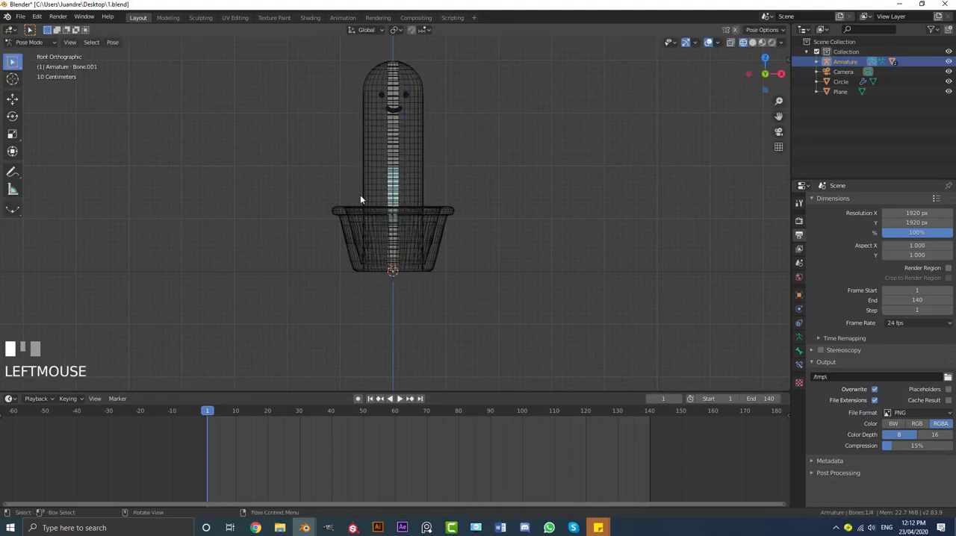
Rotate the lowest bone clockwise in front view so the whole cactus leans over the pot's rim
mouse_move(208, 420)
mouse_down()
mouse_move(247, 426)
mouse_move(207, 430)
mouse_up()
scroll(395, 187, up, 2)
click(395, 185)
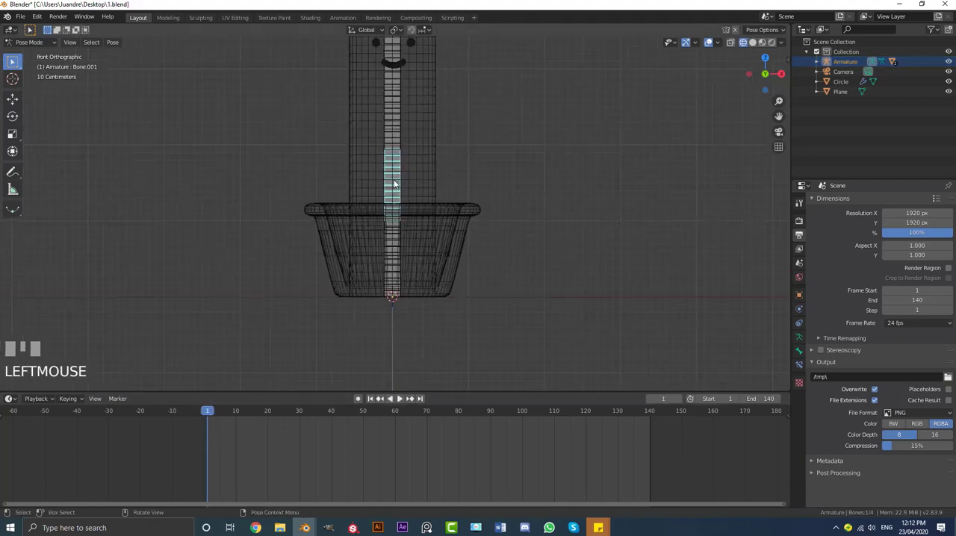
click(391, 242)
scroll(393, 240, down, 3)
scroll(408, 238, up, 1)
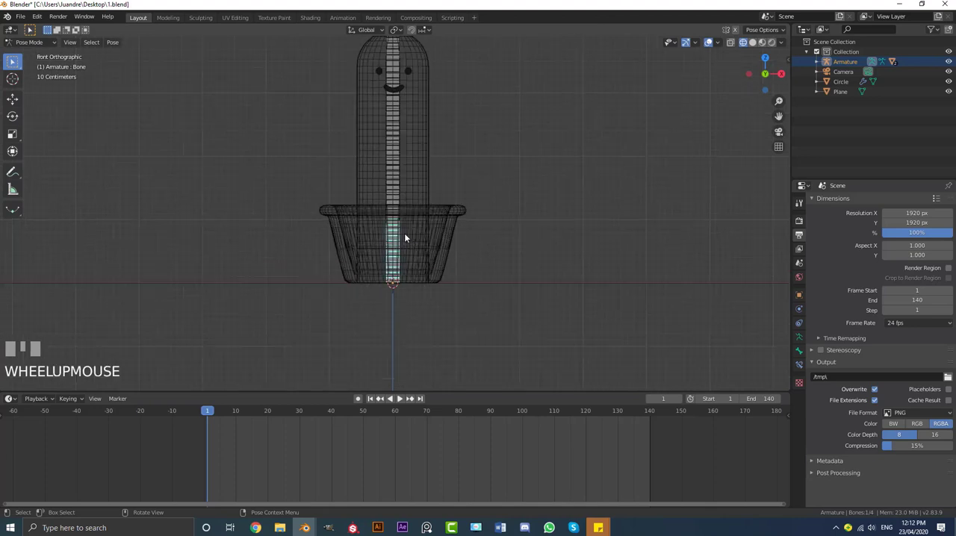
key(r)
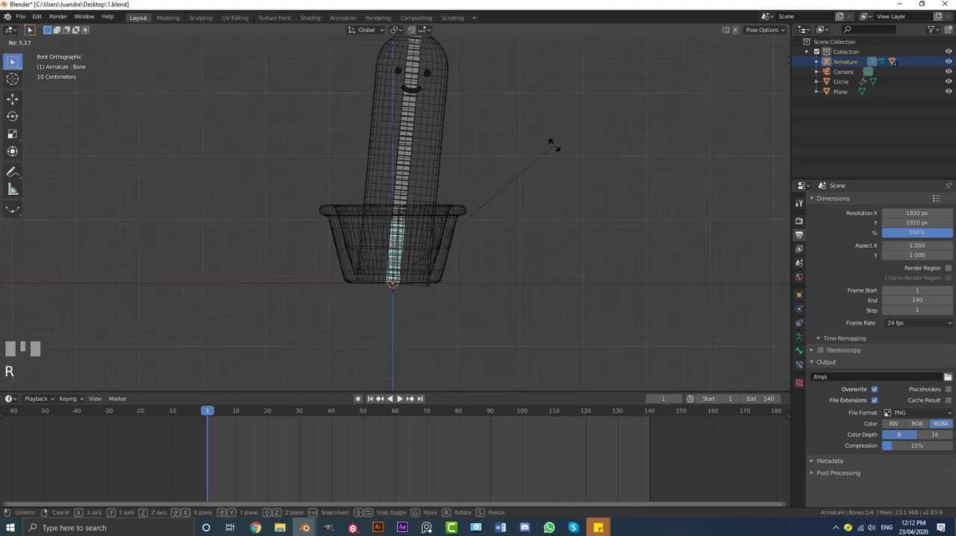
click(566, 166)
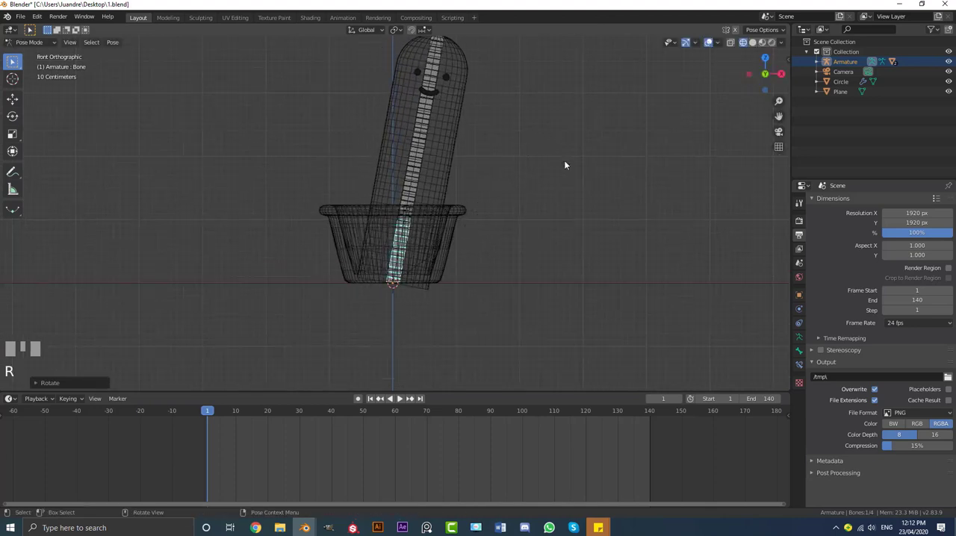
Rotate the second bone clockwise by about 31° and the third bone further clockwise to bend the cactus over sideways
click(414, 178)
key(r)
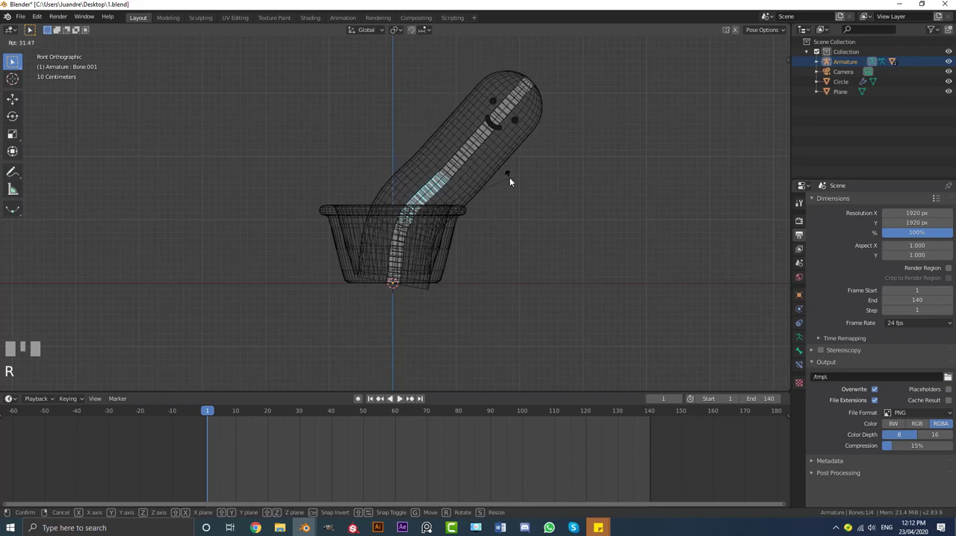
click(510, 179)
click(458, 162)
key(r)
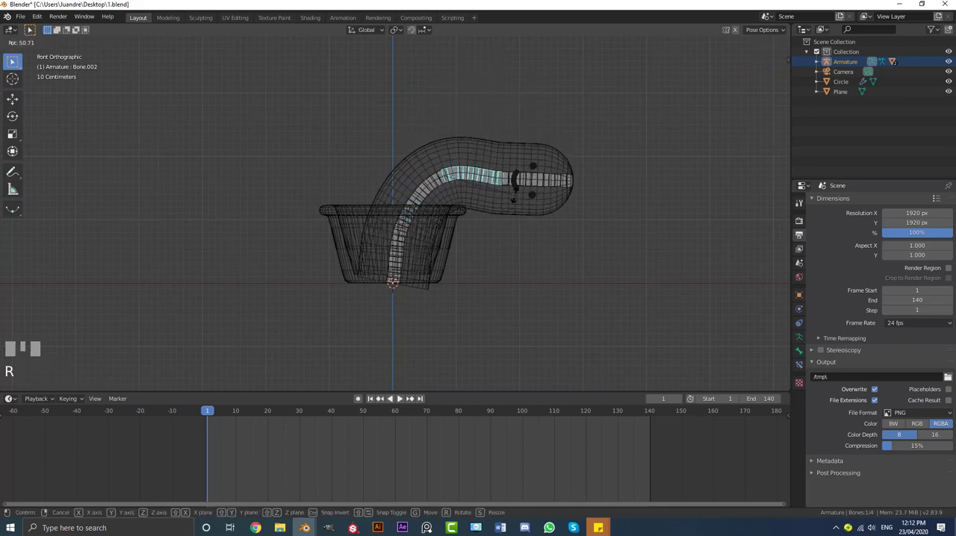
click(515, 176)
Rotate the top bone clockwise to curl the head downward, and refine the third and second bones for a smooth arch
click(540, 174)
key(r)
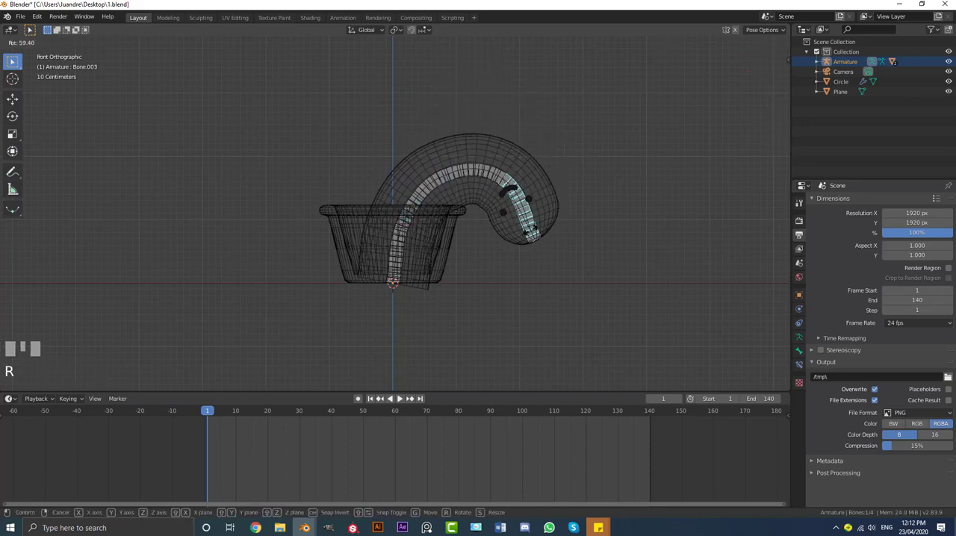
click(486, 179)
click(487, 180)
key(r)
click(490, 181)
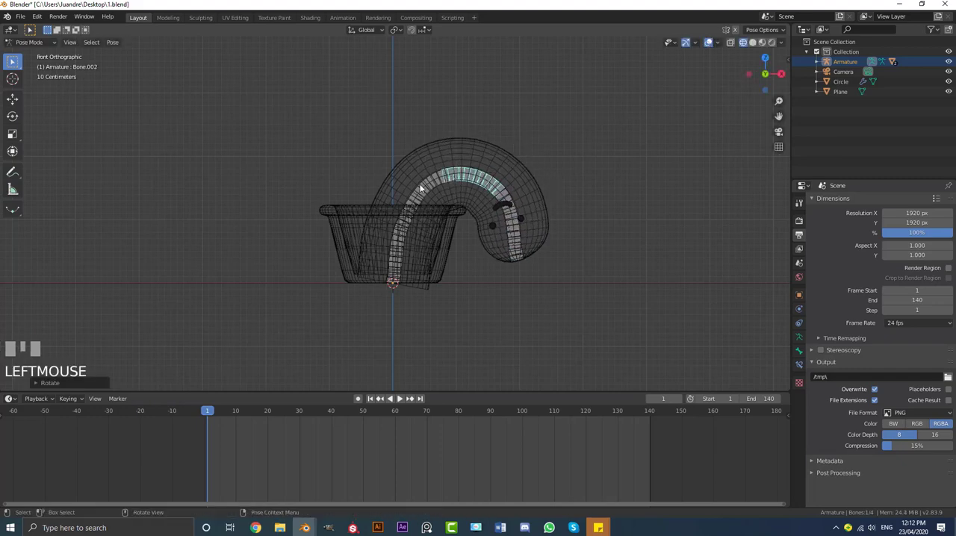
click(422, 188)
key(r)
click(454, 176)
Switch to solid shading, rotate the second bone slightly back to lift the head, and check the bent pose
key(z)
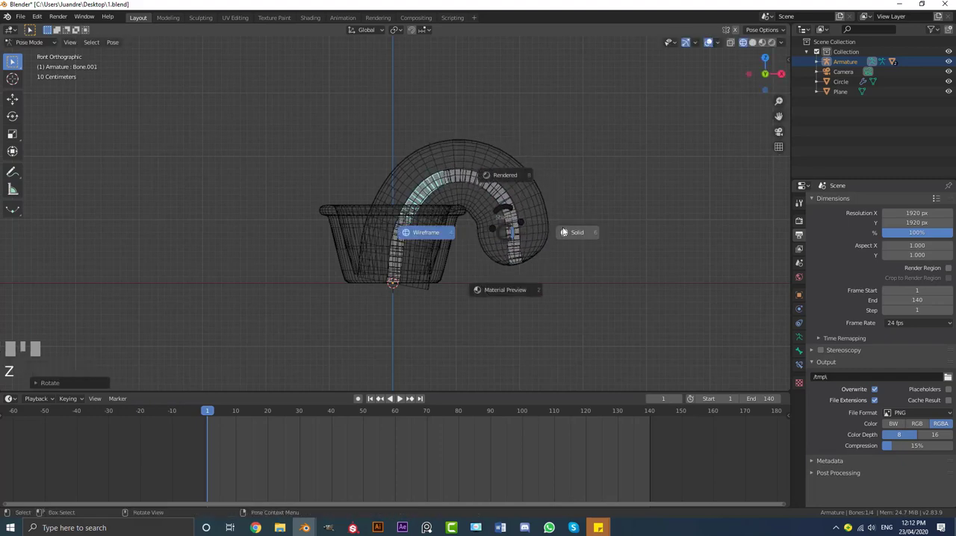
click(569, 231)
mouse_move(508, 217)
middle_down()
mouse_move(517, 227)
mouse_move(490, 202)
mouse_move(524, 234)
mouse_move(491, 216)
mouse_move(377, 211)
mouse_move(524, 221)
middle_up()
key(r)
click(543, 227)
scroll(543, 227, down, 3)
scroll(525, 222, up, 1)
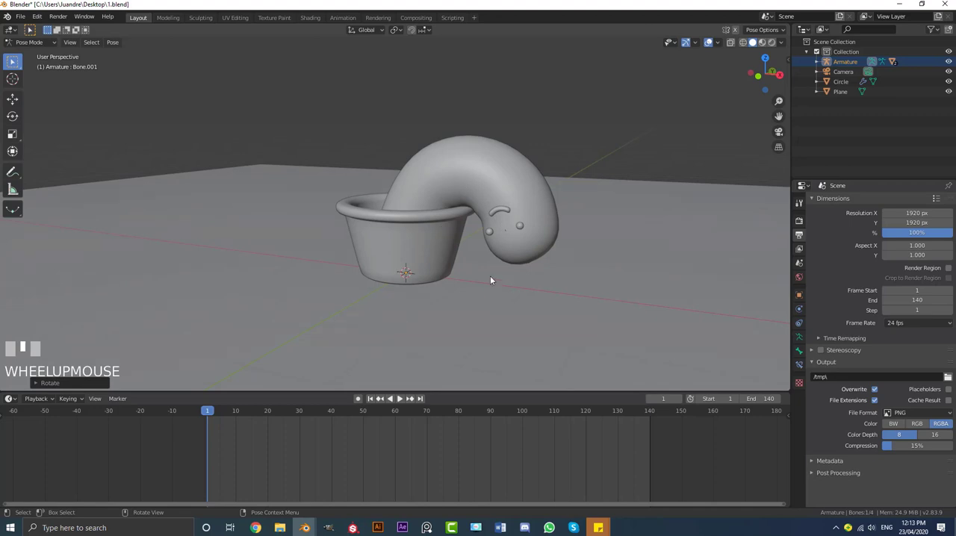
middle_drag(491, 281, 510, 259)
key(KP_1)
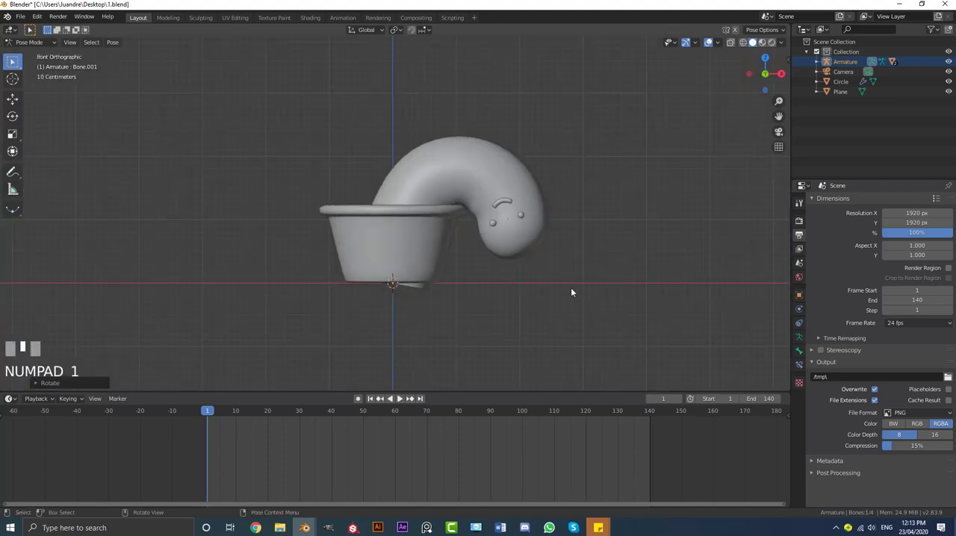
Return to wireframe, select all the armature's bones and open the keyframe insertion options at frame 1
scroll(513, 251, down, 3)
mouse_move(513, 244)
middle_down()
mouse_move(407, 241)
mouse_move(421, 258)
mouse_move(446, 244)
middle_up()
key(z)
click(372, 254)
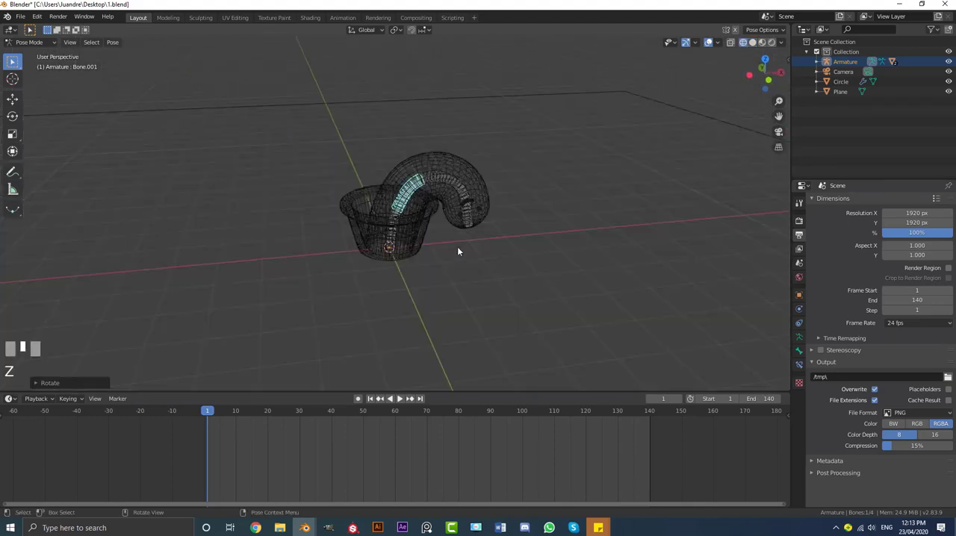
key(a)
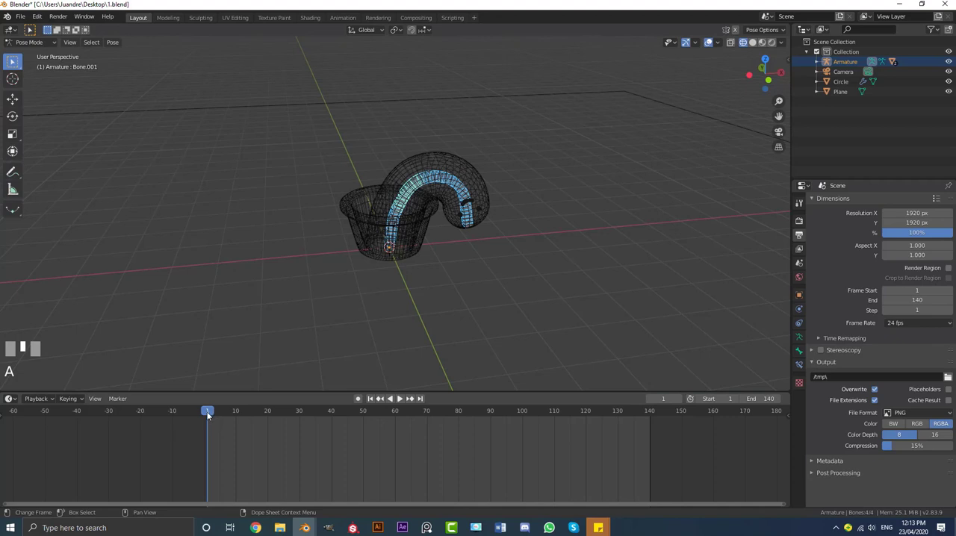
key(i)
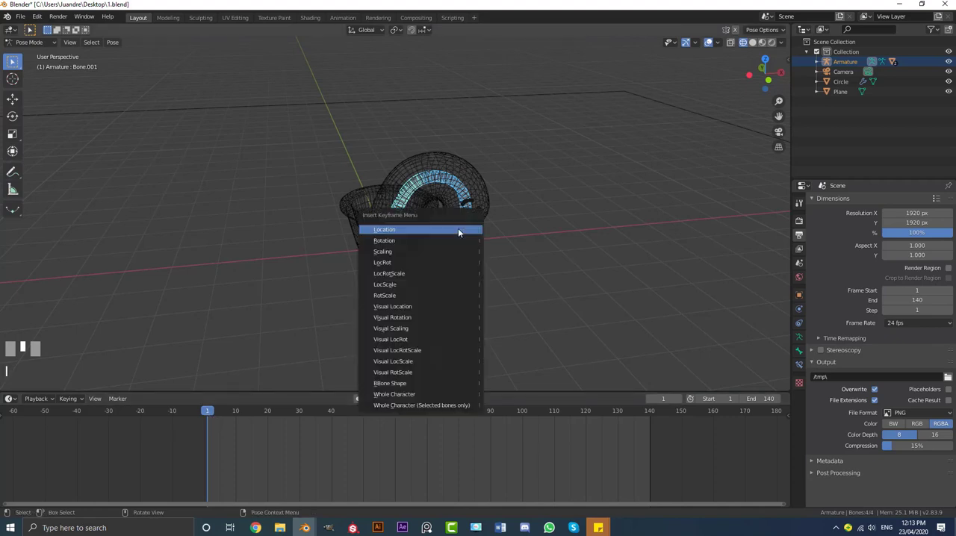
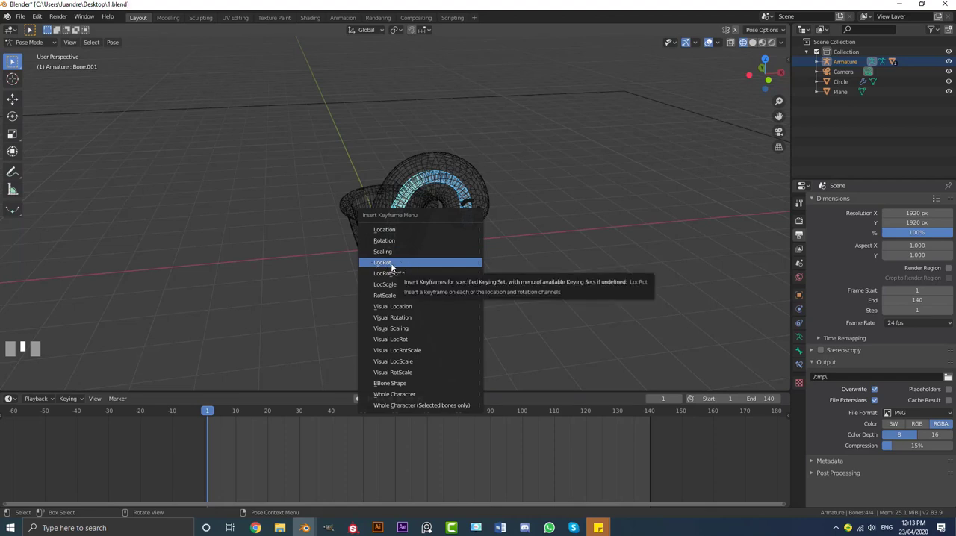
Insert LocRot keyframes for all bones in the bent pose at frame 1 and again at frame 140
click(400, 266)
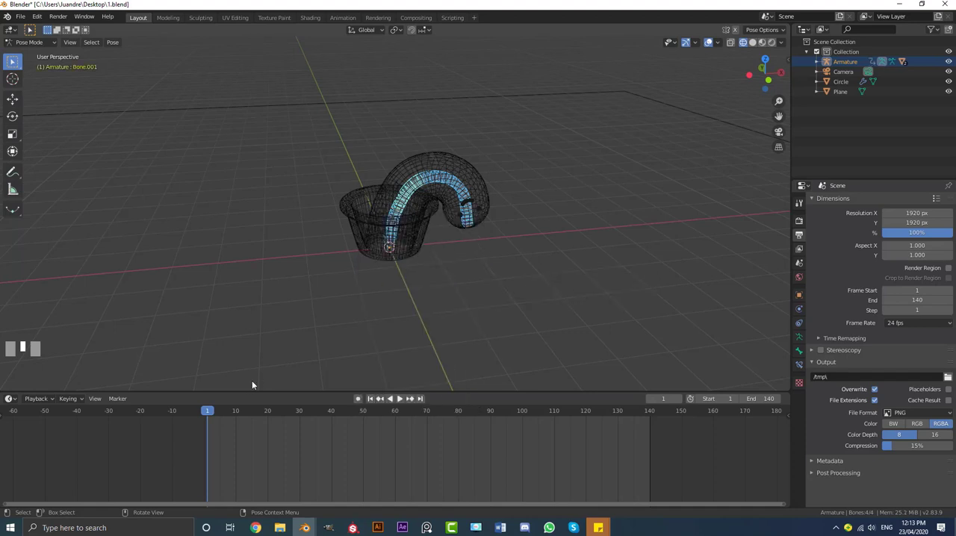
middle_drag(209, 431, 213, 431)
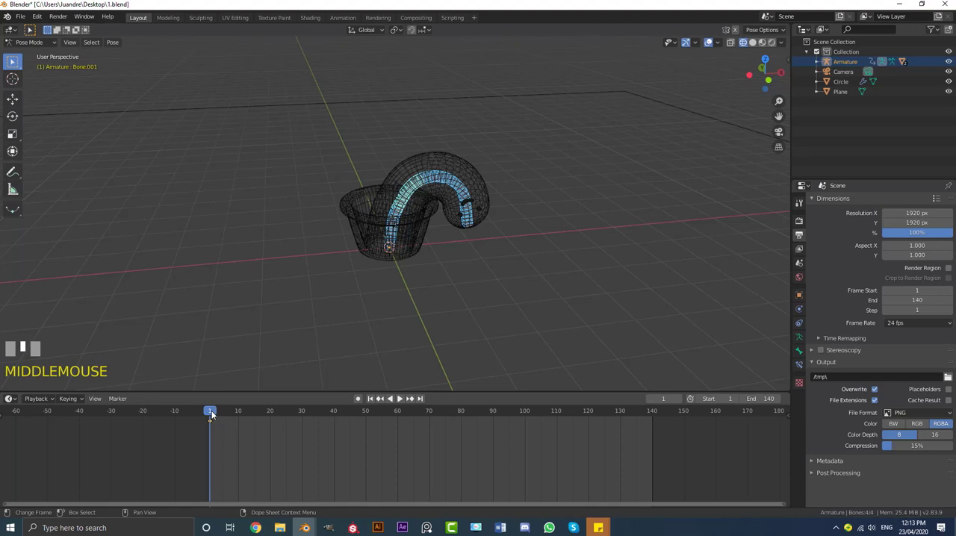
drag(211, 415, 652, 442)
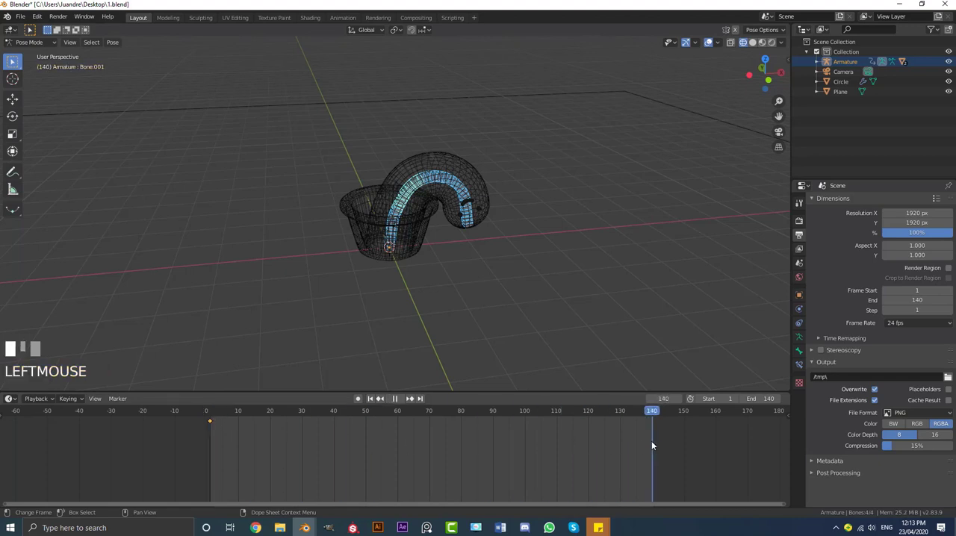
middle_drag(483, 228, 481, 226)
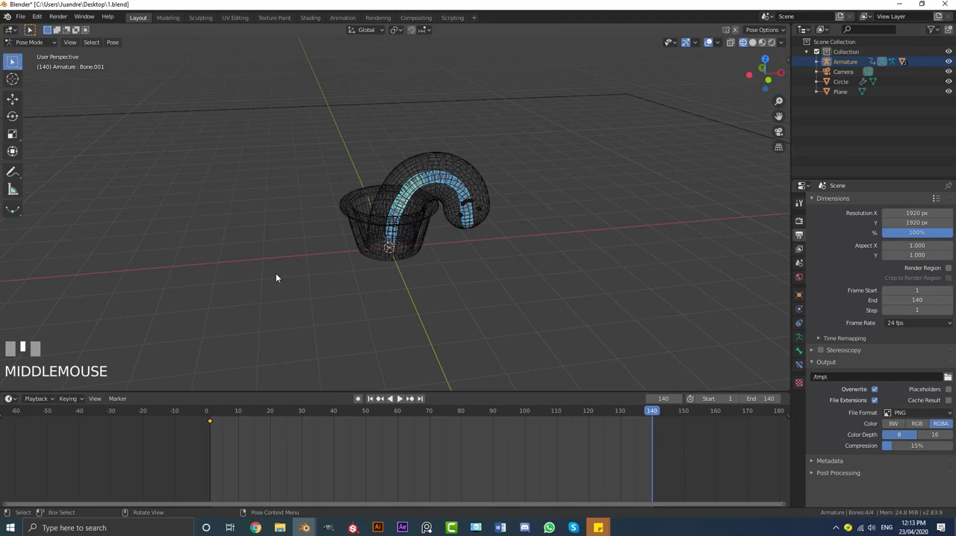
key(i)
click(200, 274)
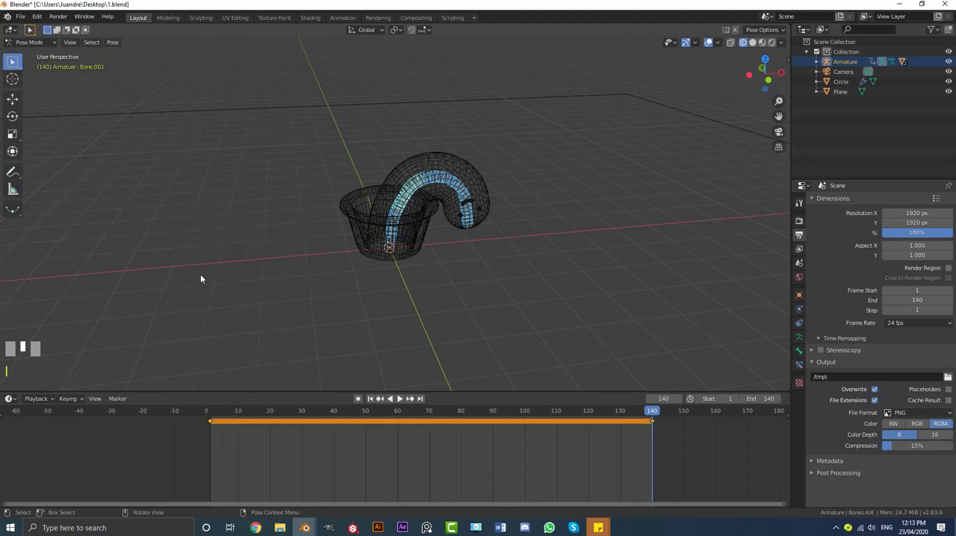
Scrub back from frame 140 and briefly play the animation to check the held bent pose
drag(654, 416, 373, 429)
key(space)
key(space)
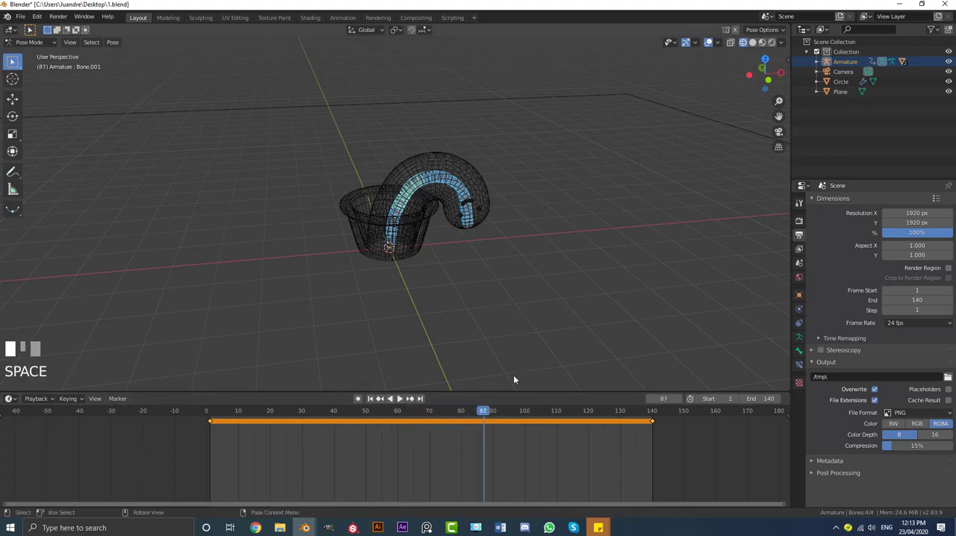
Insert a LocRot keyframe of the bent pose for all bones at frame 40
drag(478, 415, 334, 433)
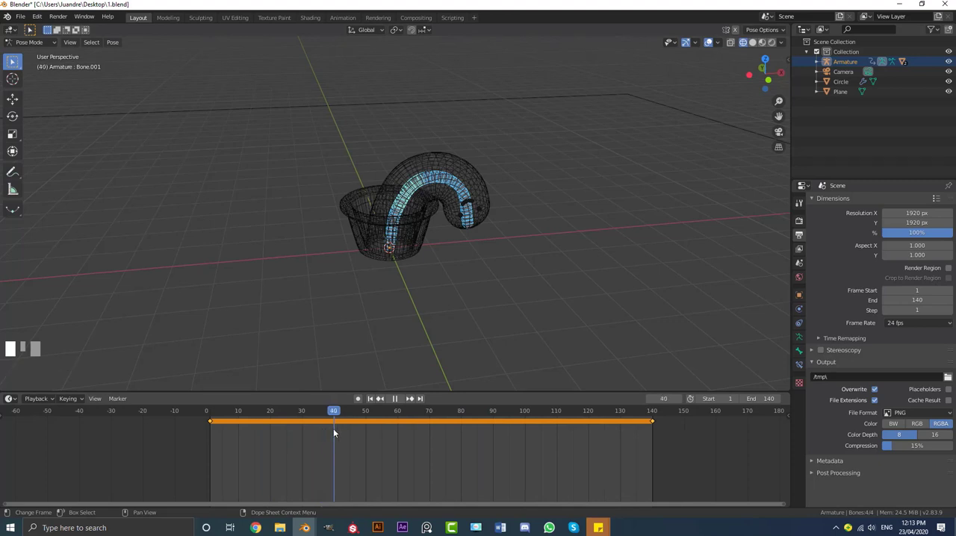
drag(334, 428, 333, 428)
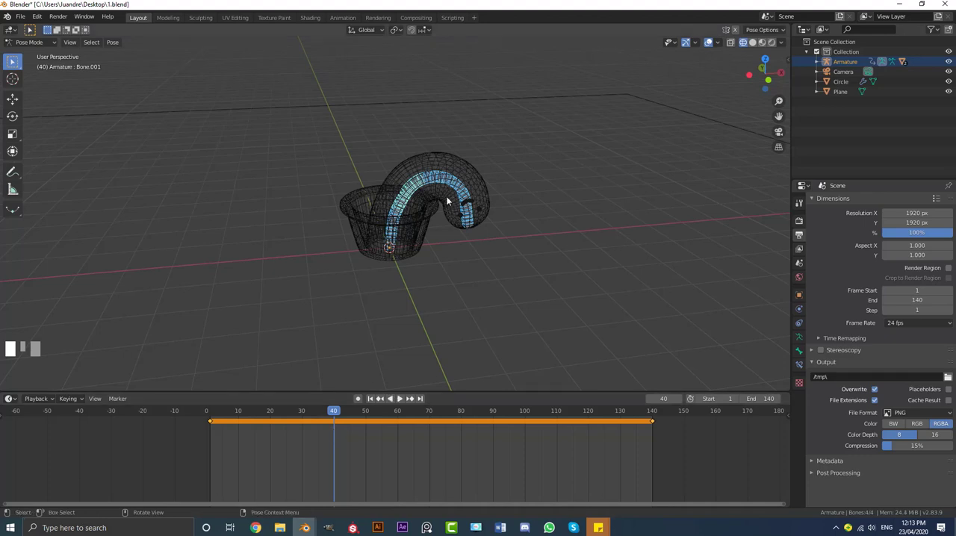
scroll(463, 293, up, 1)
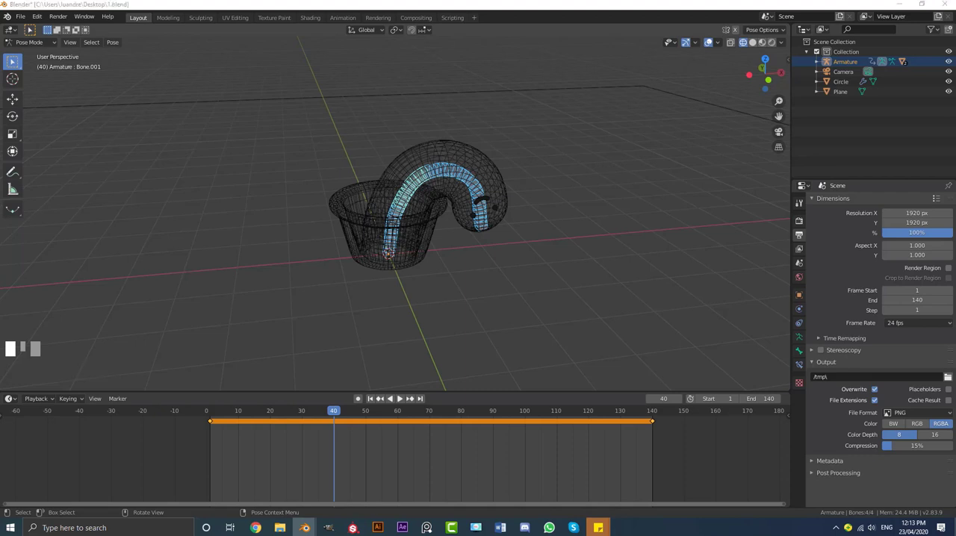
middle_drag(464, 228, 442, 196)
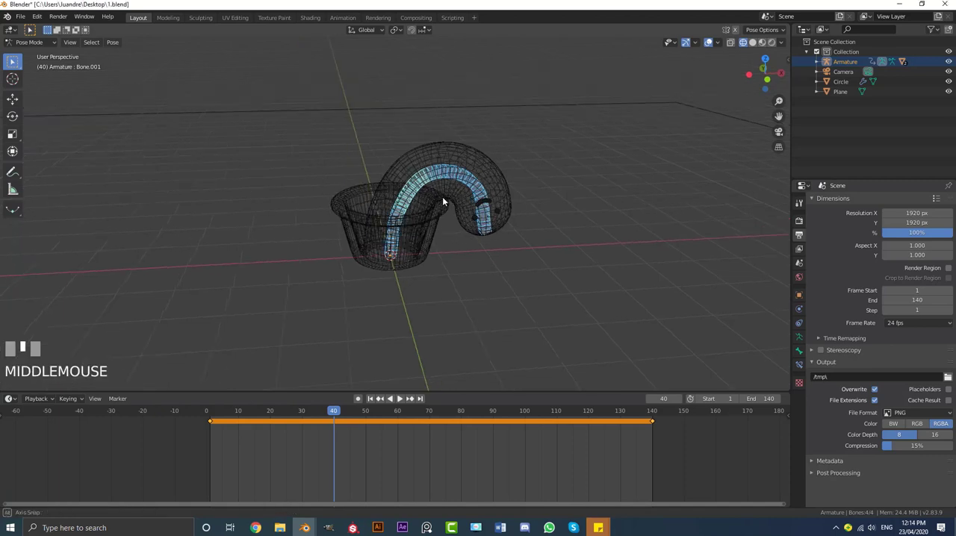
scroll(447, 196, up, 2)
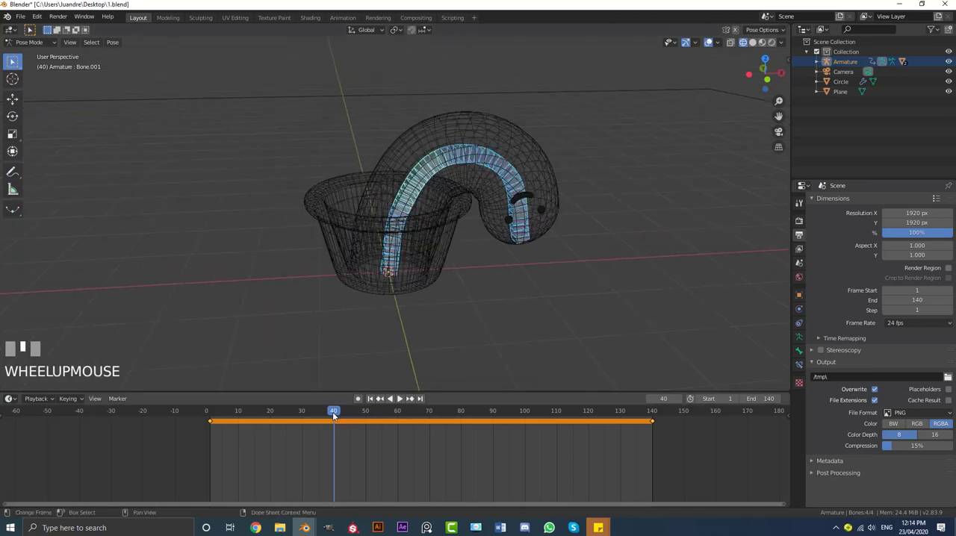
middle_drag(440, 253, 455, 250)
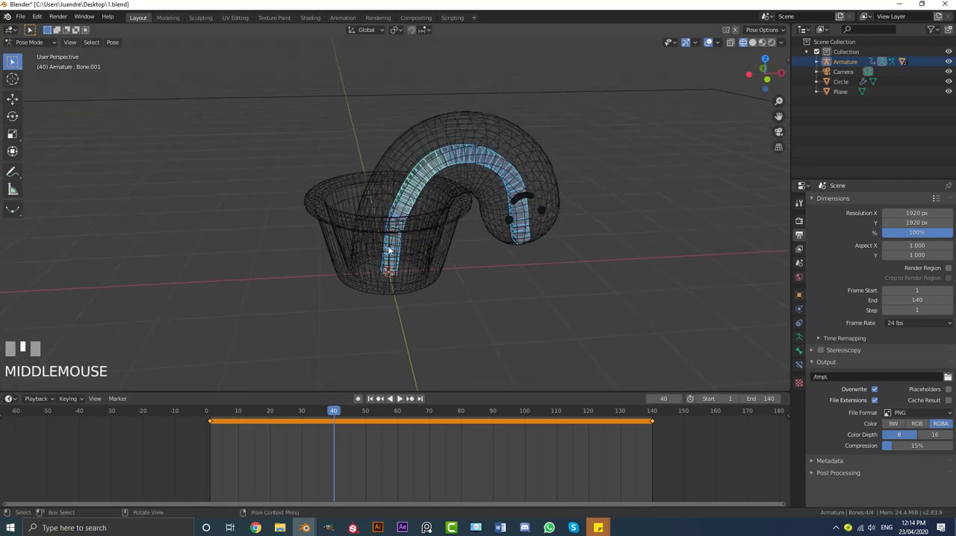
key(i)
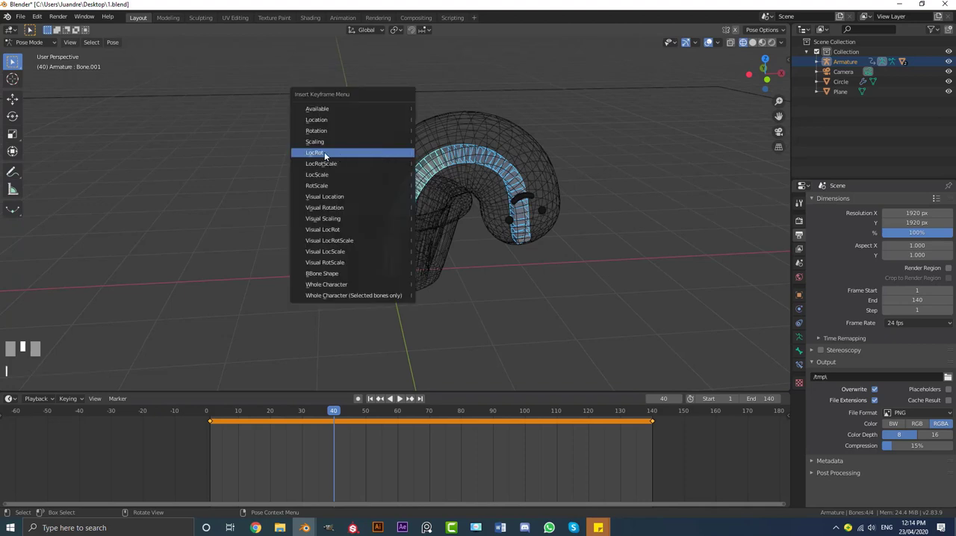
click(325, 153)
drag(212, 419, 336, 419)
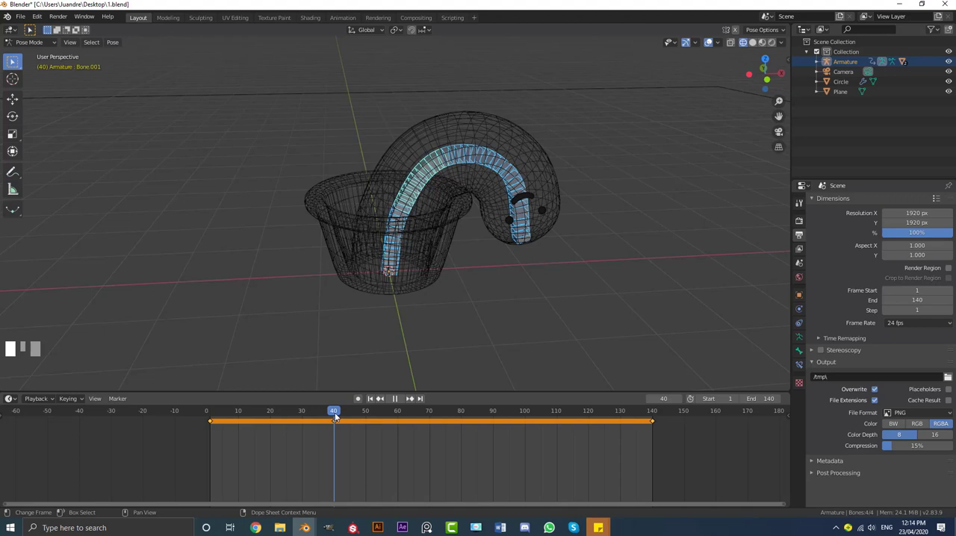
At frame 70, clear all bones' pose transforms to straighten the cactus and insert a LocRot keyframe
drag(335, 419, 429, 416)
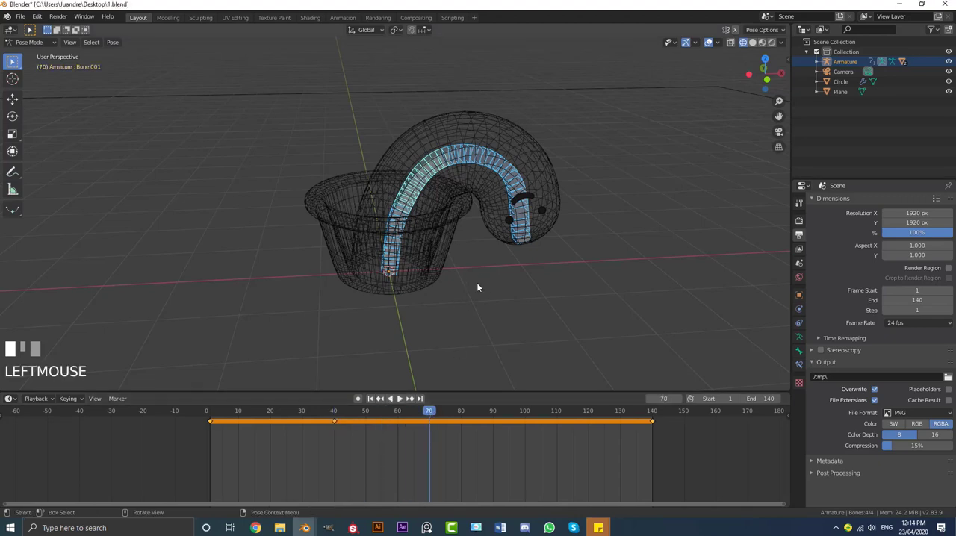
middle_click(475, 256)
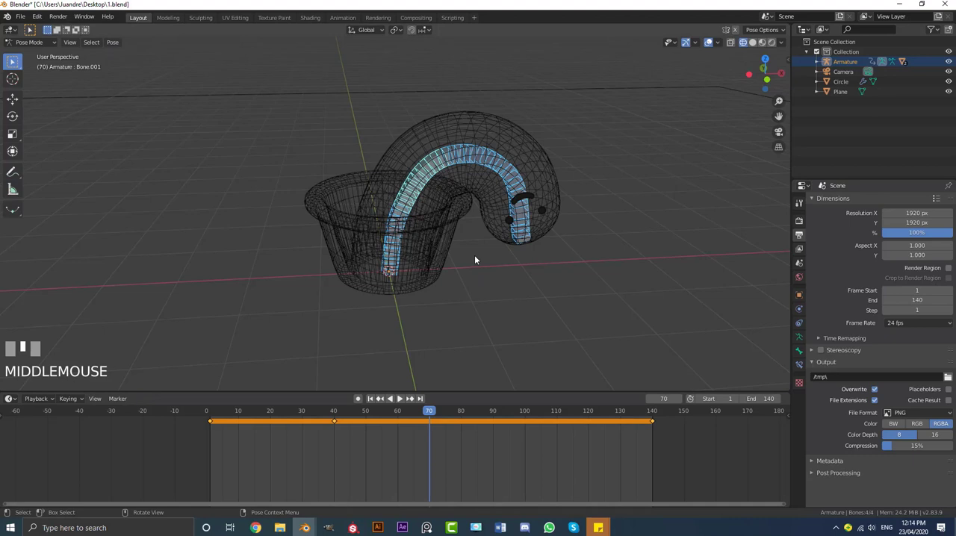
key(F3)
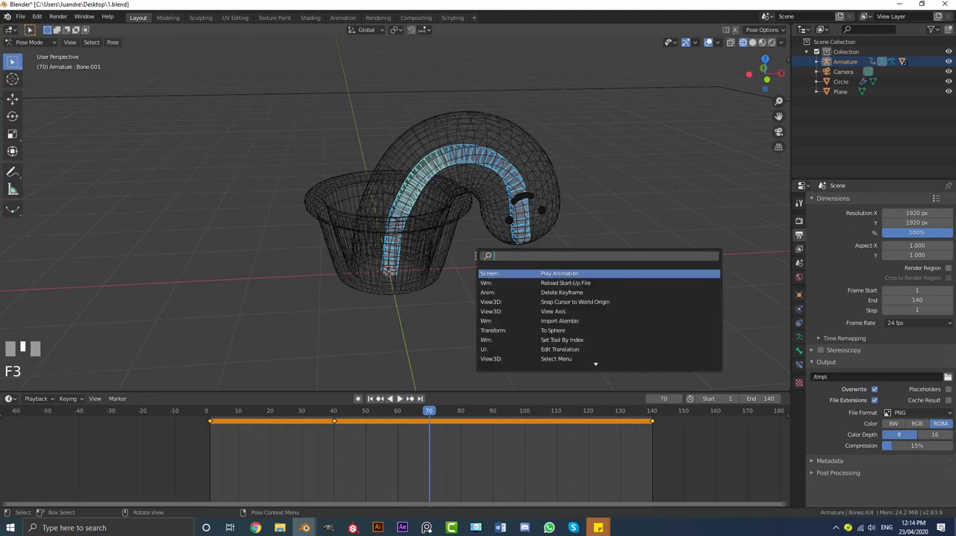
text(clear)
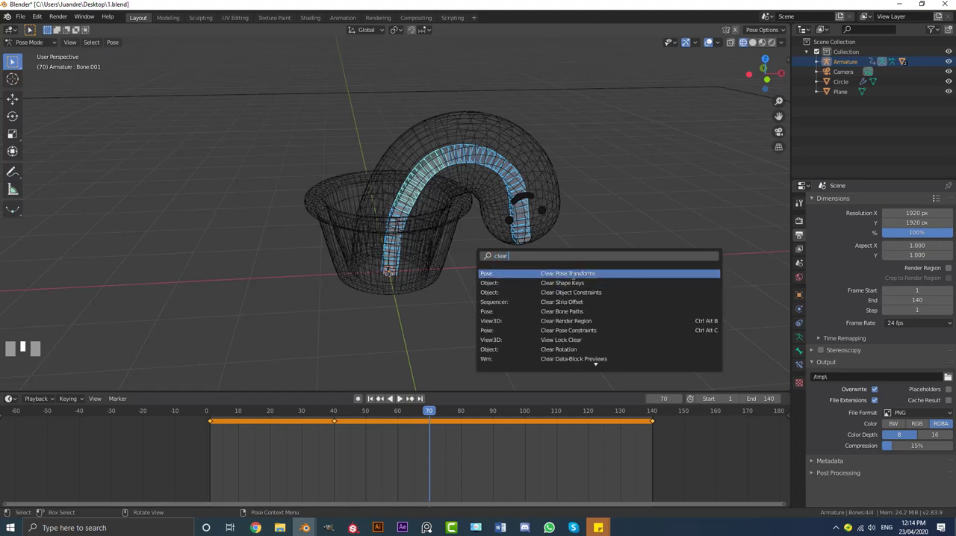
click(573, 274)
scroll(490, 199, down, 3)
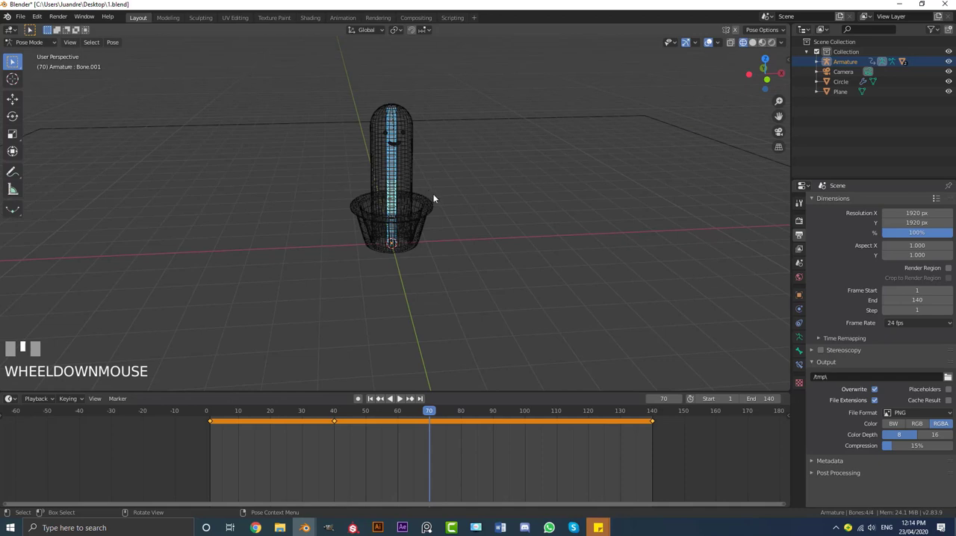
middle_click(414, 187)
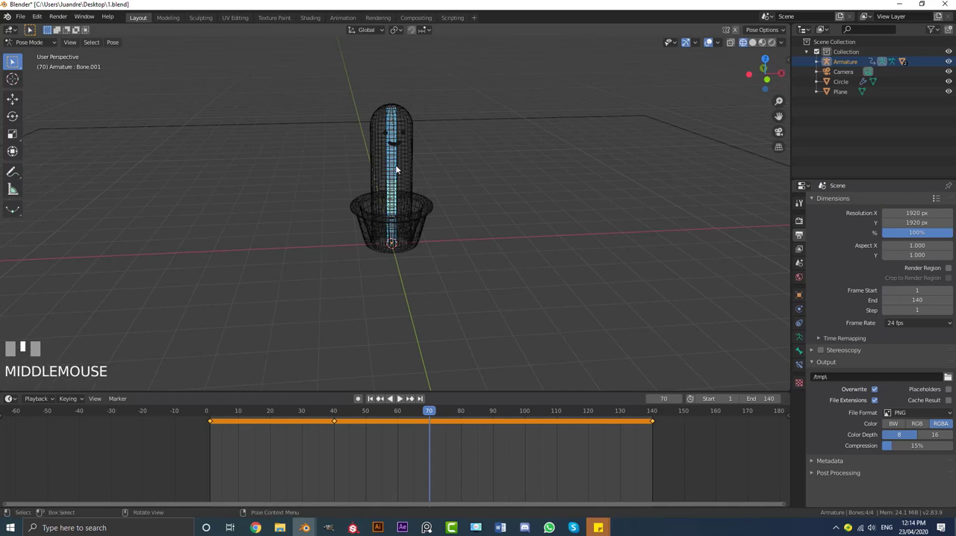
key(i)
click(326, 169)
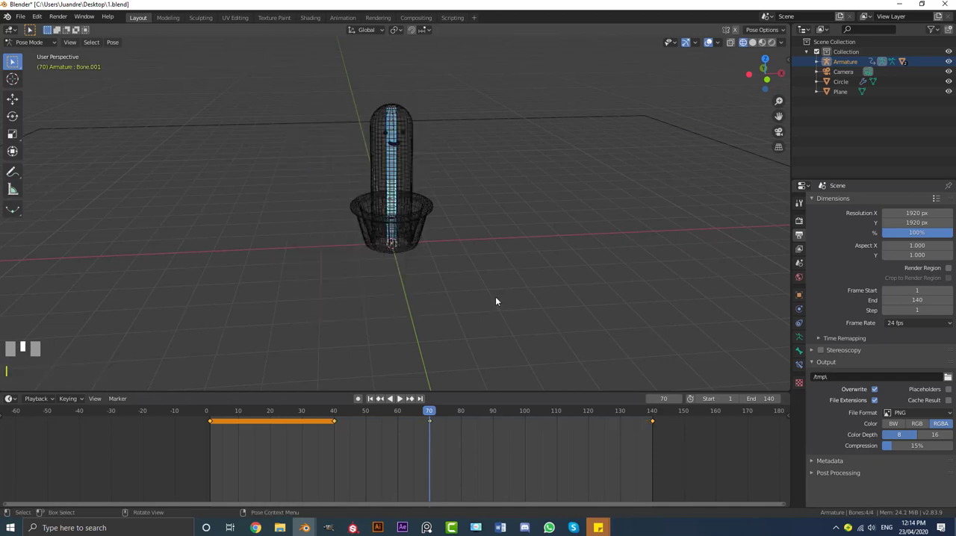
Play the animation from the start to check the cactus rising upright and bending over again
drag(427, 413, 206, 426)
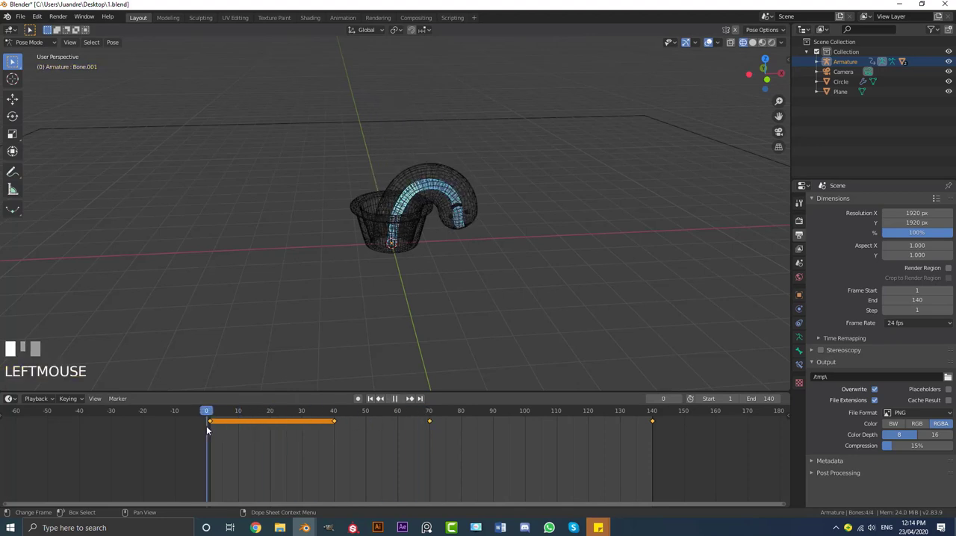
key(space)
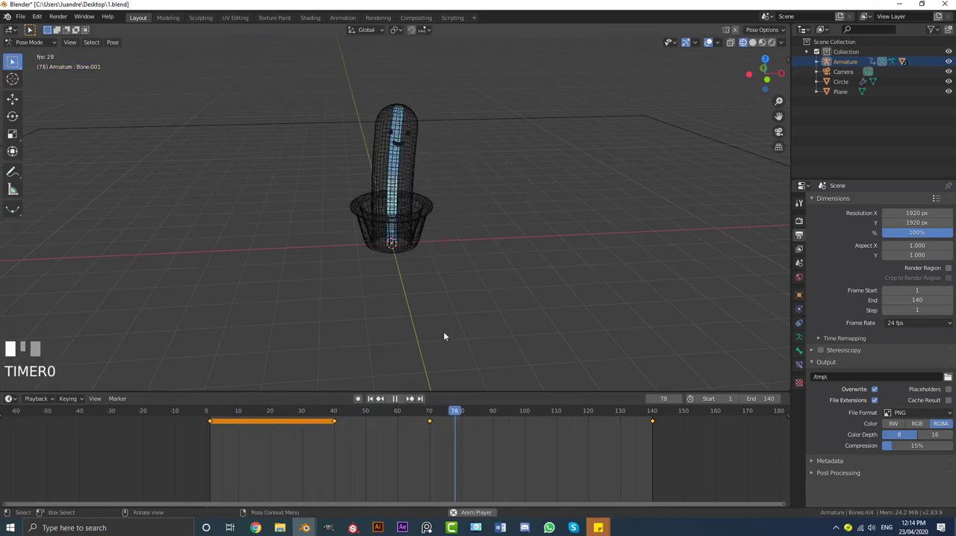
key(space)
Duplicate the upright pose keyframe at frame 70 and place the copy at frame 100
click(461, 413)
drag(476, 412, 420, 408)
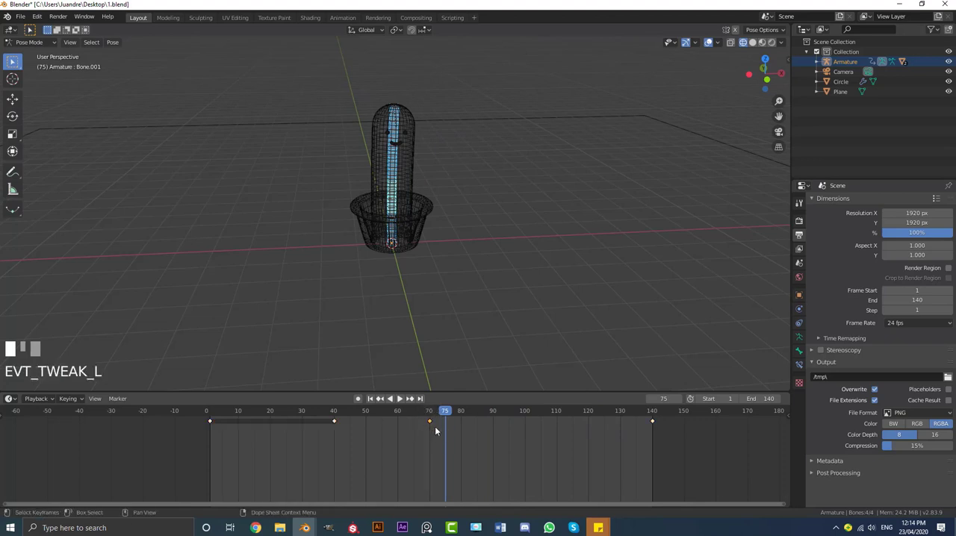
key(shift+d)
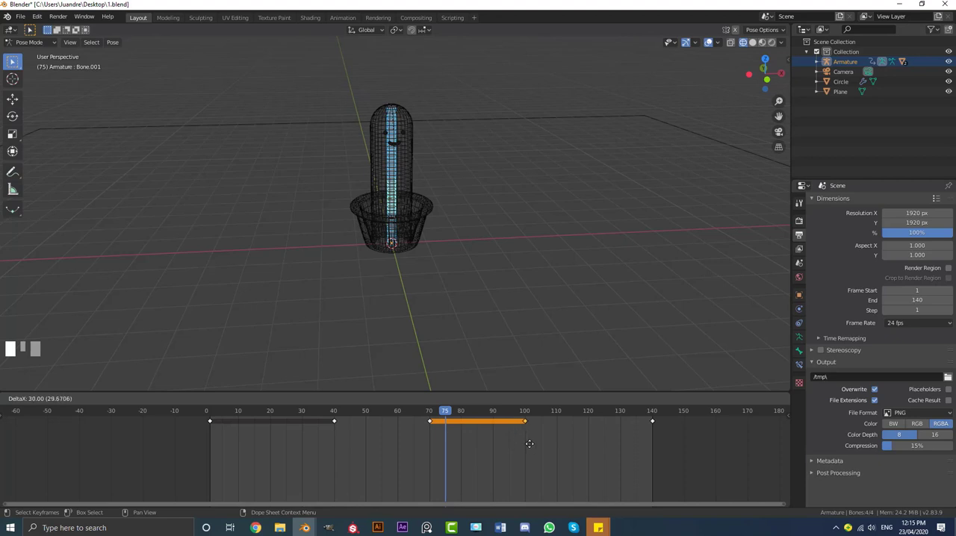
click(530, 446)
Replay the animation from frame 1 to check the upright hold between frames 70 and 100
drag(451, 416, 213, 415)
key(space)
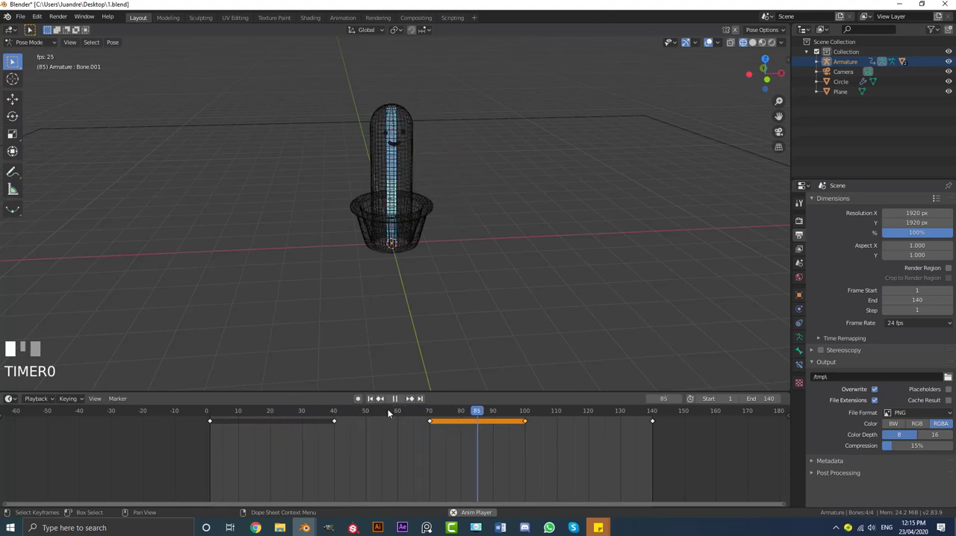
key(space)
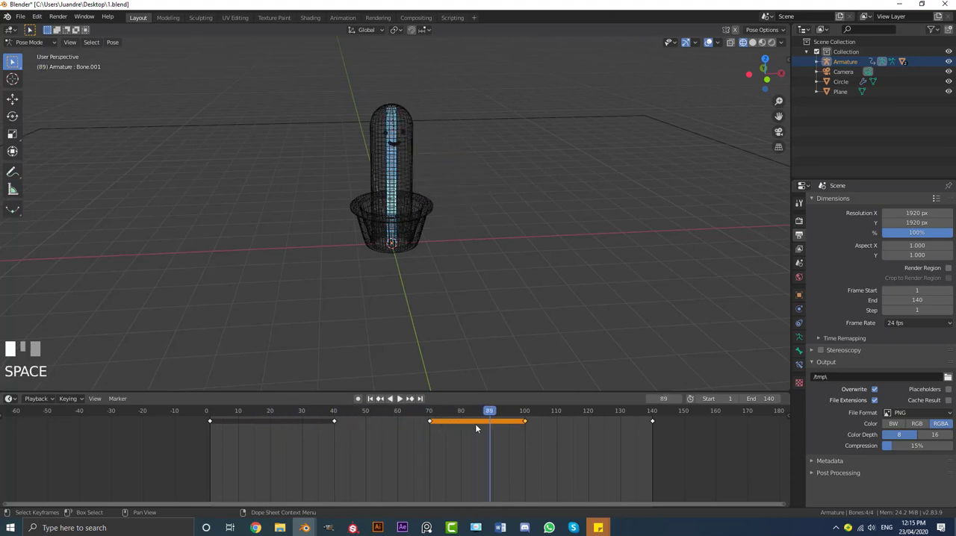
At frame 75 in the front orthographic view, rotate the top bone counterclockwise to tilt the head opposite to the bend
drag(490, 423, 452, 424)
middle_drag(433, 268, 407, 219)
key(KP_1)
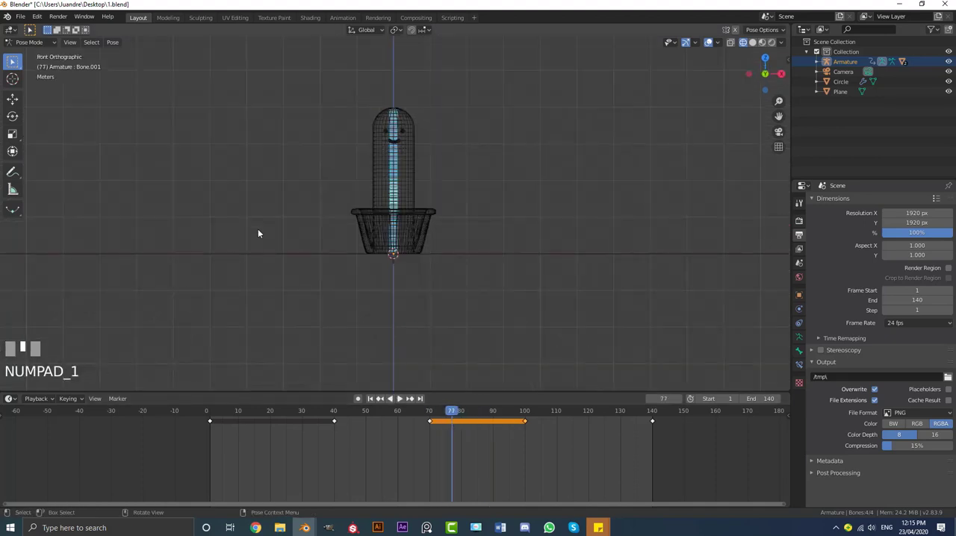
scroll(437, 383, up, 3)
drag(436, 424, 446, 424)
shift+middle_drag(402, 34, 384, 107)
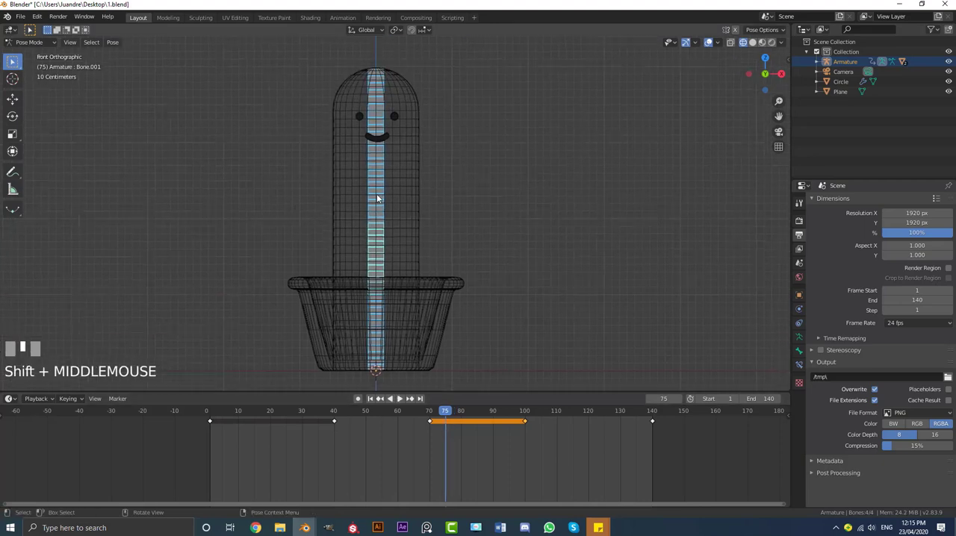
click(385, 107)
key(r)
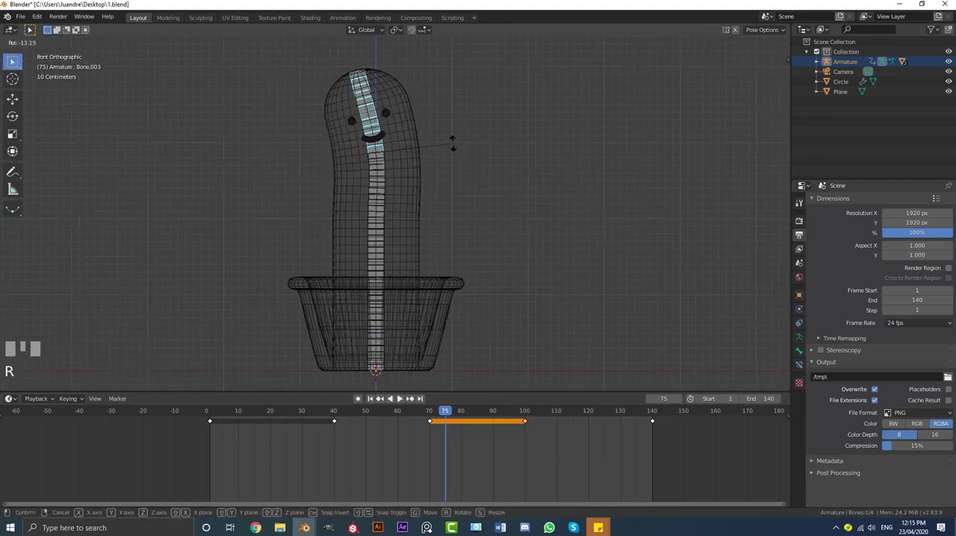
click(421, 168)
Rotate the third bone slightly counterclockwise and the second bone by about 1.9° to continue the backward lean
click(382, 175)
key(r)
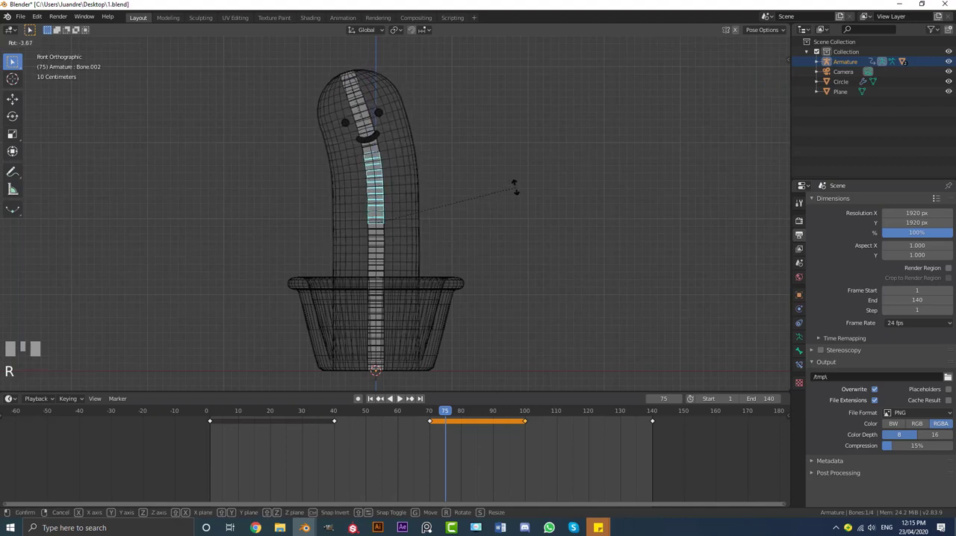
click(447, 233)
click(385, 265)
key(r)
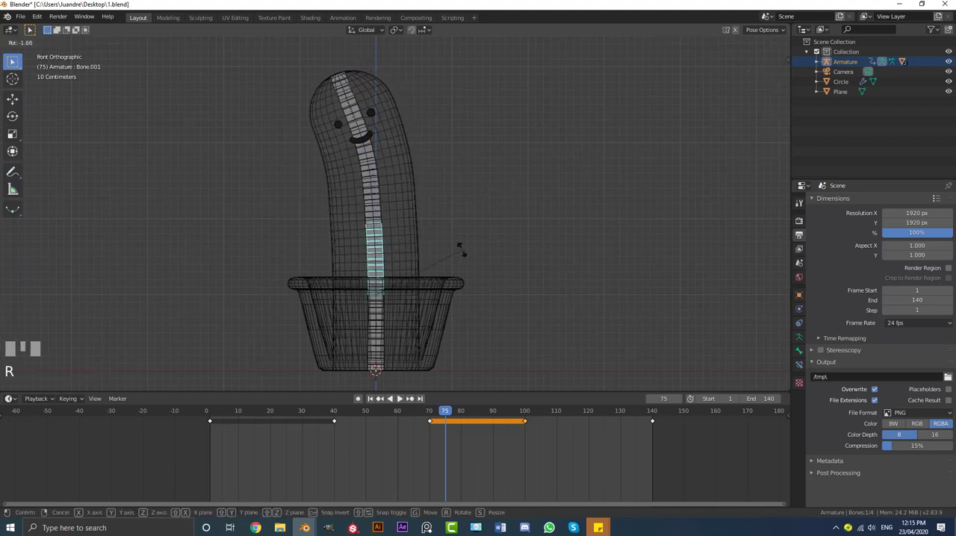
click(461, 250)
Select all bones and insert a LocRot keyframe of the leaning pose at frame 75
key(a)
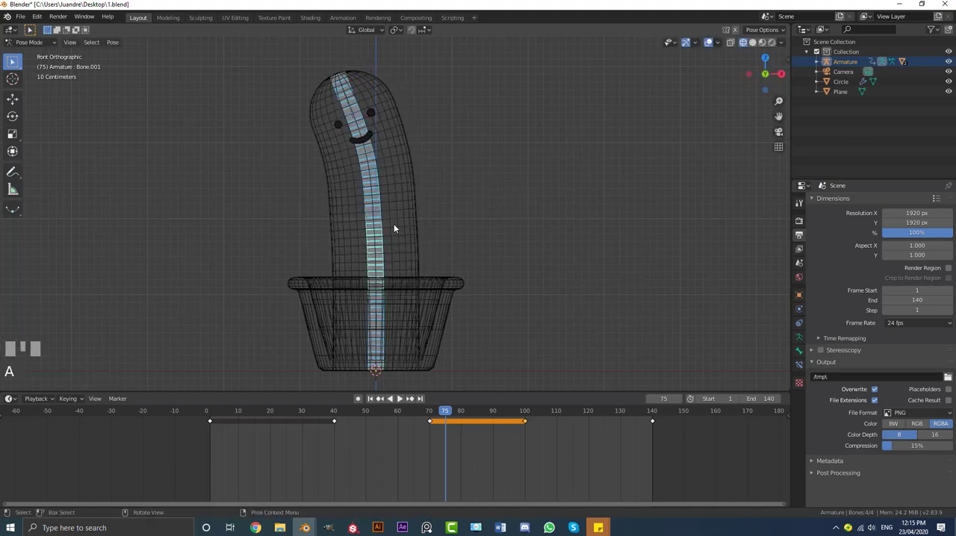
key(i)
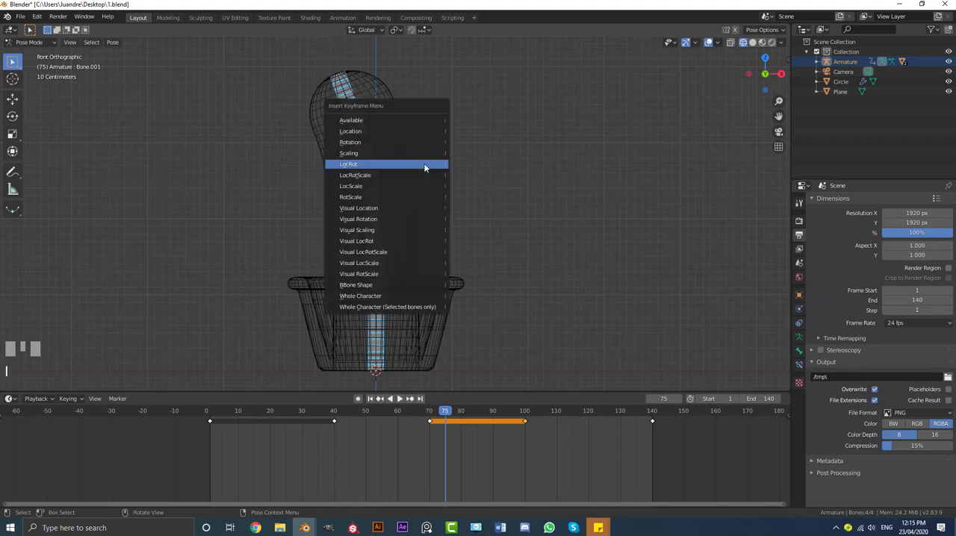
click(360, 164)
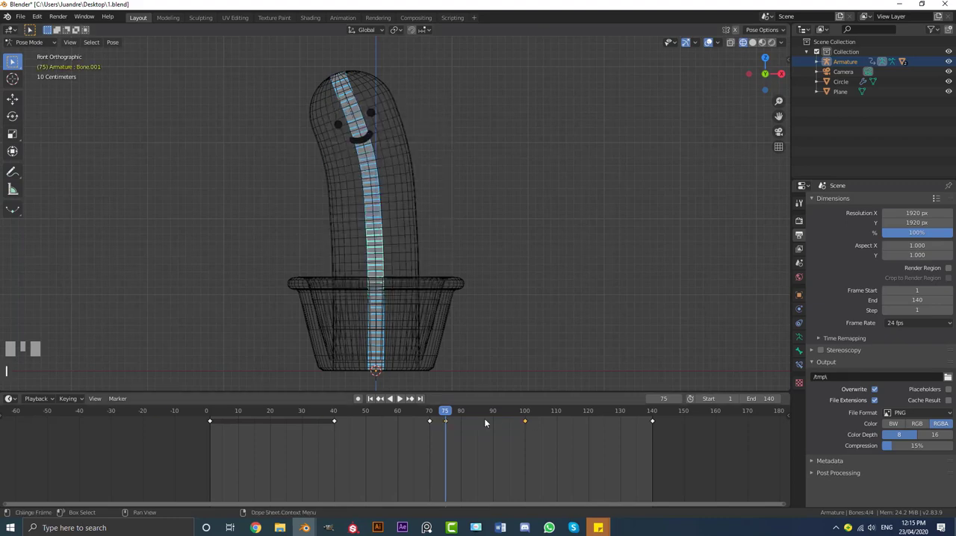
Play the animation from about frame 65 to check the backward lean keyed at frame 75
drag(484, 419, 413, 416)
key(space)
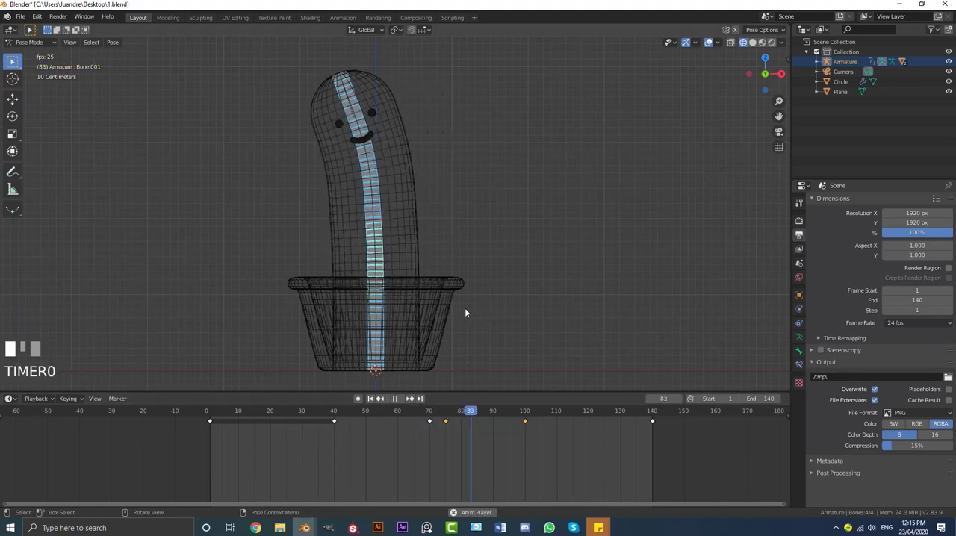
key(space)
drag(547, 426, 542, 439)
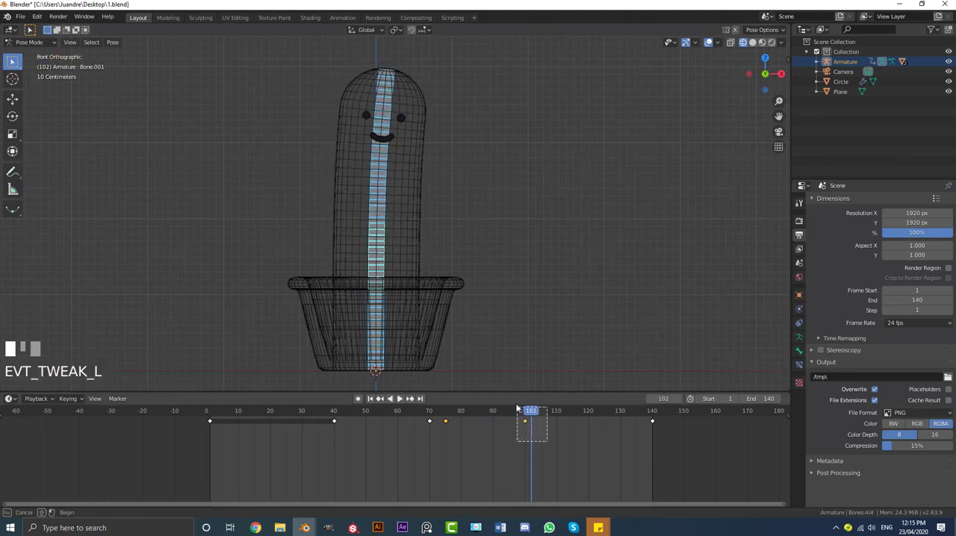
drag(516, 408, 517, 408)
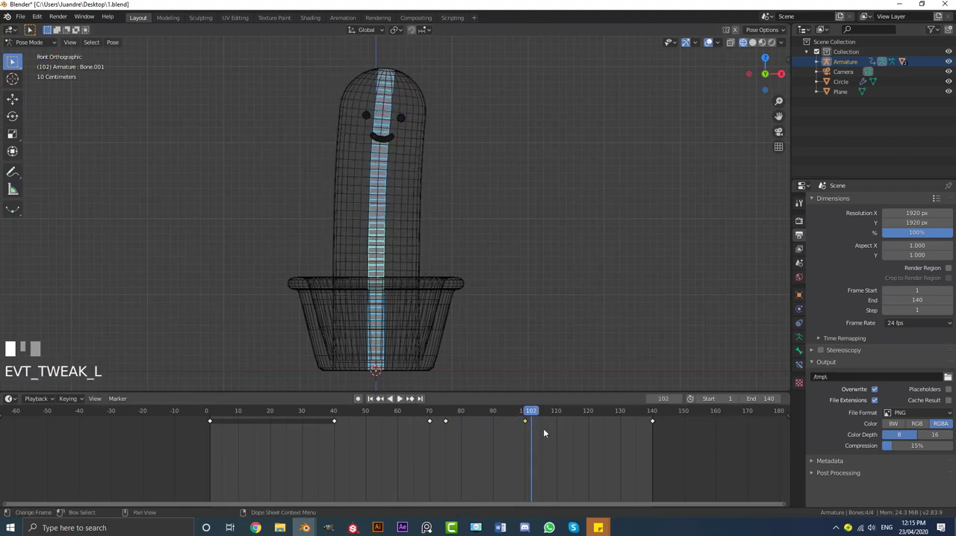
key(g)
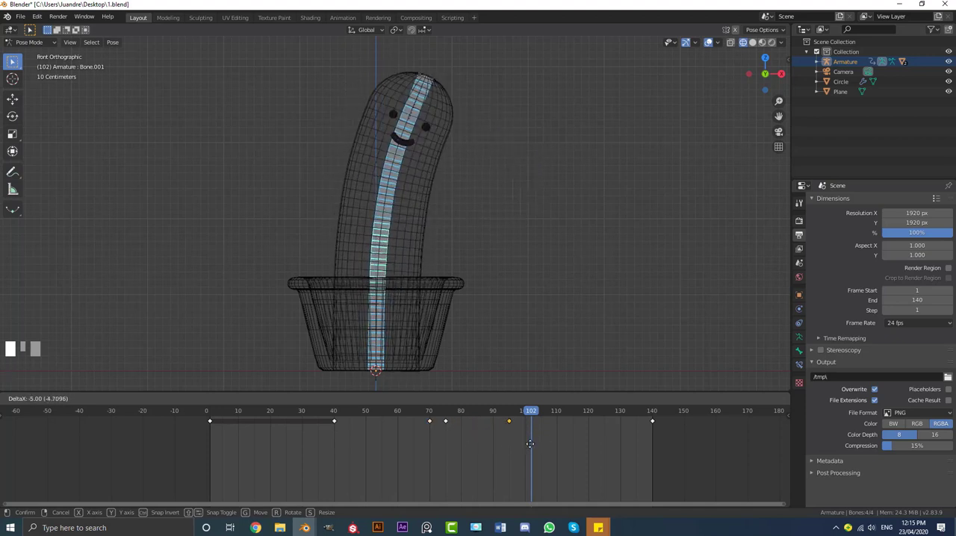
click(545, 448)
Duplicate the upright-pose keyframe at frame 70 and place the copy at frame 90
drag(529, 415, 432, 424)
drag(418, 388, 418, 388)
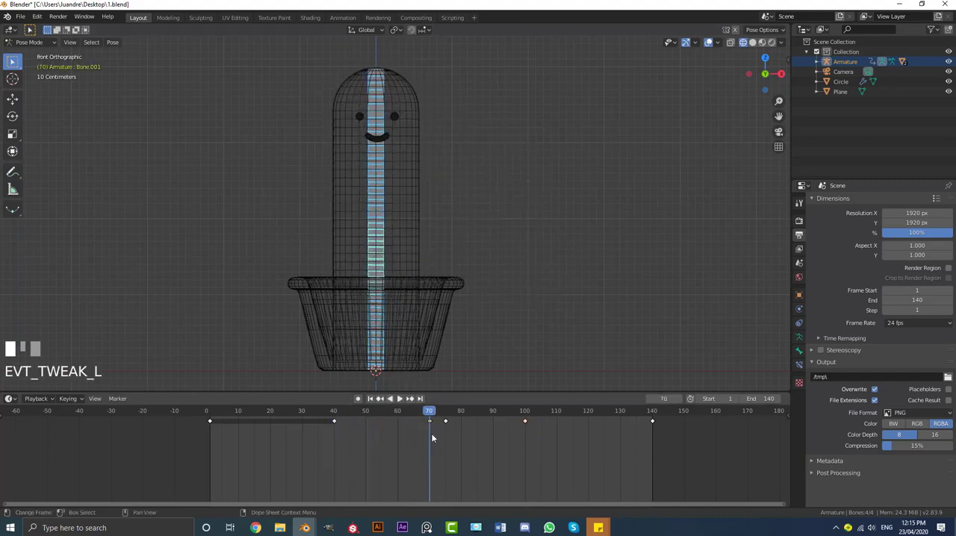
key(shift+d)
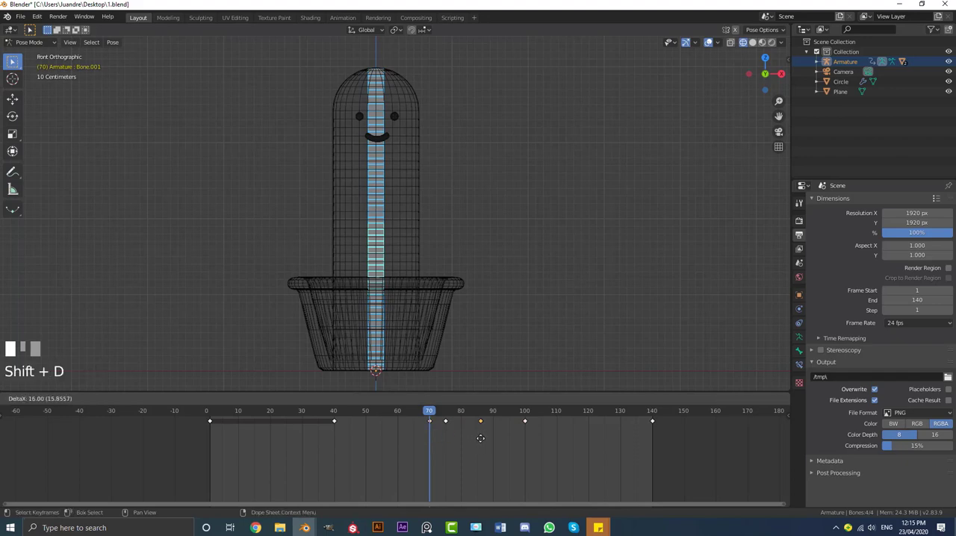
click(494, 442)
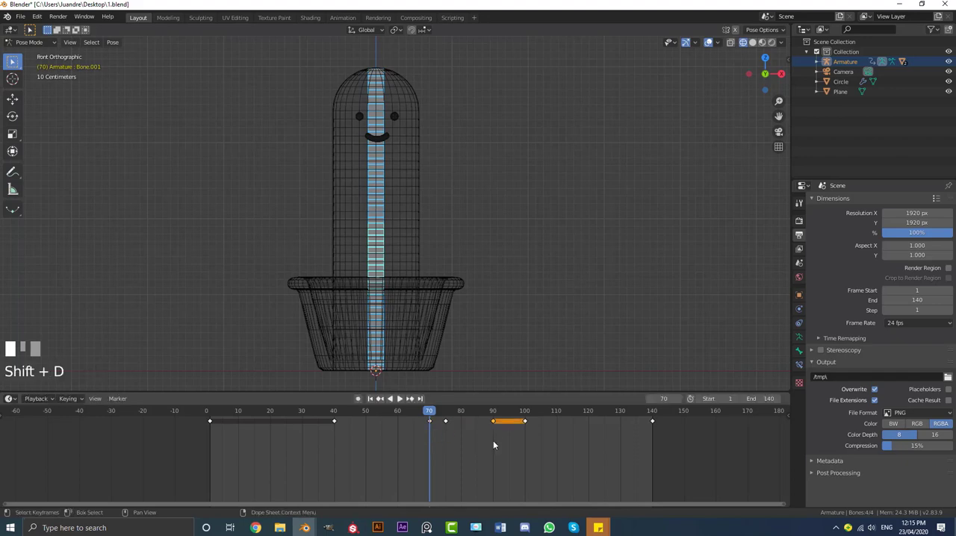
Play the animation from before frame 70 and again from the start to check the lean's return to upright
drag(414, 419, 404, 422)
key(space)
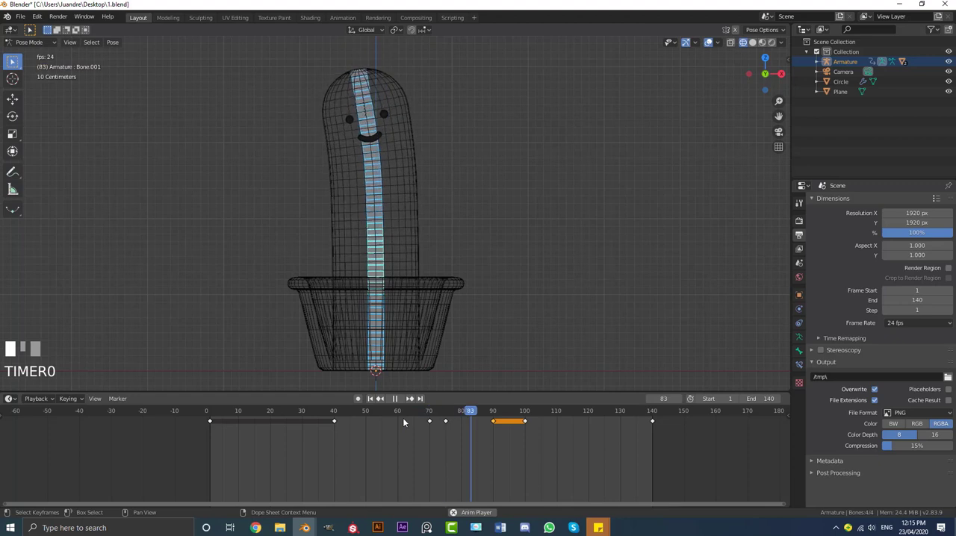
key(space)
click(366, 411)
drag(319, 411, 211, 411)
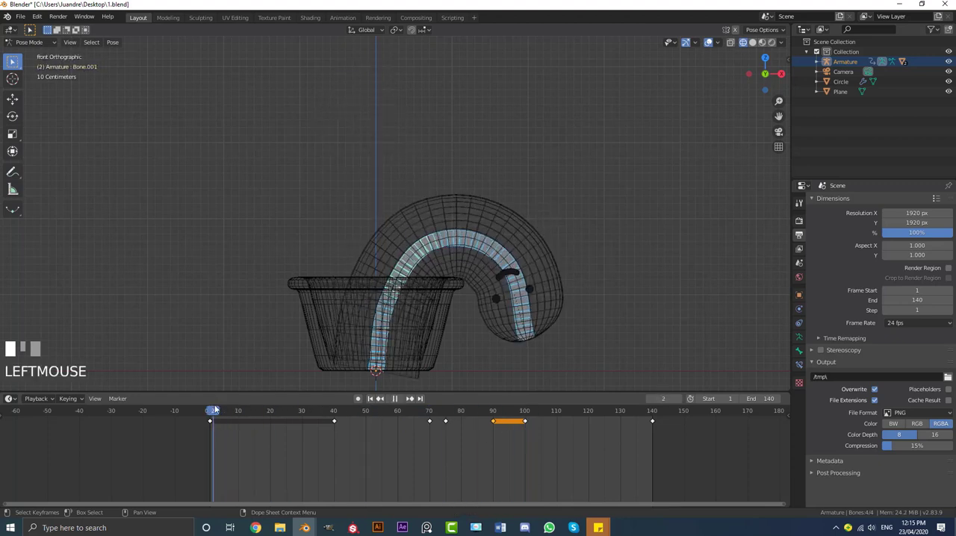
key(space)
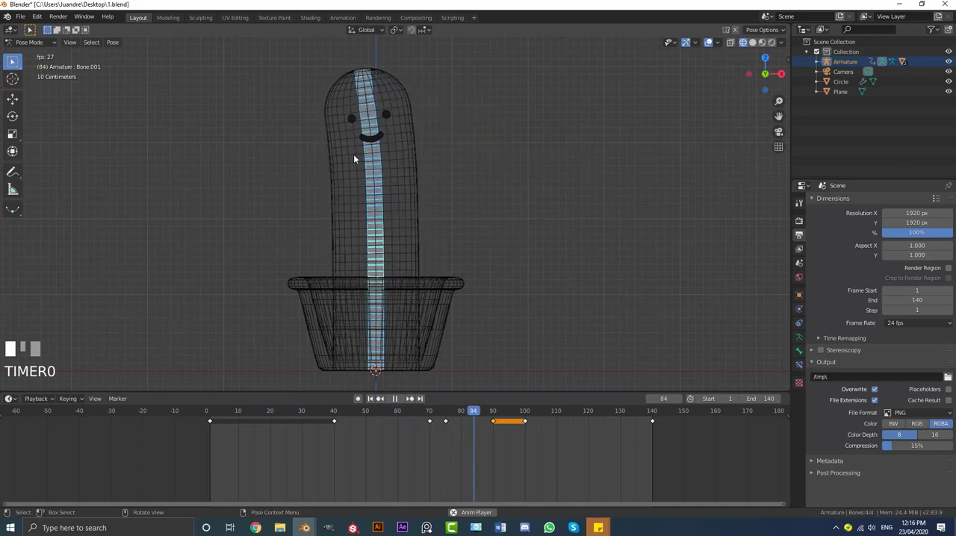
key(space)
Delete the keyframe at frame 100, keeping the upright keyframe at frame 90
drag(541, 413, 494, 417)
drag(545, 450, 517, 396)
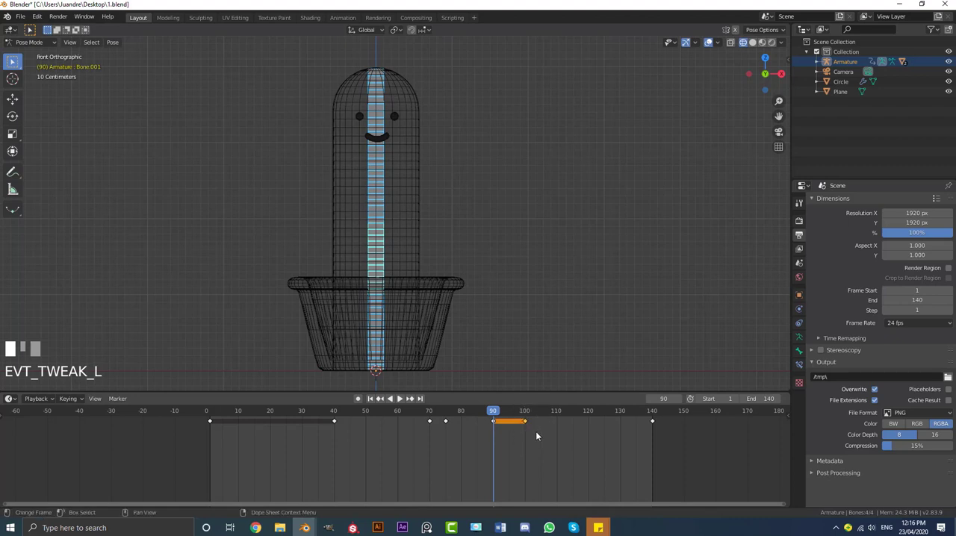
key(x)
click(535, 429)
Duplicate the upright keyframe at frame 90 and place the copy at frame 110
mouse_move(495, 416)
mouse_down()
mouse_move(427, 417)
mouse_move(512, 420)
mouse_move(500, 421)
mouse_move(506, 437)
mouse_move(486, 404)
mouse_move(482, 416)
mouse_move(493, 415)
mouse_up()
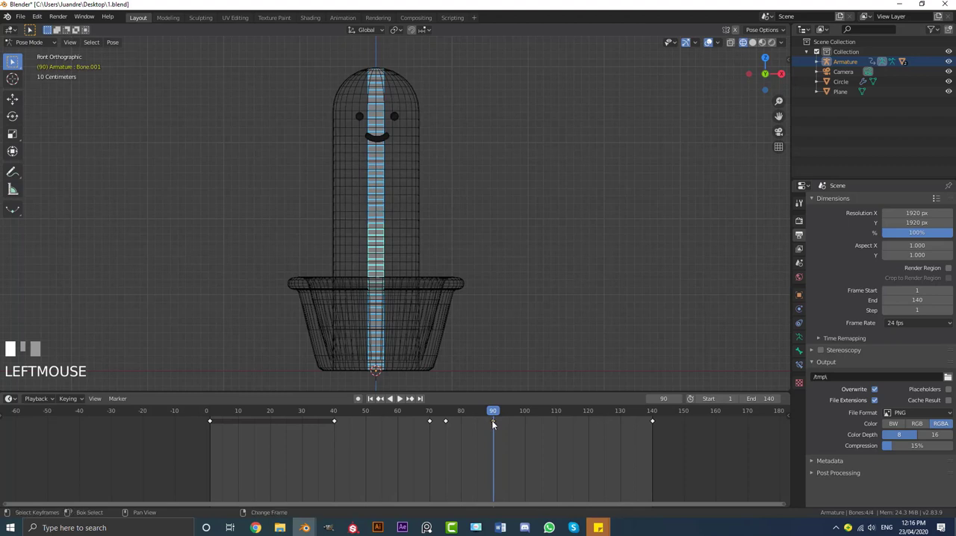
key(shift+d)
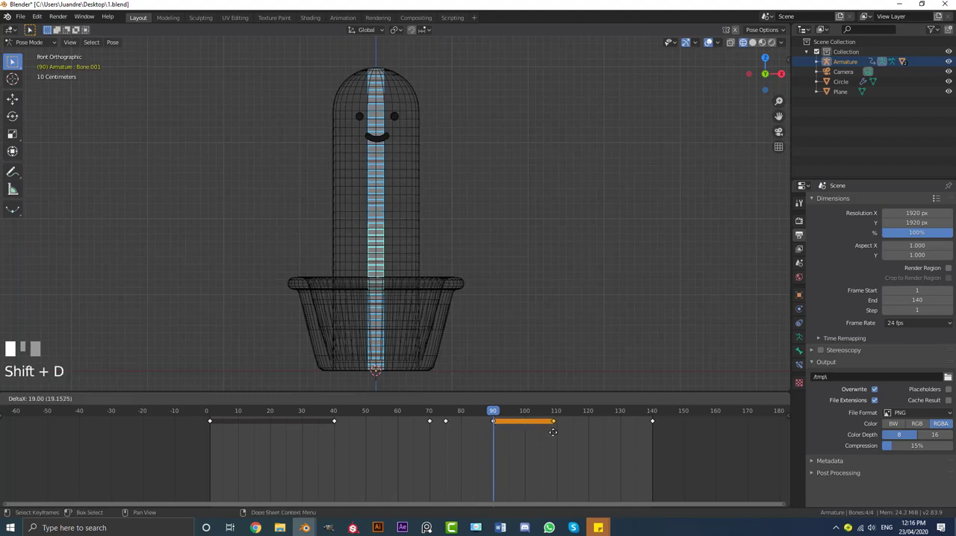
click(555, 434)
Play the animation from about frame 73 and again from the start to check the upright hold between frames 90 and 110
drag(493, 412, 439, 416)
key(space)
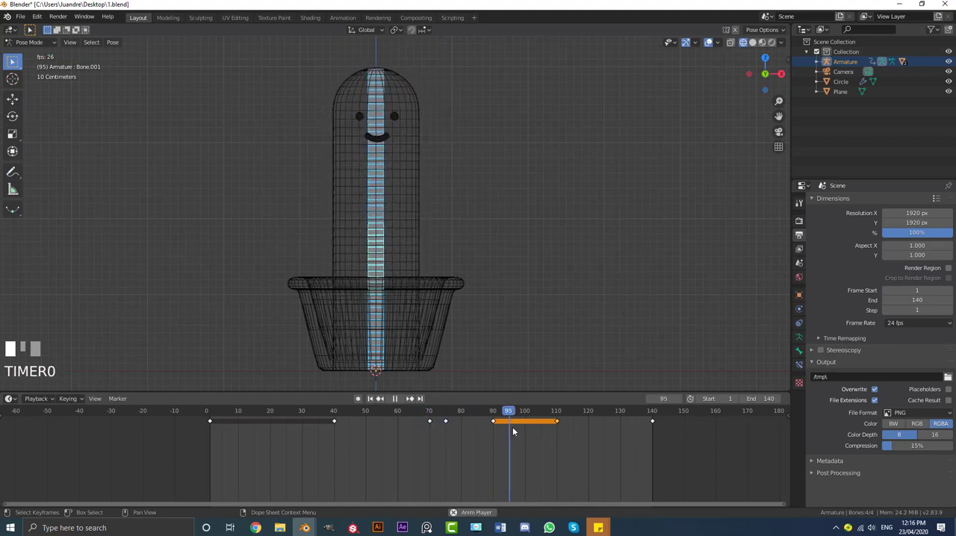
key(space)
click(555, 411)
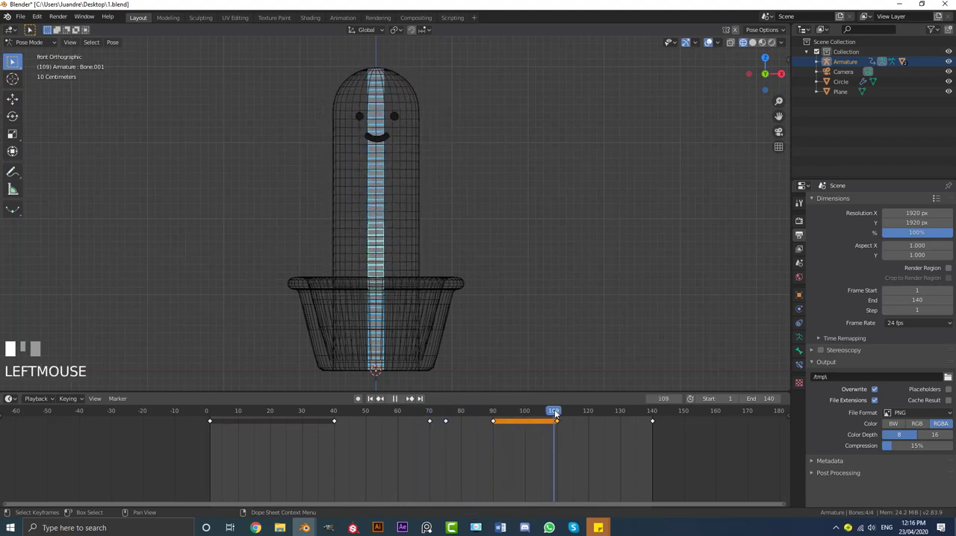
mouse_move(555, 413)
mouse_down()
mouse_move(629, 415)
mouse_move(519, 415)
mouse_move(634, 413)
mouse_move(208, 416)
mouse_up()
key(space)
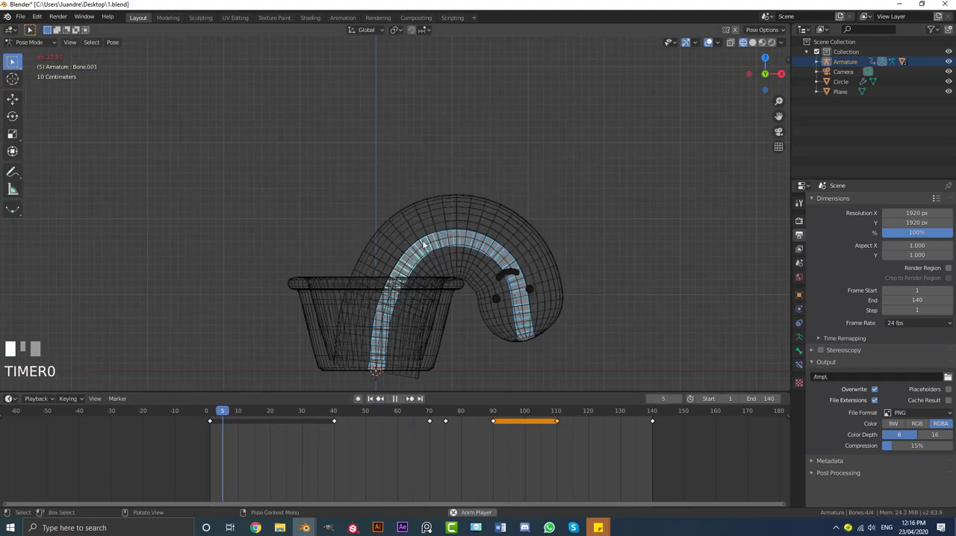
Switch the viewport to solid shading and watch the cactus animation play in perspective view
middle_drag(423, 243, 461, 264)
key(z)
click(531, 267)
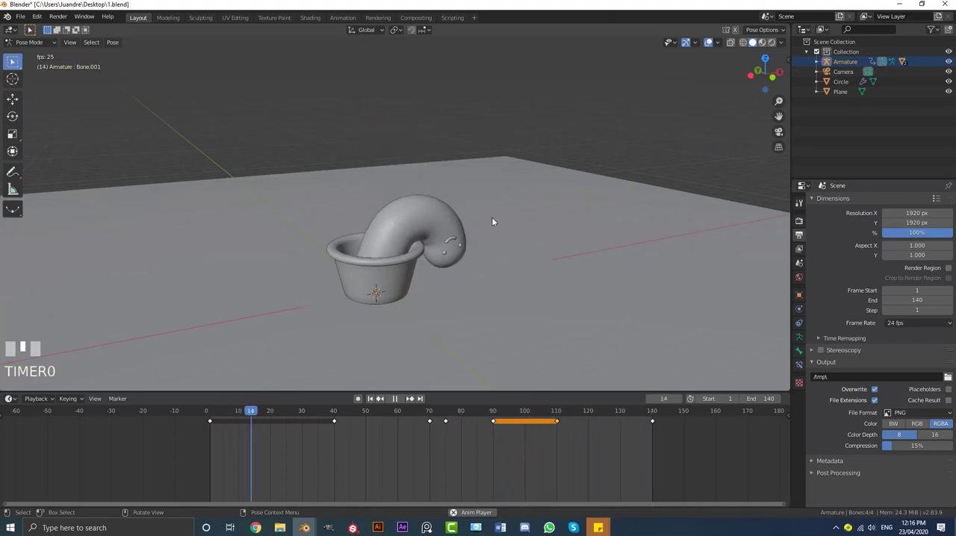
key(space)
Return the armature to Object Mode and deselect everything
middle_drag(530, 209, 486, 207)
scroll(499, 262, up, 2)
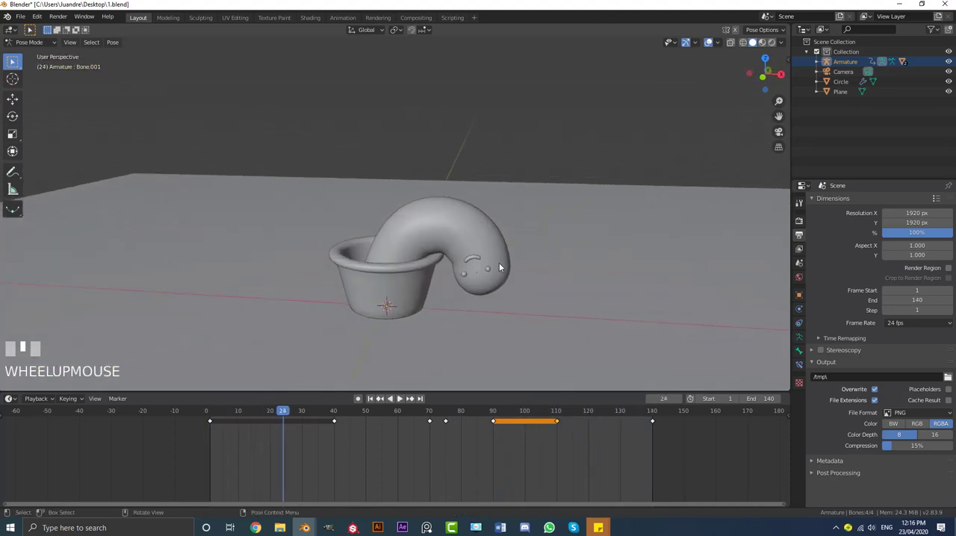
shift+middle_drag(499, 263, 474, 233)
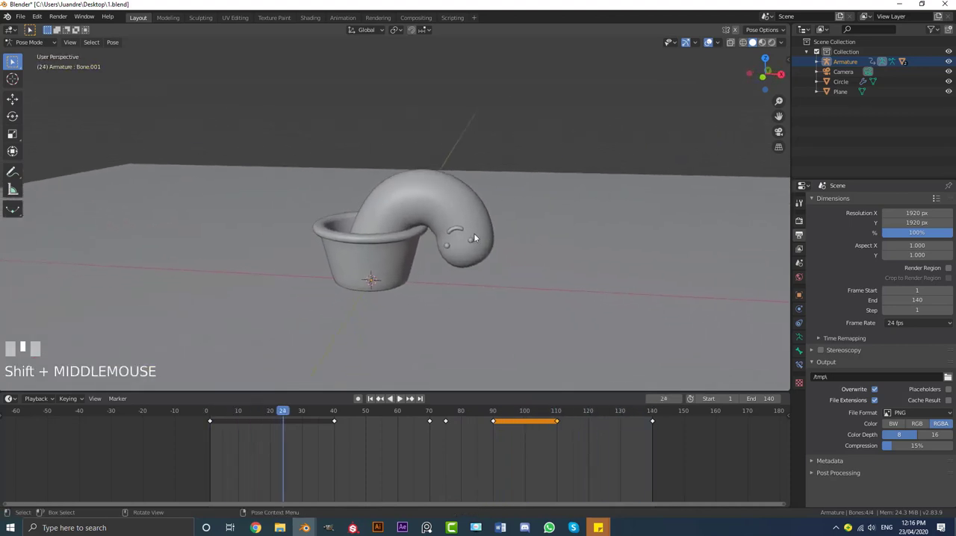
click(30, 43)
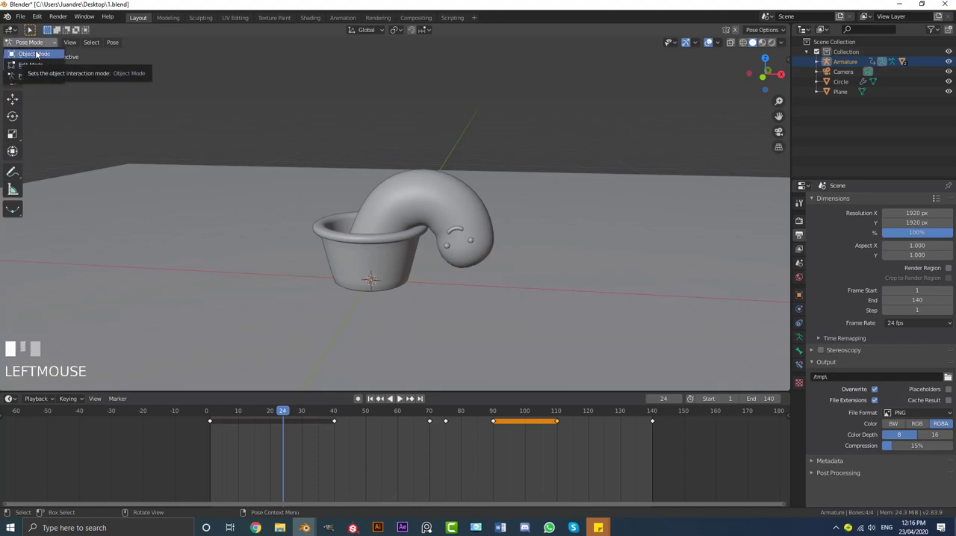
click(39, 57)
key(alt+a)
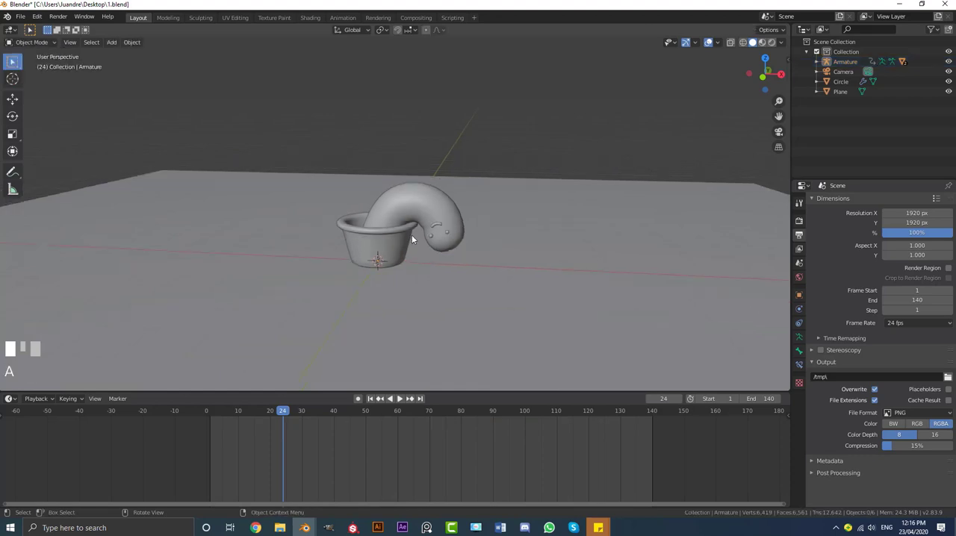
Add a UV sphere in the front orthographic view and raise it along Z above the cactus
key(KP_1)
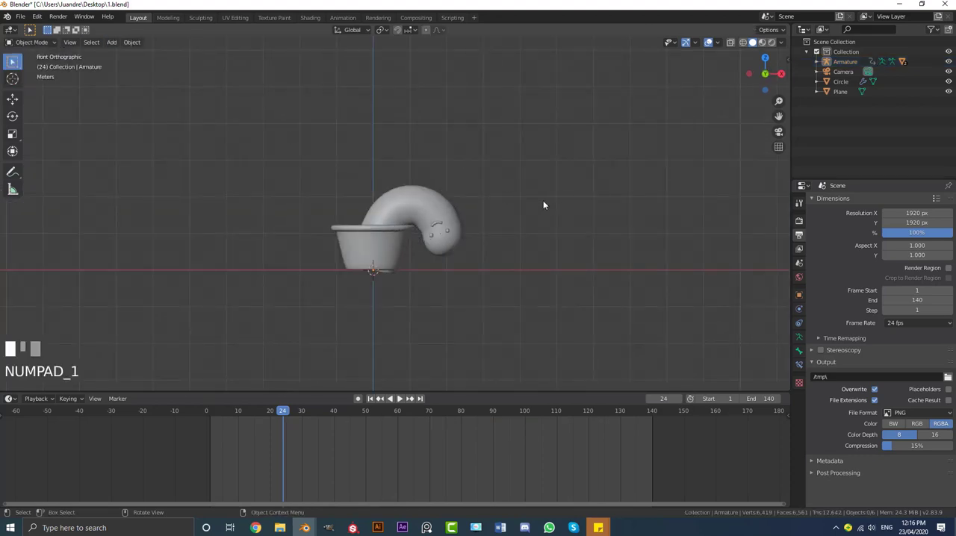
scroll(337, 215, up, 3)
key(shift+a)
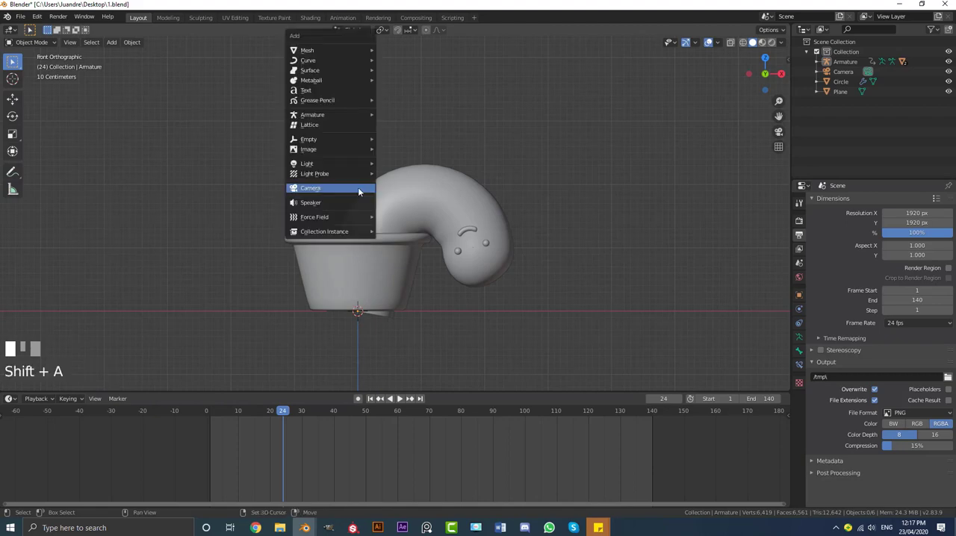
mouse_move(317, 52)
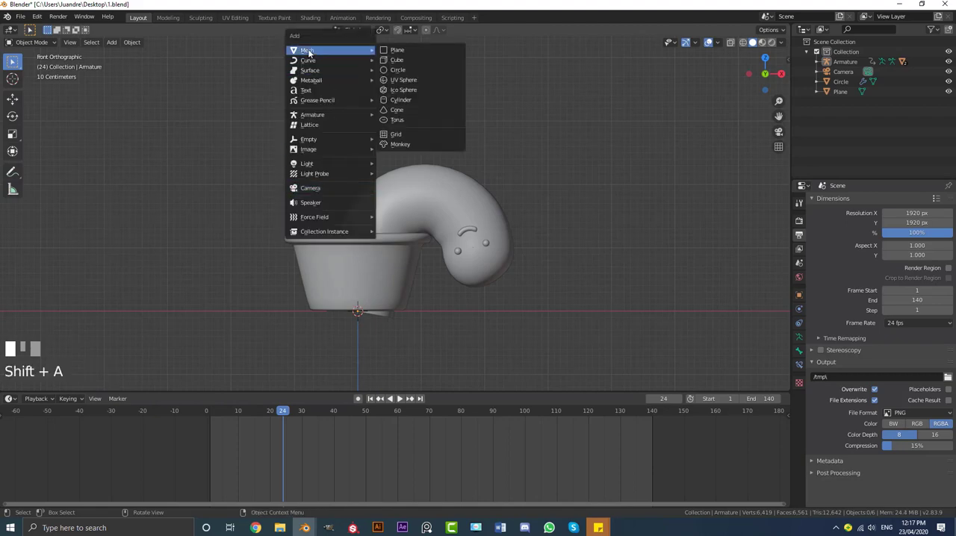
click(404, 79)
scroll(395, 246, down, 5)
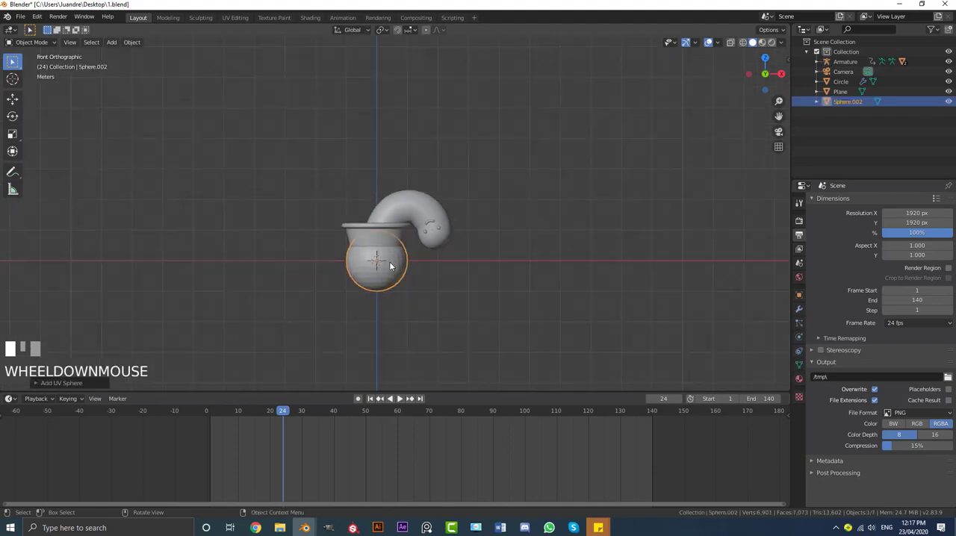
scroll(388, 274, up, 3)
key(g)
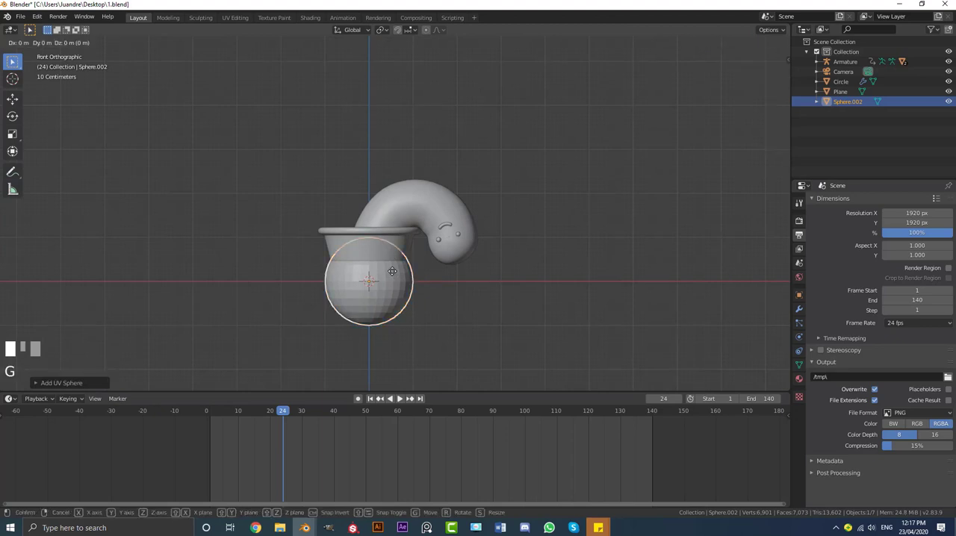
key(z)
click(385, 124)
Scale the sphere down to about a quarter of its original size and shade it smooth
scroll(512, 221, up, 2)
key(s)
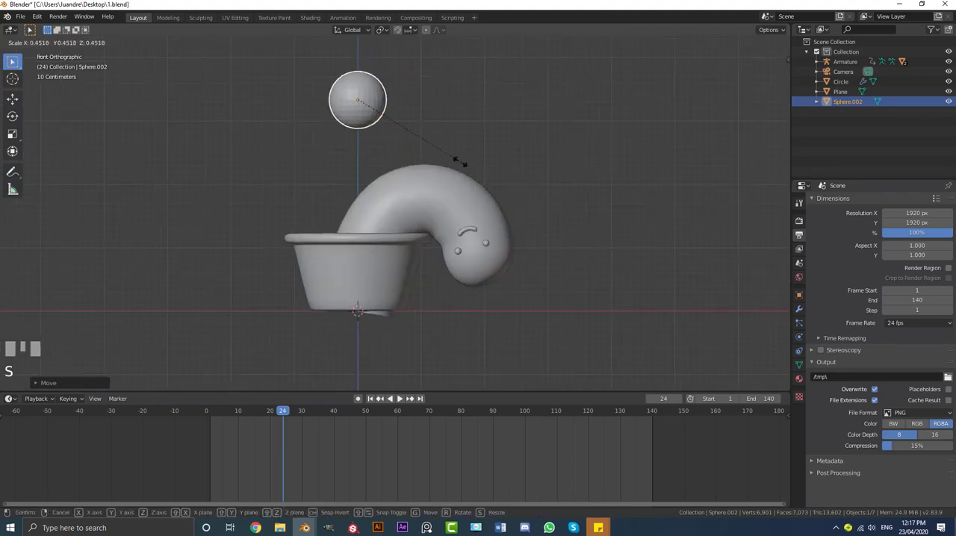
click(386, 136)
shift+middle_drag(385, 136, 419, 202)
key(5)
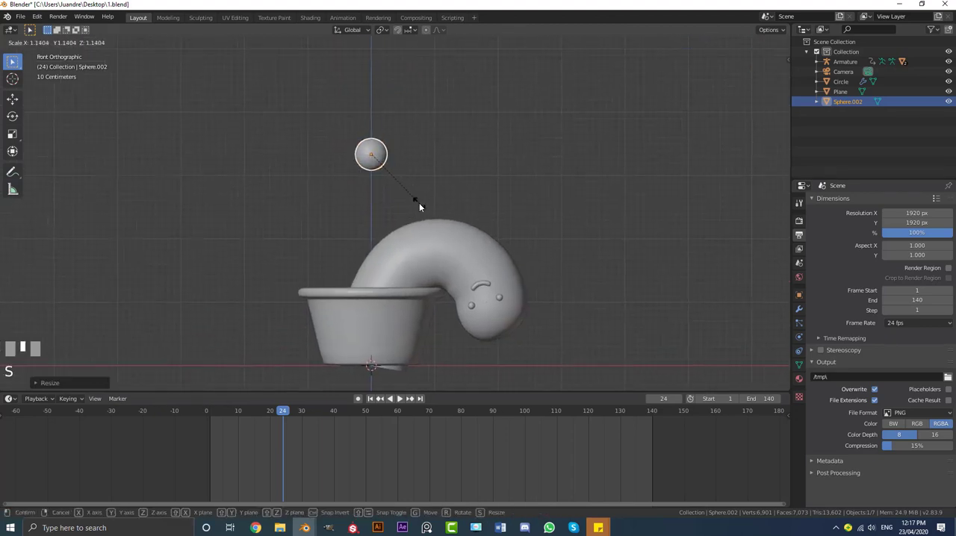
click(130, 44)
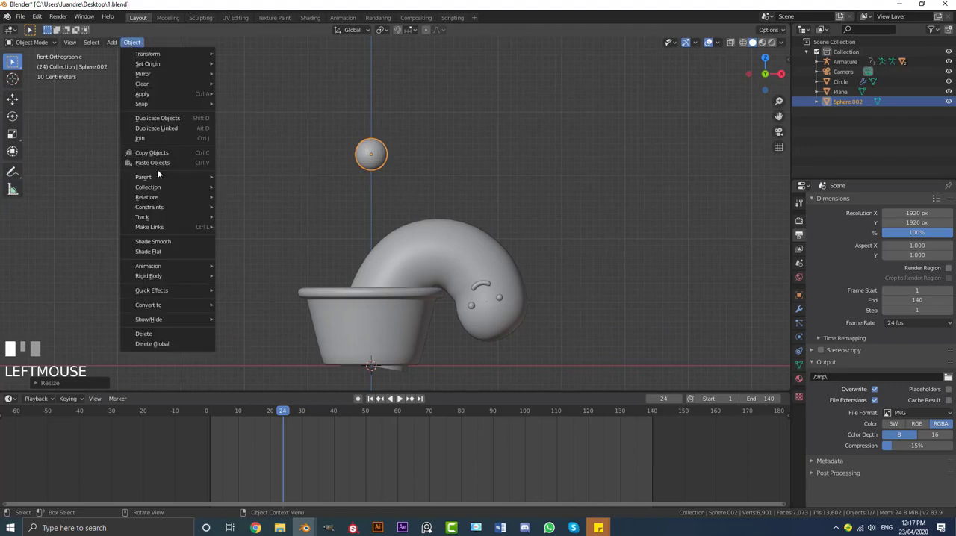
click(166, 241)
With proportional editing at size 0.26, raise the sphere's top vertex about 0.21 m along Z to form a teardrop
scroll(366, 234, up, 4)
shift+middle_drag(425, 147, 365, 202)
key(Tab)
click(374, 207)
scroll(375, 210, up, 2)
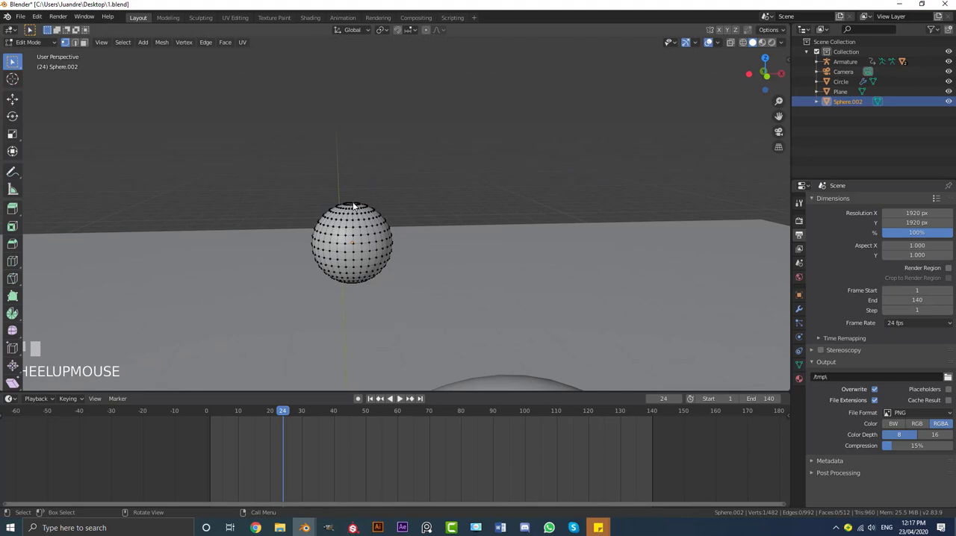
click(353, 206)
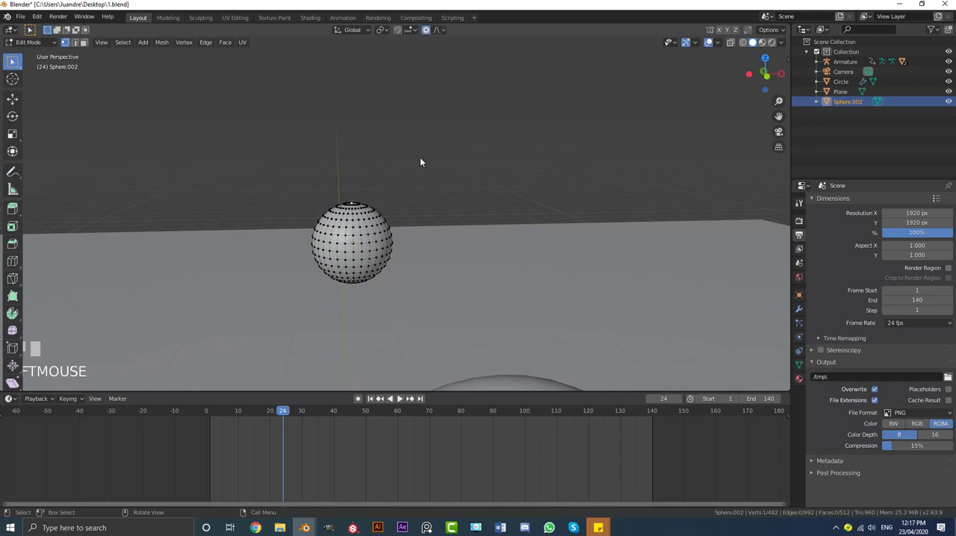
key(KP_1)
key(g)
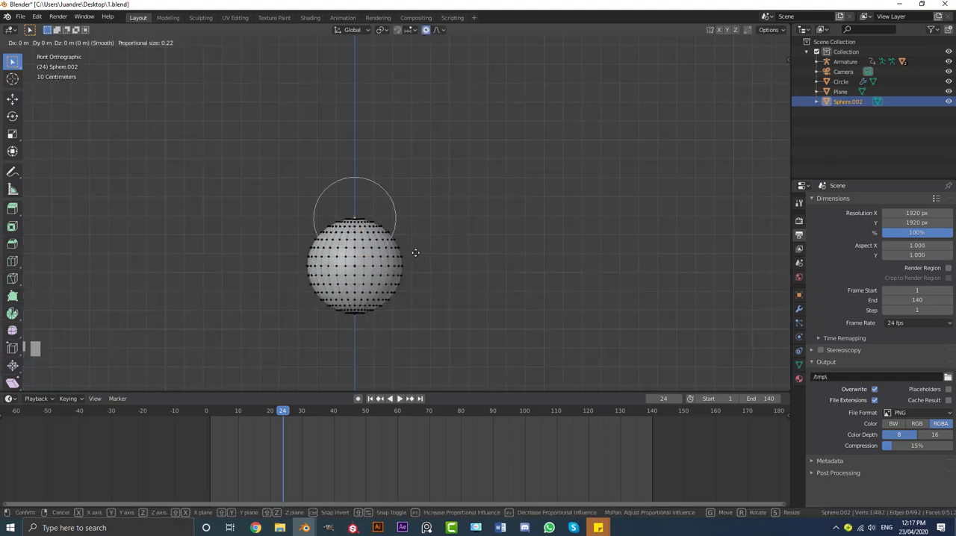
key(z)
scroll(416, 216, down, 2)
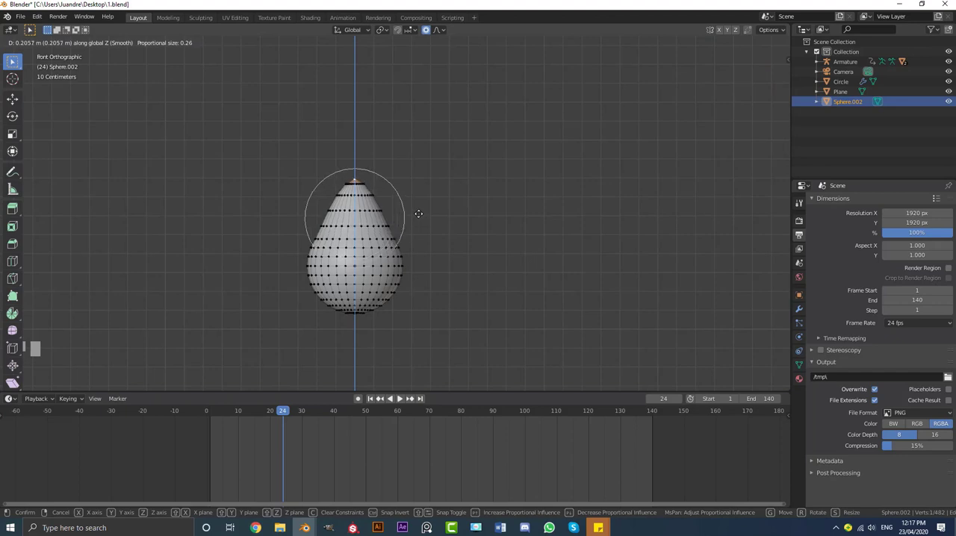
click(420, 215)
Narrow the teardrop's upper part by scaling in the third vertex ring below the tip with proportional editing
key(s)
click(433, 216)
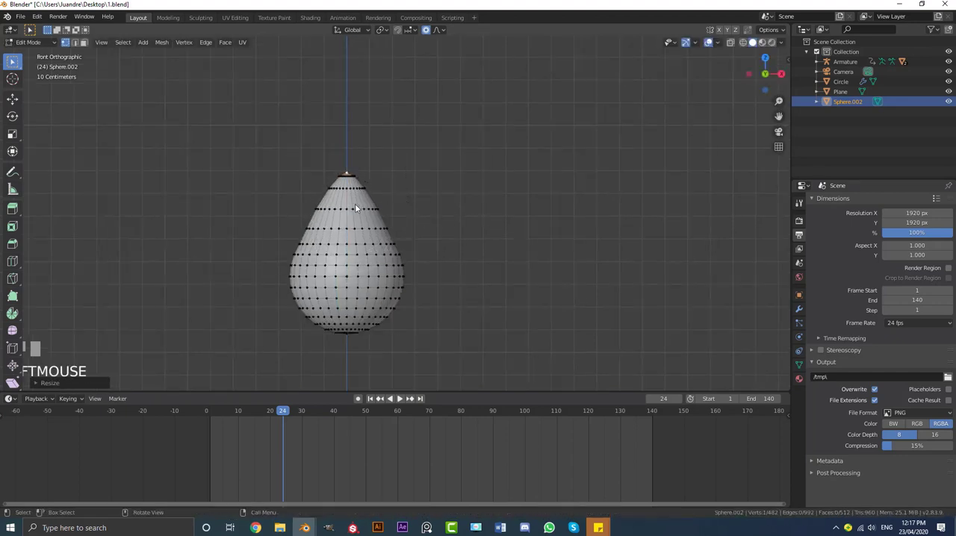
alt+click(357, 207)
scroll(454, 213, up, 2)
key(s)
click(430, 204)
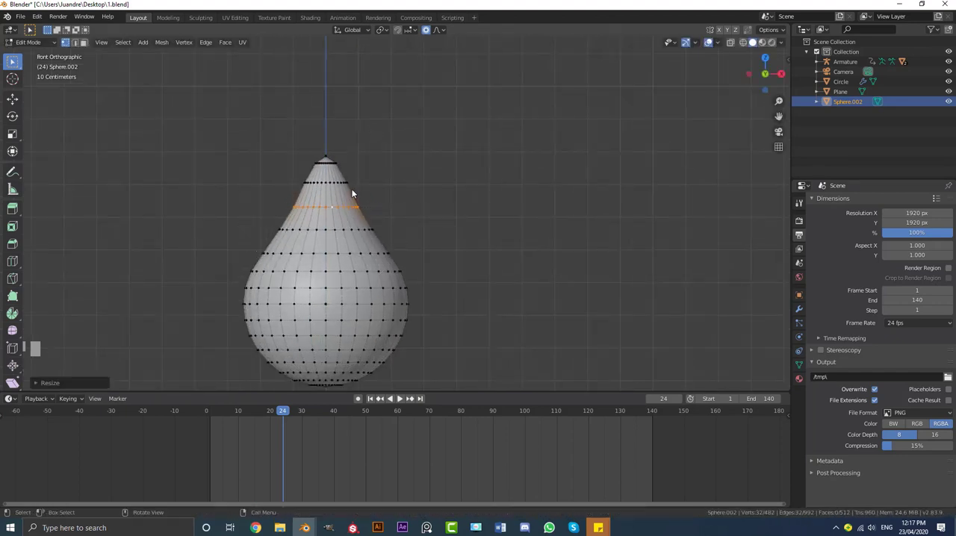
Narrow the teardrop's tip with proportional editing, scaling the second vertex ring to about 0.79 and the topmost ring to about 0.59
alt+click(334, 184)
key(s)
scroll(422, 186, up, 6)
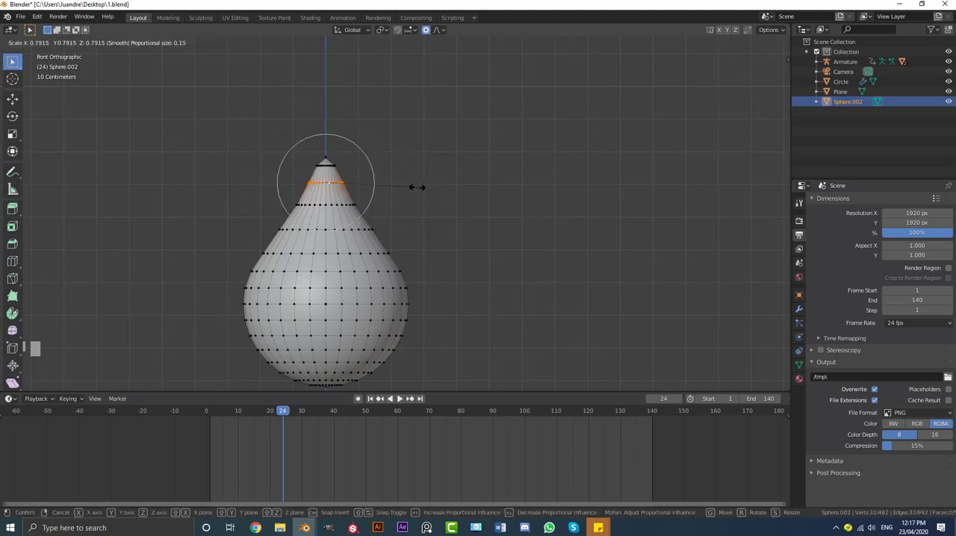
click(414, 187)
alt+shift+click(325, 166)
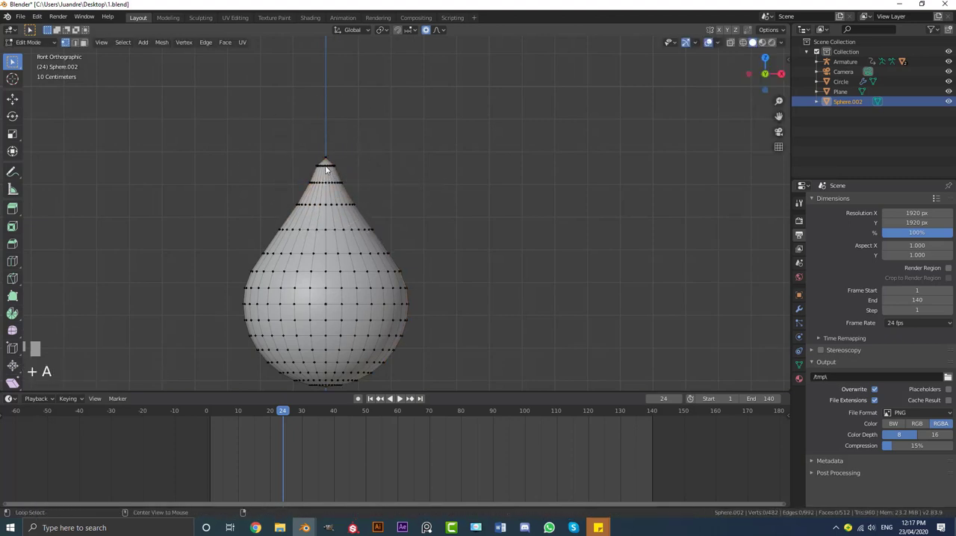
key(s)
scroll(380, 179, up, 10)
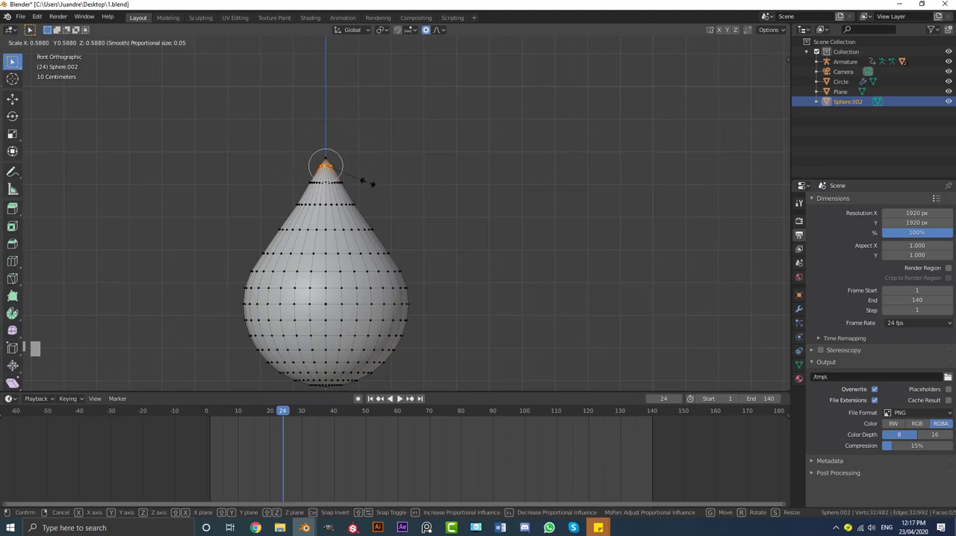
click(365, 182)
key(Tab)
Show the teardrop's mesh data properties
scroll(434, 226, down, 3)
shift+middle_drag(434, 226, 431, 248)
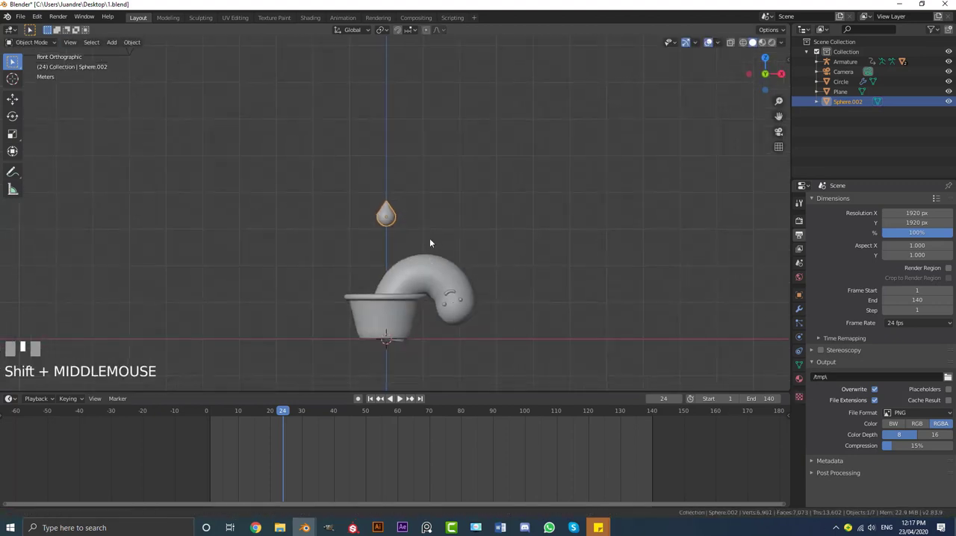
scroll(450, 227, up, 2)
scroll(433, 224, up, 2)
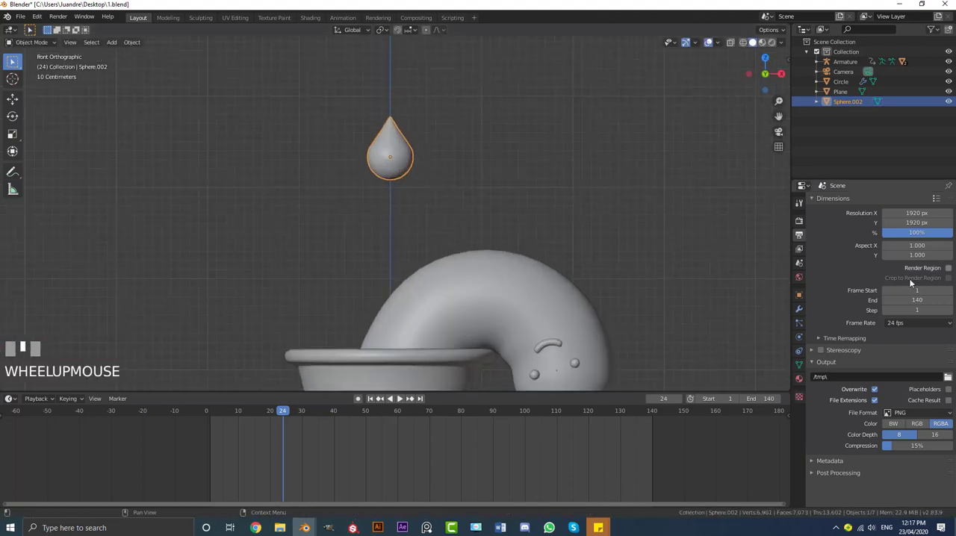
click(798, 363)
key(s)
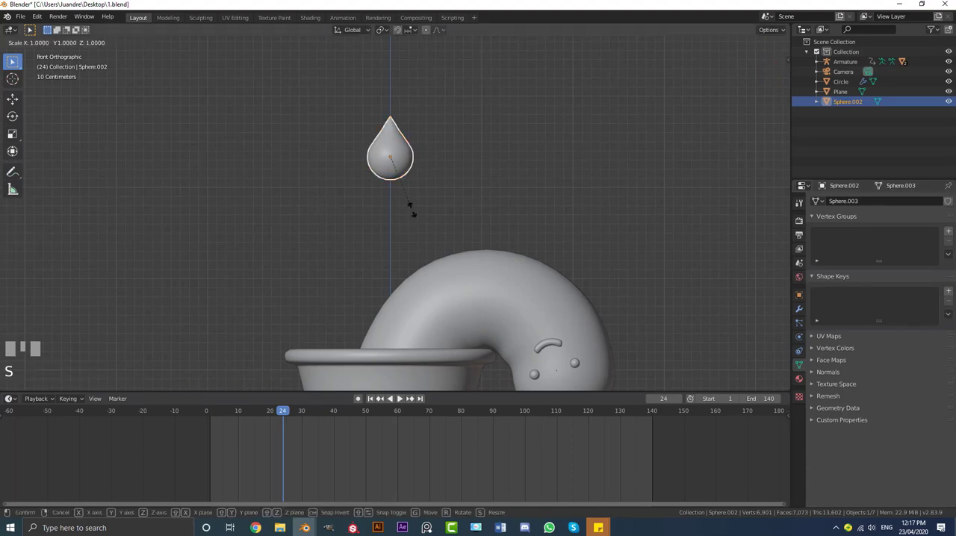
key(z)
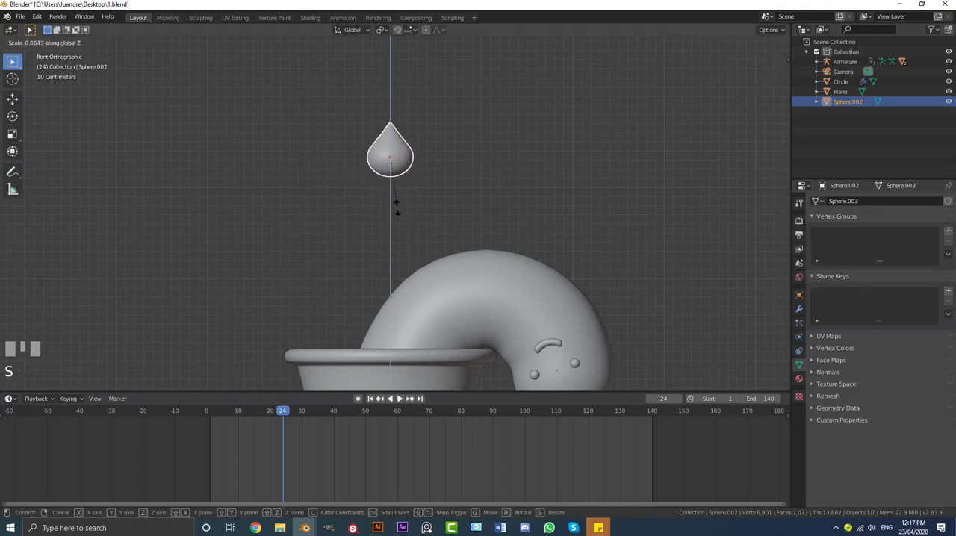
right_click(405, 255)
key(g)
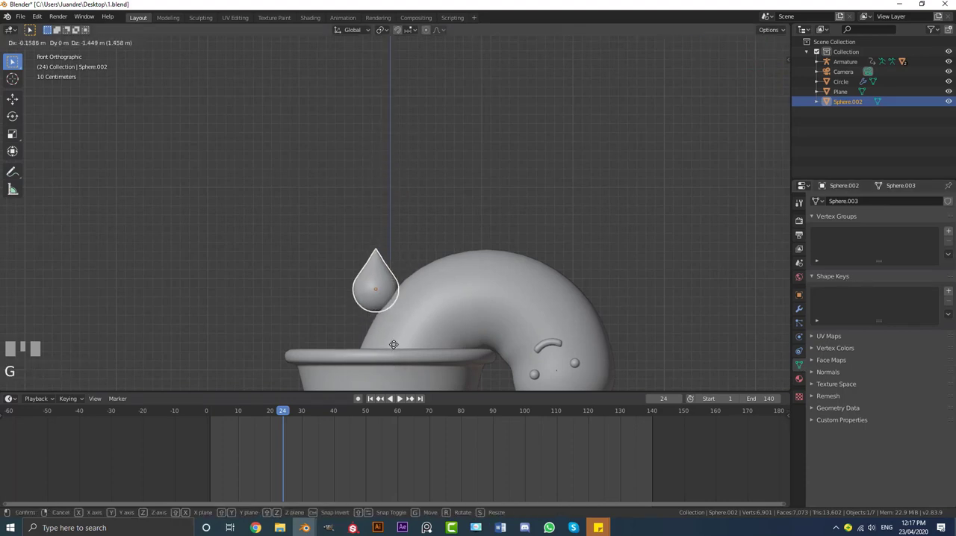
right_click(410, 293)
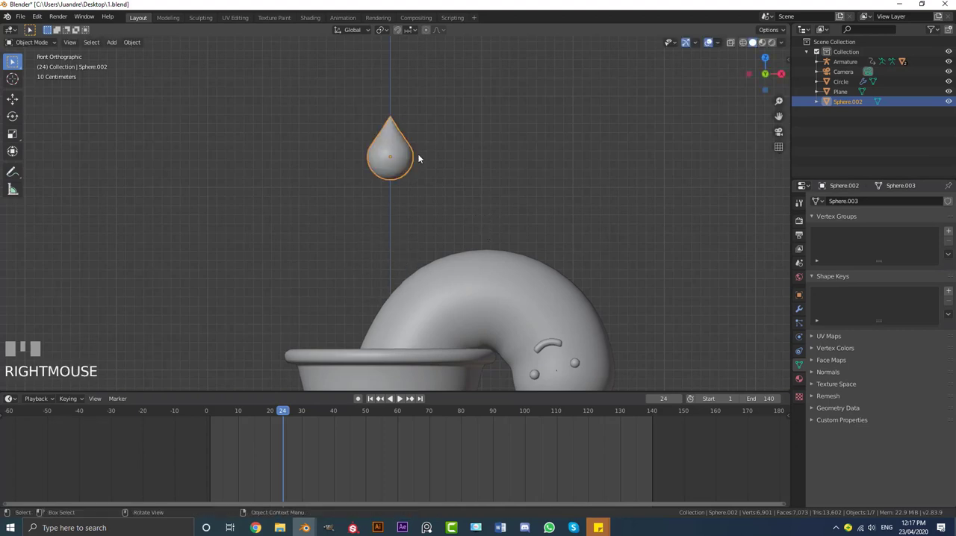
Move the water drop in the front view down beside the cactus stem, over the pot's opening, and check its placement through the camera
scroll(416, 166, down, 2)
scroll(415, 169, up, 1)
scroll(400, 187, down, 1)
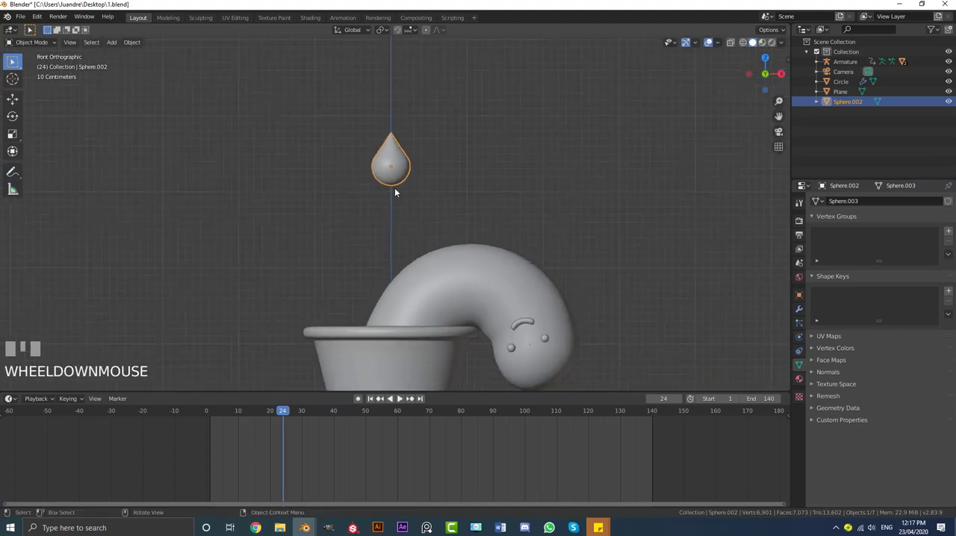
key(KP_0)
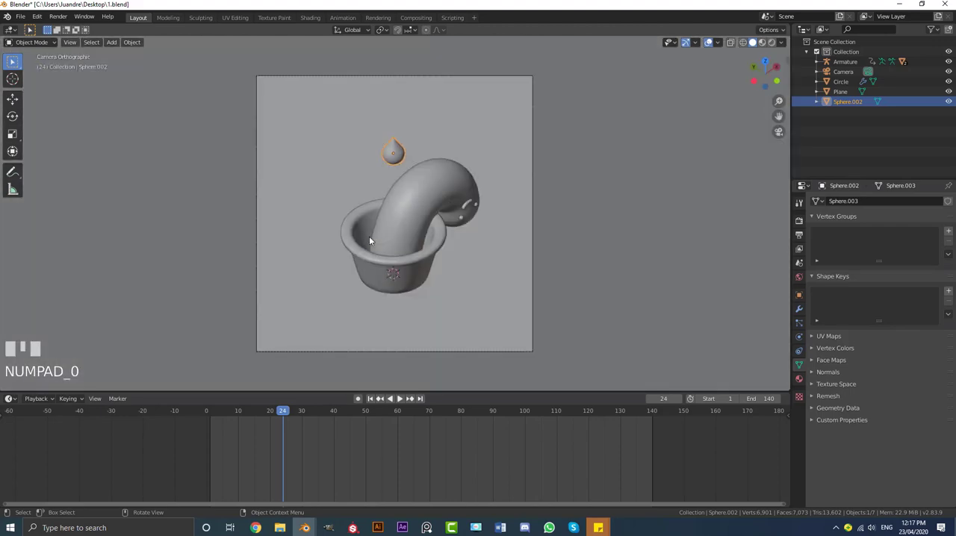
scroll(401, 145, up, 1)
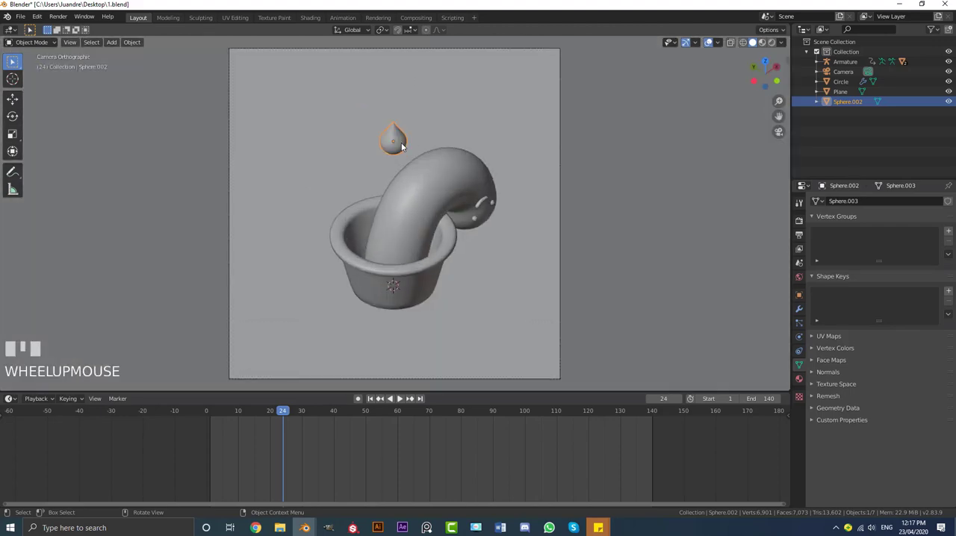
key(KP_1)
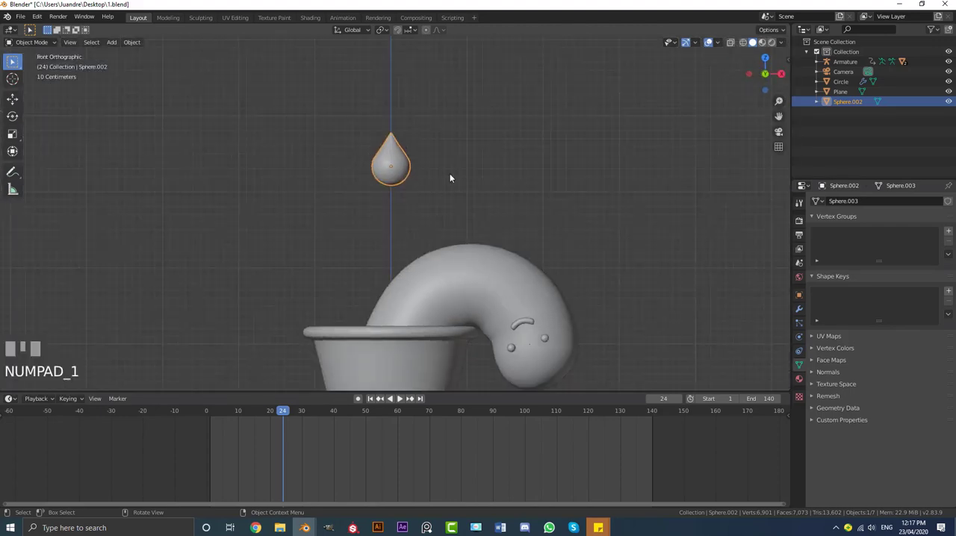
key(g)
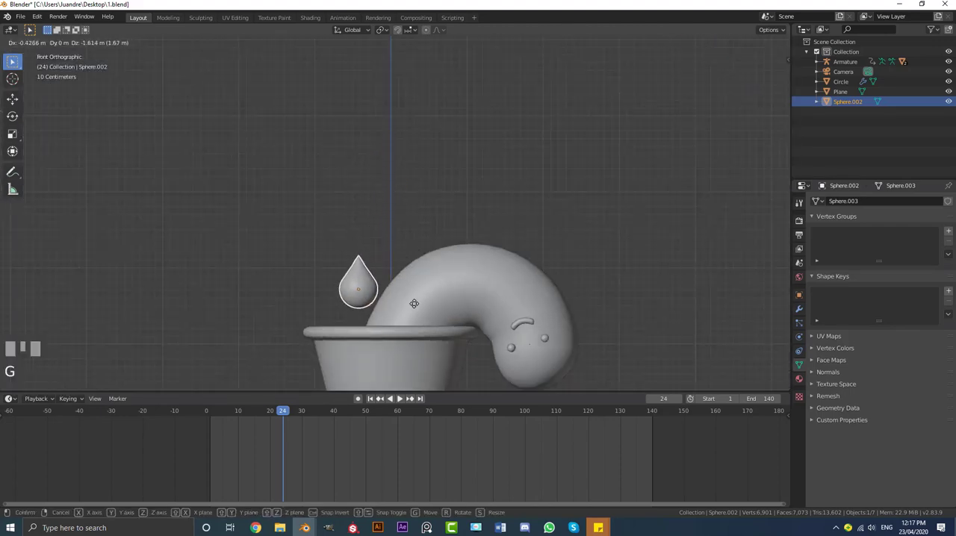
click(360, 256)
middle_drag(360, 256, 379, 307)
key(g)
click(371, 267)
key(KP_0)
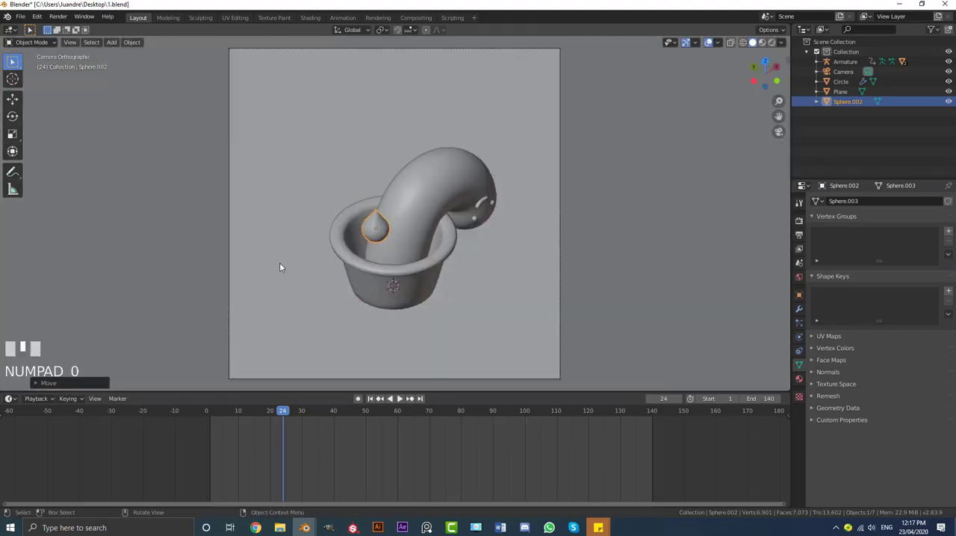
Raise the water drop about 4.6 m along Z until it is above the camera frame
key(g)
key(z)
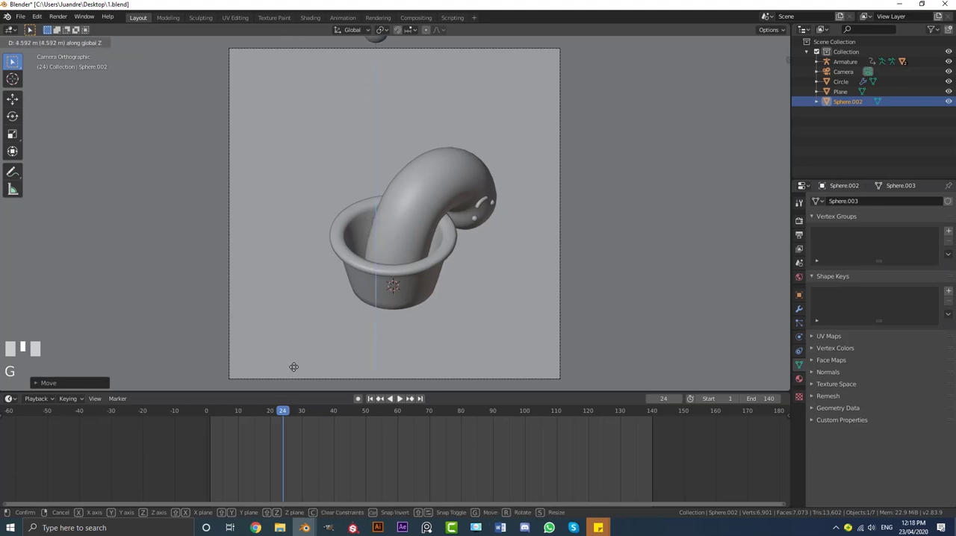
click(299, 365)
scroll(314, 336, down, 5)
At frame 44, lower the water drop about 6 m along Z so it is hidden inside the pot, and insert a location keyframe
drag(284, 411, 369, 418)
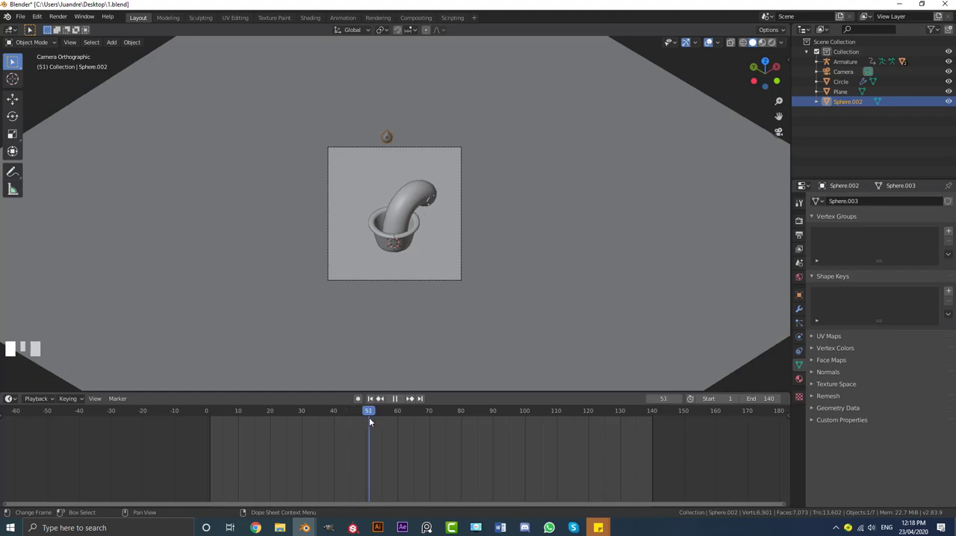
scroll(375, 369, up, 5)
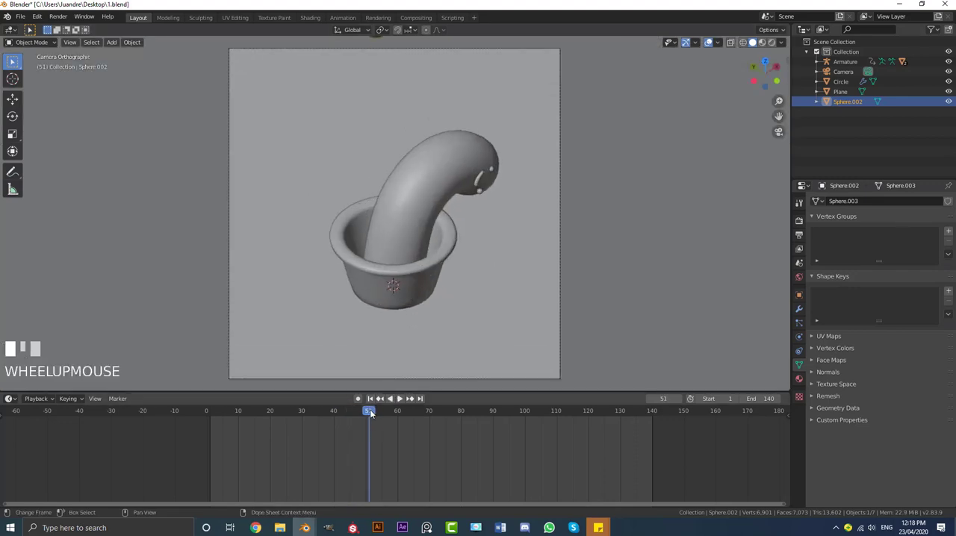
drag(369, 415, 346, 415)
key(g)
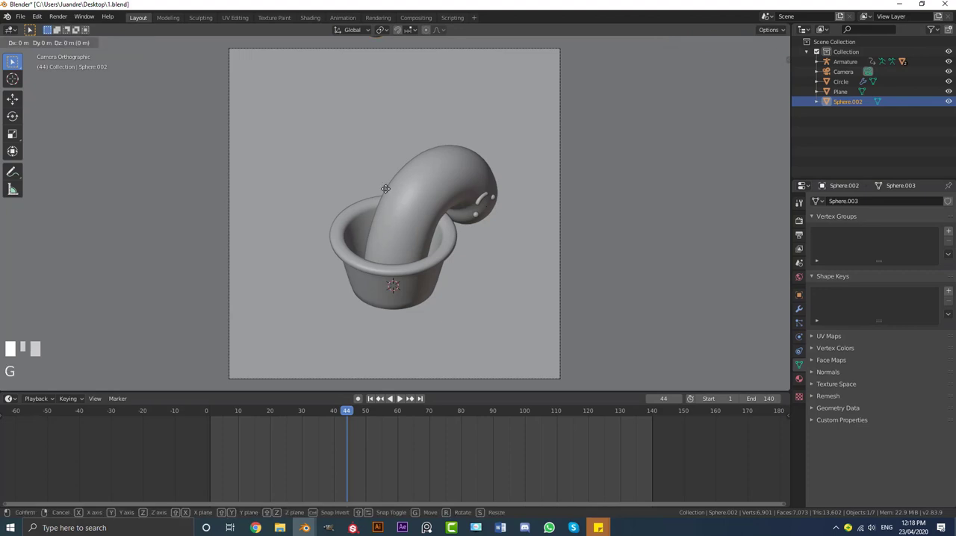
key(z)
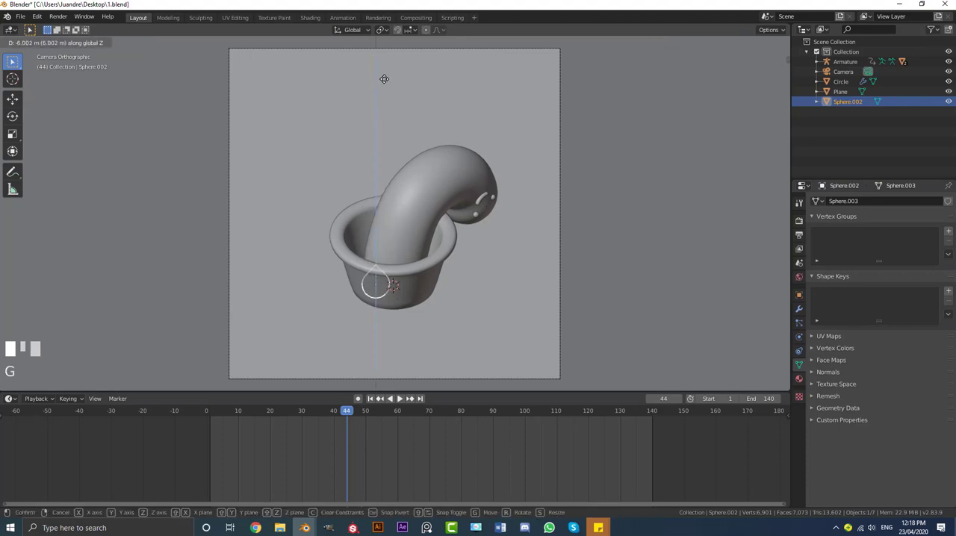
click(384, 78)
scroll(386, 287, up, 1)
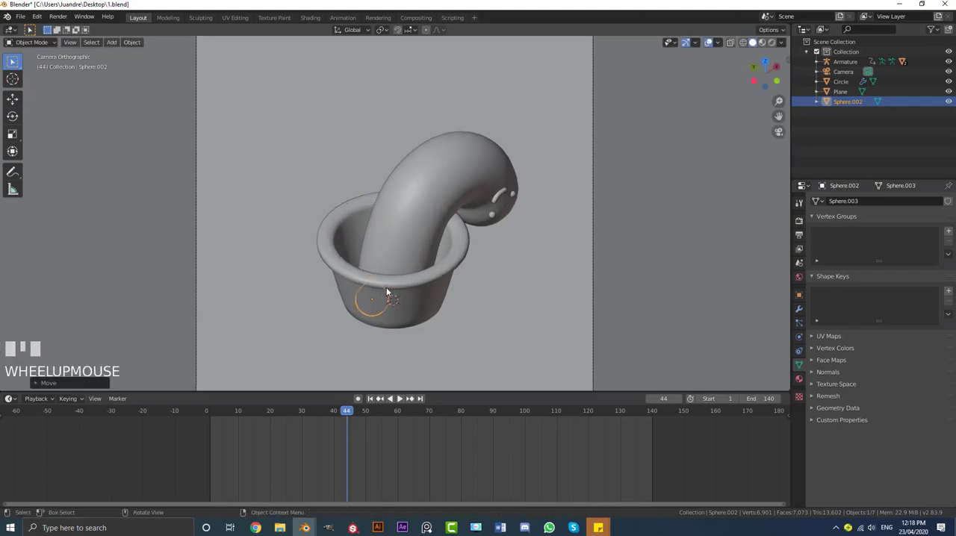
key(g)
key(z)
click(347, 313)
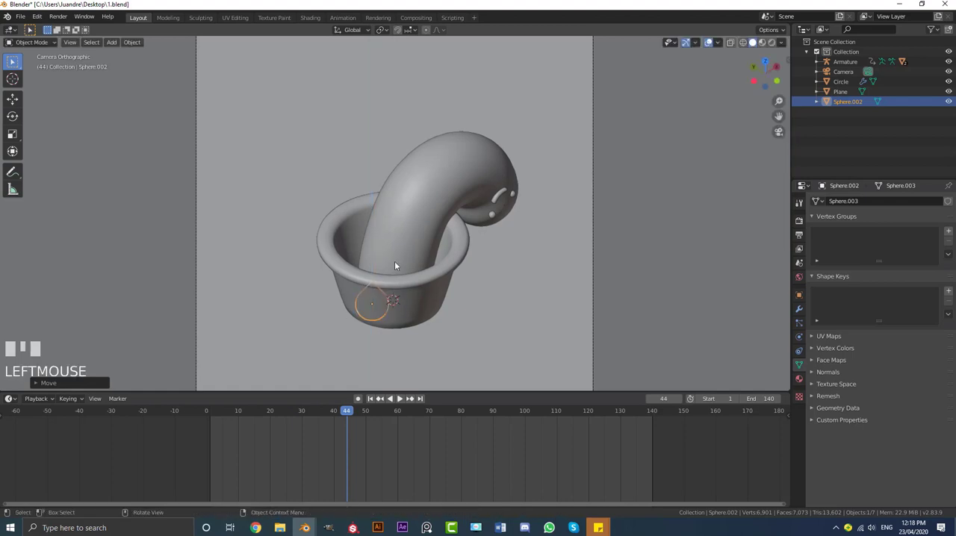
key(i)
click(341, 226)
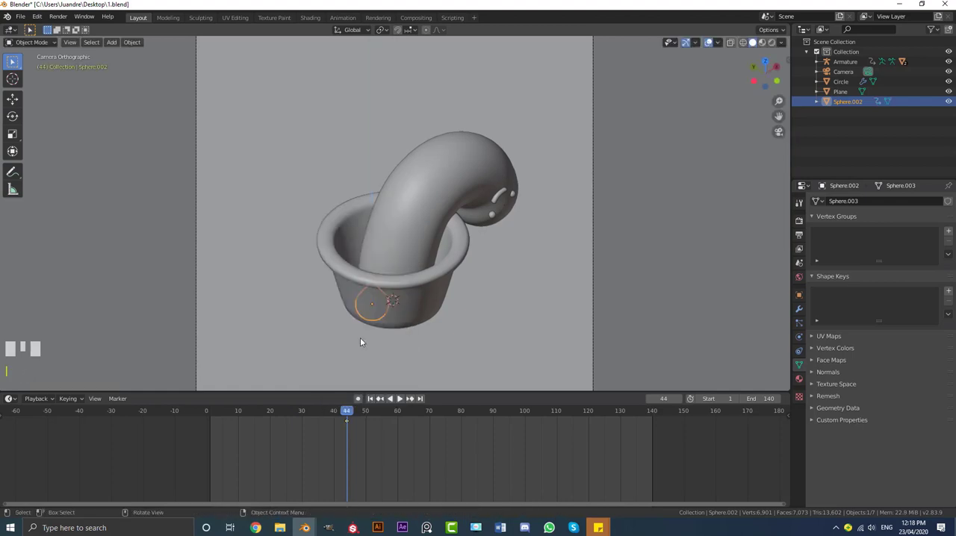
At frame 20, raise the water drop along Z high above the pot and insert a location keyframe
drag(348, 417, 270, 424)
scroll(308, 276, down, 3)
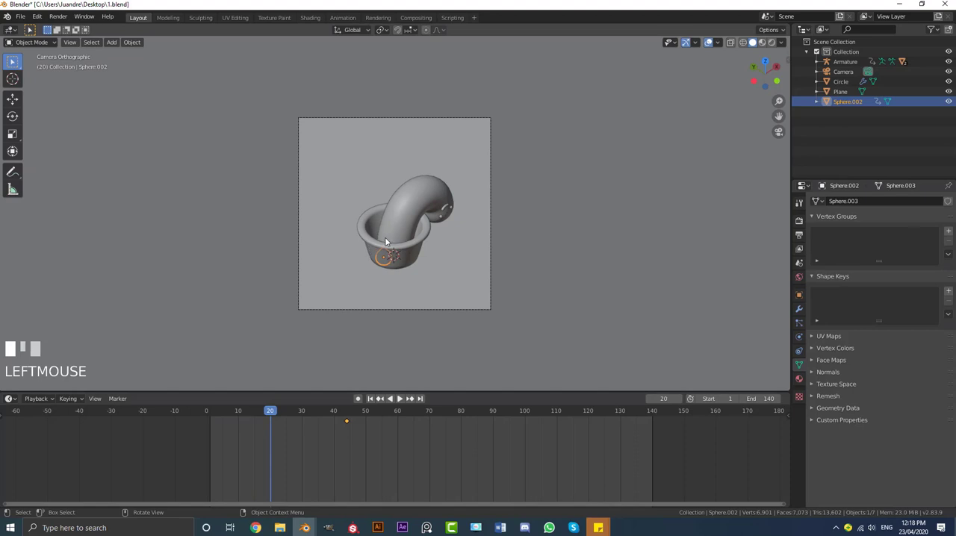
key(g)
key(z)
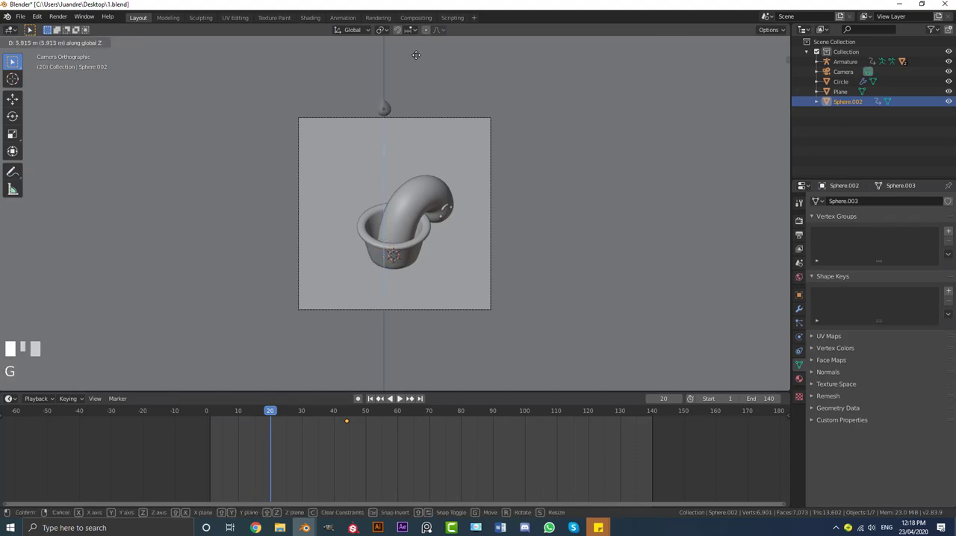
click(404, 80)
key(i)
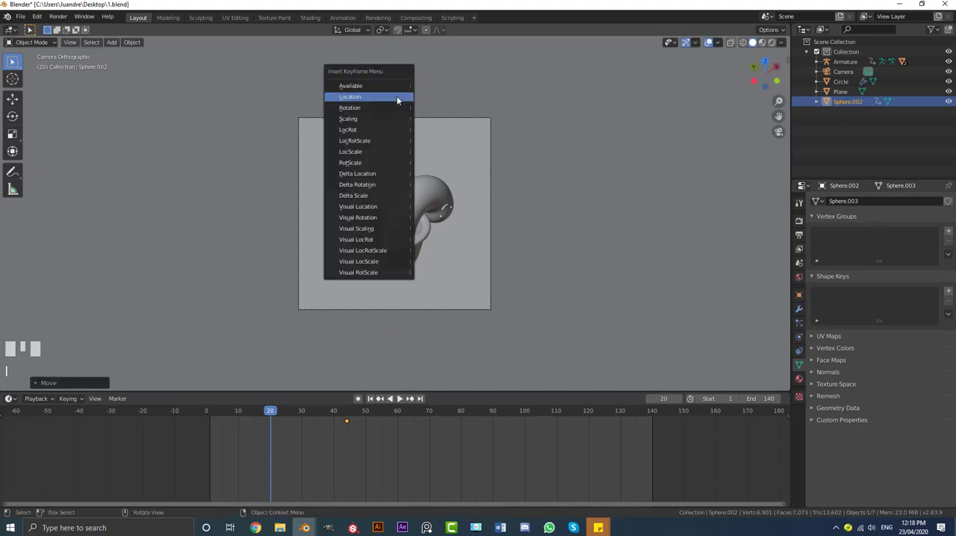
click(384, 97)
Play the animation through the camera to check the drop's fall and the cactus's rise, with nothing selected
drag(271, 412, 216, 411)
key(space)
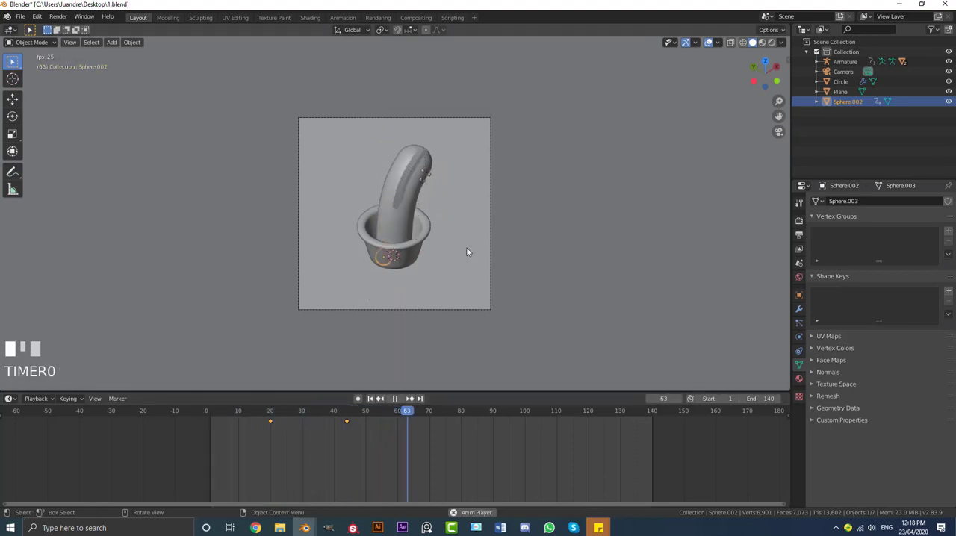
key(space)
drag(505, 412, 474, 389)
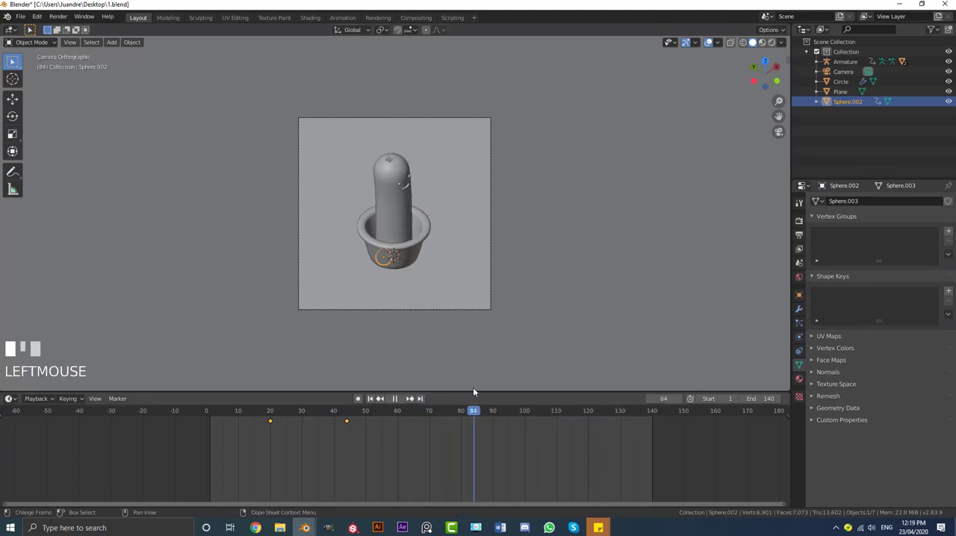
key(alt+a)
scroll(558, 210, up, 3)
key(space)
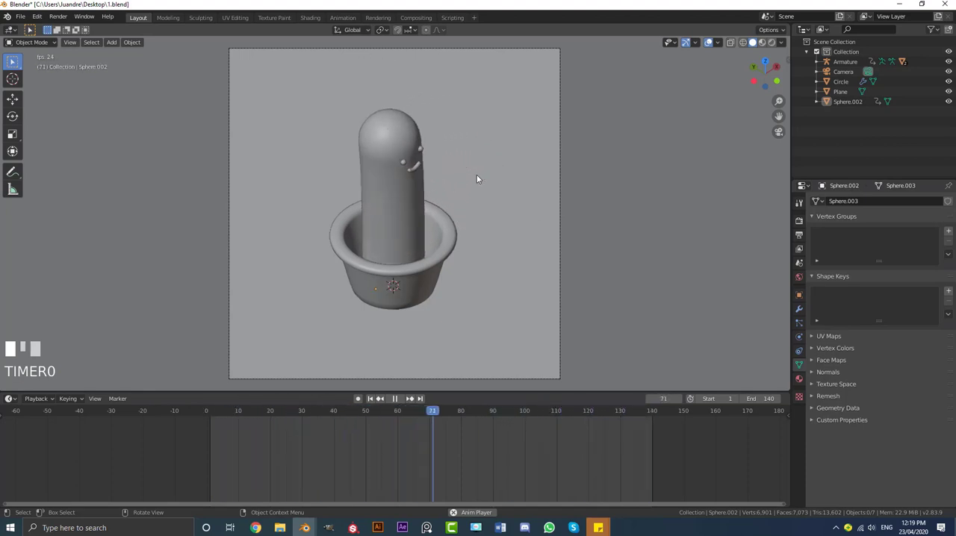
key(space)
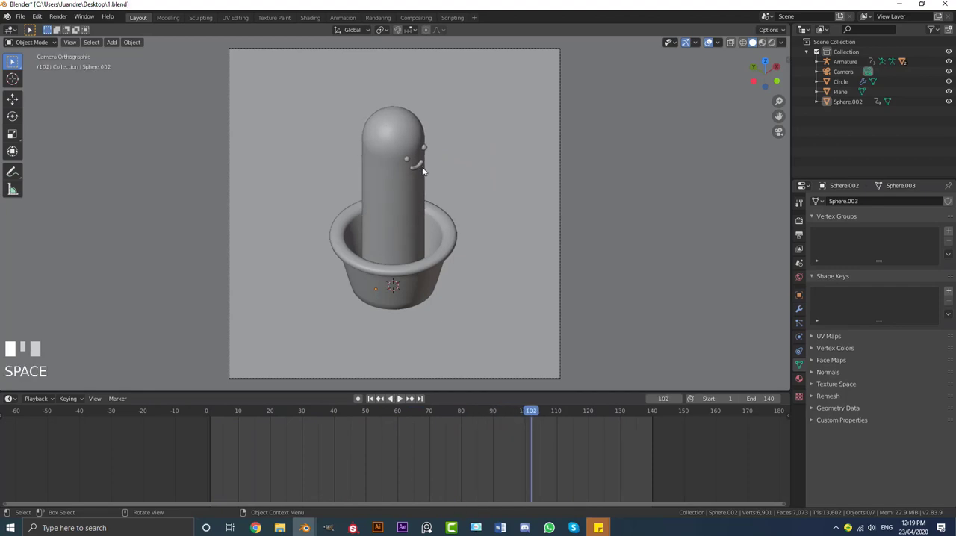
Select the cactus's face mesh, frame the whole plant in the front view and enlarge the timeline
scroll(439, 155, up, 2)
click(446, 127)
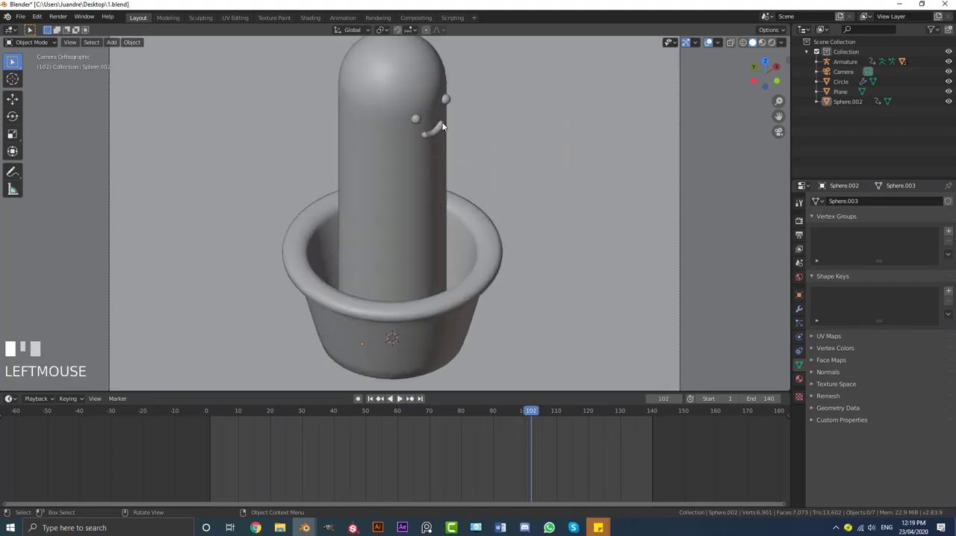
key(KP_1)
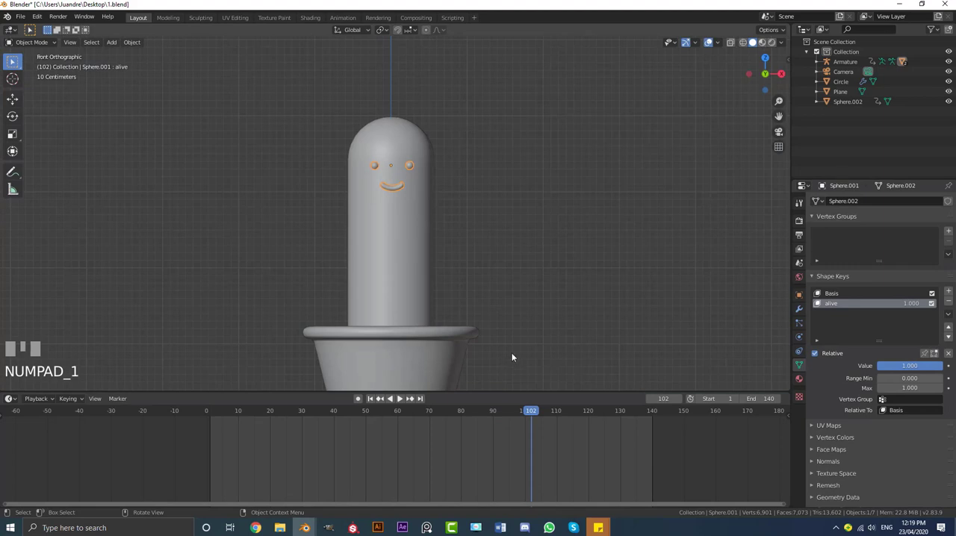
scroll(453, 324, down, 1)
shift+middle_drag(453, 324, 455, 271)
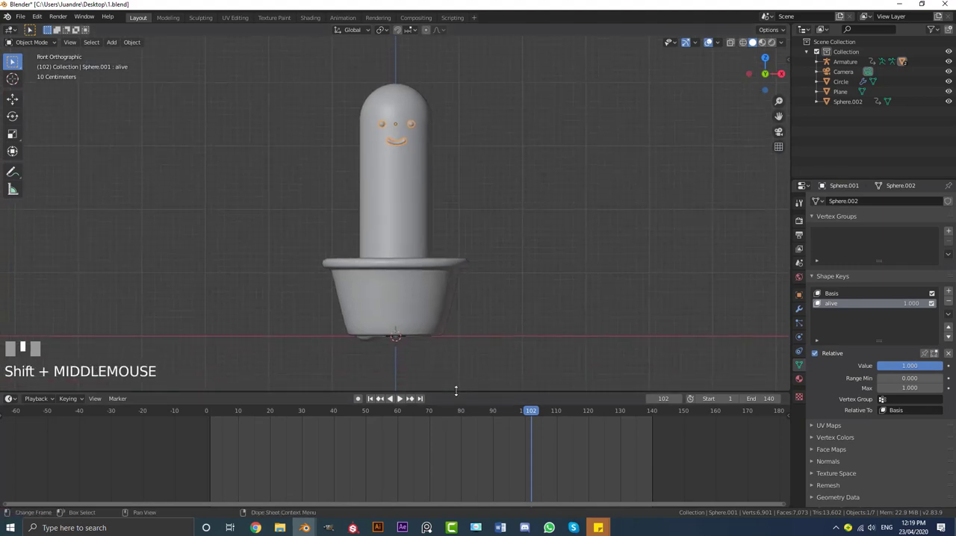
drag(456, 391, 455, 336)
At frame 1, set the face's "alive" shape key value to 0 and insert a keyframe on it
key(space)
drag(515, 356, 210, 370)
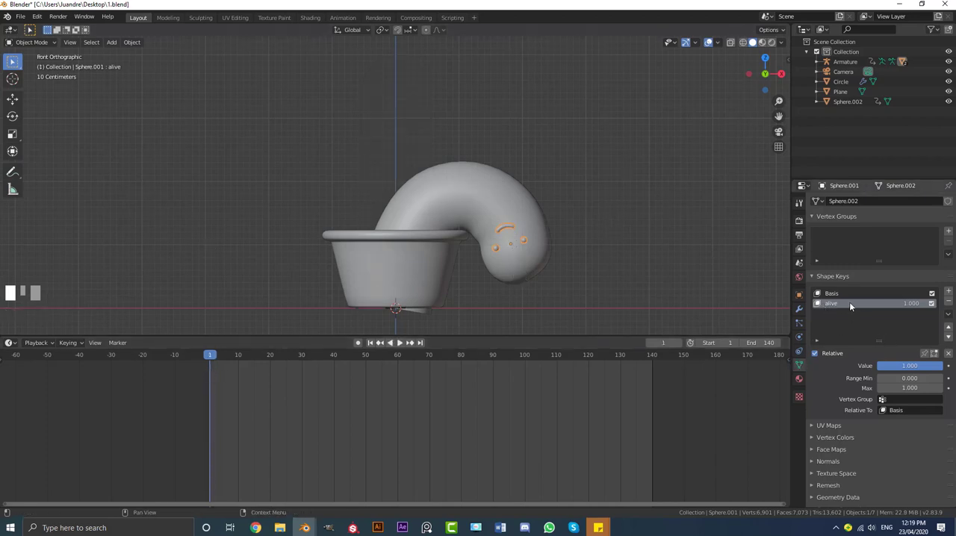
drag(933, 365, 757, 352)
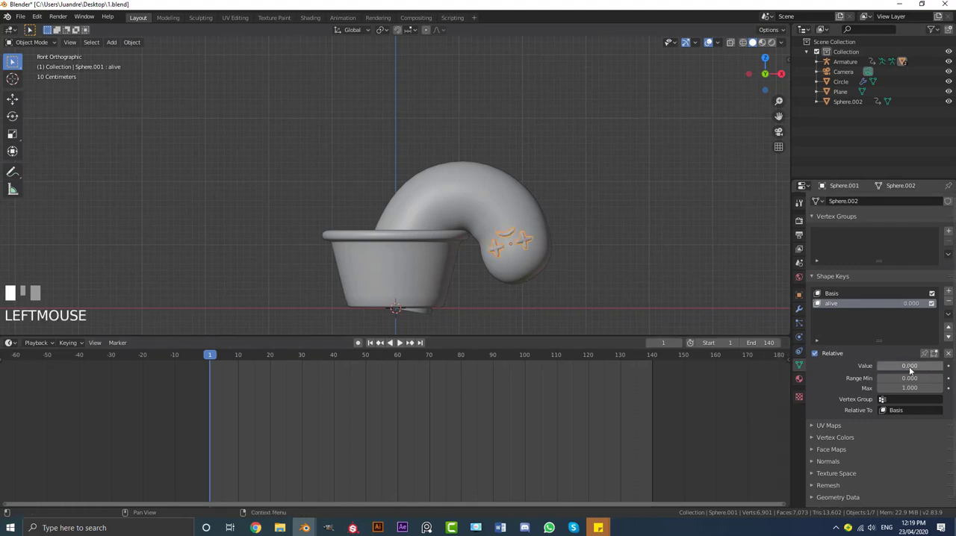
key(i)
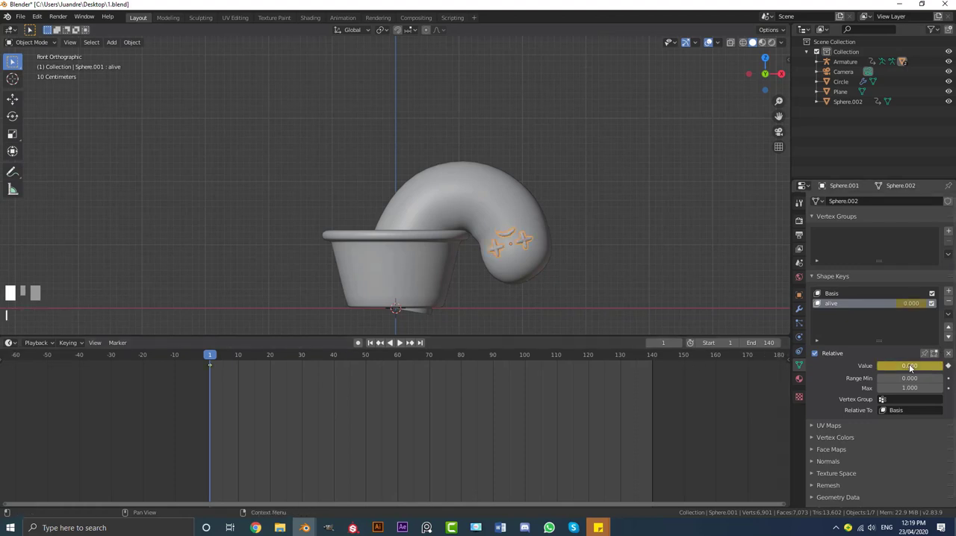
Insert keyframes on the face's "alive" shape key value at 0 on frame 140 and on frame 40
drag(211, 359, 652, 386)
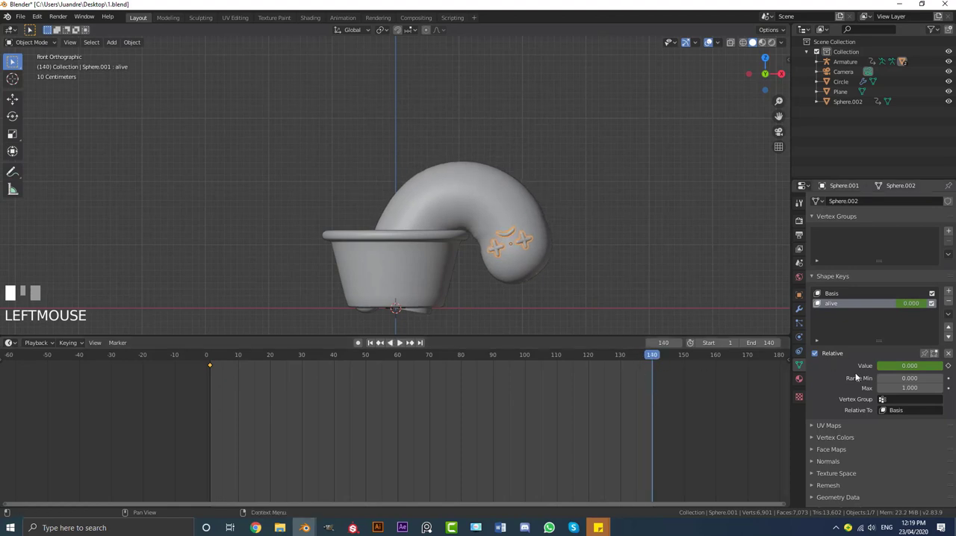
key(i)
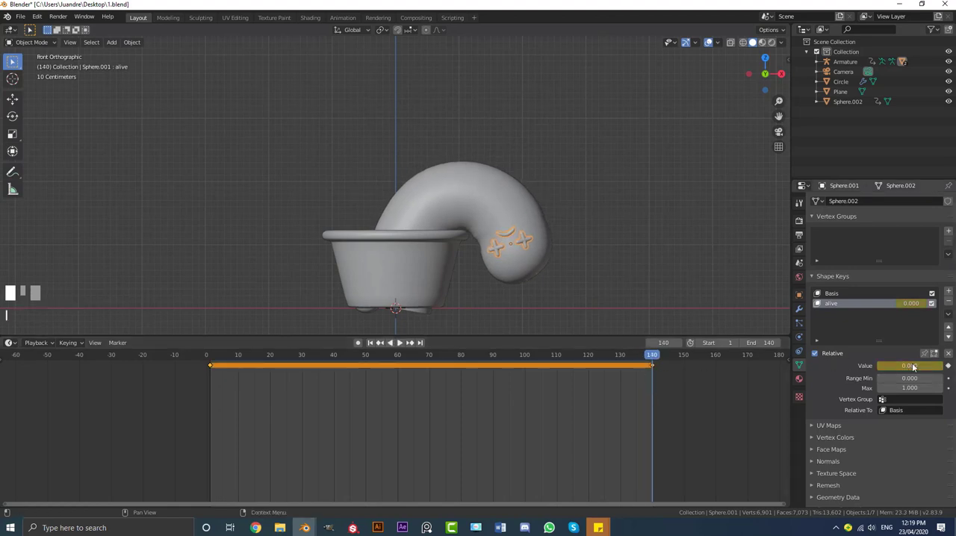
key(space)
drag(651, 360, 334, 386)
middle_drag(415, 251, 433, 253)
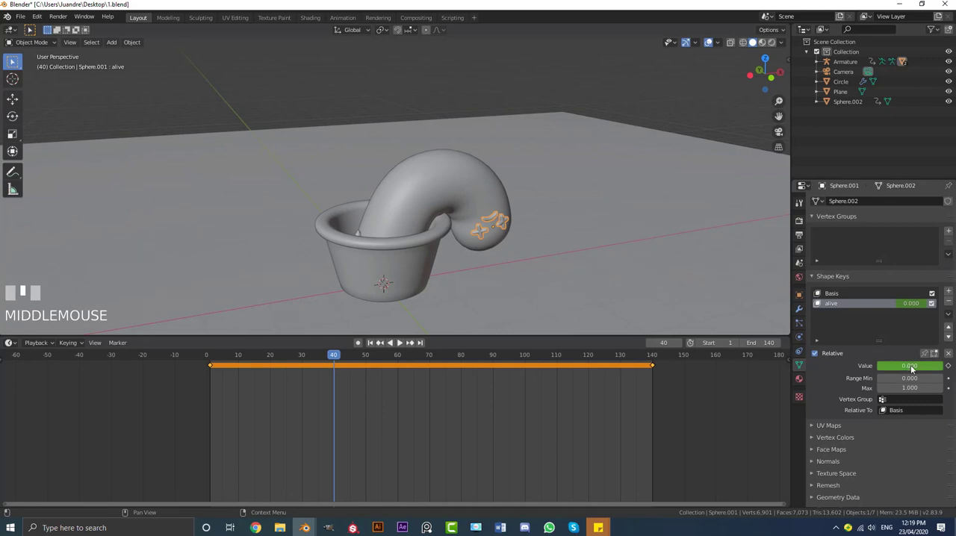
key(i)
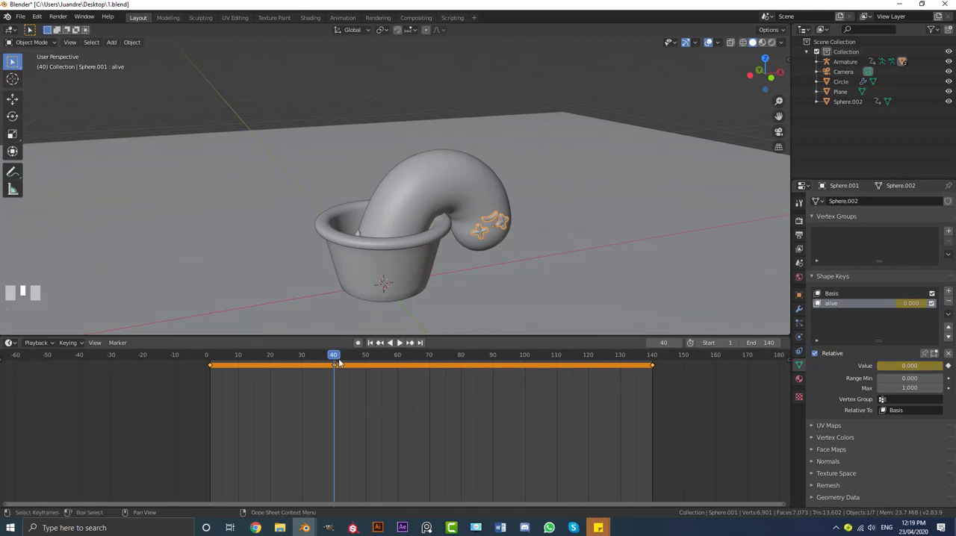
At frame 42, set the "alive" shape key value to 1 and insert a keyframe on it
key(Right)
key(Right)
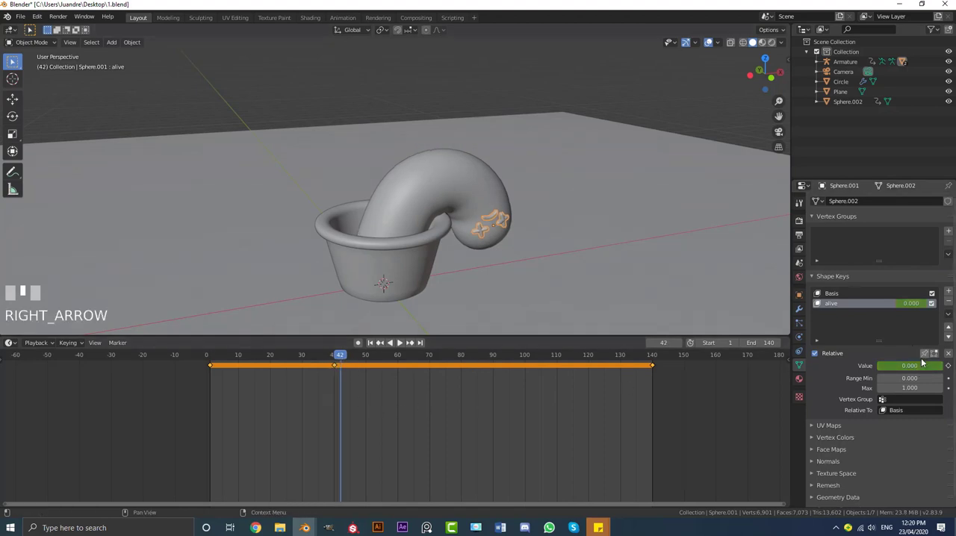
drag(921, 363, 921, 368)
key(i)
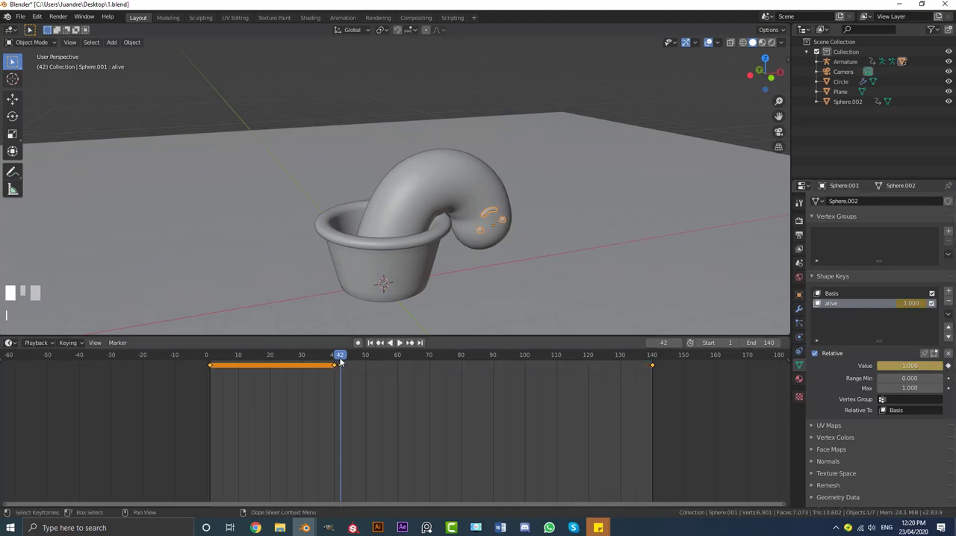
Play the animation from the start to check how the face changes as the cactus rises
drag(341, 359, 213, 359)
key(space)
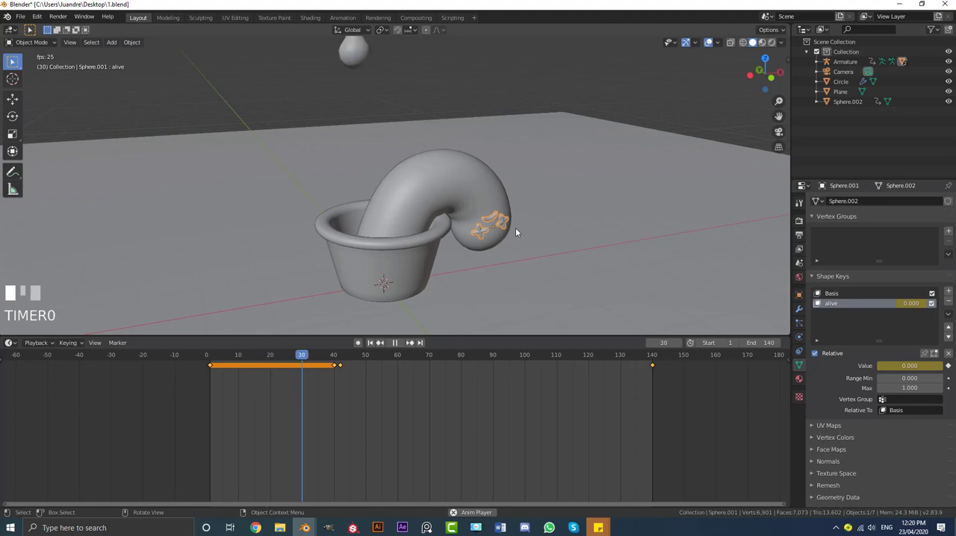
key(space)
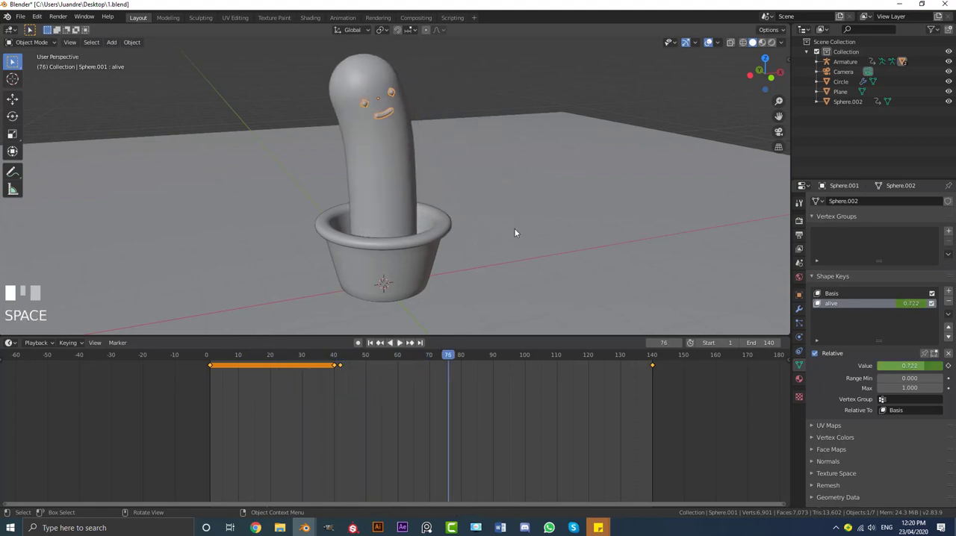
middle_drag(374, 128, 395, 143)
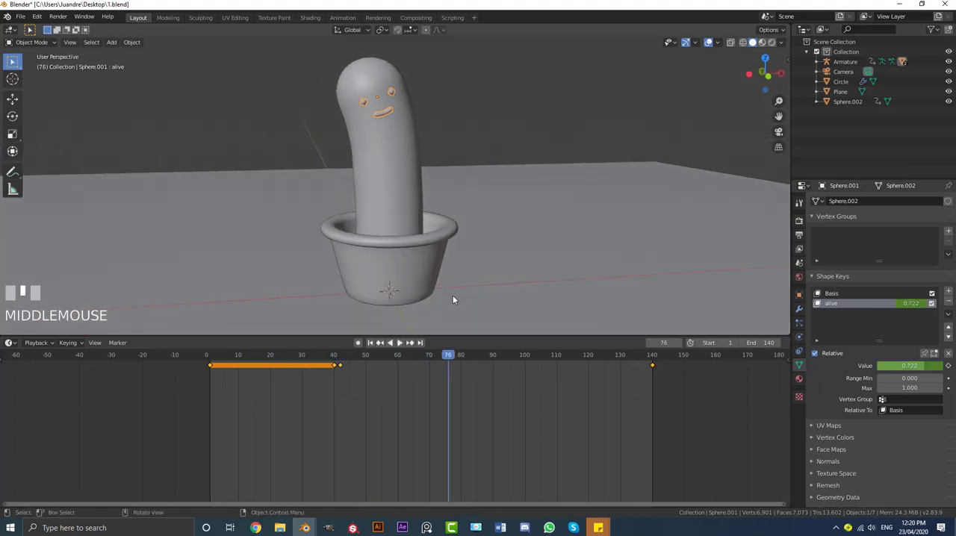
key(space)
key(space)
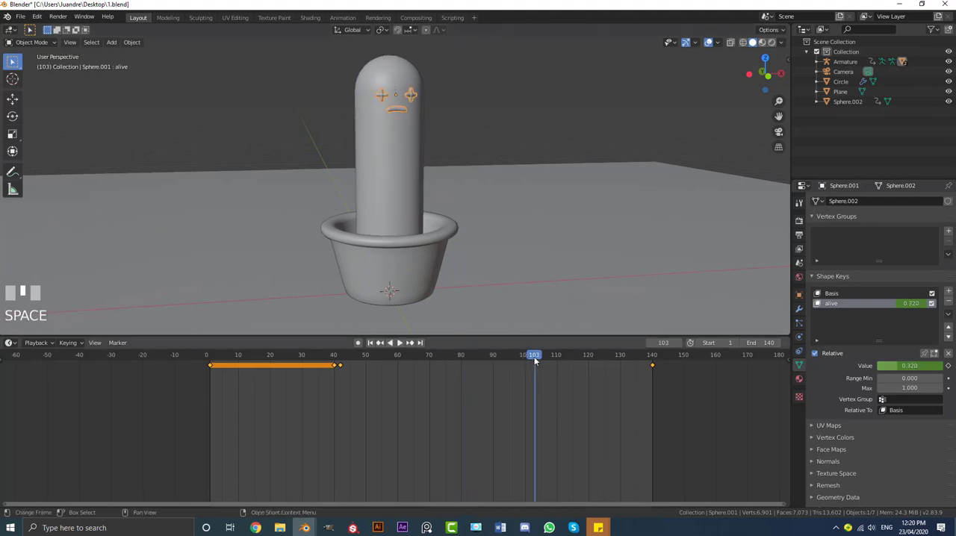
At frame 90, set the "alive" shape key value to 1 and insert a keyframe on it
drag(535, 361, 493, 362)
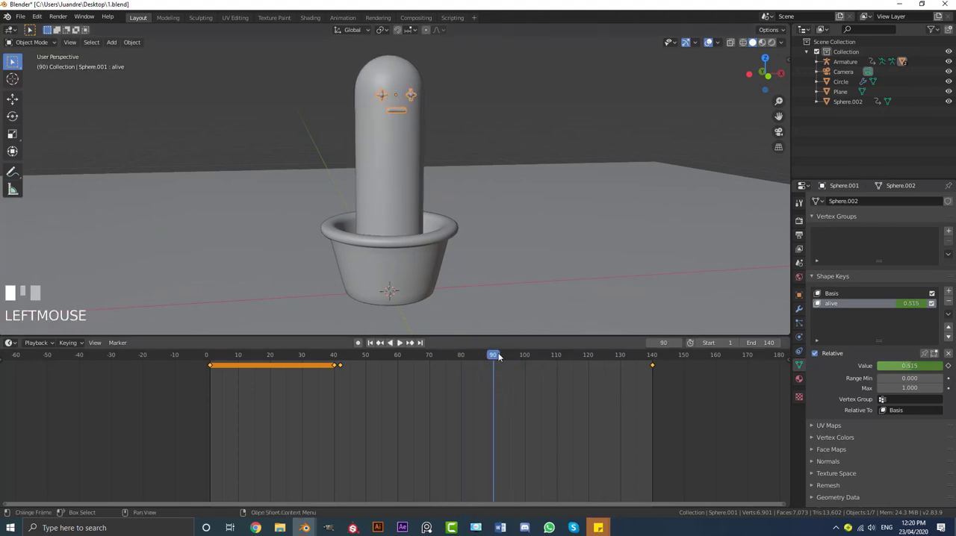
mouse_move(897, 366)
mouse_down()
mouse_move(859, 367)
mouse_move(888, 365)
mouse_up()
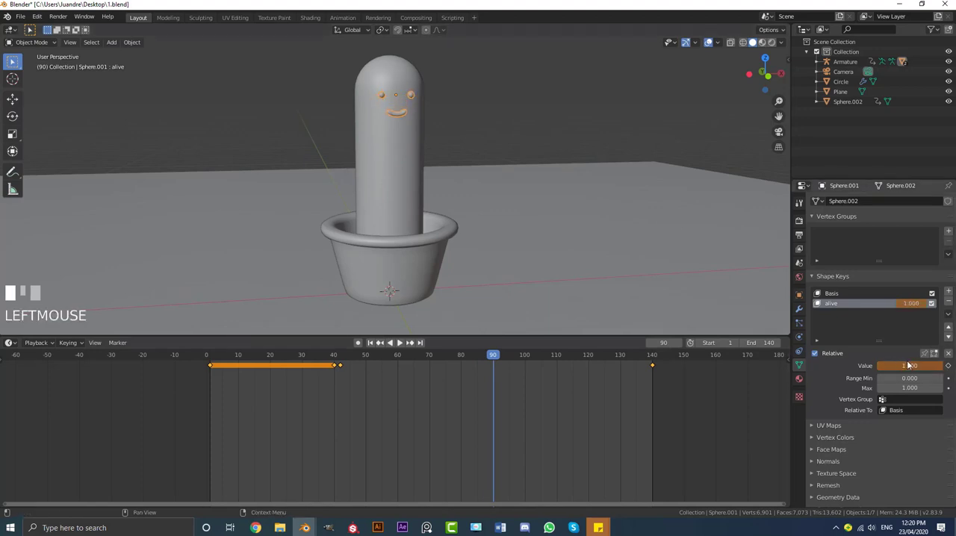
key(i)
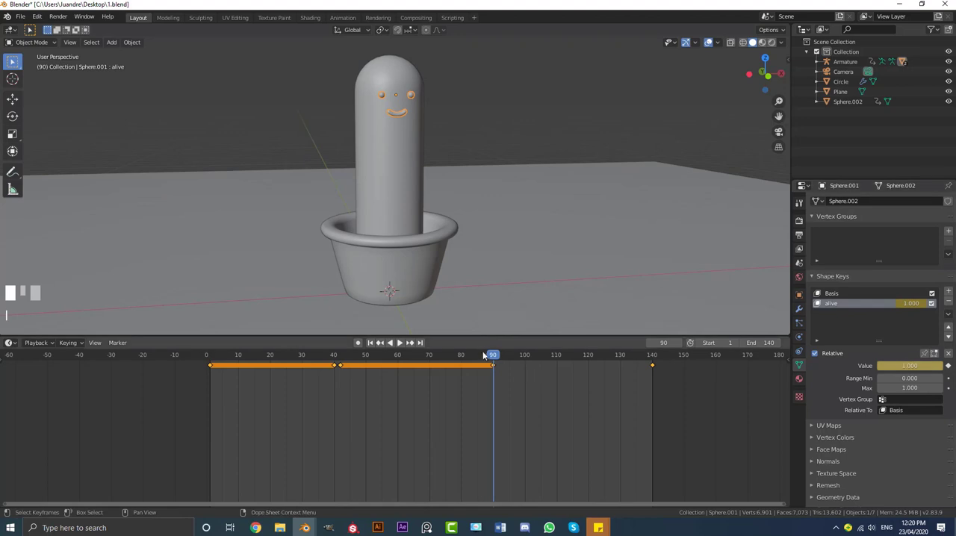
At frame 92, set the "alive" shape key value to 0 and insert a keyframe on it
mouse_move(491, 357)
mouse_down()
mouse_move(340, 365)
mouse_move(534, 366)
mouse_move(494, 365)
mouse_up()
key(Right)
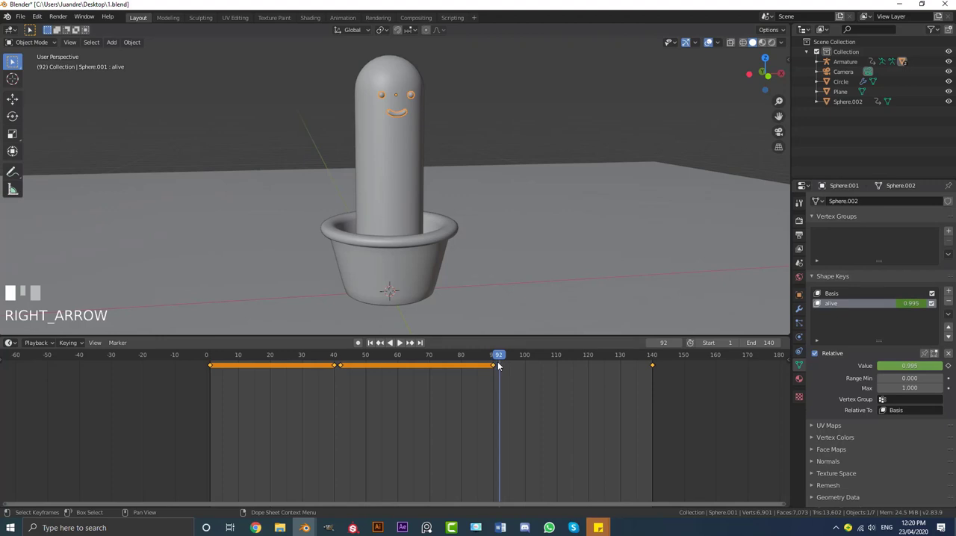
drag(931, 372, 914, 371)
key(i)
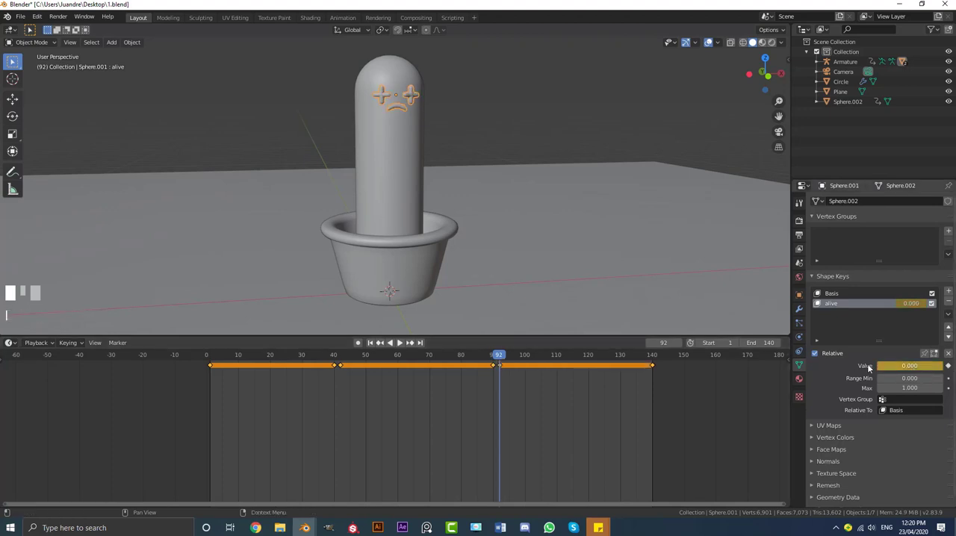
click(652, 366)
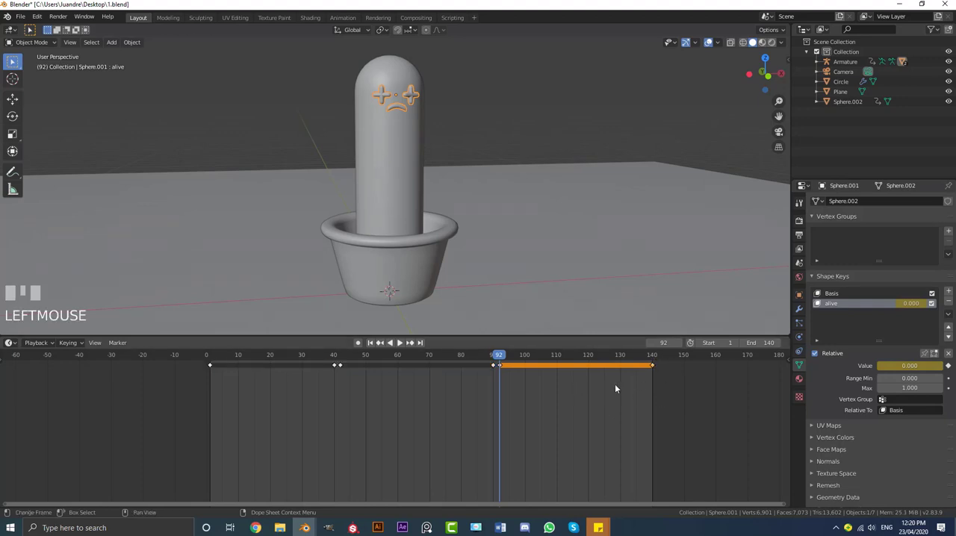
Play the animation from the start through the camera to check the timing of the face change
drag(493, 356, 213, 356)
key(space)
key(KP_0)
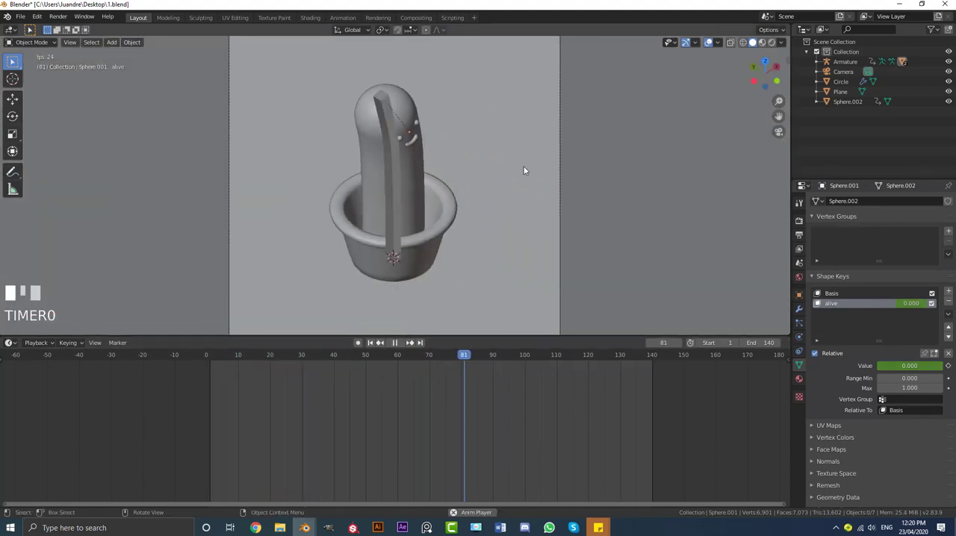
key(space)
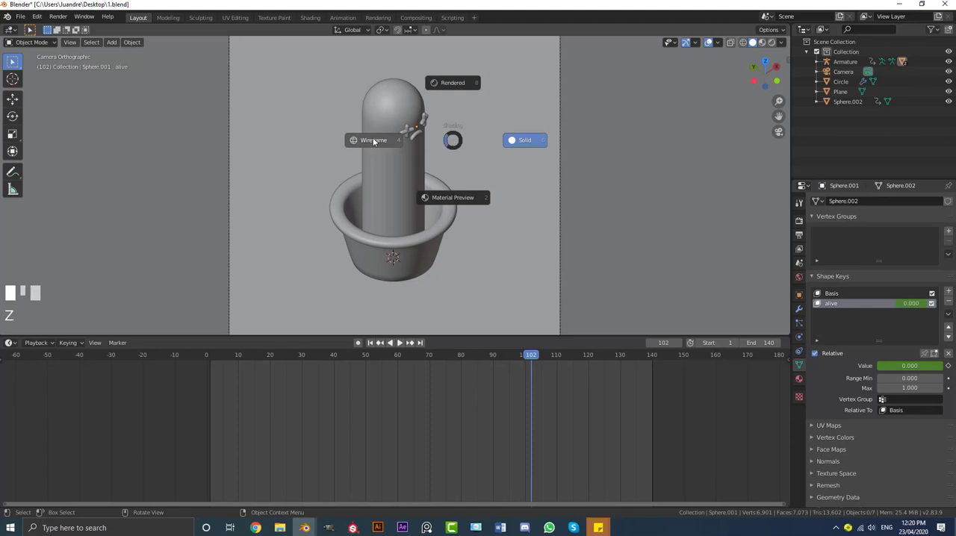
Select the armature in wireframe display, move it to a new collection, Collection 2, and exclude that collection from the view layer
click(407, 120)
click(389, 95)
scroll(423, 121, up, 2)
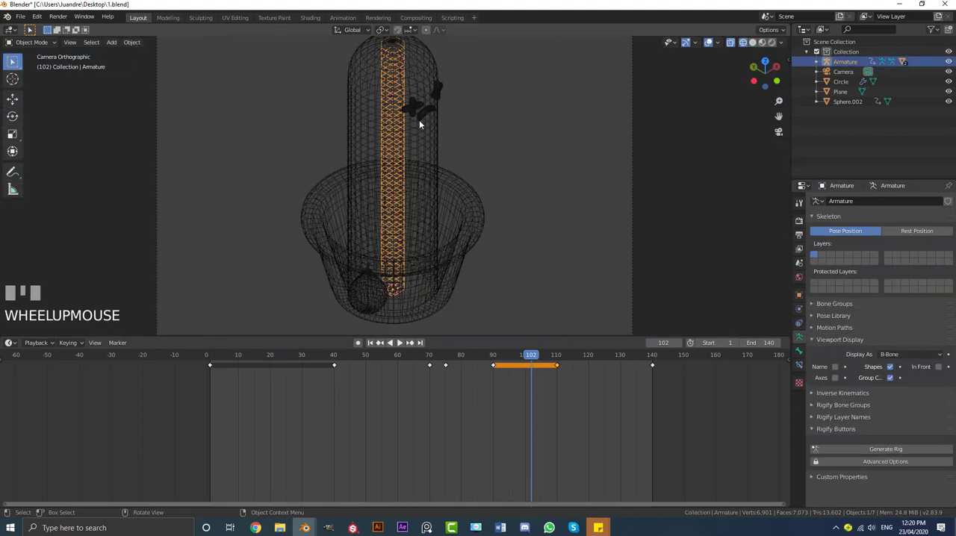
shift+middle_drag(415, 114, 416, 128)
scroll(429, 121, down, 1)
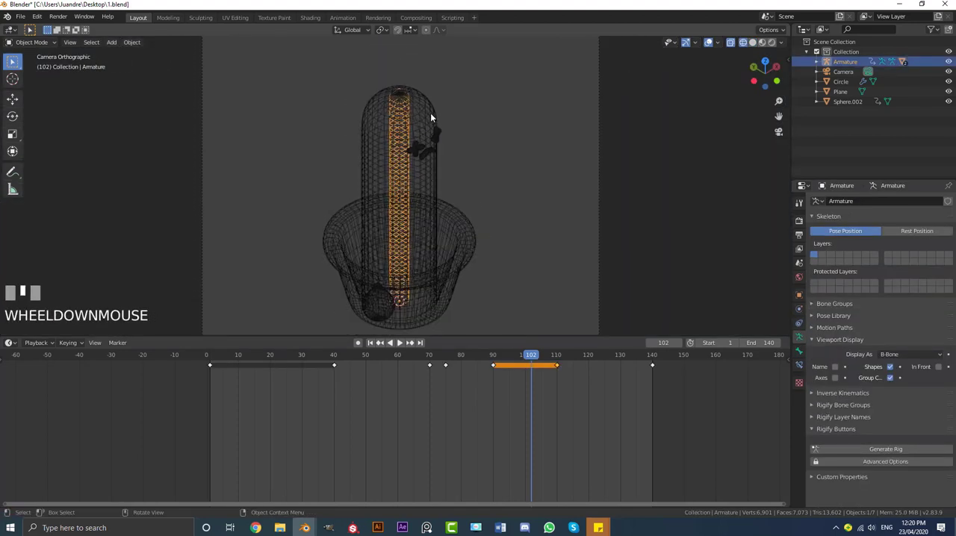
key(m)
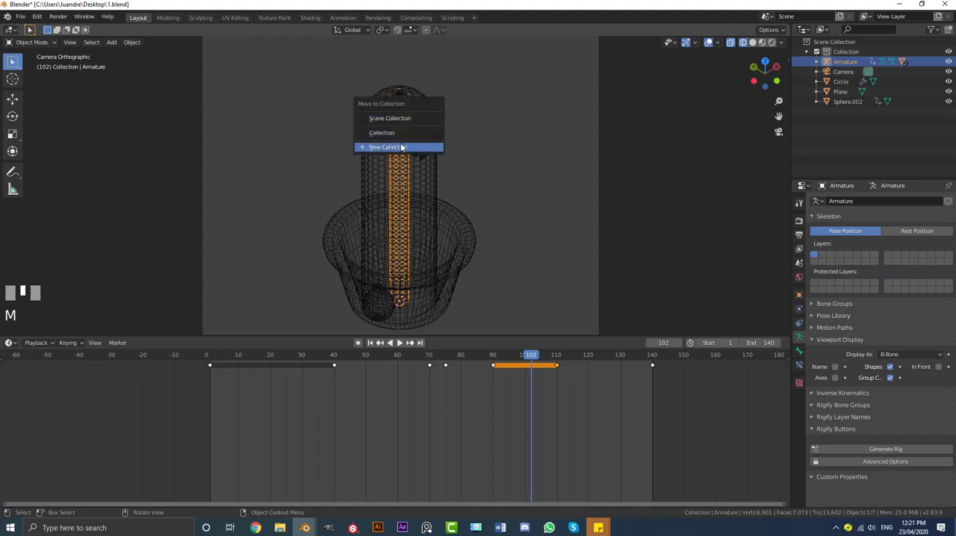
click(403, 147)
click(411, 174)
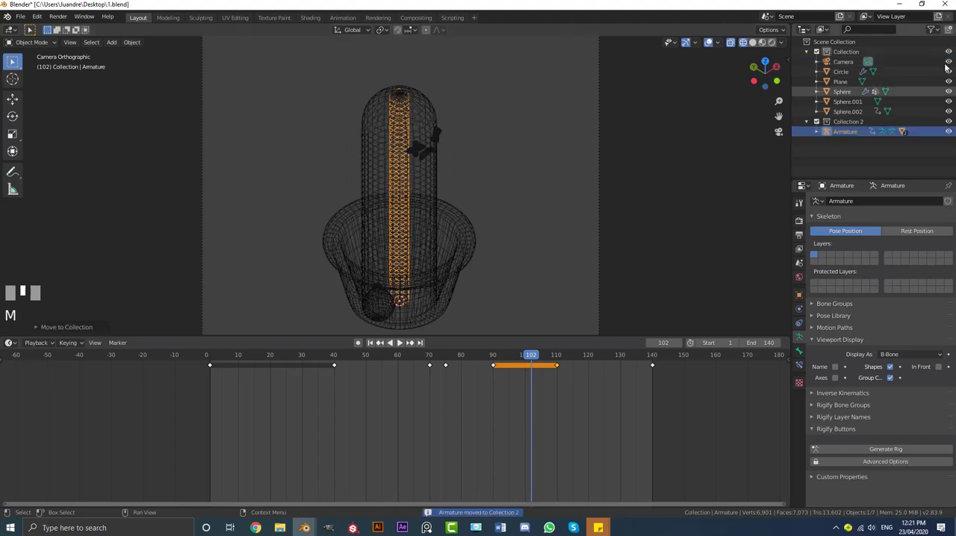
click(816, 121)
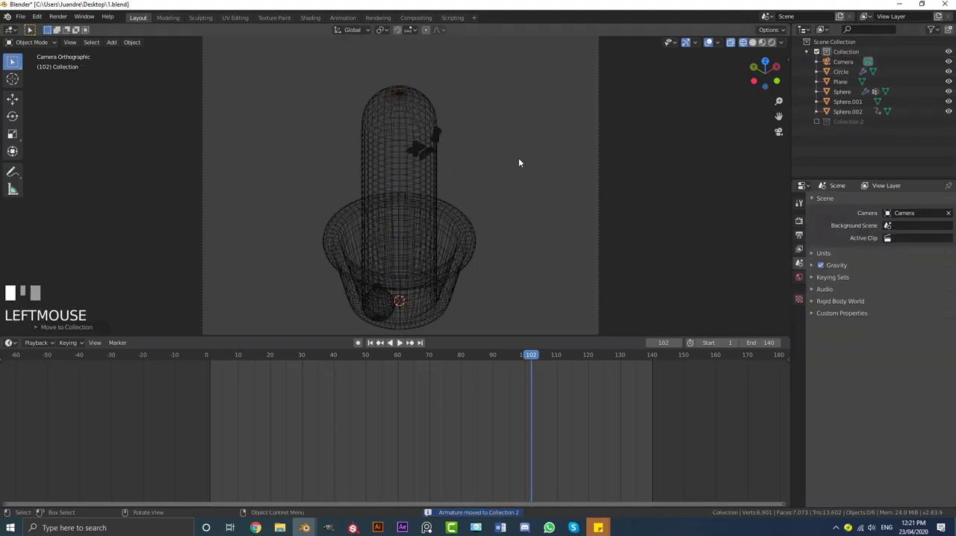
Return to frame 1 in solid shading and play the full loop through the camera without the armature showing
key(shift+Left)
key(z)
click(588, 159)
scroll(588, 165, down, 2)
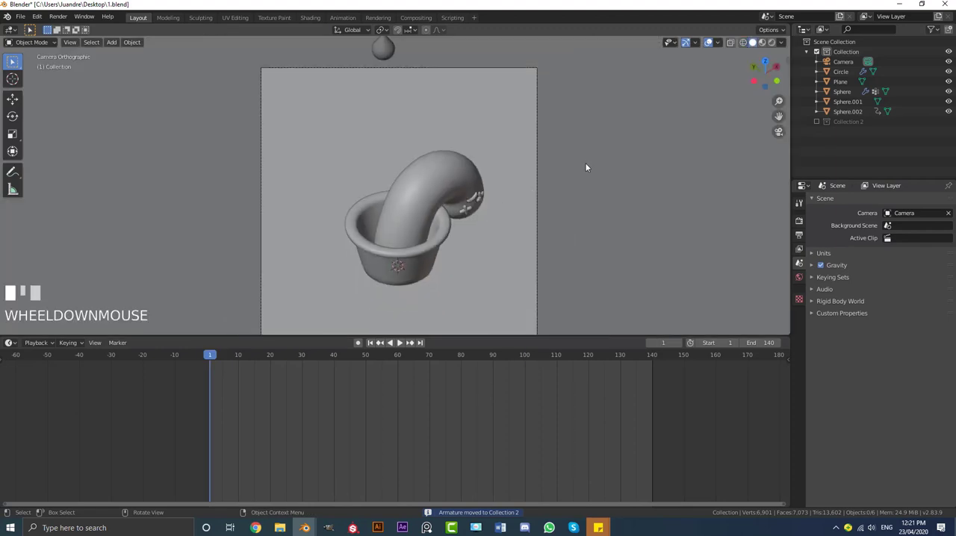
key(space)
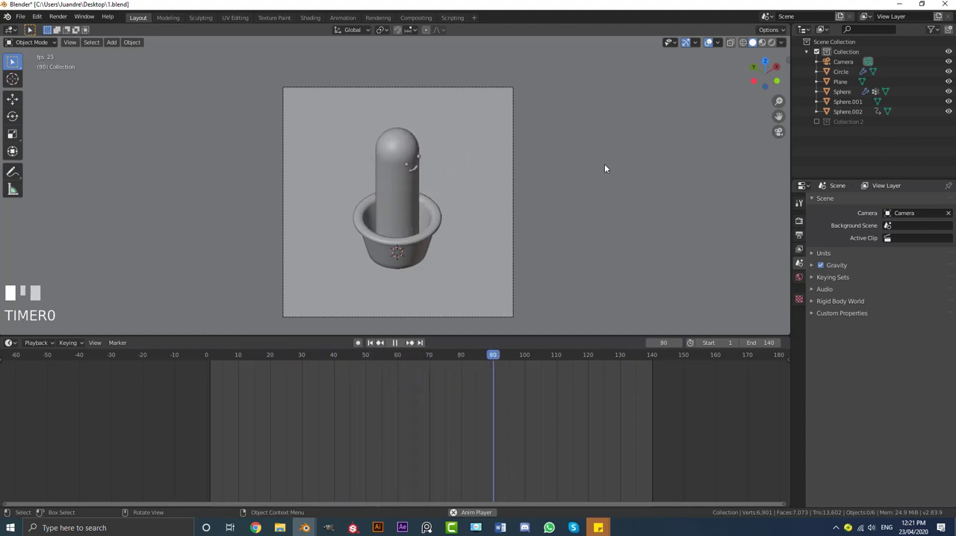
scroll(597, 194, up, 2)
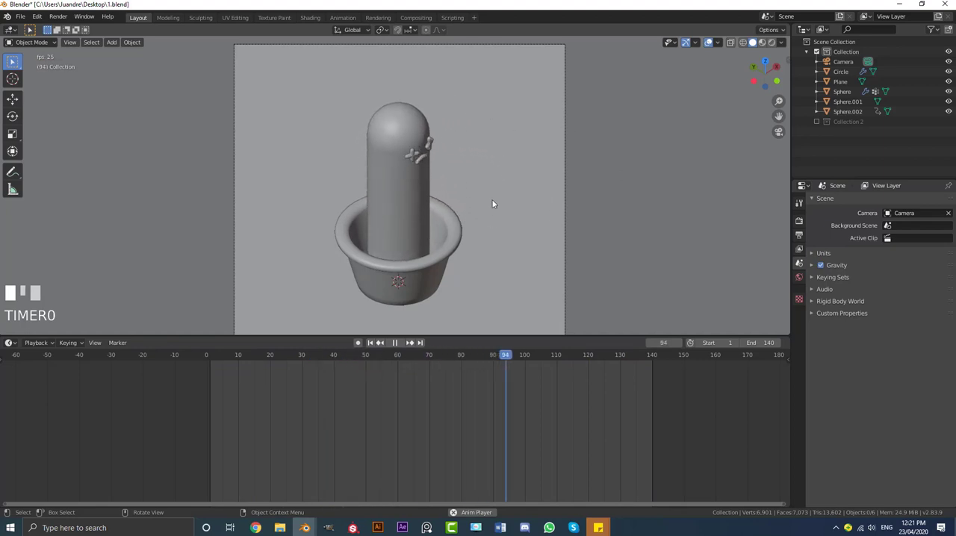
scroll(495, 202, down, 1)
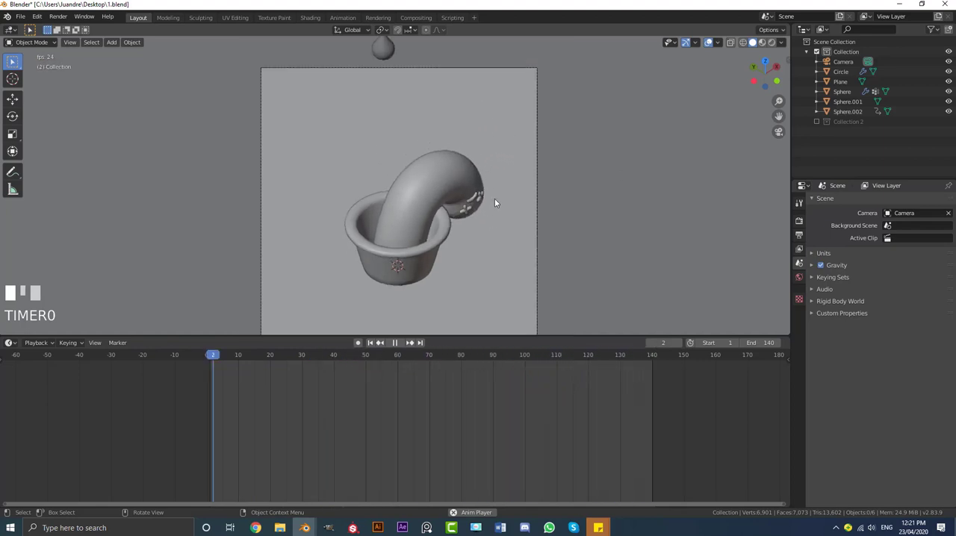
scroll(495, 238, down, 2)
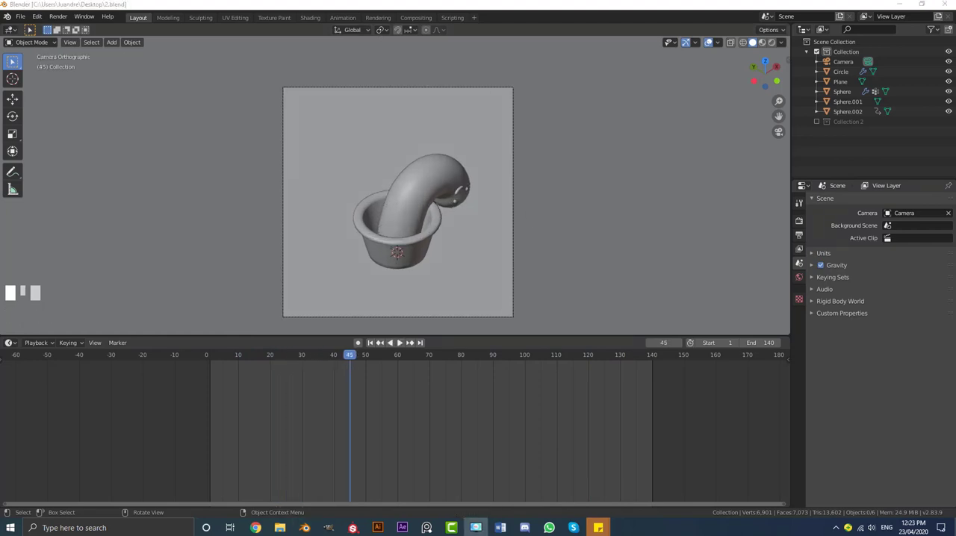
Enable Ambient Occlusion and Screen Space Reflections for the Eevee render engine
click(799, 222)
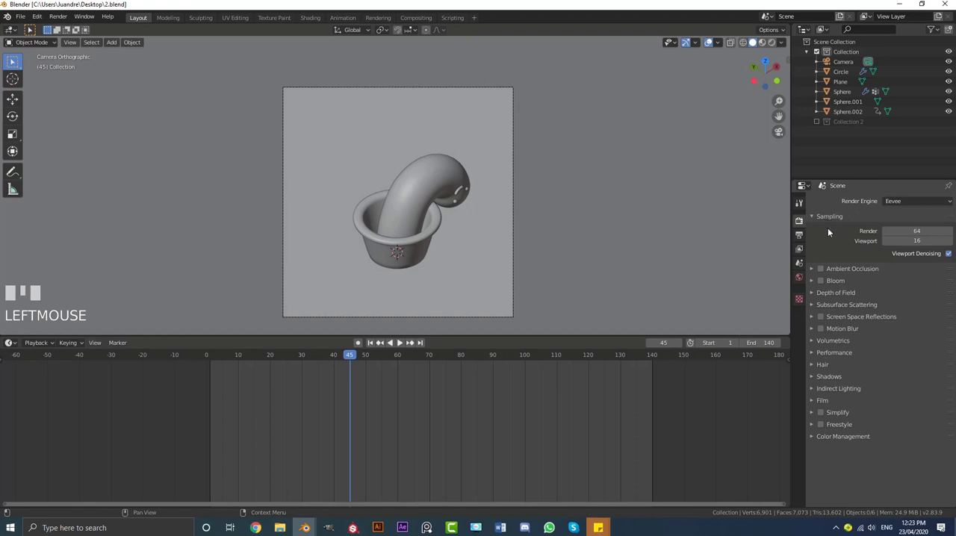
click(821, 270)
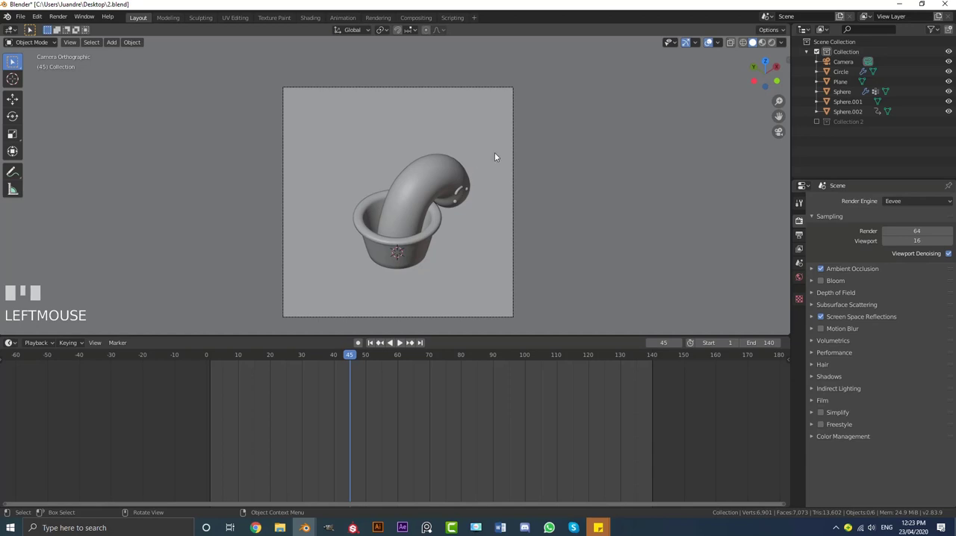
Add an area light at the scene's origin and raise it along Z high above the pot
scroll(415, 176, down, 1)
key(shift+a)
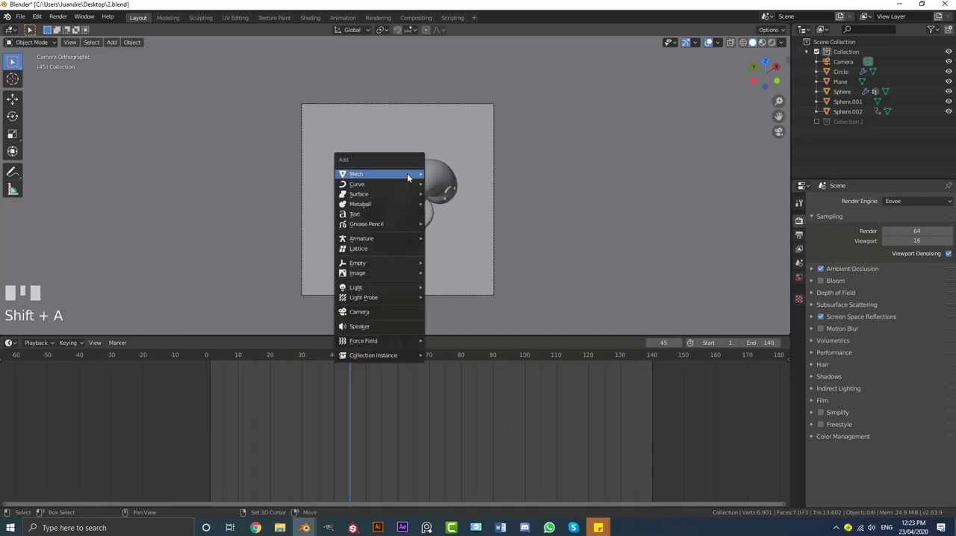
mouse_move(402, 291)
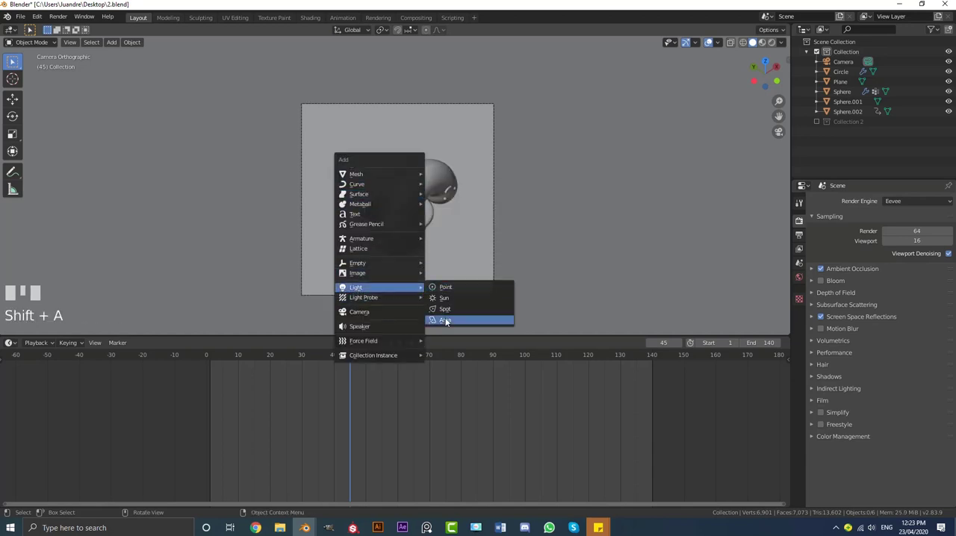
click(440, 320)
scroll(448, 248, down, 1)
key(g)
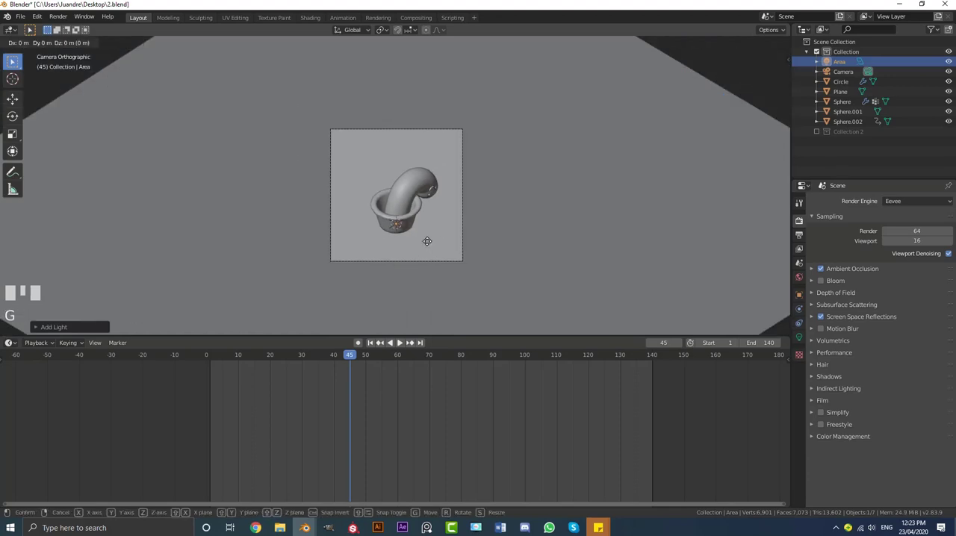
key(z)
click(462, 60)
middle_drag(543, 119, 472, 97)
scroll(463, 120, down, 5)
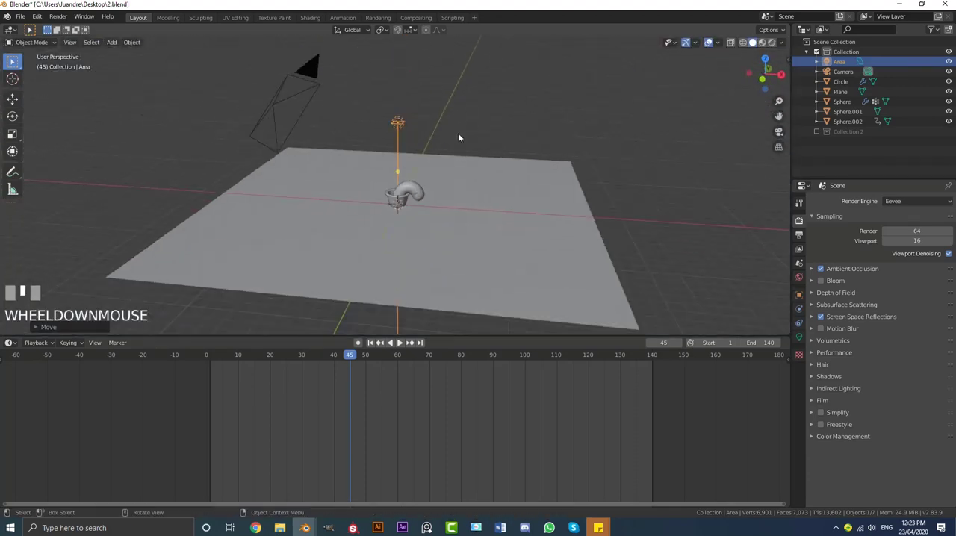
Set the area light's size to 7 m and its power to 450 W
click(800, 338)
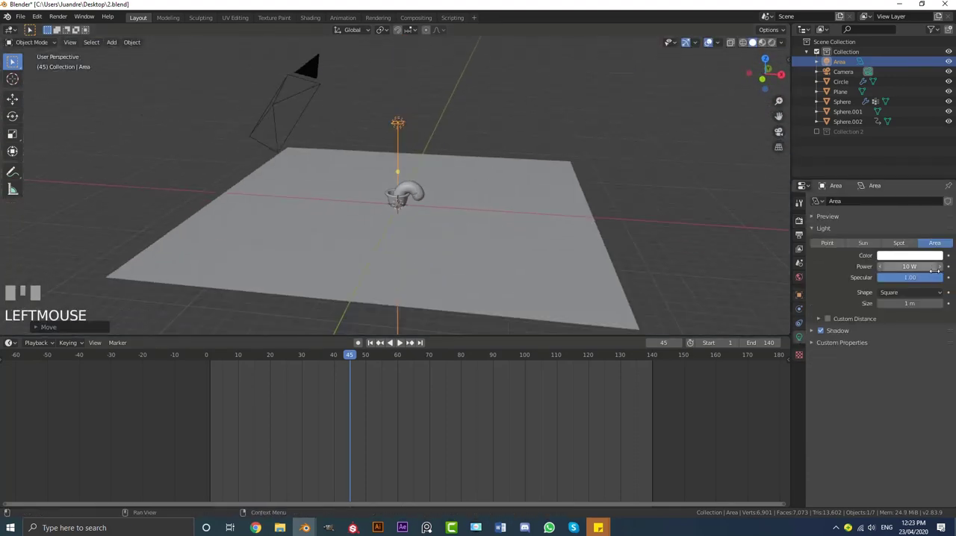
click(904, 303)
text(7)
key(Return)
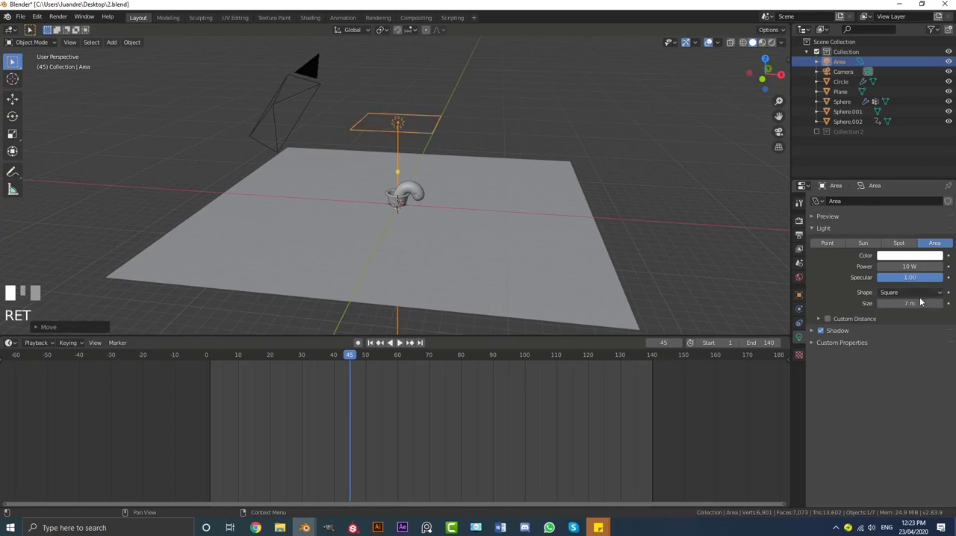
click(904, 266)
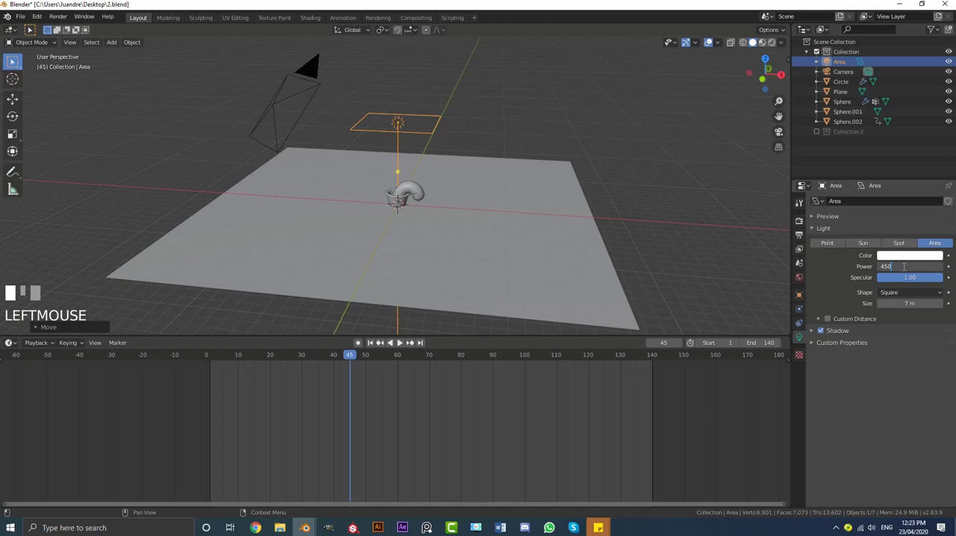
key(Return)
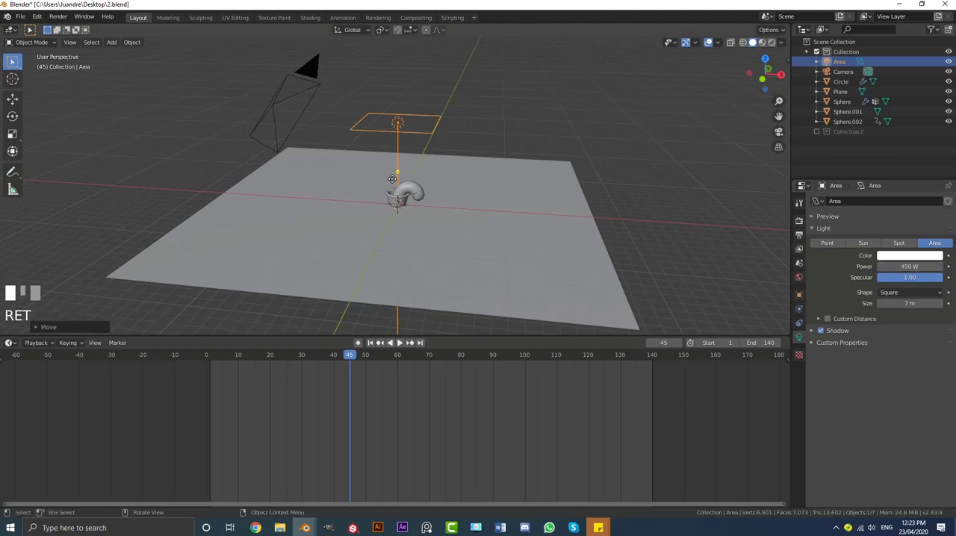
Duplicate the overhead area light to the far side of the pot from the camera and rotate it about 50° to face the cactus
key(KP_3)
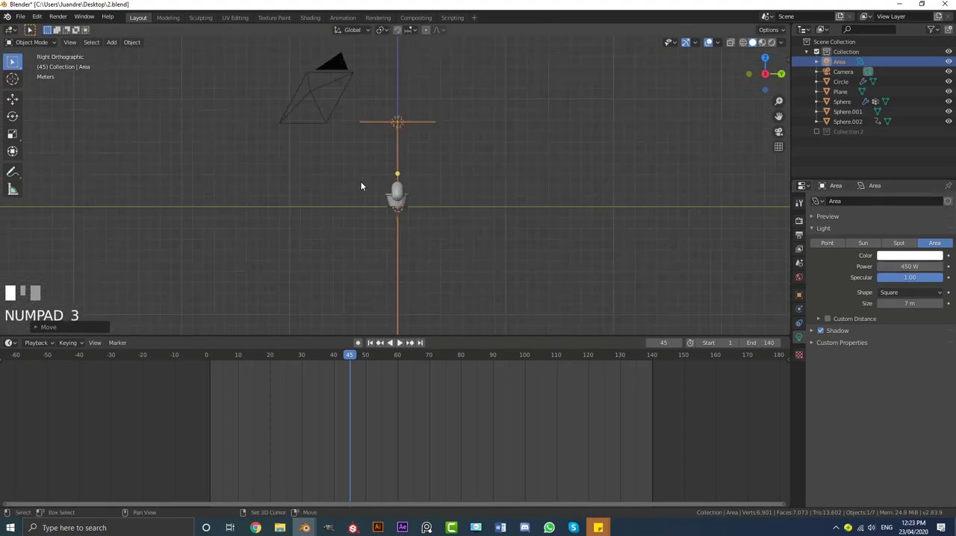
key(shift+d)
key(r)
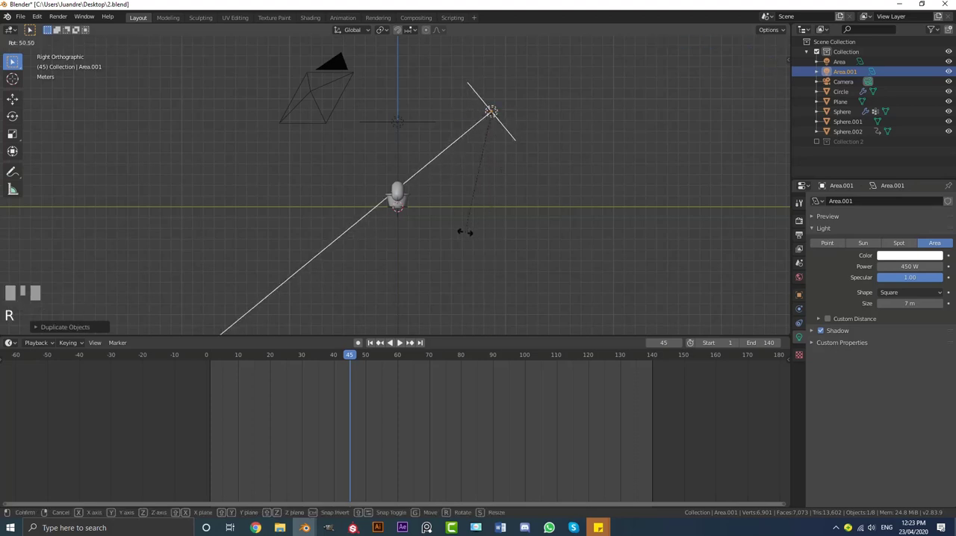
click(459, 220)
Duplicate the tilted light to the camera's side of the pot and rotate it to aim back at the cactus
key(shift+d)
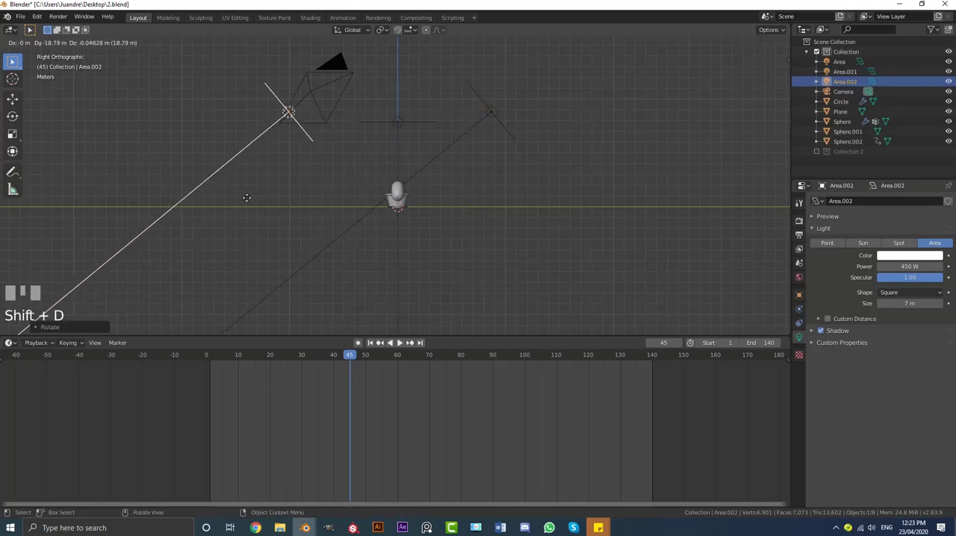
key(r)
click(471, 138)
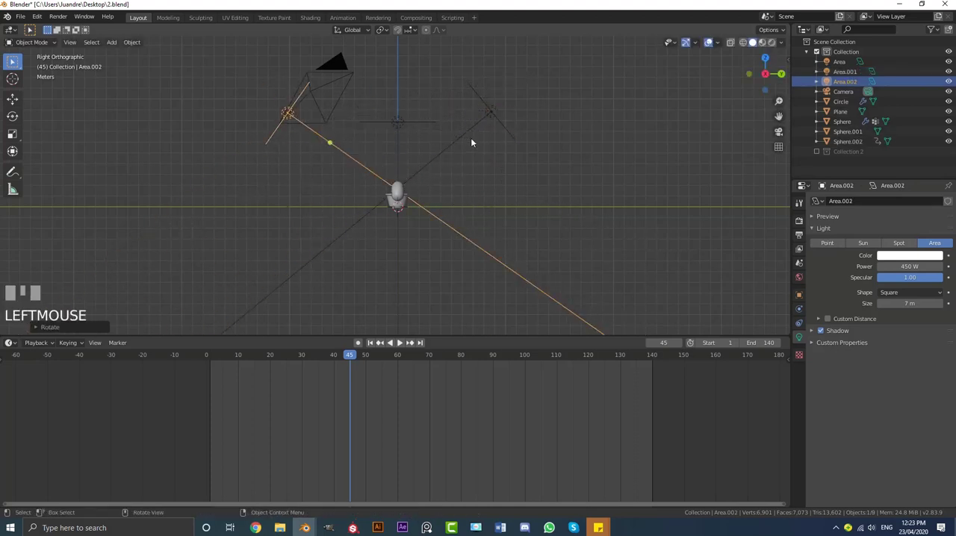
Rotate the camera-side light in top view and move it next to the camera so it points at the pot
key(KP_7)
key(r)
click(521, 207)
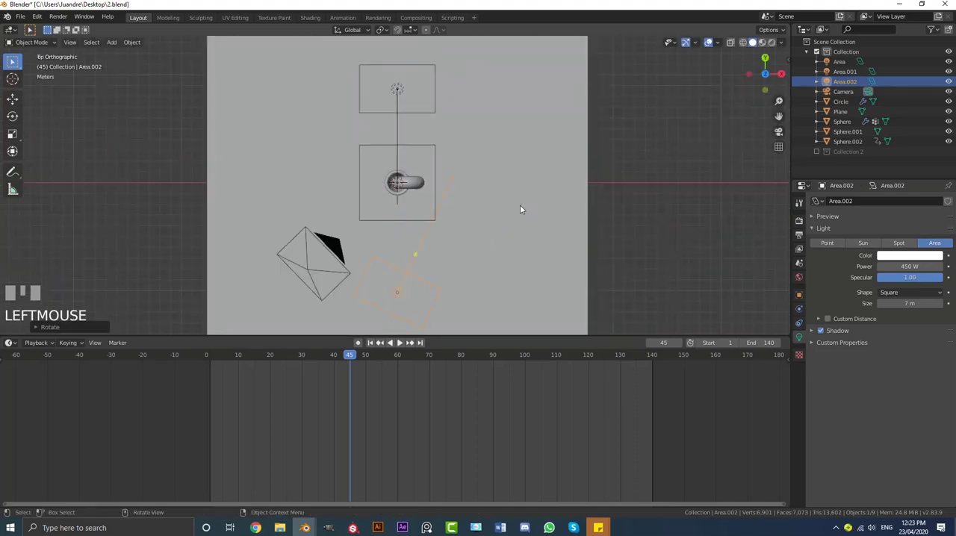
key(g)
click(398, 91)
Move the light behind the pot towards positive X in top view and rotate it to aim at the cactus
click(398, 89)
key(g)
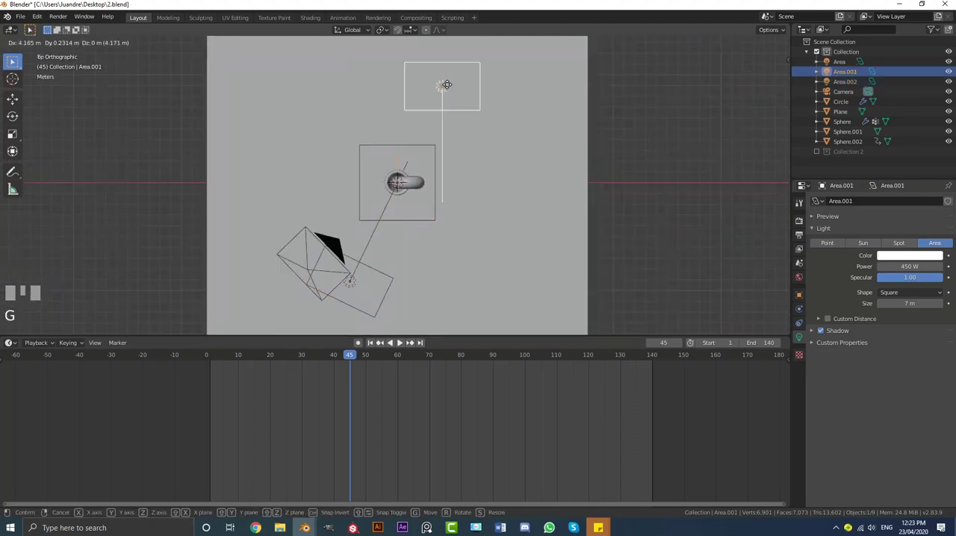
click(449, 86)
key(r)
click(437, 196)
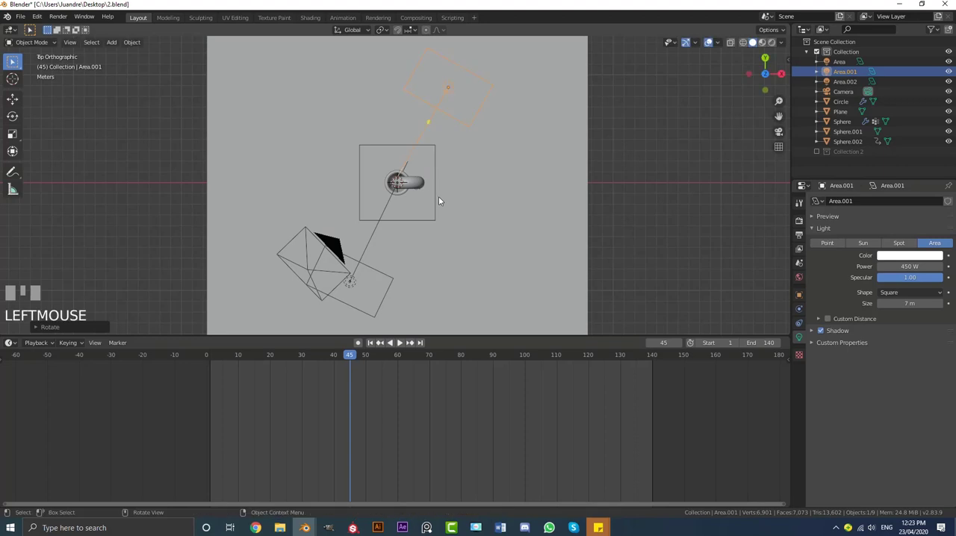
Show the scene through the camera in rendered shading
key(KP_0)
scroll(421, 195, up, 2)
shift+middle_drag(420, 195, 422, 182)
key(z)
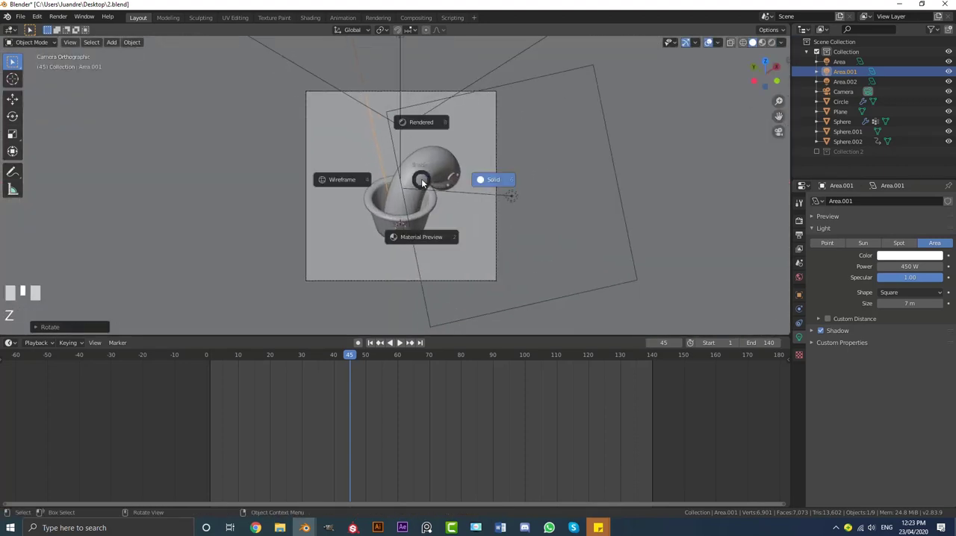
click(424, 123)
scroll(522, 193, up, 2)
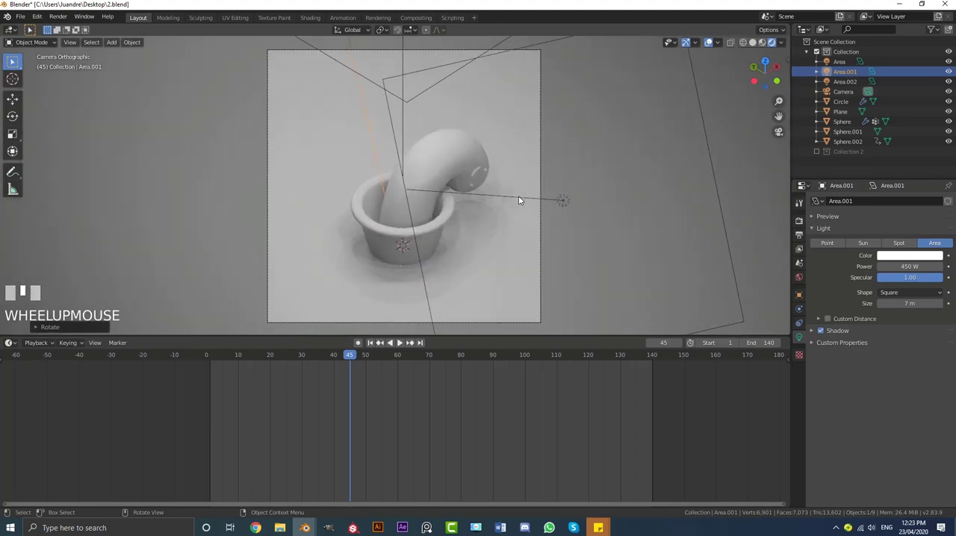
Set the power of the area light beside the camera to 700 W
click(518, 196)
click(909, 266)
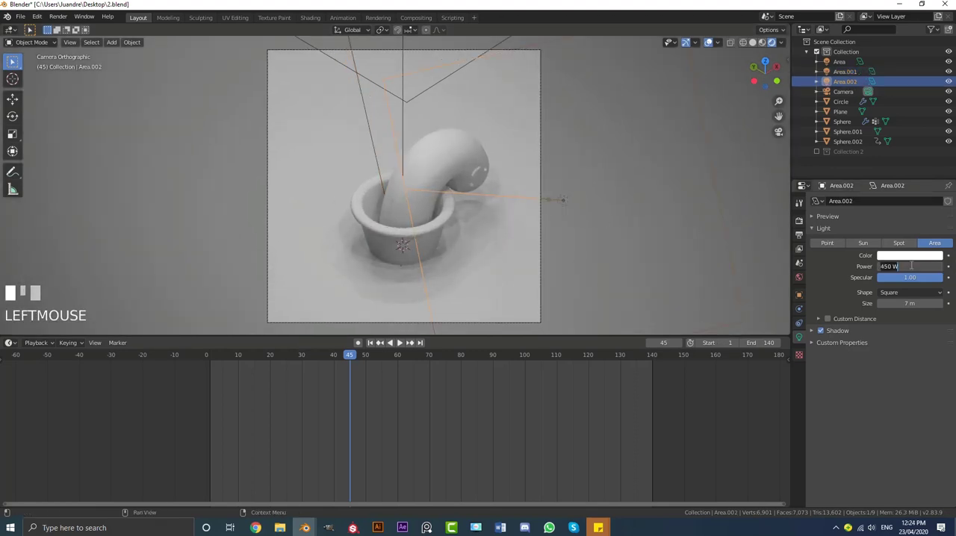
text(700)
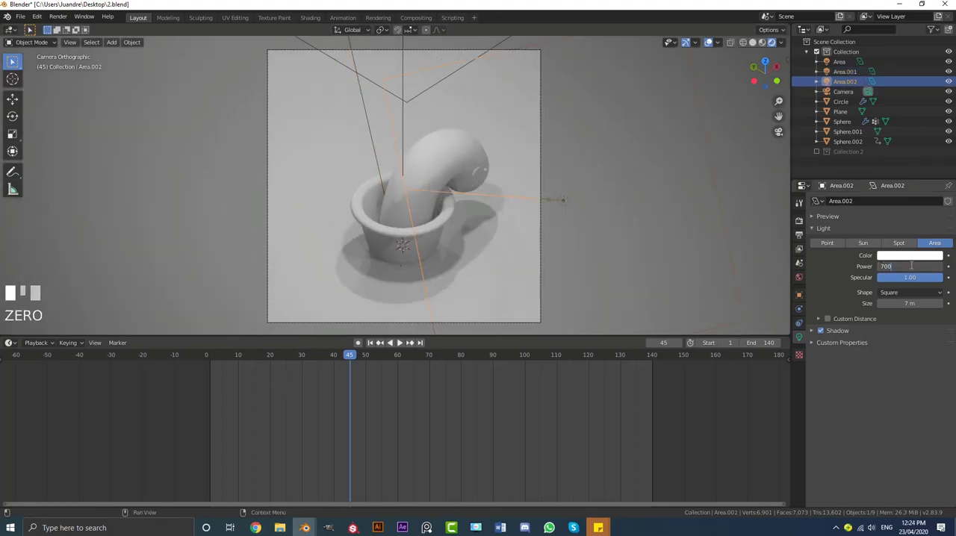
key(Return)
Set the power of the overhead area light to 700 W
scroll(385, 100, down, 4)
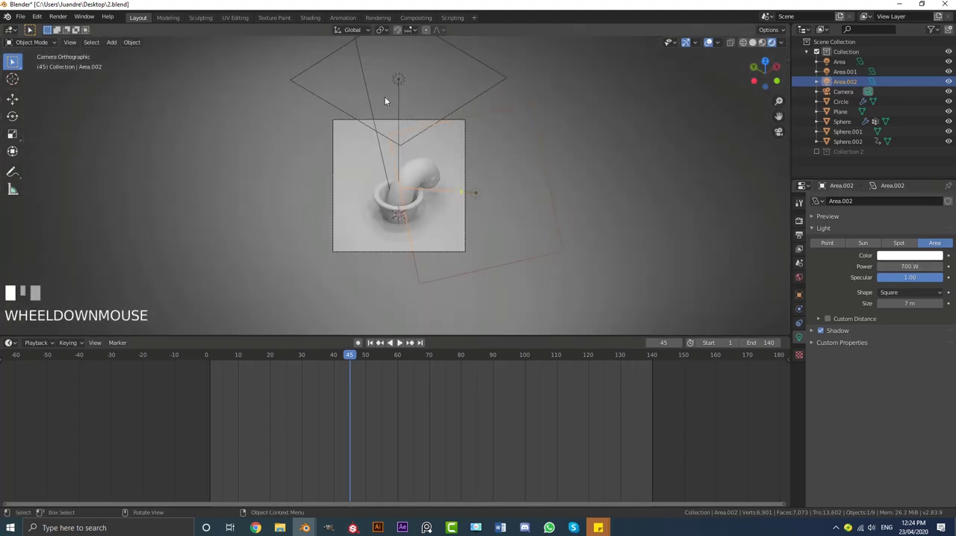
click(468, 110)
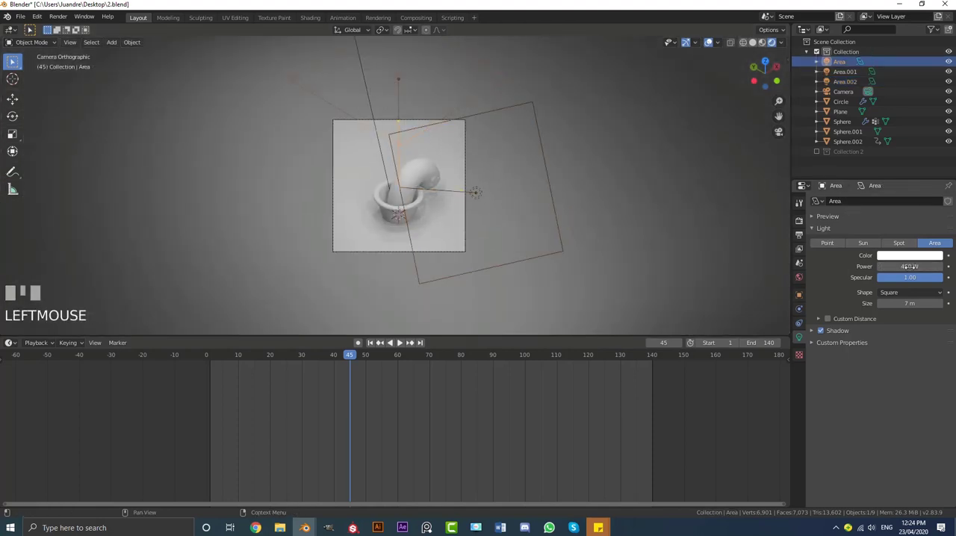
text(700)
key(Return)
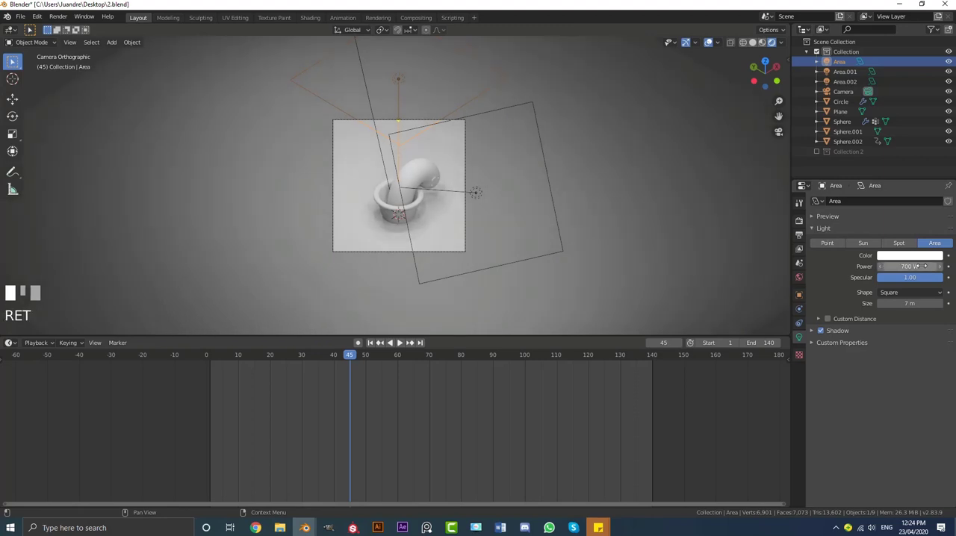
scroll(502, 239, up, 2)
scroll(524, 232, down, 3)
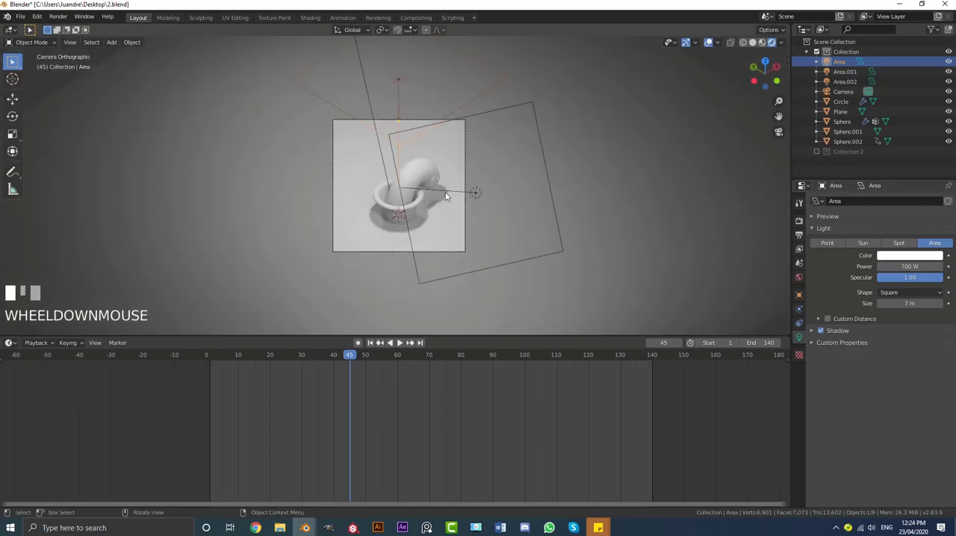
Duplicate the 700 W light beside the camera and place the copy on the camera's other side
click(448, 195)
middle_drag(448, 196, 425, 170)
scroll(451, 177, down, 2)
scroll(451, 177, down, 2)
key(shift+d)
click(348, 166)
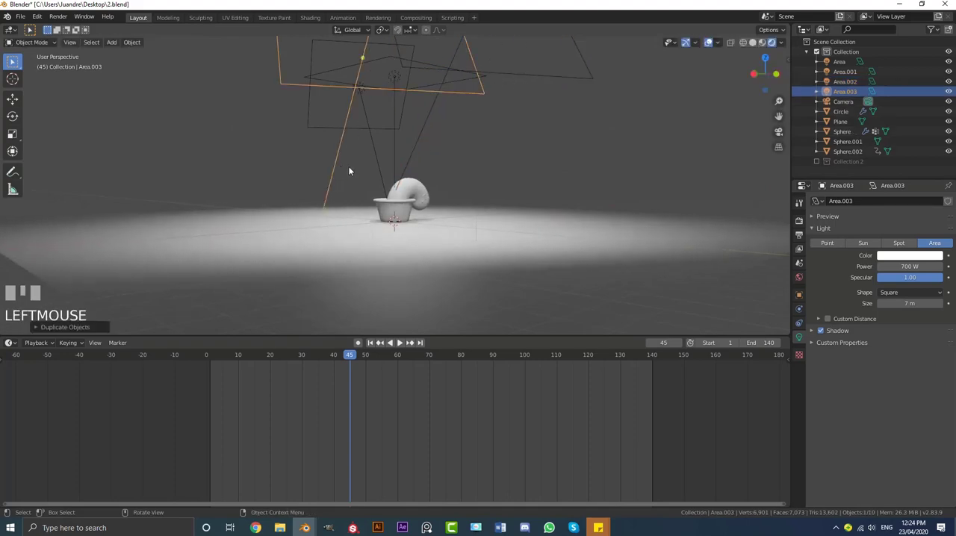
Rotate the new light copy in top view, move it to the pot's negative X side aimed at the cactus, and check the lighting through the camera
middle_drag(348, 166, 404, 172)
key(KP_7)
key(r)
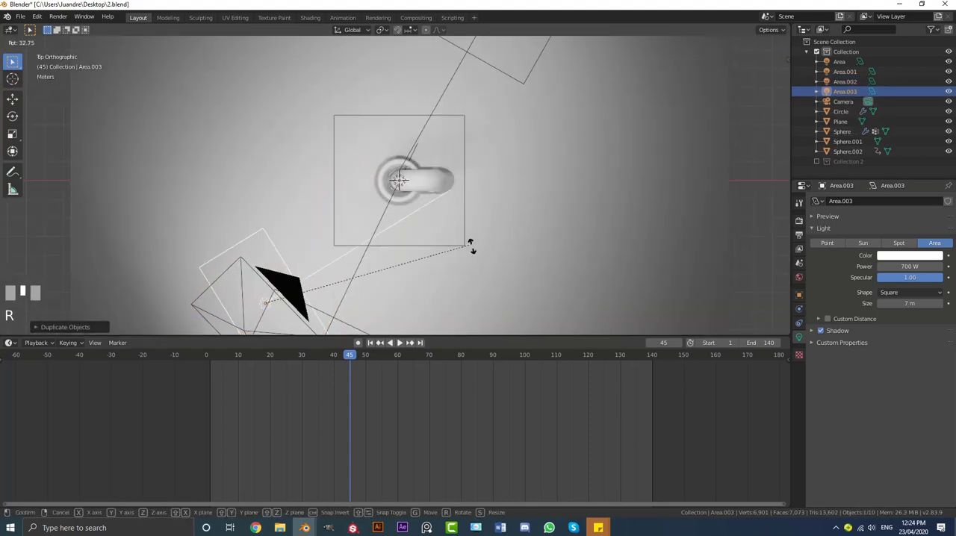
click(470, 293)
key(g)
click(404, 231)
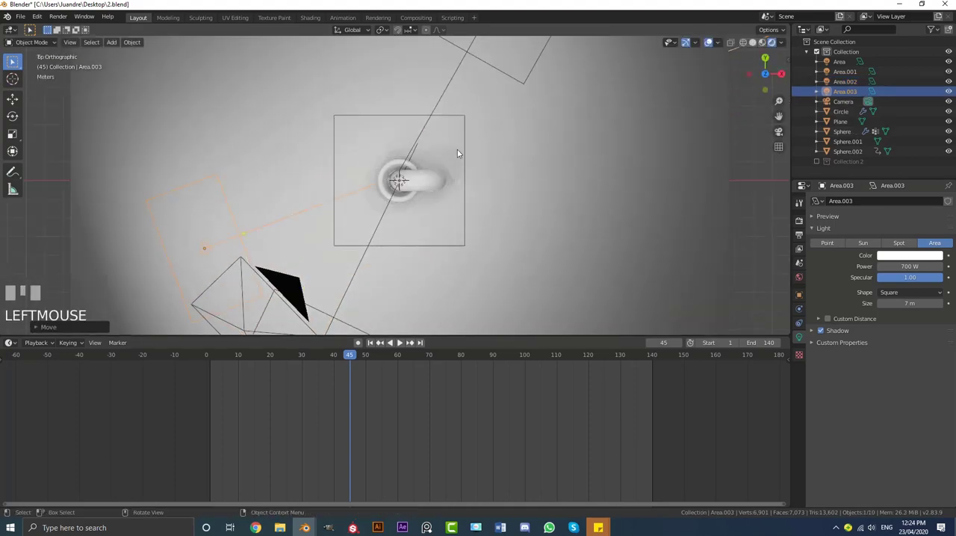
key(KP_0)
scroll(409, 133, up, 2)
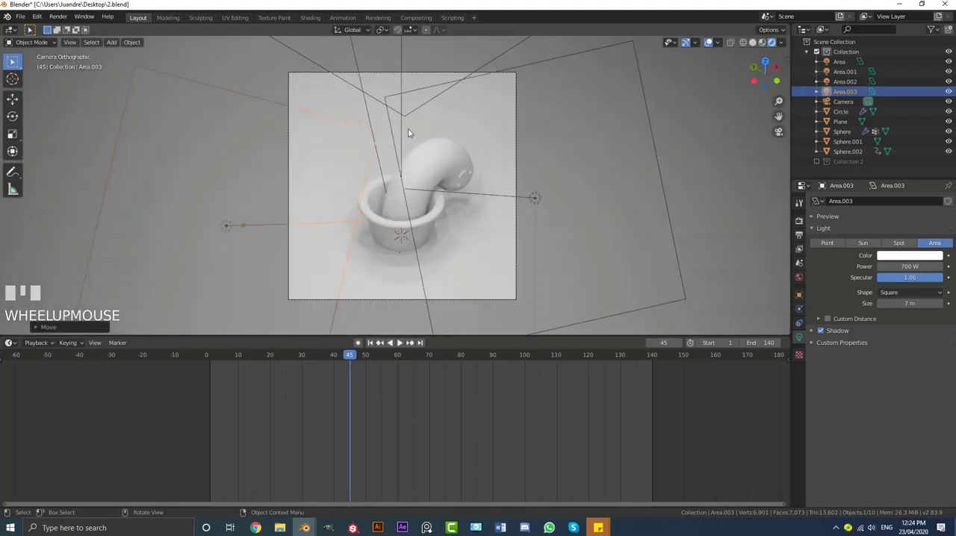
middle_drag(544, 177, 495, 164)
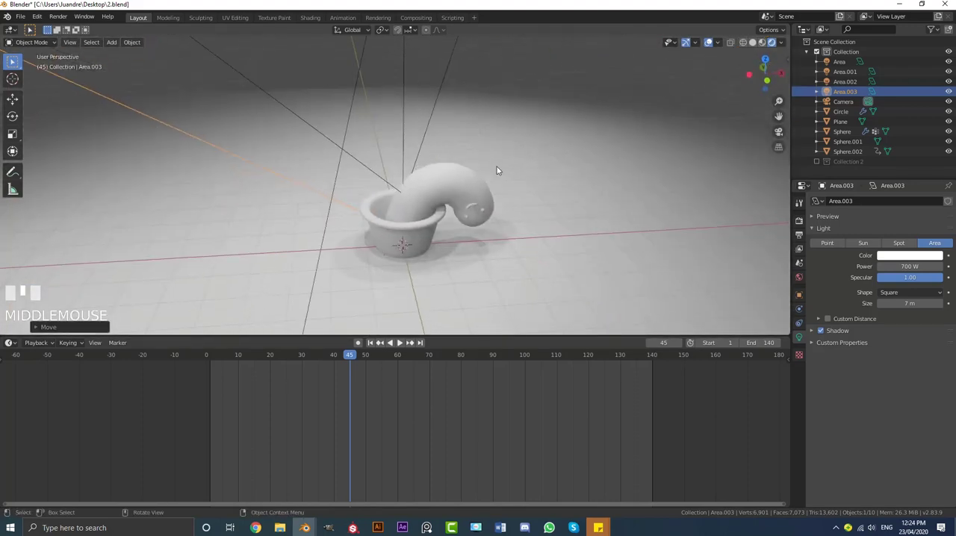
key(KP_0)
scroll(463, 157, up, 1)
Create a new material for the cactus body in the Shading workspace, with the camera view shown rendered
click(458, 154)
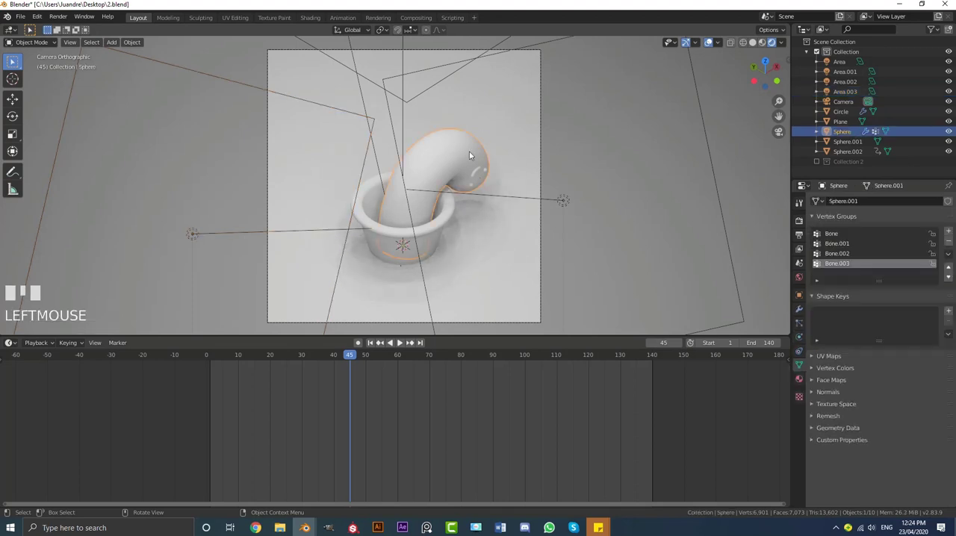
scroll(469, 152, up, 1)
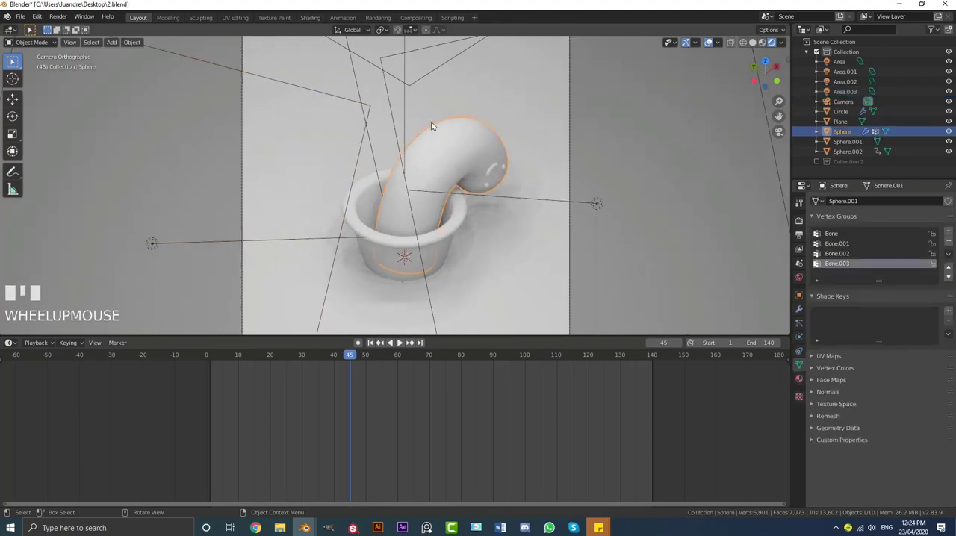
click(310, 17)
middle_drag(448, 172, 444, 164)
scroll(446, 165, up, 2)
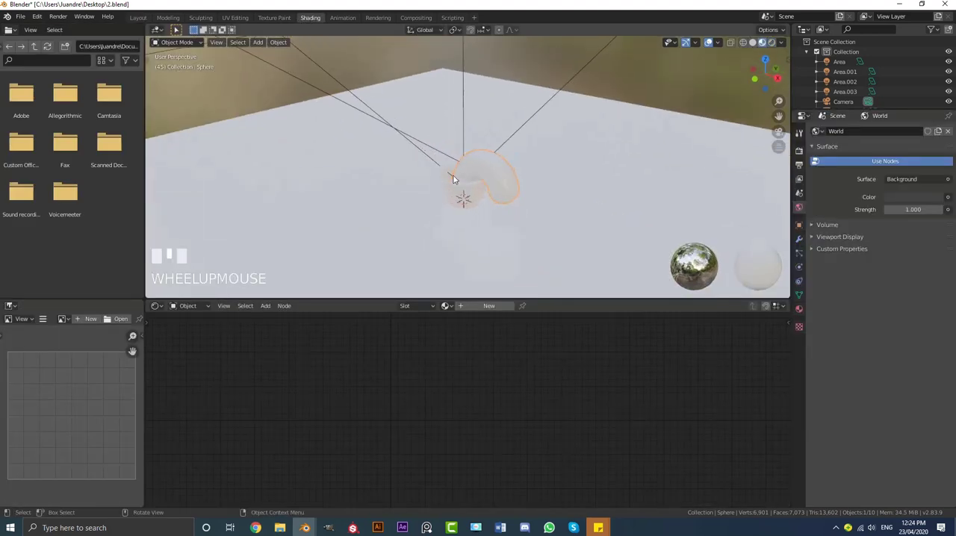
key(KP_0)
key(z)
click(449, 117)
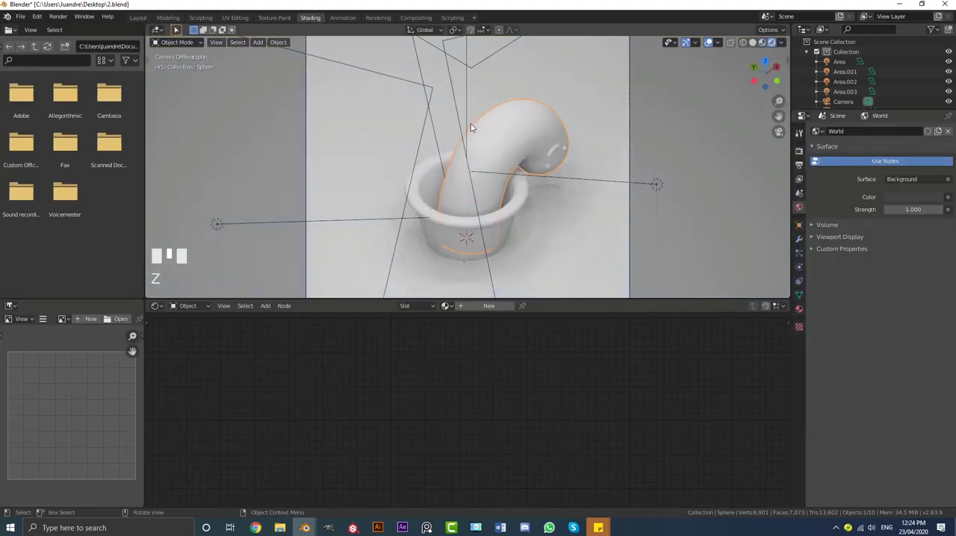
scroll(484, 227, down, 1)
click(490, 306)
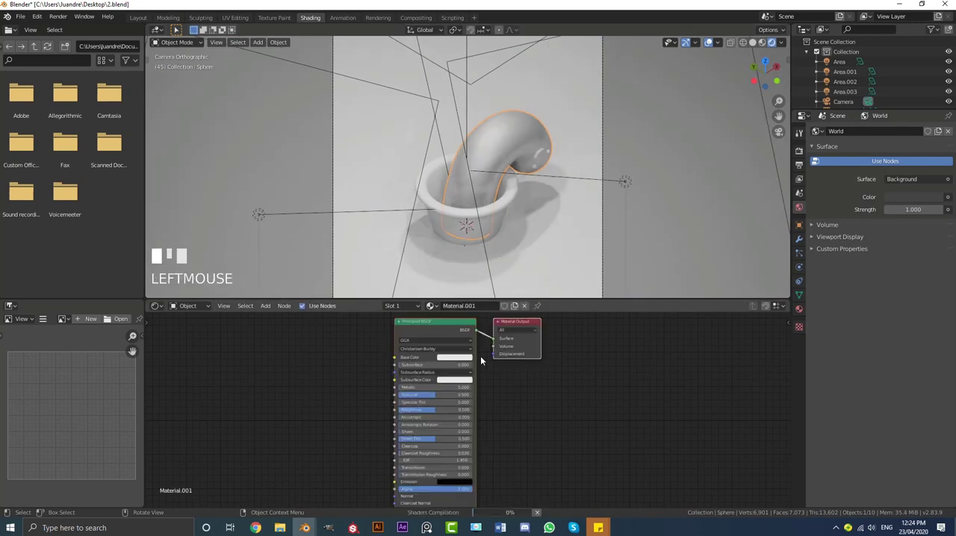
Set the cactus material's base color to a light lime green
scroll(484, 261, up, 1)
click(454, 357)
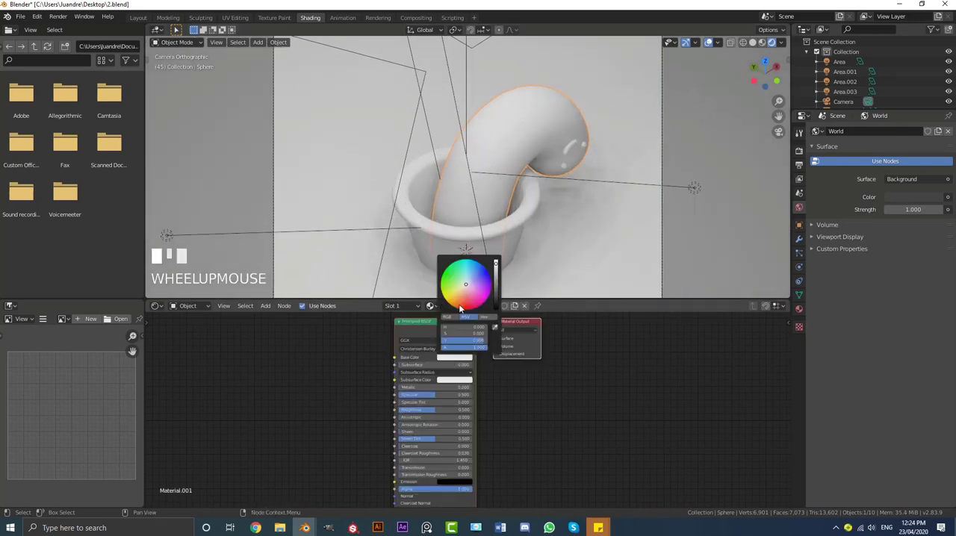
click(451, 292)
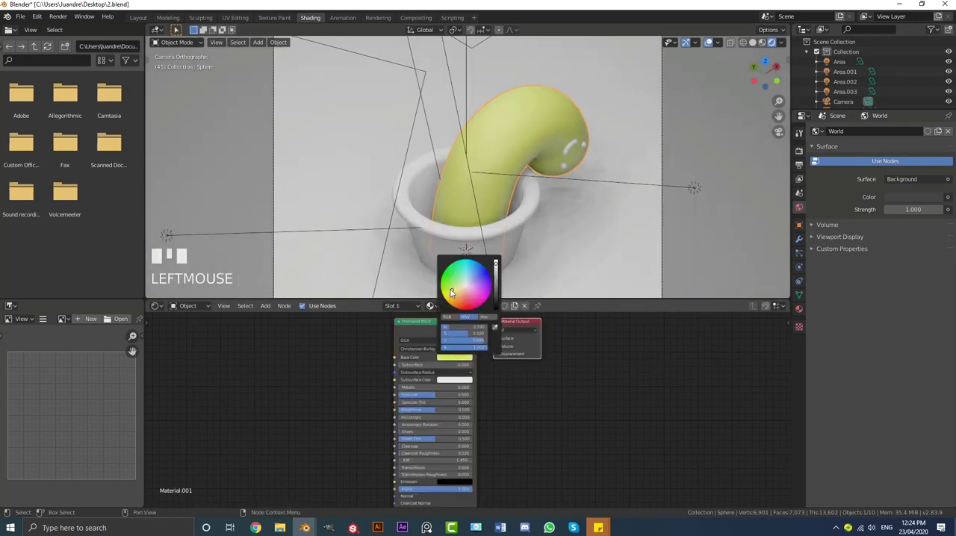
drag(451, 293, 447, 284)
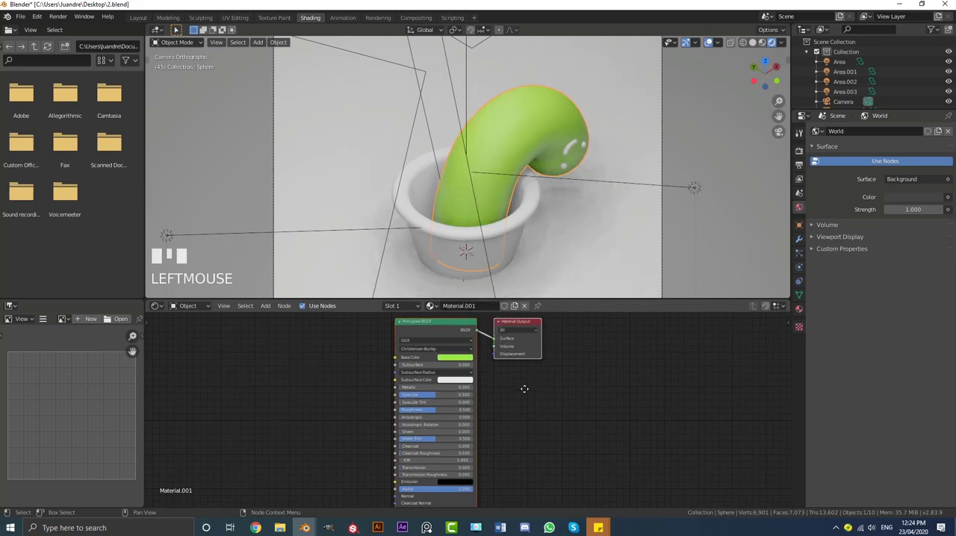
Set the cactus material's subsurface to 0.1 and its subsurface color to a pale peach
scroll(471, 388, up, 2)
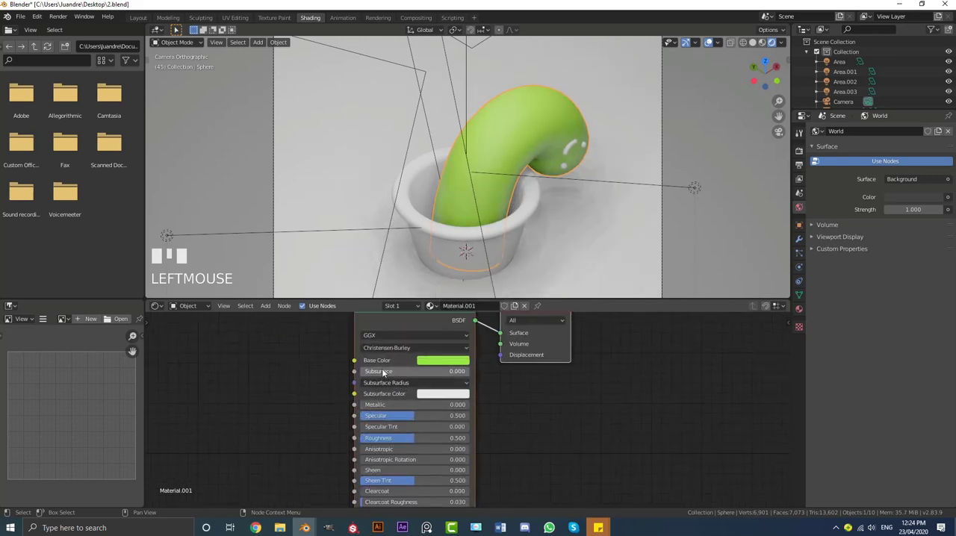
click(384, 371)
text(0.1)
key(Return)
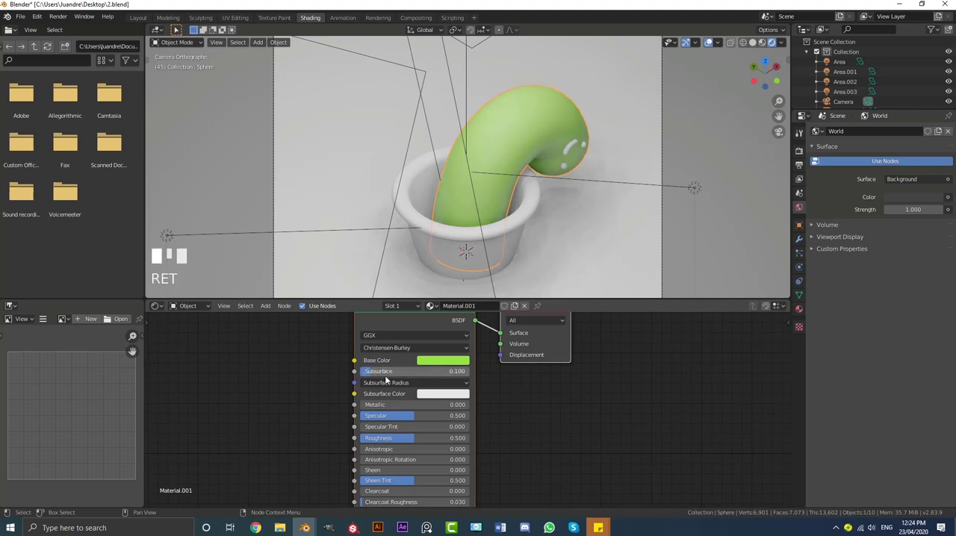
click(423, 394)
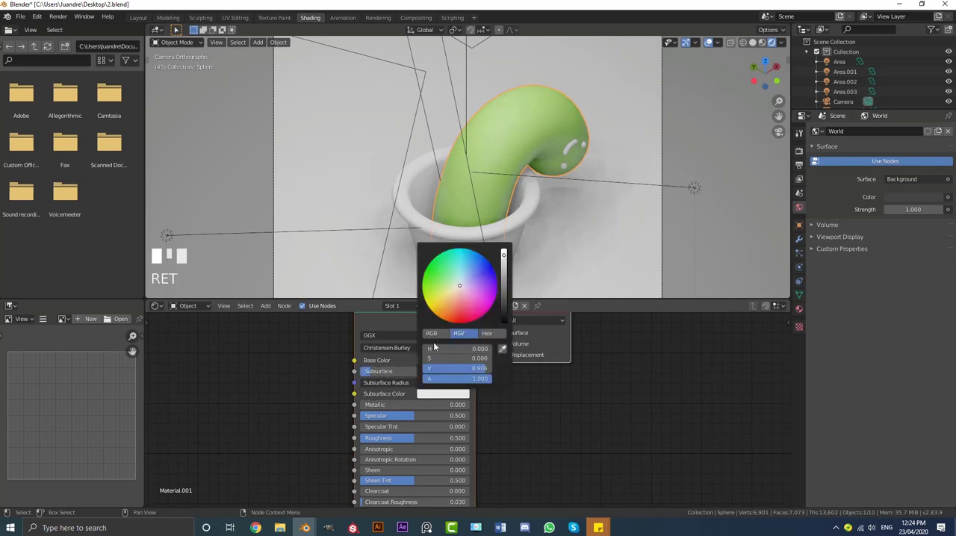
click(455, 297)
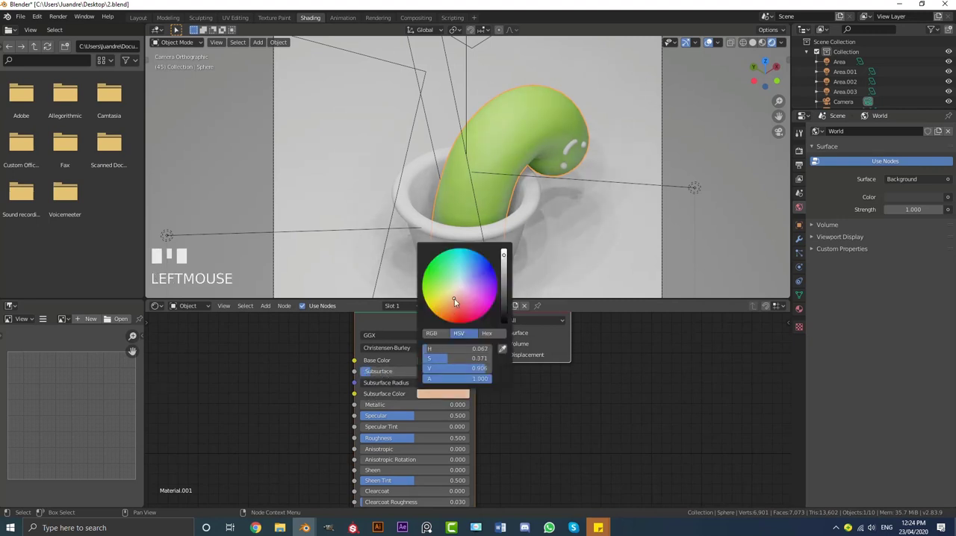
Create a new material for the alive face's eyes and mouth and set its base color to black
click(428, 397)
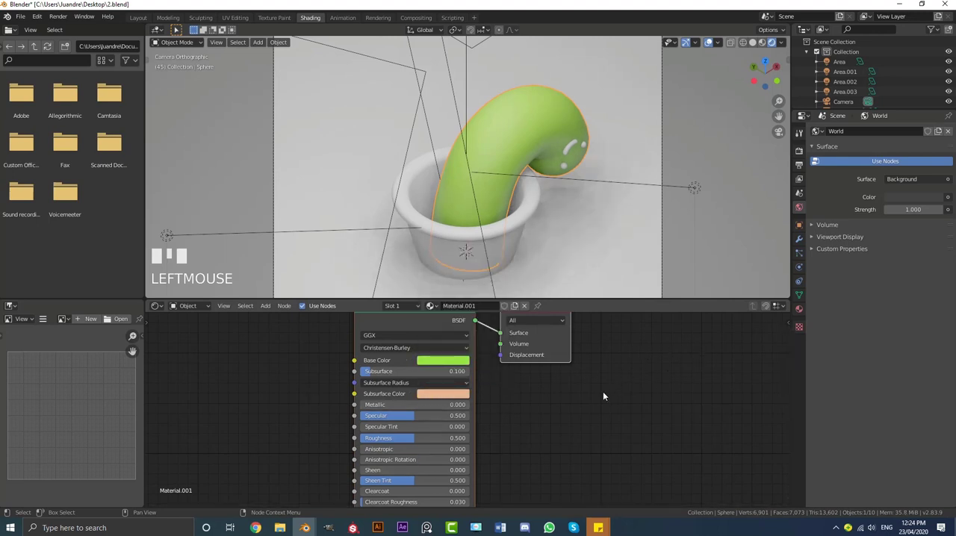
scroll(602, 392, down, 2)
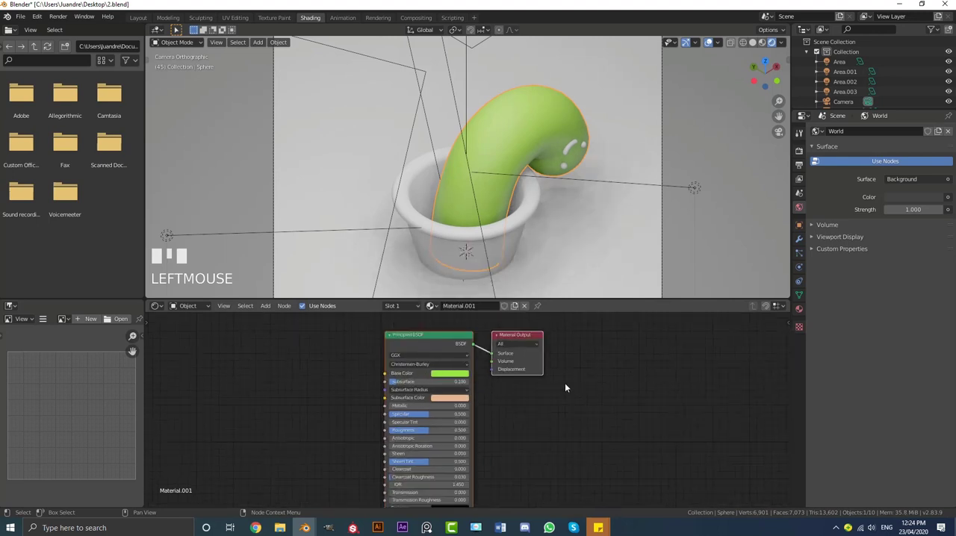
click(583, 148)
click(469, 306)
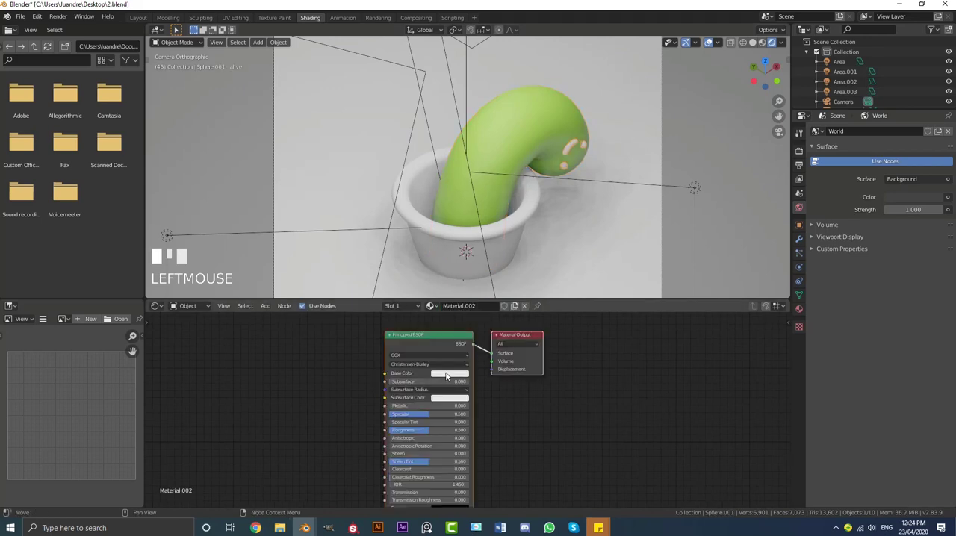
click(448, 374)
drag(494, 273, 498, 322)
Set the face material's roughness to 0.214 and check the glossy eyes and mouth up close
scroll(469, 409, up, 1)
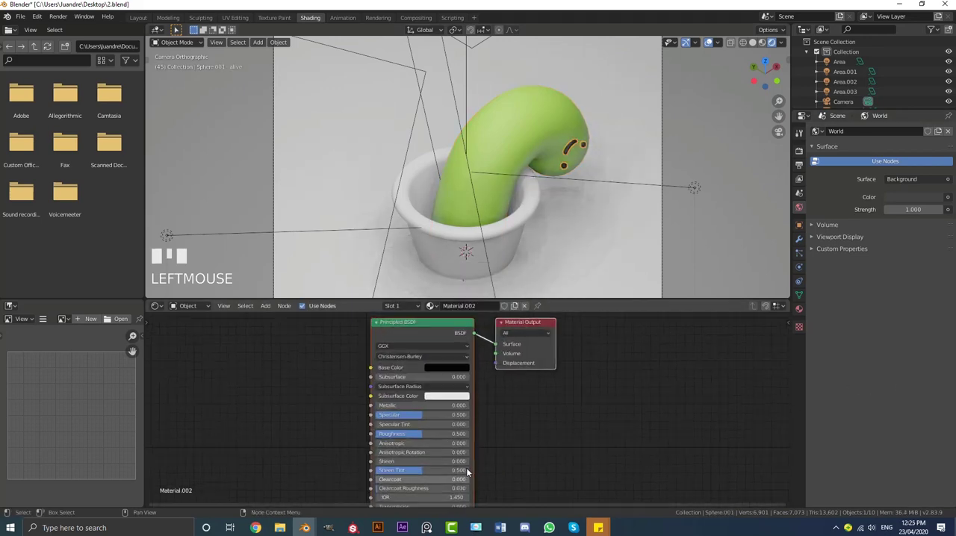
drag(422, 434, 394, 433)
scroll(513, 173, up, 6)
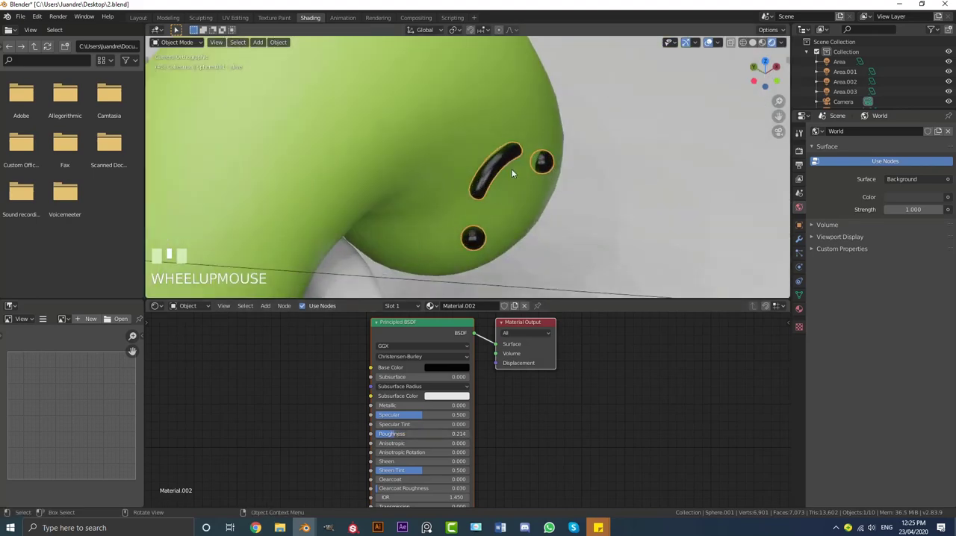
scroll(516, 179, down, 8)
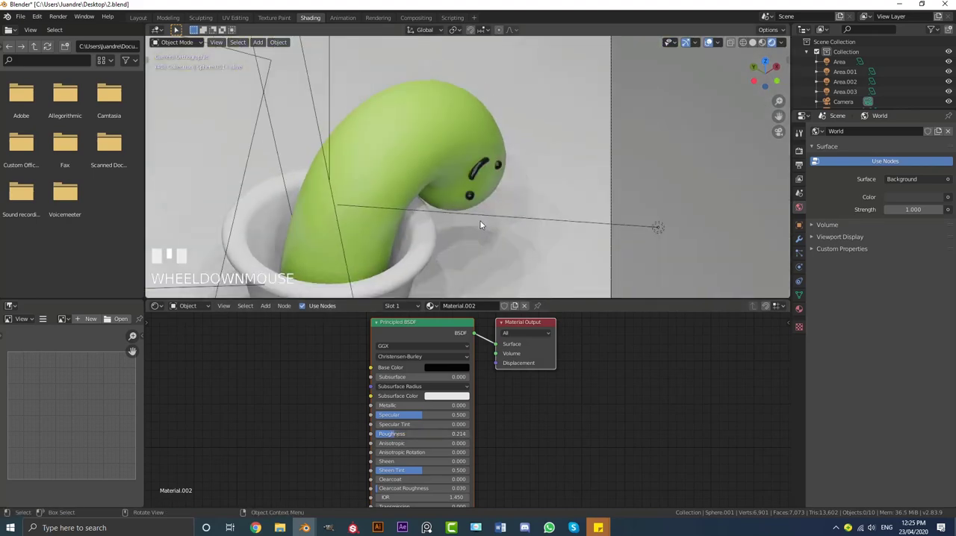
Create a new material for the pot and set its base color to a darkened orange-brown
shift+middle_drag(511, 224, 481, 199)
click(477, 247)
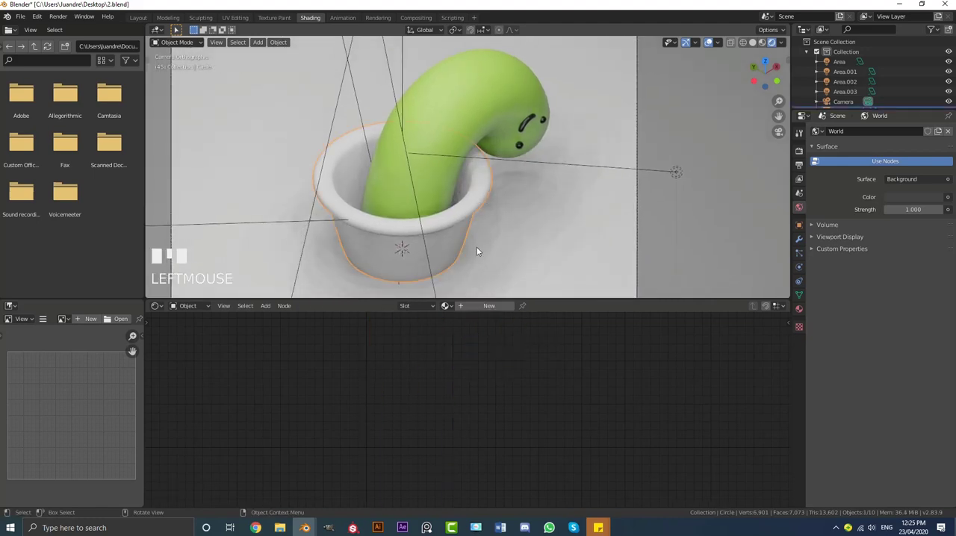
click(484, 306)
click(460, 371)
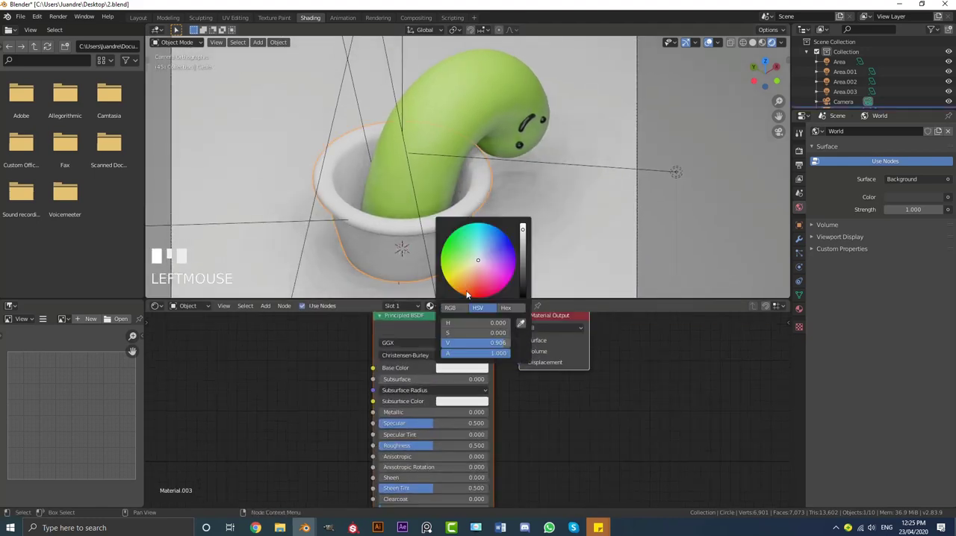
drag(471, 277, 467, 277)
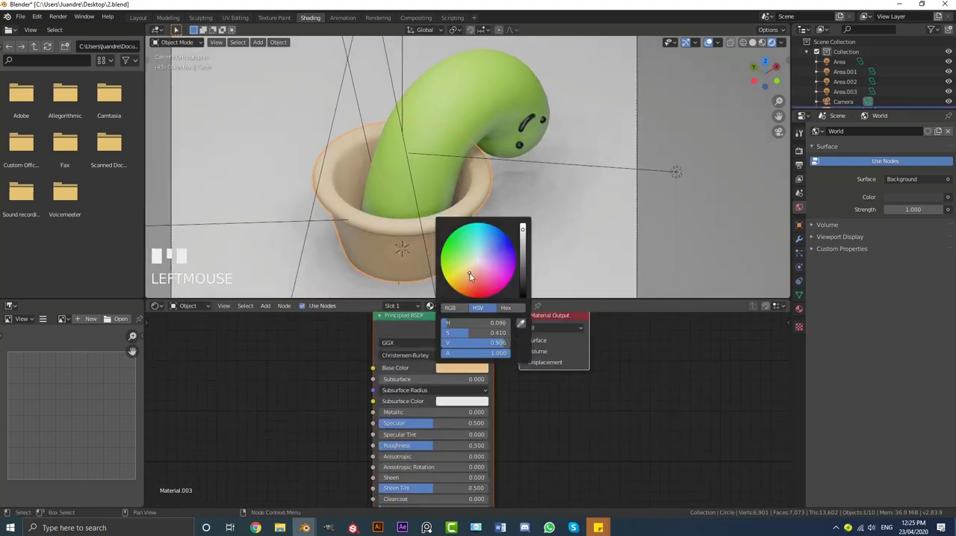
click(523, 250)
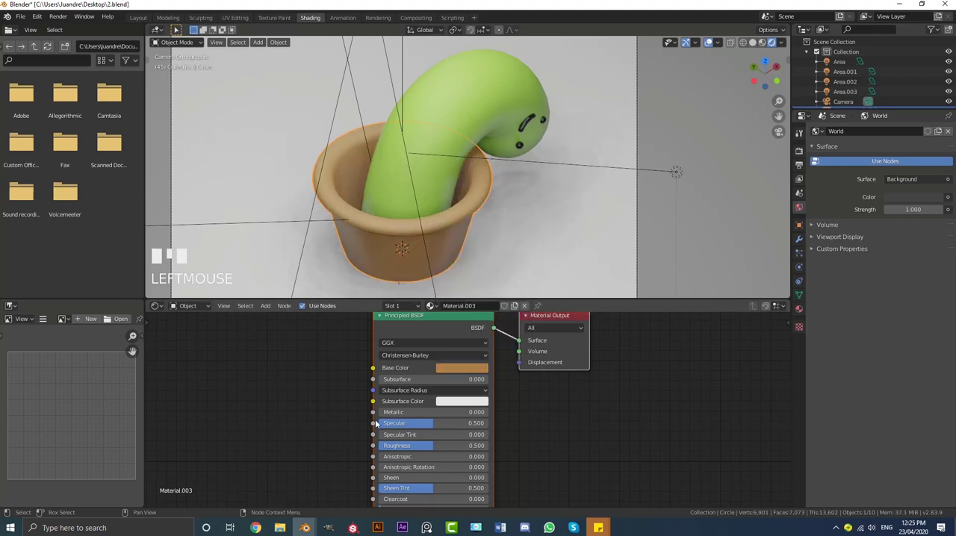
Set the pot material's subsurface color to a muted red and its subsurface to 0.2
click(450, 405)
click(474, 316)
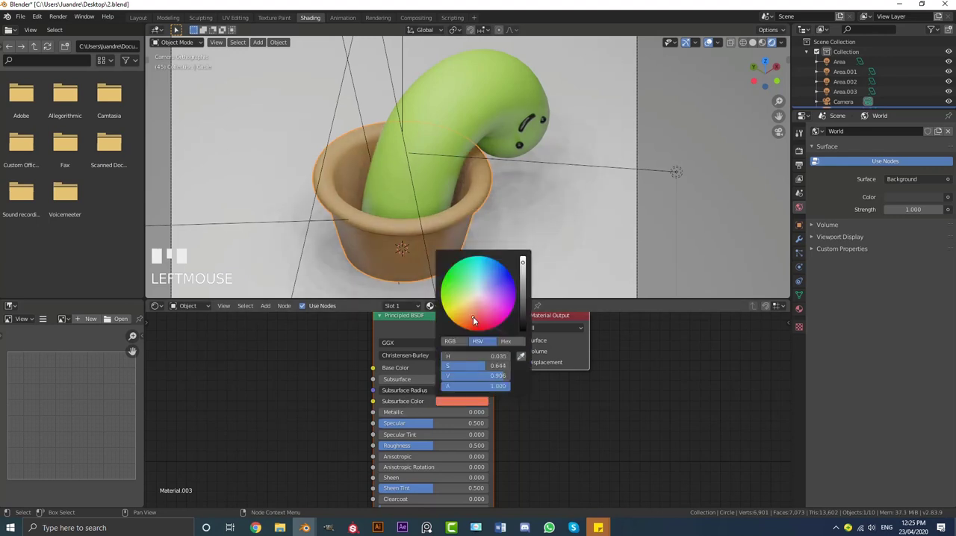
click(521, 321)
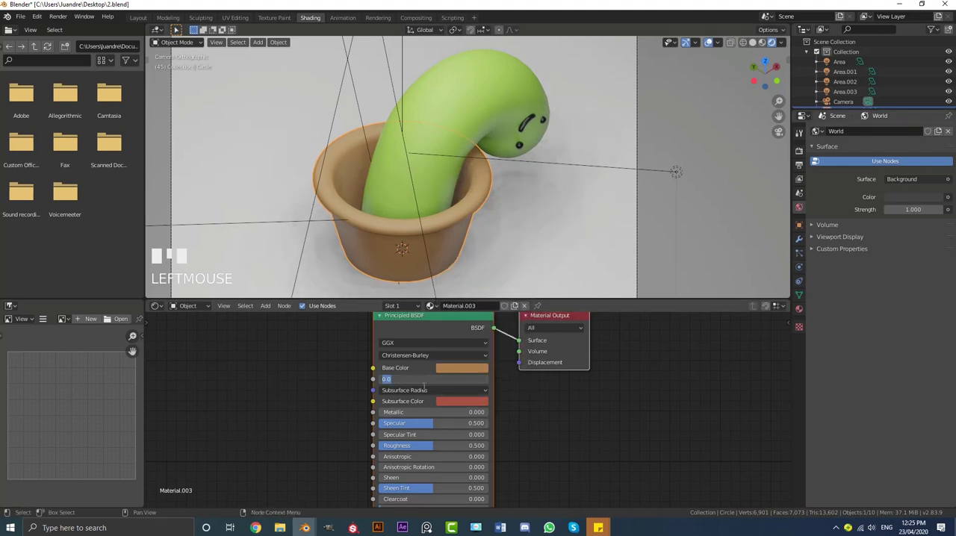
text(0.2)
key(Return)
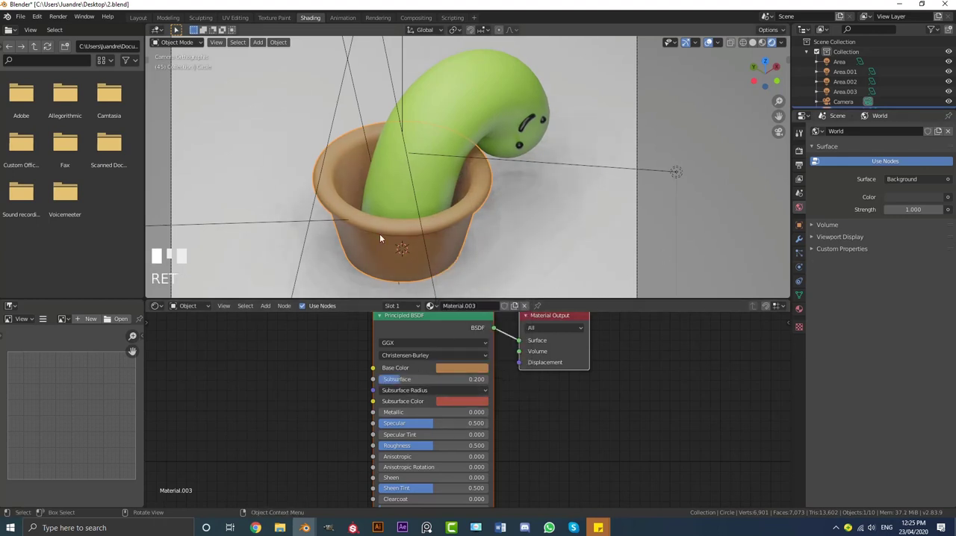
Shift the pot material's base color to a redder terracotta brown and check the pot with nothing selected
click(461, 367)
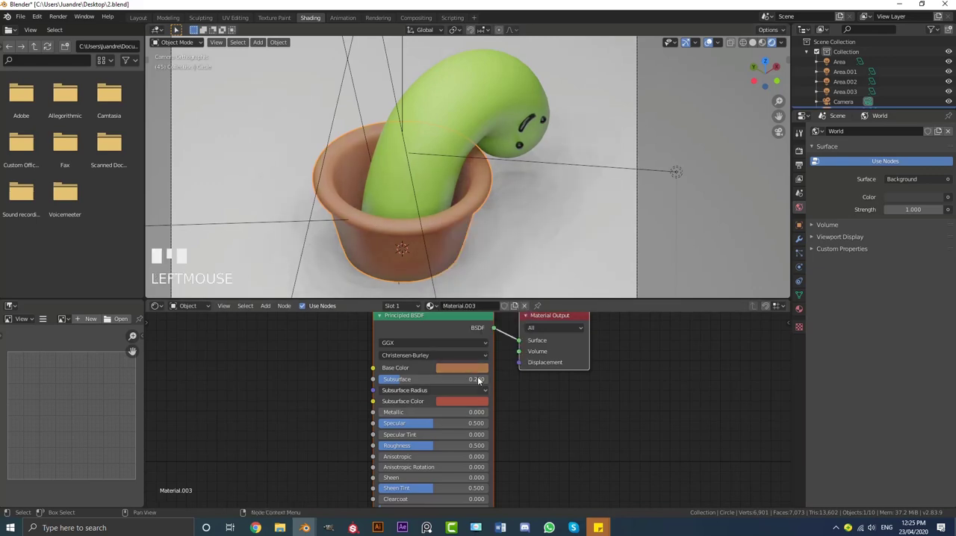
key(alt+a)
scroll(460, 239, down, 1)
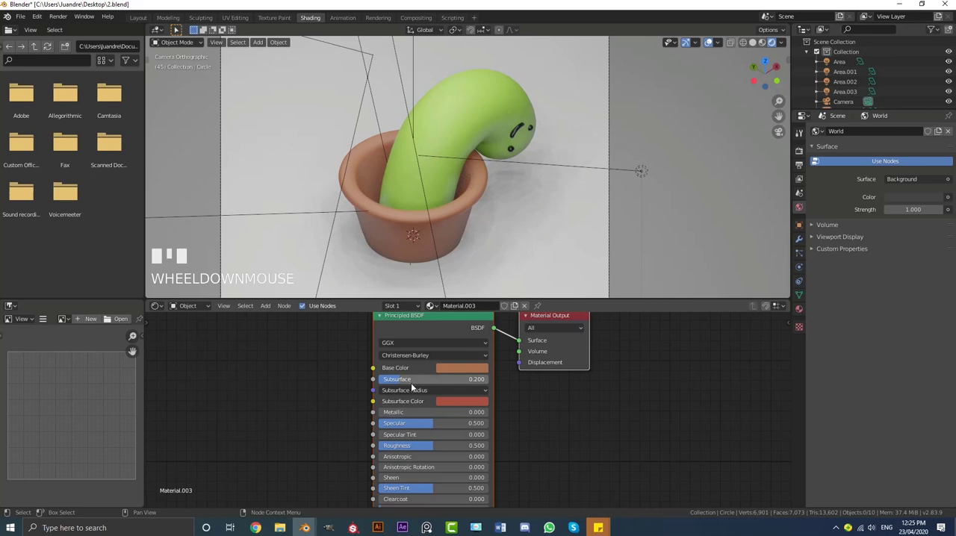
scroll(478, 203, down, 2)
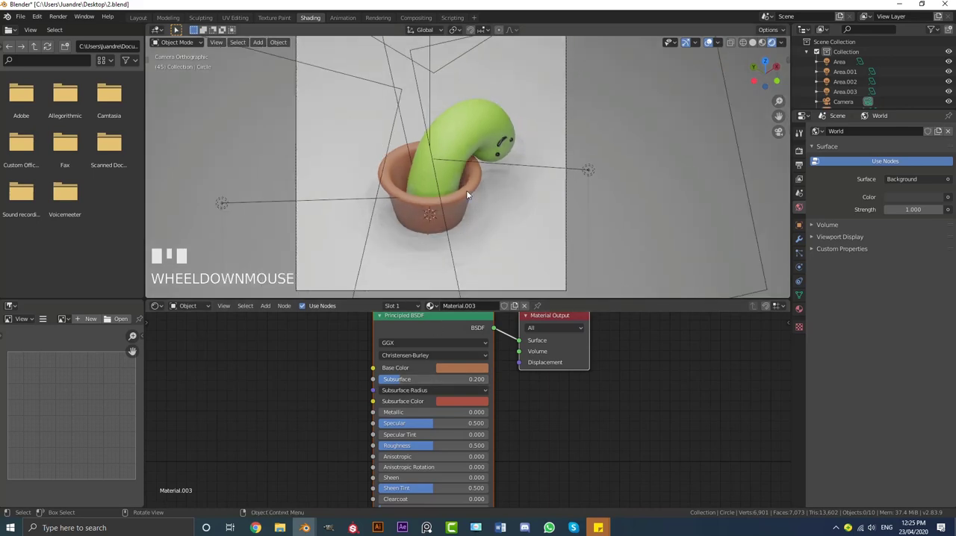
Create a new material for the backdrop plane and set its base color to a saturated pink
scroll(464, 193, up, 1)
click(538, 162)
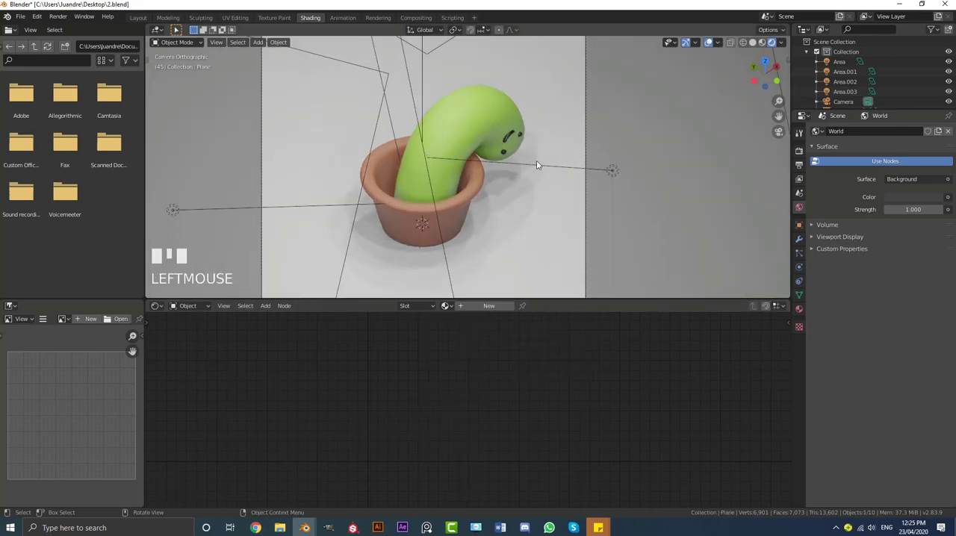
click(490, 306)
click(462, 371)
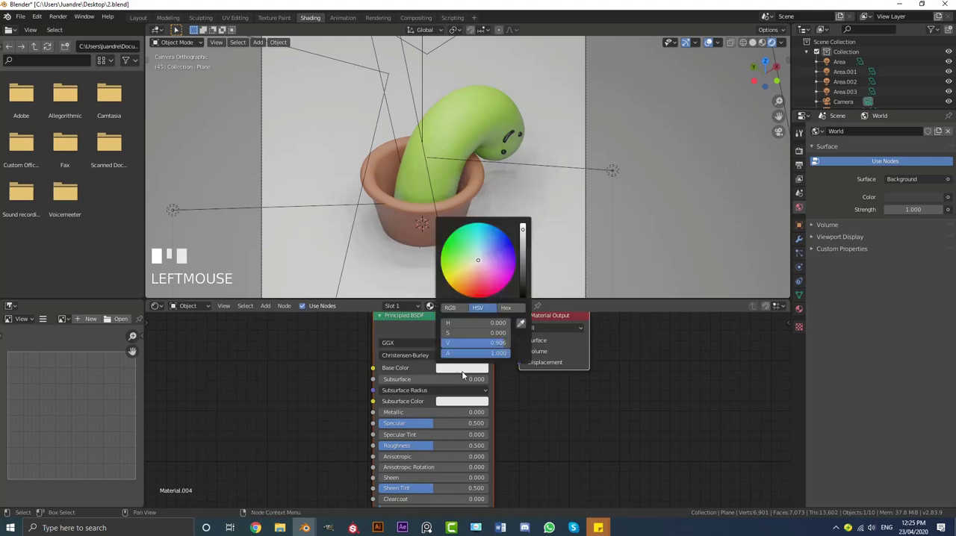
click(486, 286)
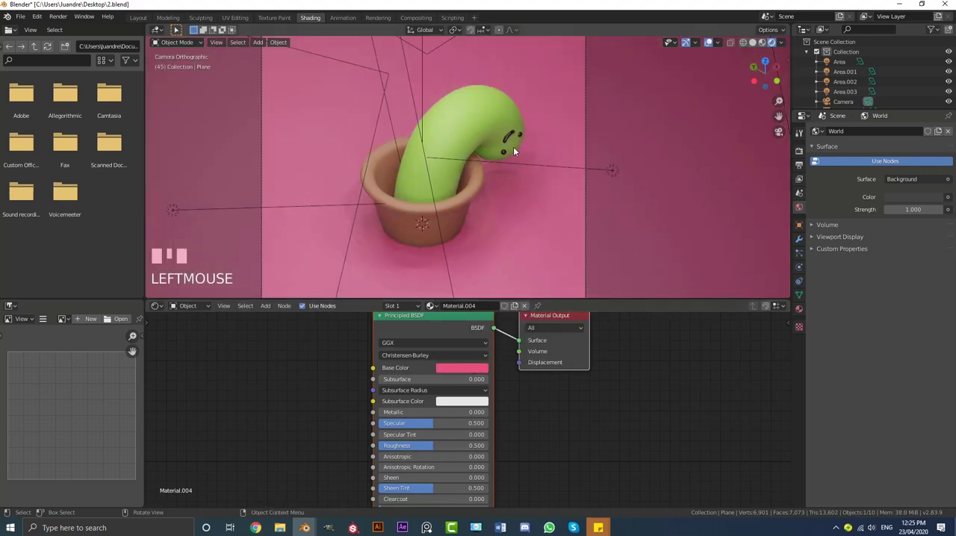
click(585, 120)
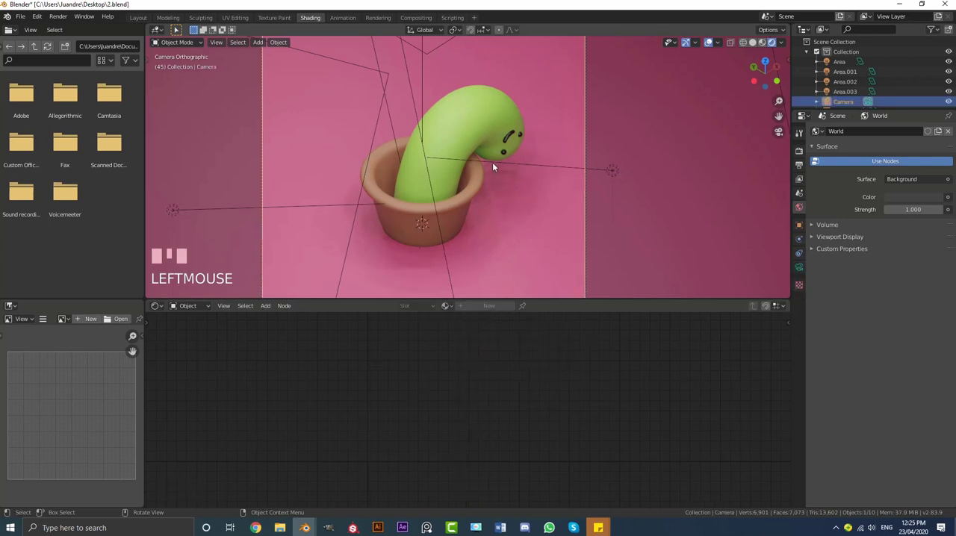
key(g)
click(527, 174)
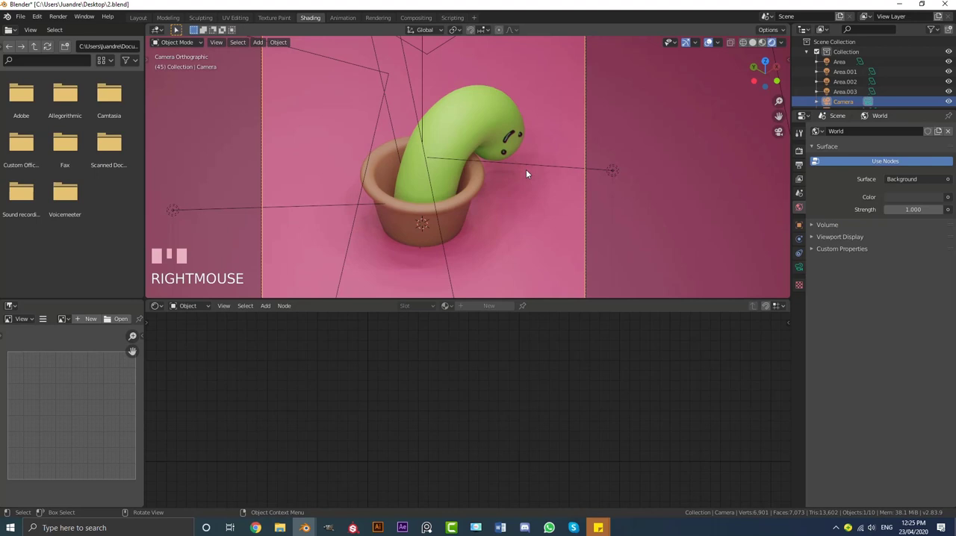
Play the animation in the rendered camera view and stop it at frame 33 with the water drop in view
scroll(526, 174, down, 2)
key(space)
scroll(606, 188, up, 2)
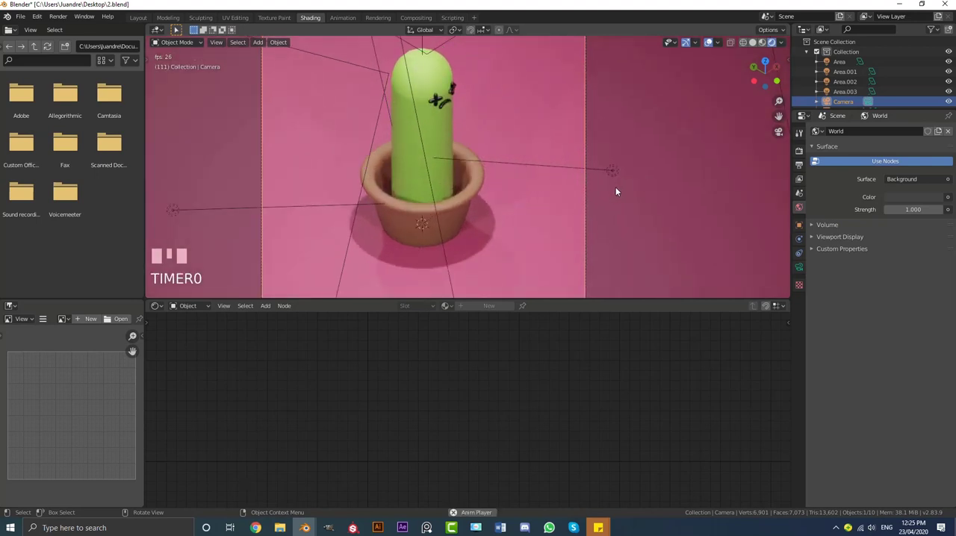
scroll(616, 188, down, 2)
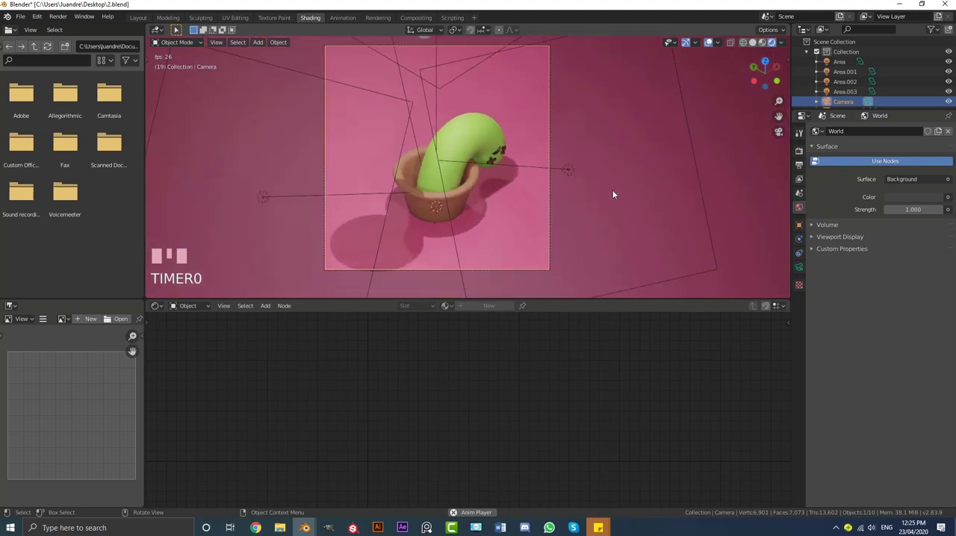
key(space)
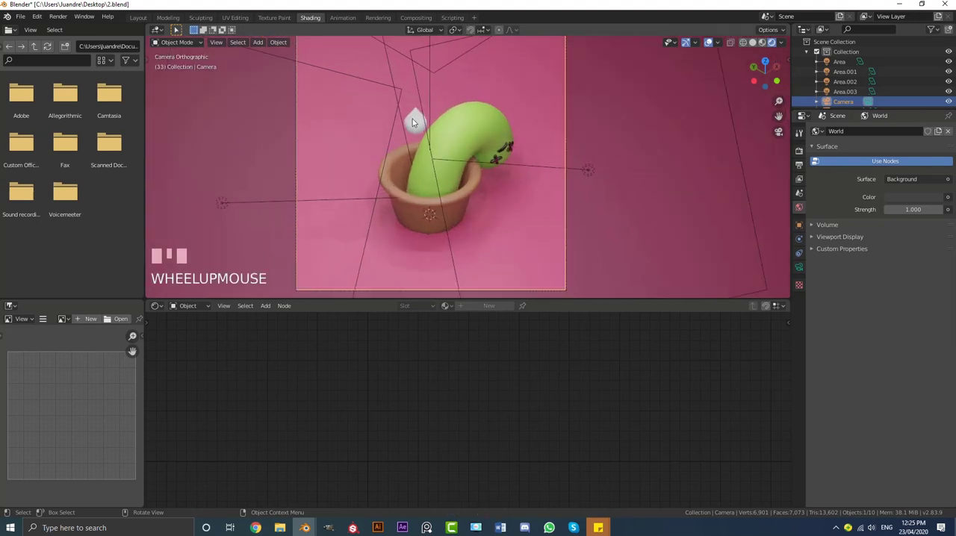
Create a new material for the water drop with a bright blue base color and roughness close to zero
click(413, 121)
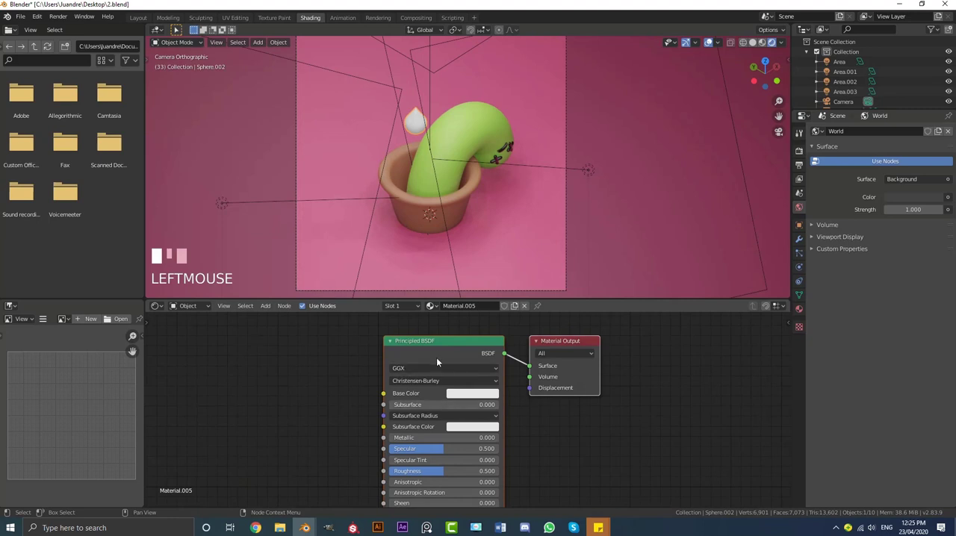
click(462, 395)
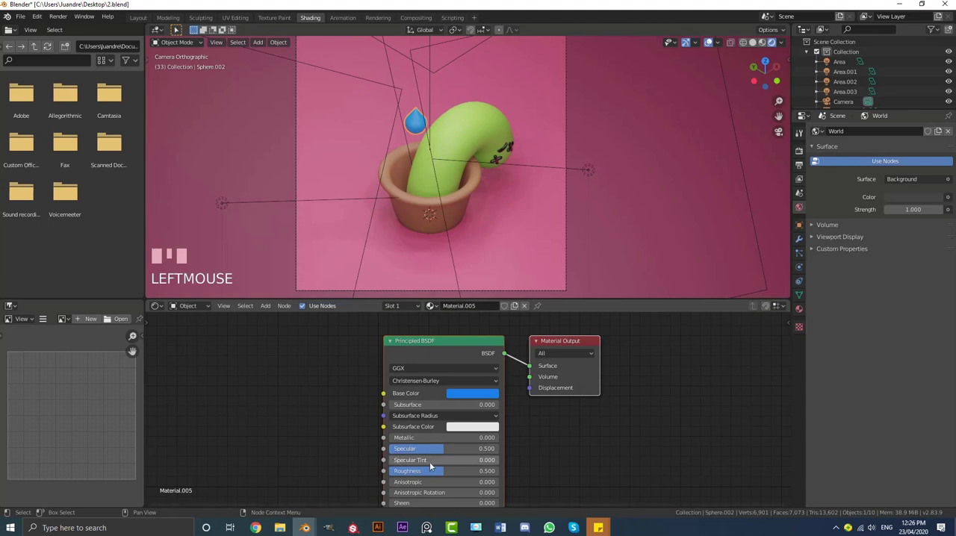
drag(407, 470, 367, 471)
Play the animation loop in the rendered camera view to review the finished materials, then stop playback
scroll(499, 181, up, 1)
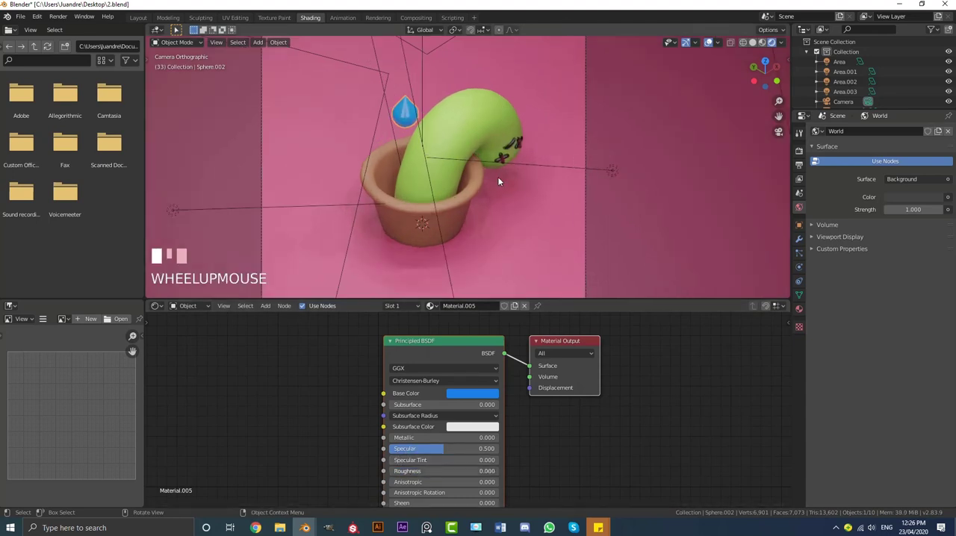
key(space)
scroll(531, 155, down, 3)
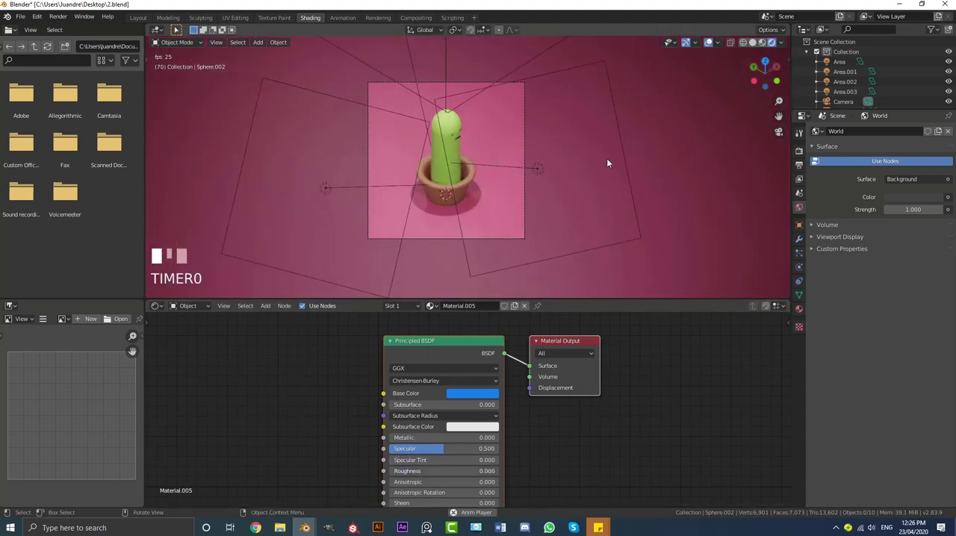
scroll(652, 156, up, 1)
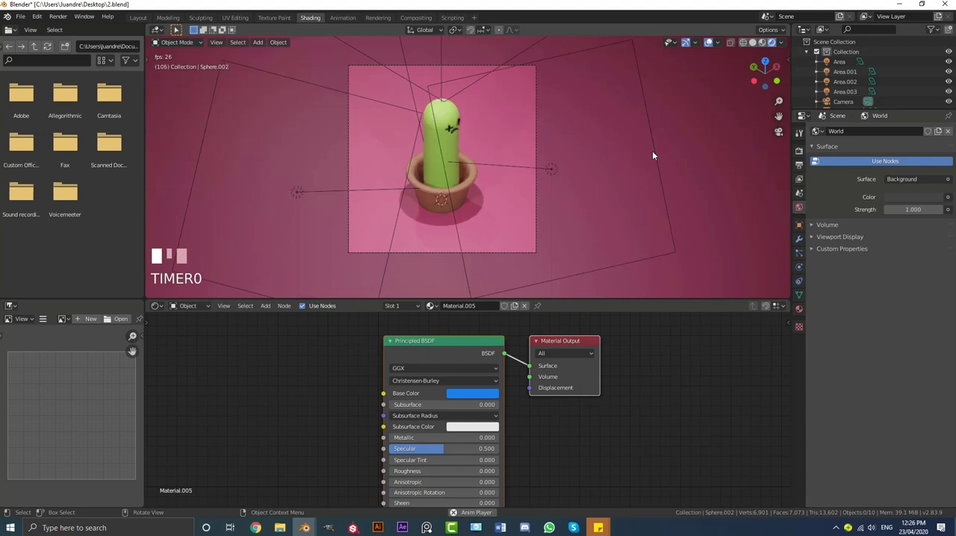
scroll(662, 153, up, 3)
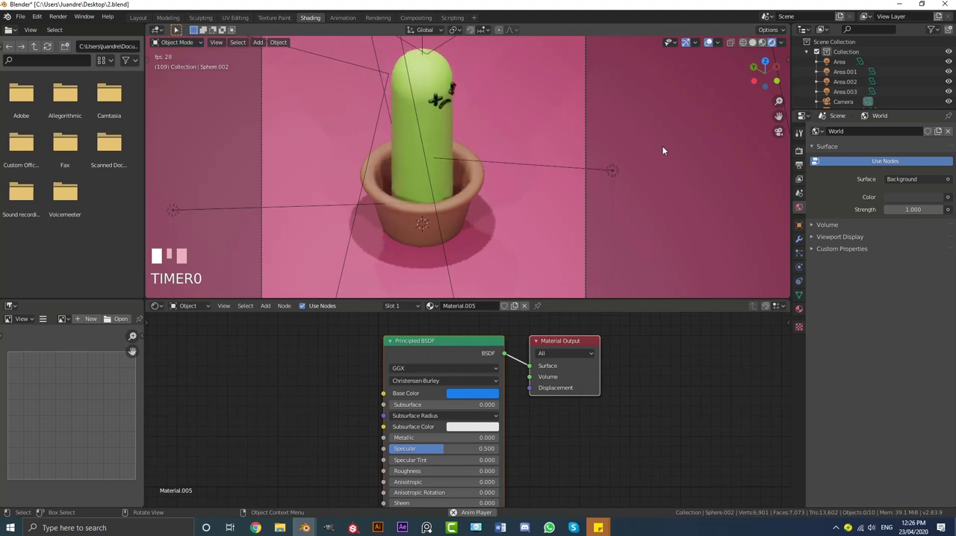
scroll(586, 100, down, 2)
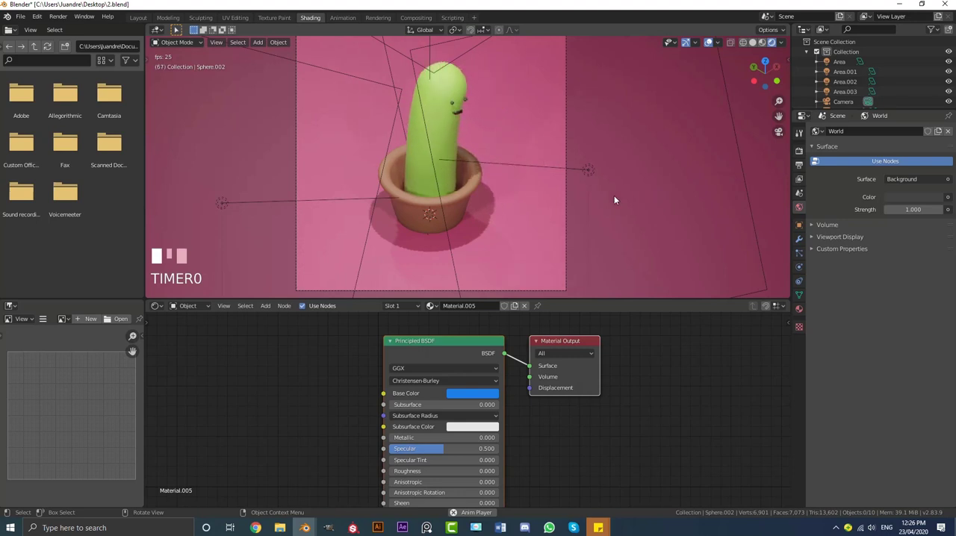
key(space)
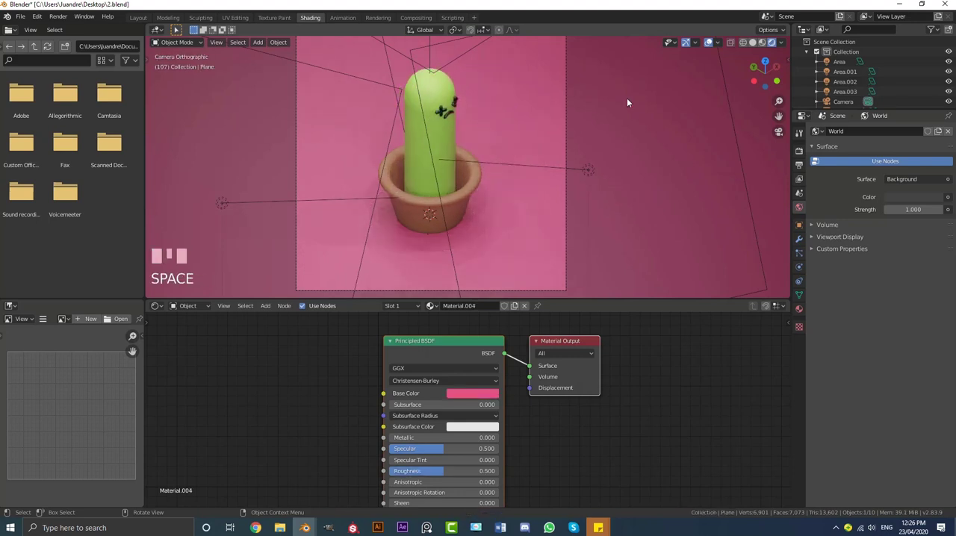
Set the render output folder to the Desktop
click(799, 166)
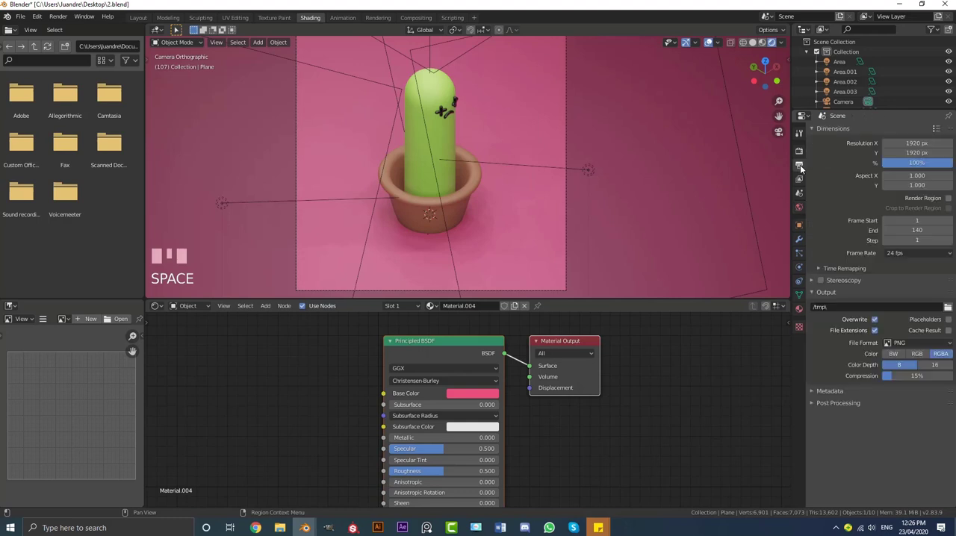
click(948, 307)
click(272, 223)
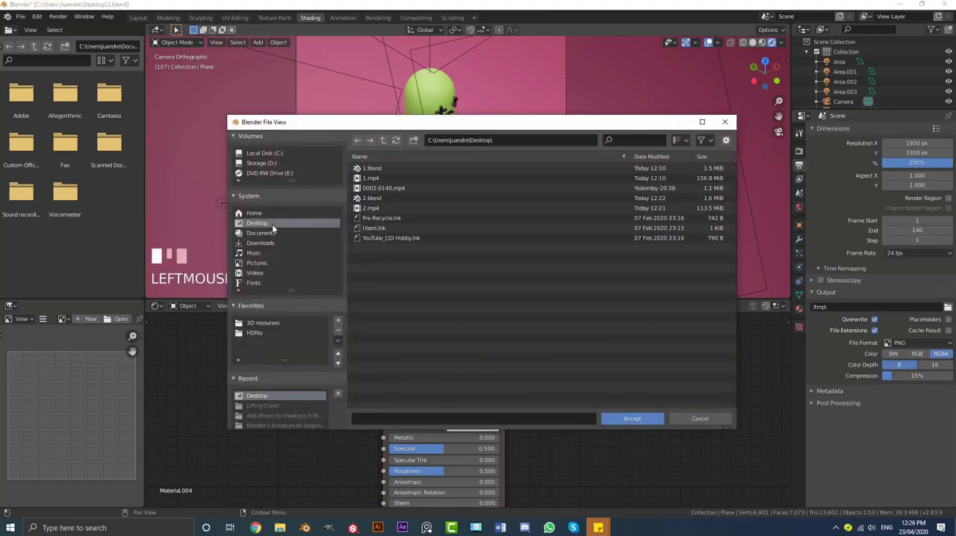
click(628, 420)
Set the output file format to FFmpeg video and its encoding container to MPEG-4
click(913, 343)
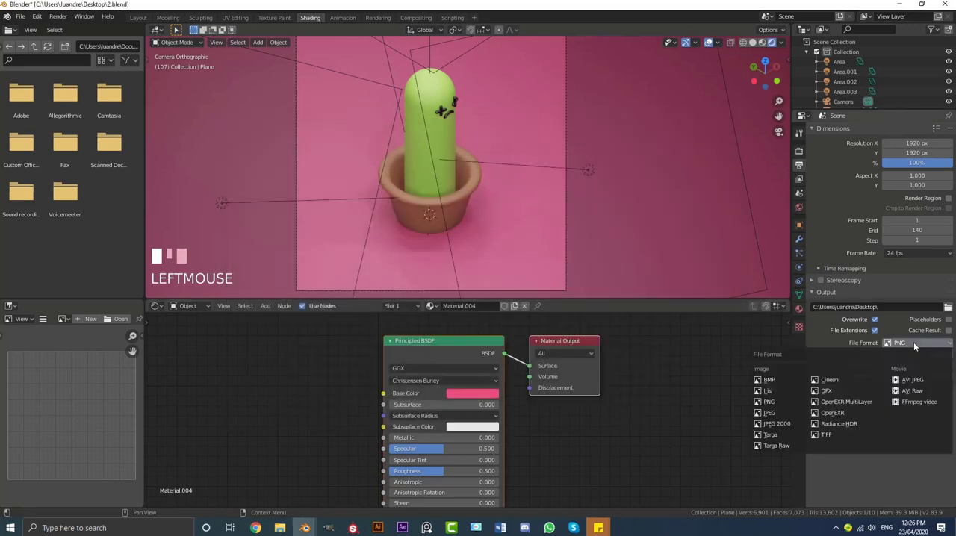
click(916, 403)
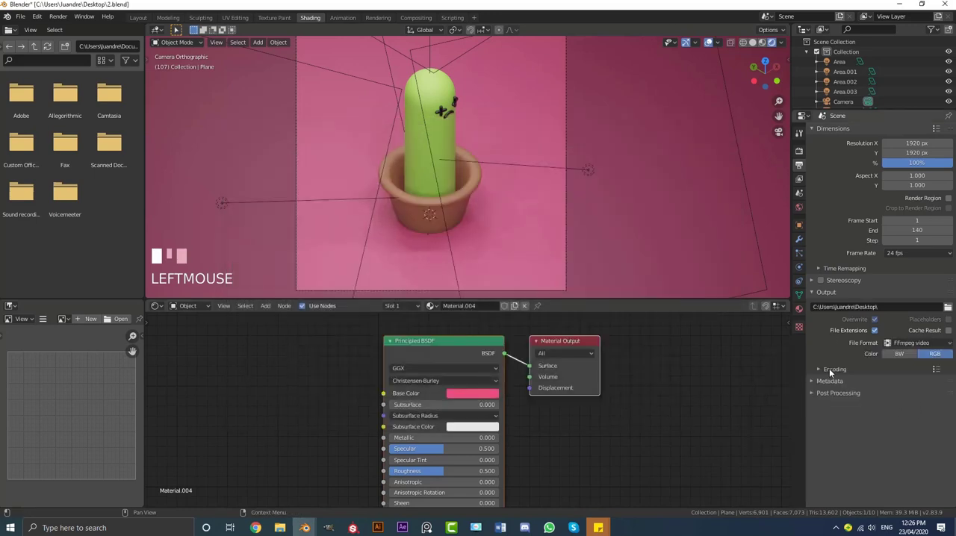
click(829, 369)
click(889, 384)
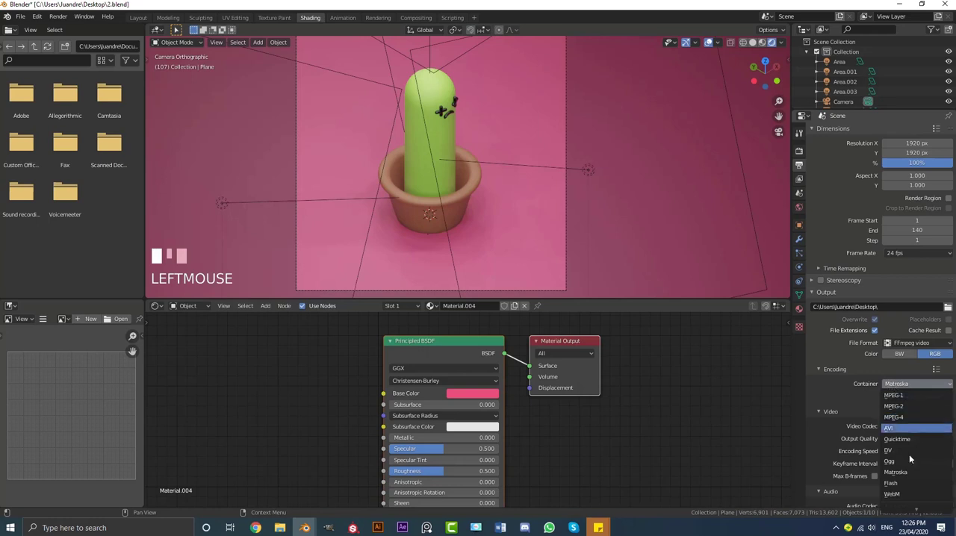
click(901, 419)
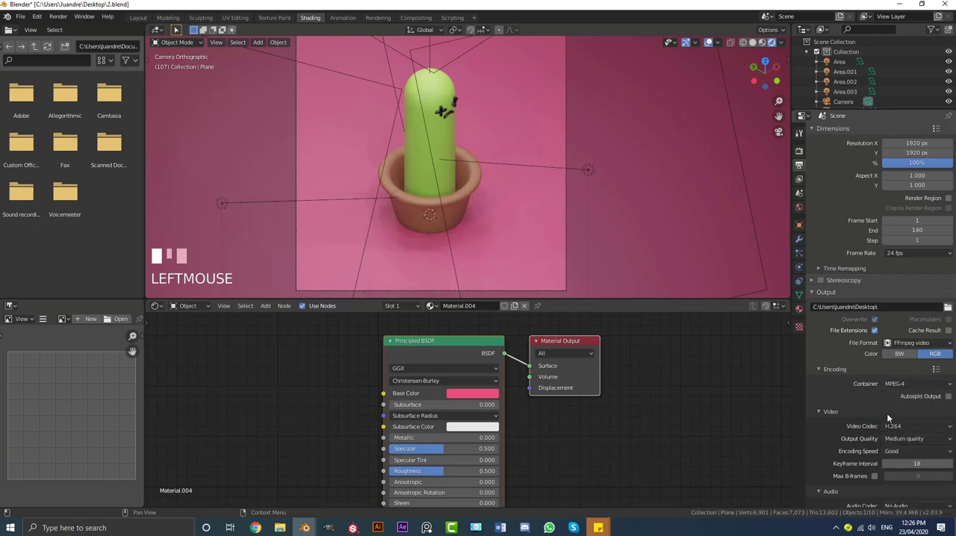
Switch to the Layout workspace and play the animation loop in the rendered camera view to review the finished scene
click(57, 17)
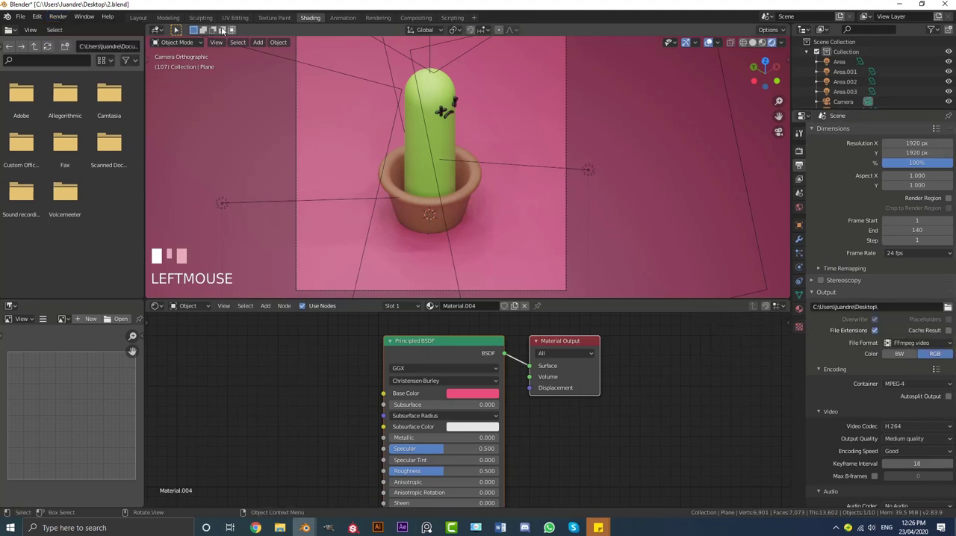
click(137, 18)
scroll(516, 212, down, 3)
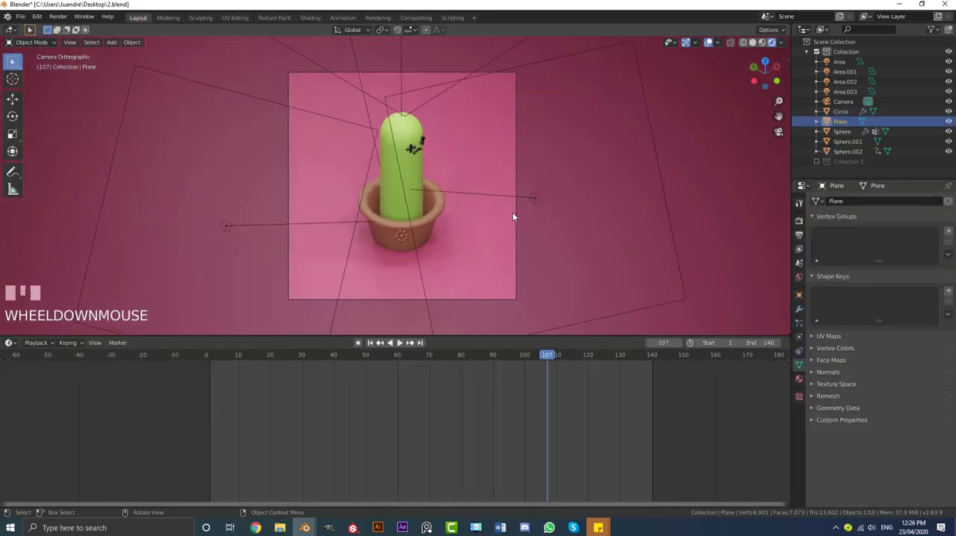
key(space)
scroll(607, 211, up, 2)
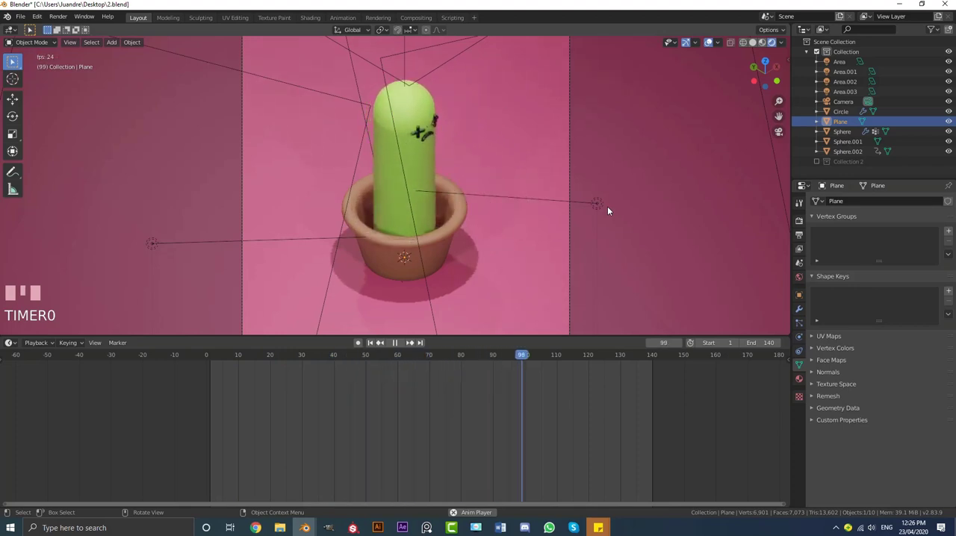
click(798, 310)
click(842, 198)
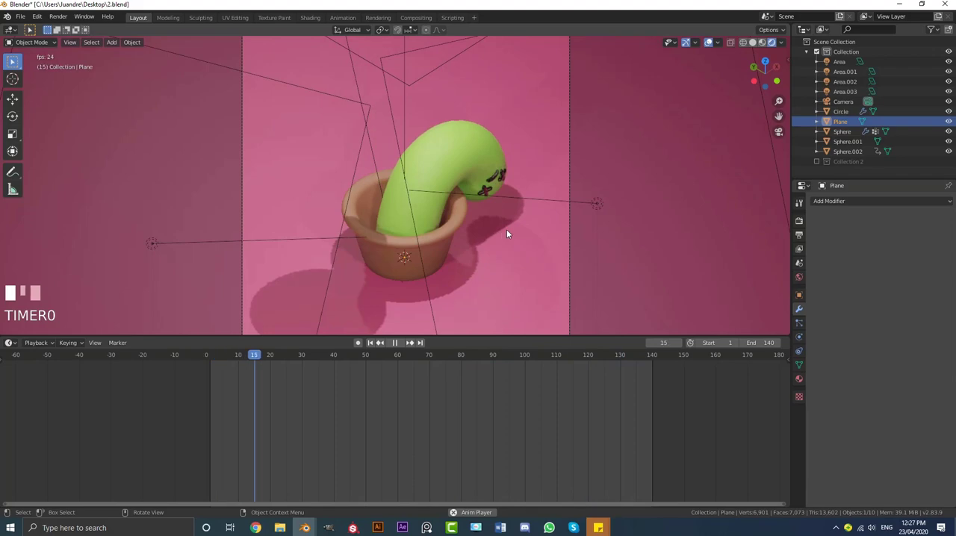
scroll(581, 225, down, 1)
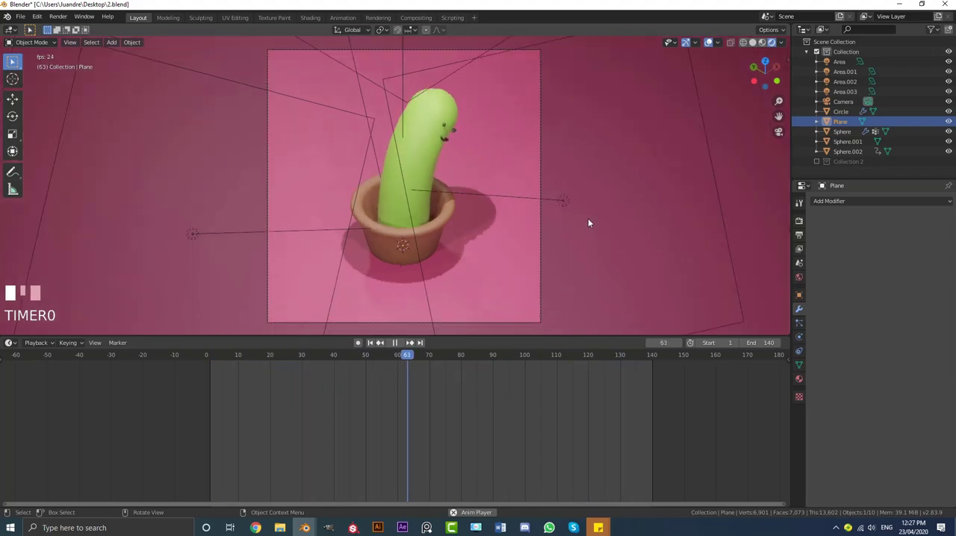
scroll(545, 194, up, 2)
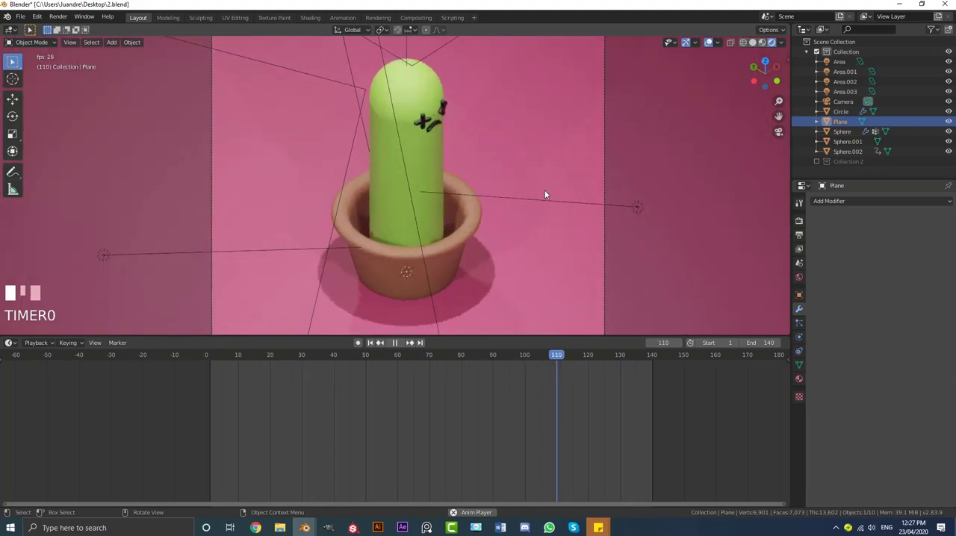
mouse_move(544, 191)
middle_down()
mouse_move(527, 186)
mouse_move(558, 185)
middle_up()
key(KP_0)
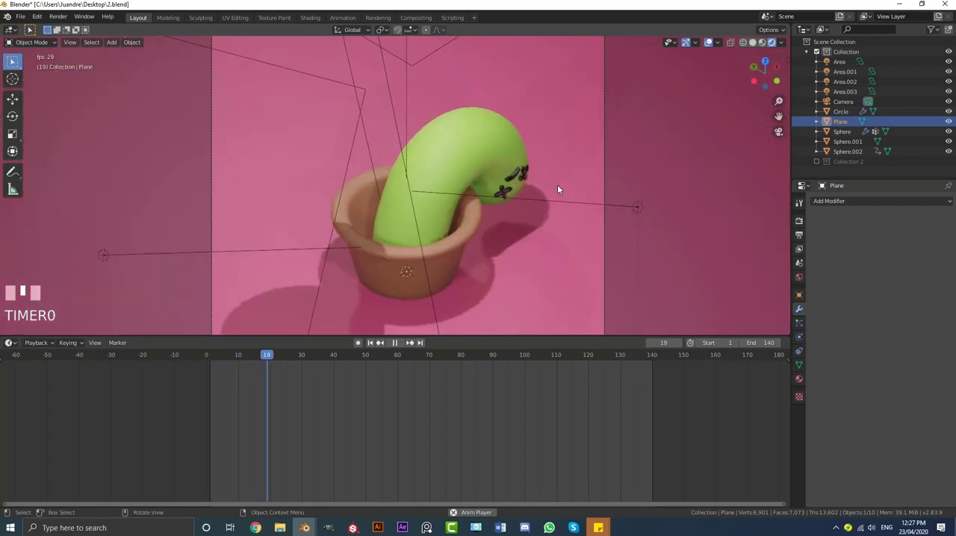